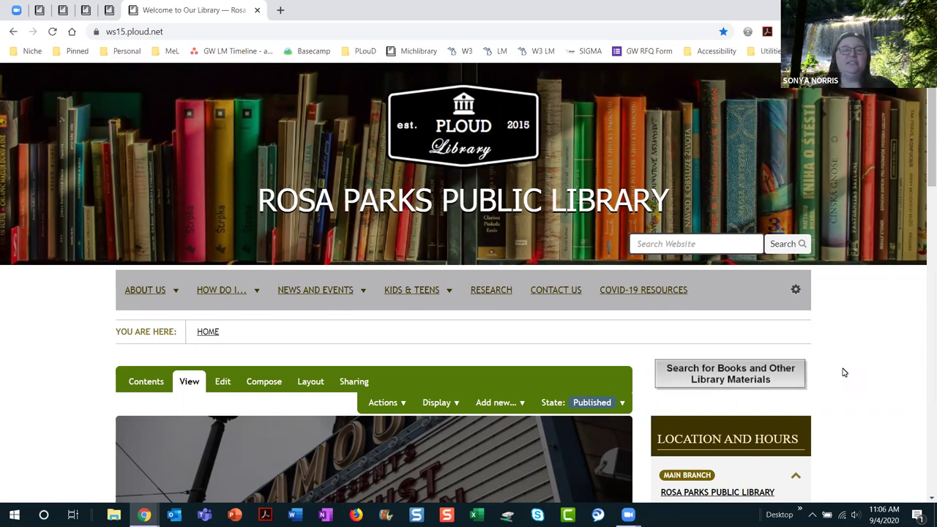
# Step: Choose Configure an emergency message from the site's gear menu
pyautogui.click(795, 291)
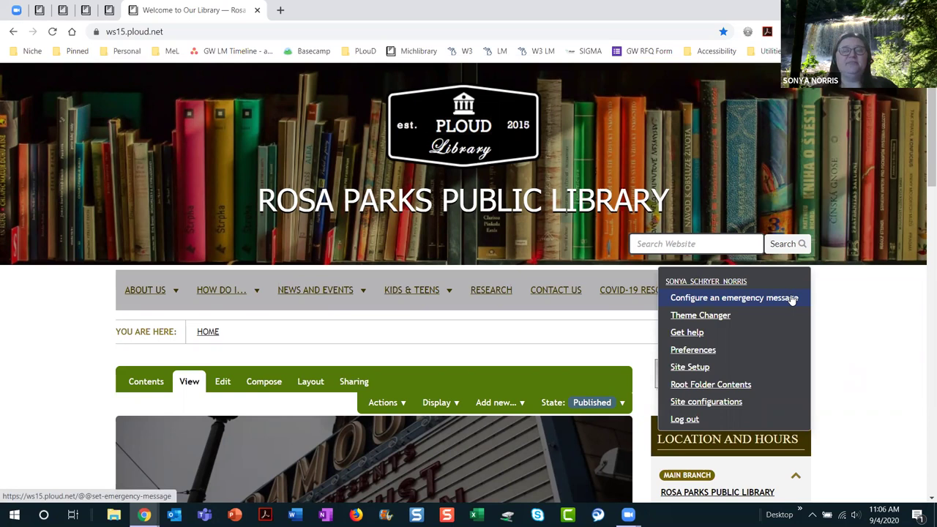
pyautogui.click(791, 298)
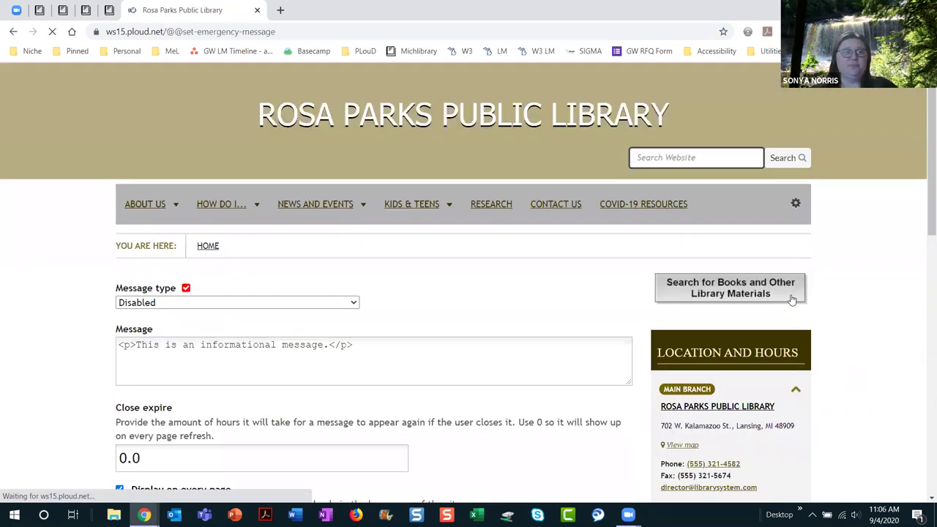
# Step: Set the emergency message type to Info and delete the default message text
pyautogui.scroll(-2, 575, 400)
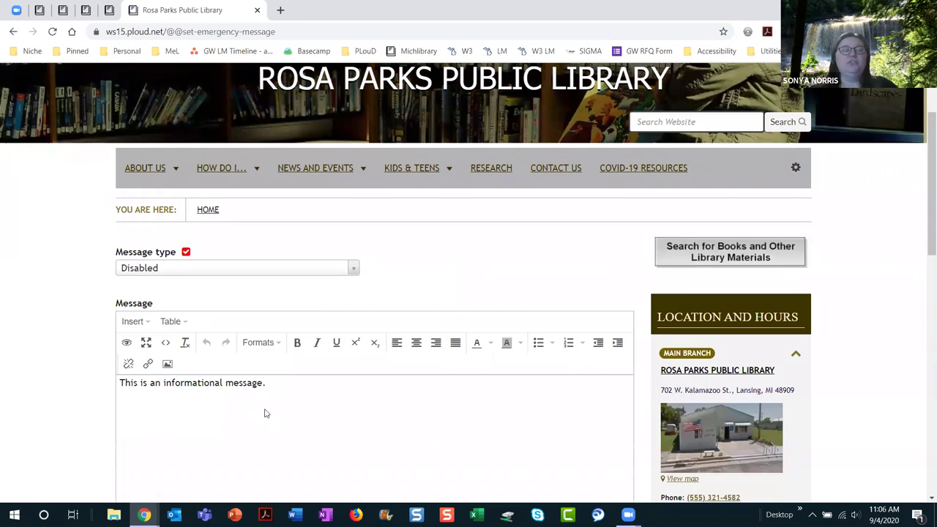
pyautogui.scroll(-2, 334, 420)
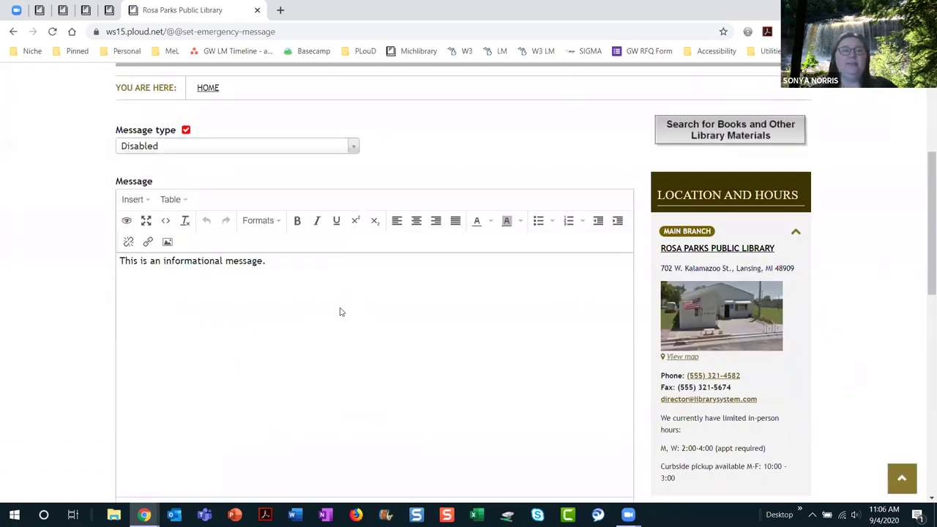
pyautogui.scroll(2, 232, 251)
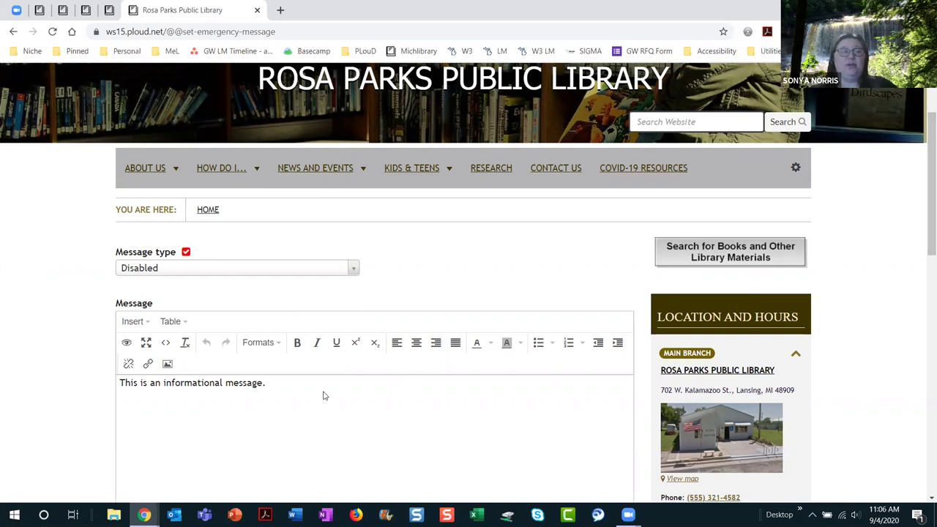
pyautogui.click(353, 277)
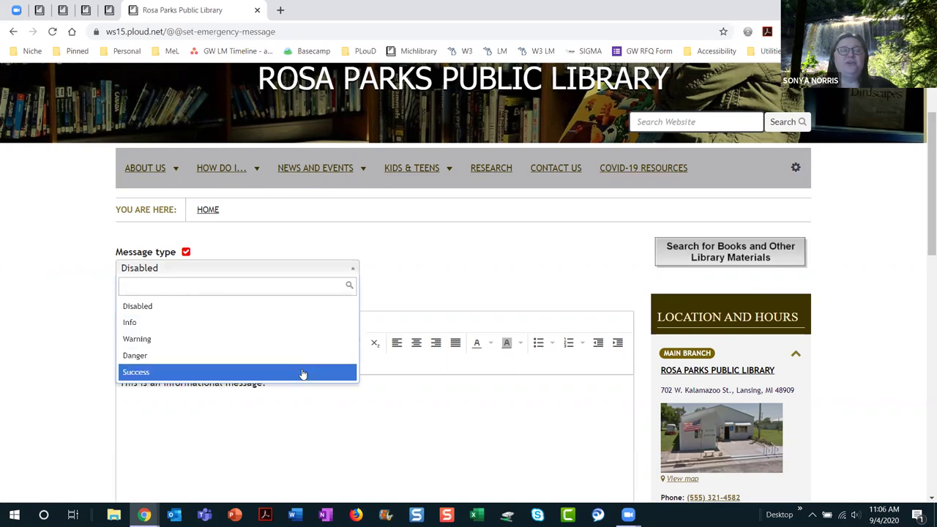
pyautogui.click(301, 332)
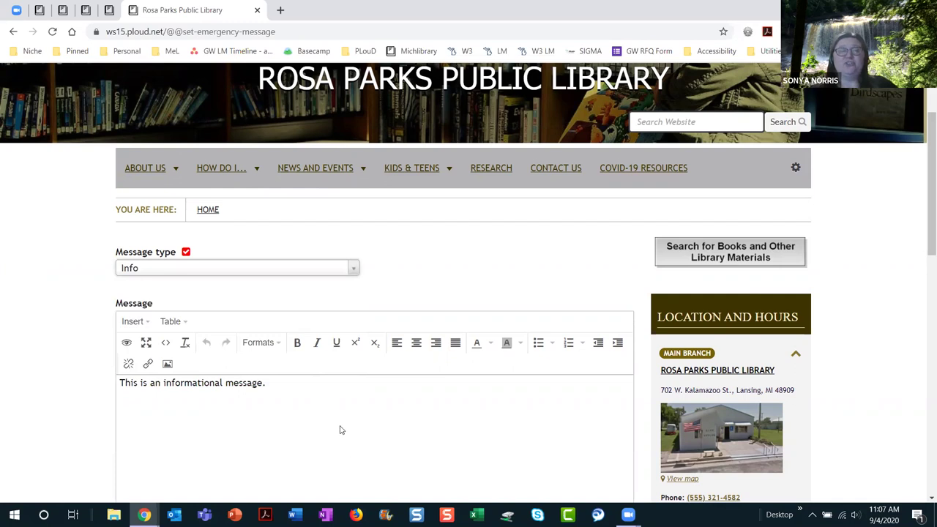
pyautogui.moveTo(320, 386); pyautogui.dragTo(115, 369)
pyautogui.press('BackSpace')
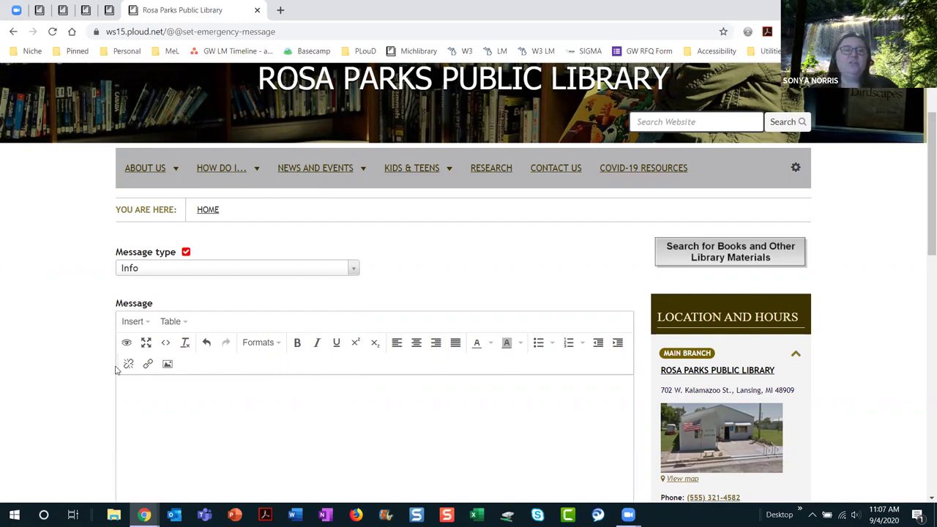
pyautogui.scroll(-3, 334, 410)
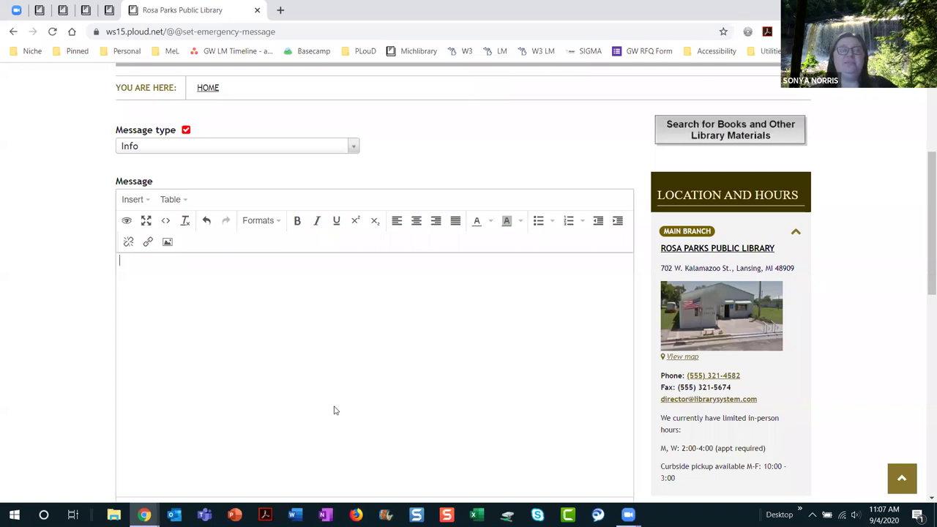
# Step: Queue Reopening infographic.png from the computer's Images folder in the Insert Image upload area
pyautogui.click(166, 242)
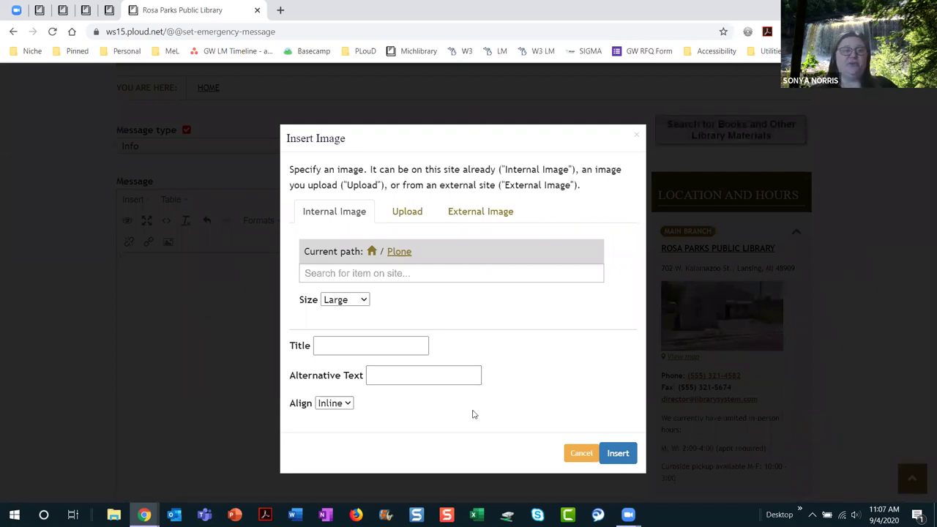
pyautogui.click(404, 217)
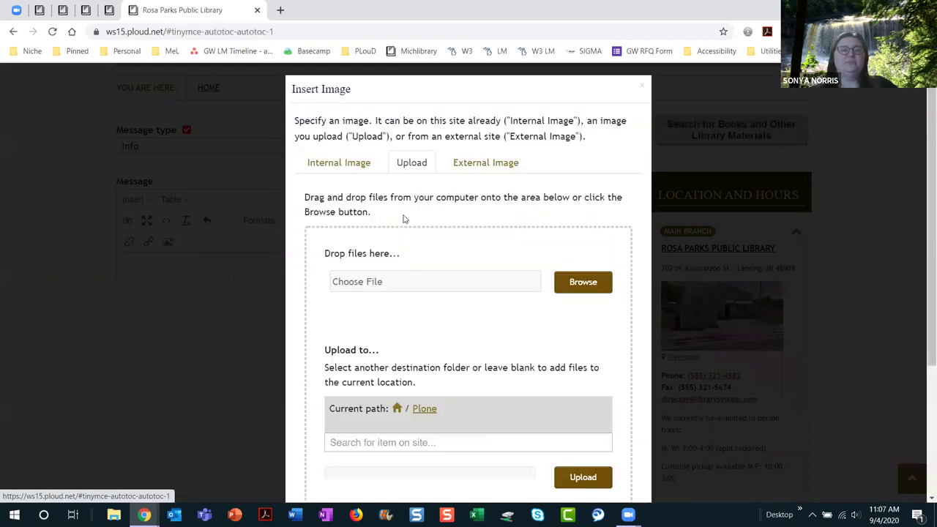
pyautogui.click(589, 282)
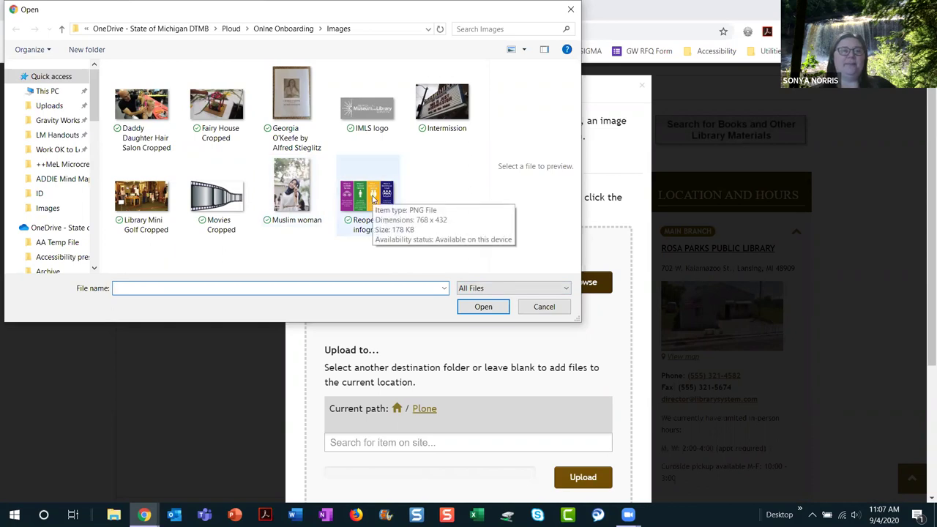
pyautogui.doubleClick(373, 199)
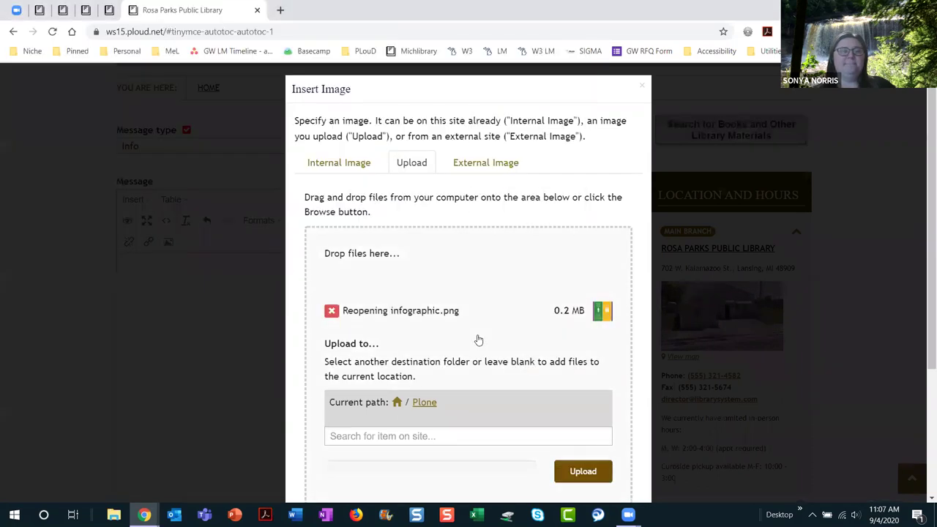
pyautogui.scroll(-2, 479, 341)
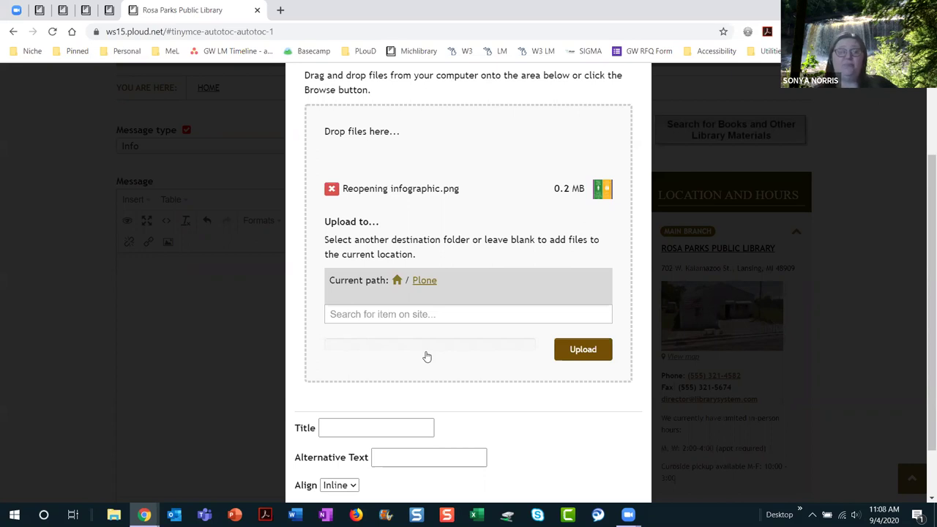
# Step: Set the upload destination to /site-assets/images via the Site Assets folder
pyautogui.click(397, 281)
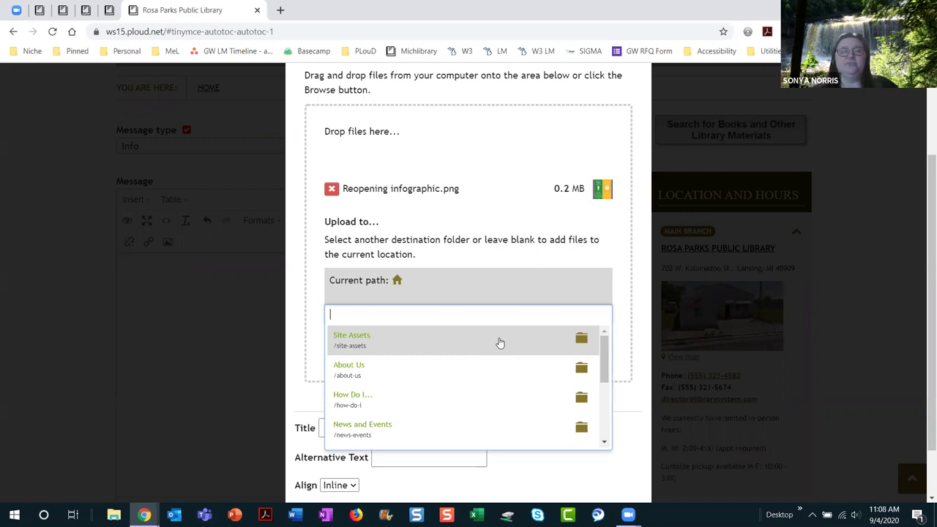
pyautogui.click(582, 340)
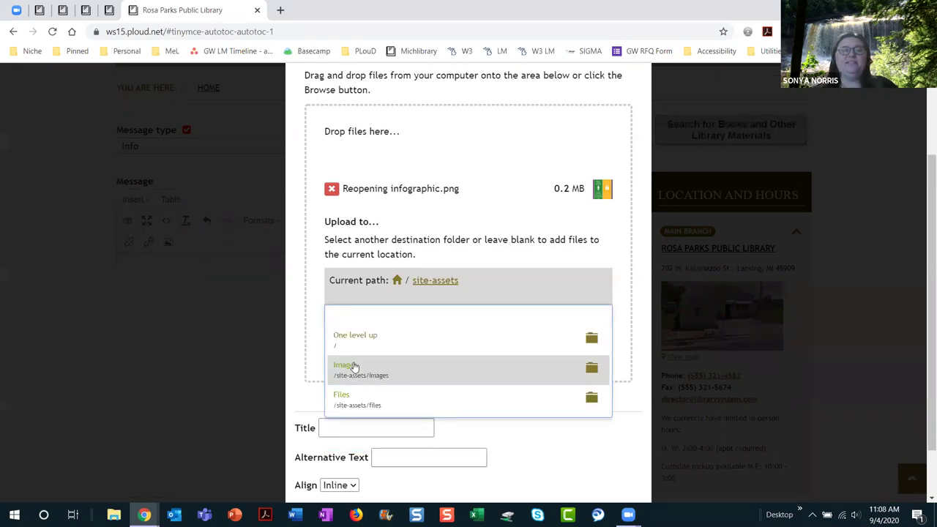
pyautogui.click(352, 368)
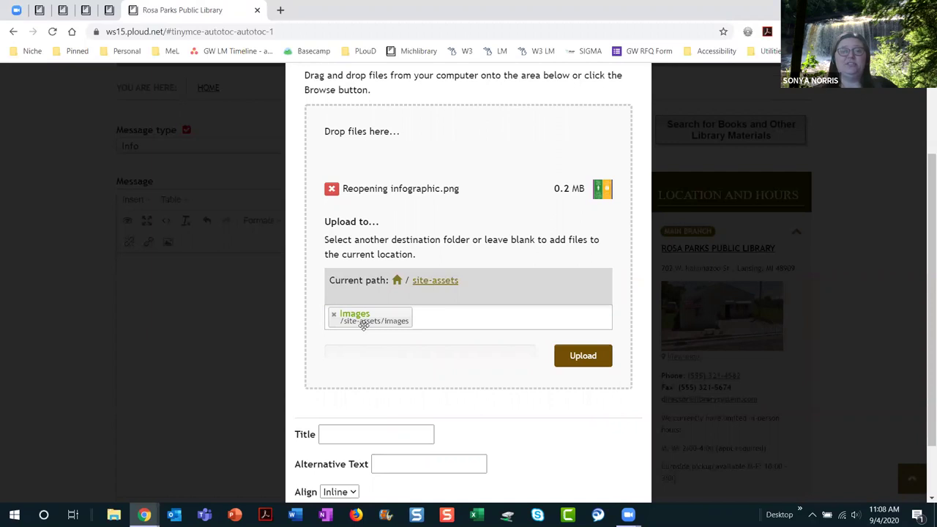
# Step: Insert the infographic with title and alt text '4-stage reopening infographic', aligned Inline
pyautogui.scroll(-1, 416, 387)
pyautogui.click(339, 363)
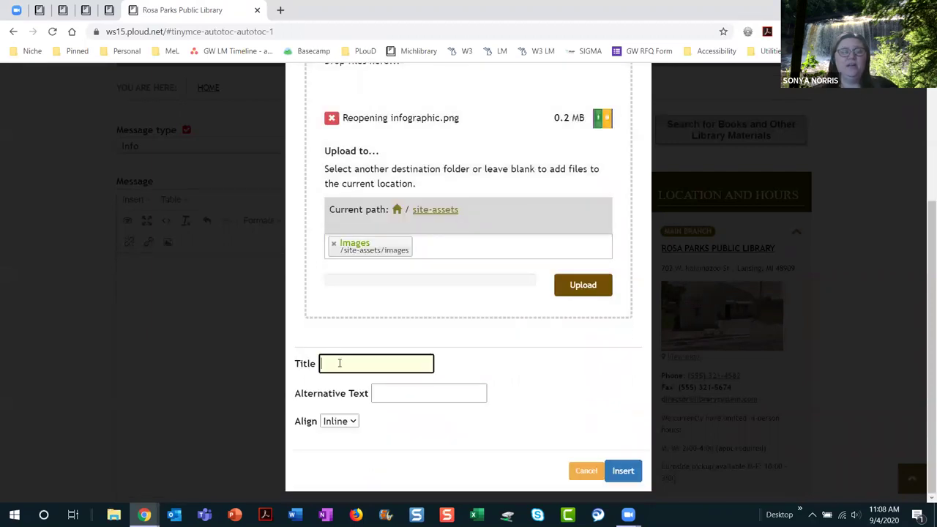
pyautogui.write('4-st')
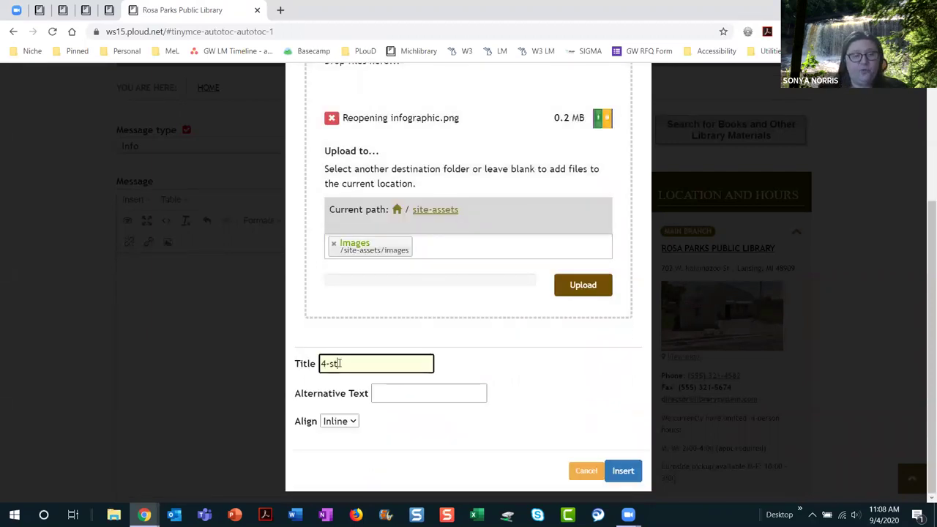
pyautogui.write('age reopening ')
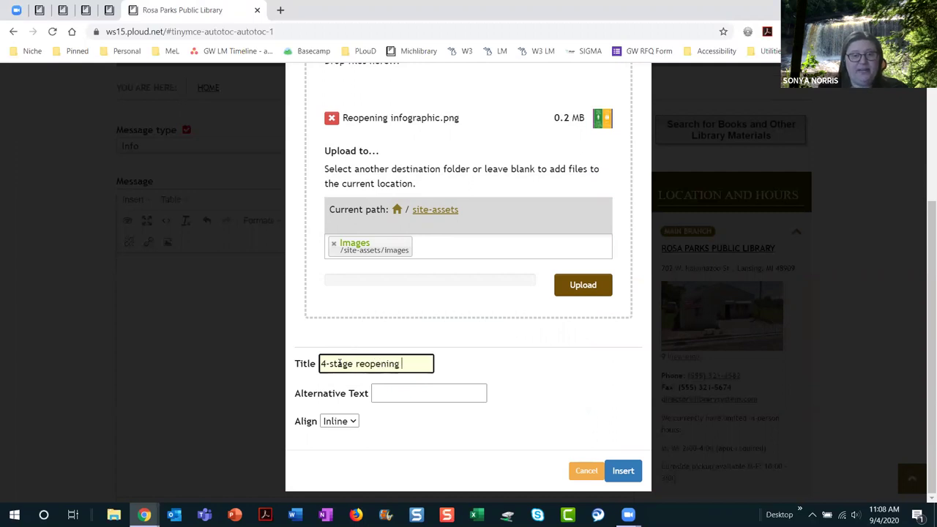
pyautogui.write('infographic')
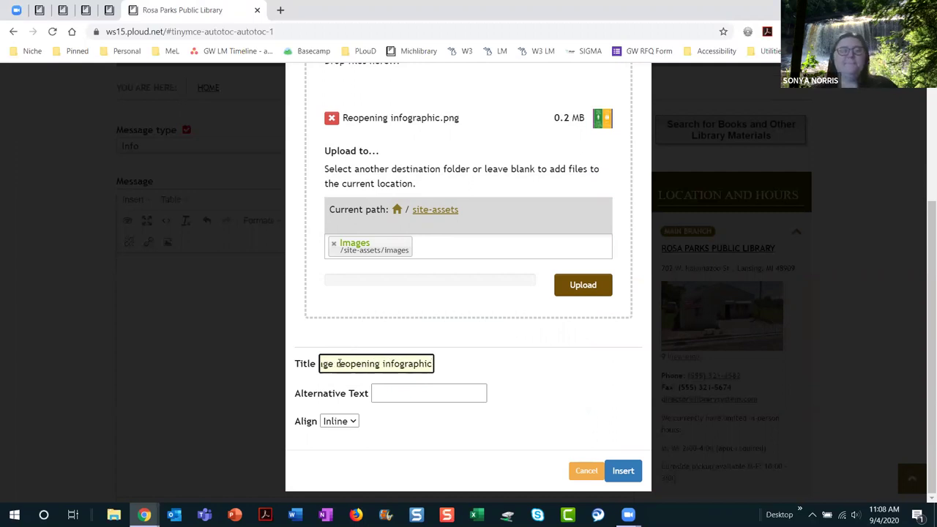
pyautogui.moveTo(431, 364); pyautogui.dragTo(287, 375)
pyautogui.hotkey('ctrl', 'c')
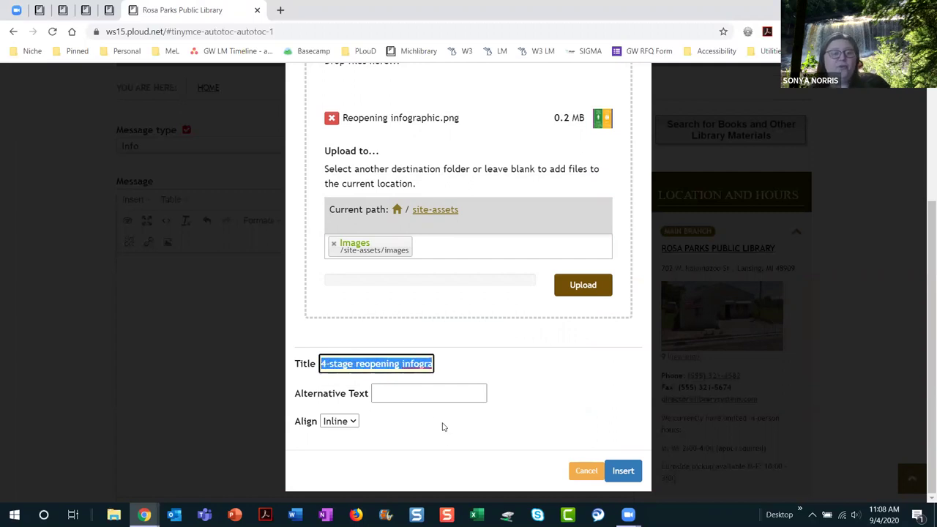
pyautogui.click(431, 395)
pyautogui.hotkey('ctrl', 'v')
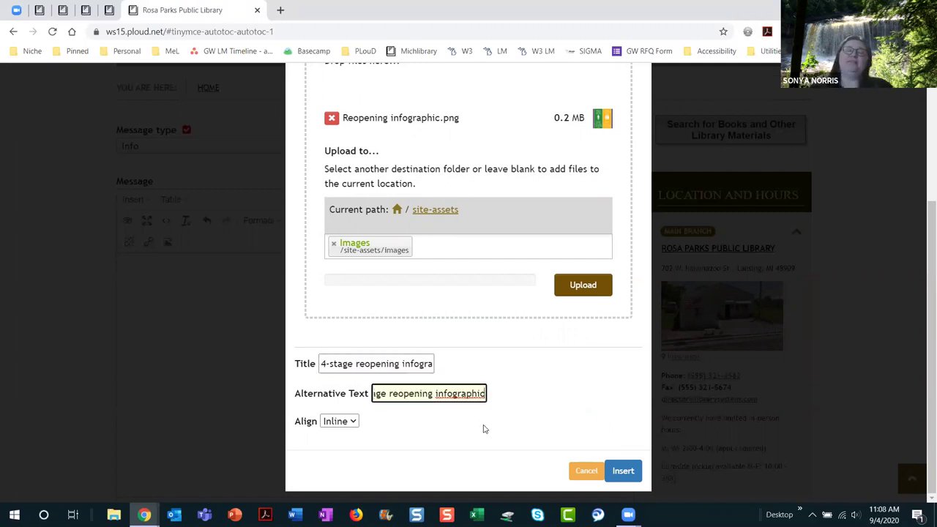
pyautogui.press('XF86AudioLowerVolume')
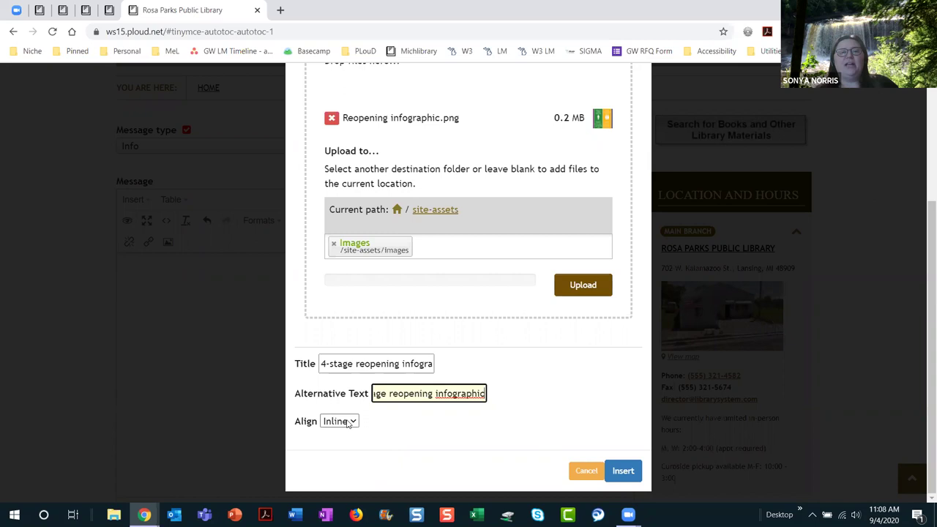
pyautogui.click(349, 423)
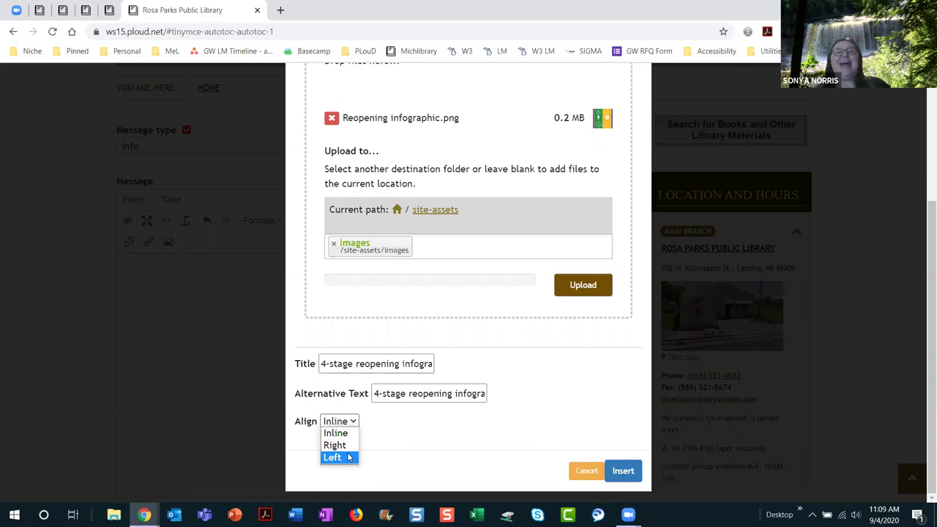
pyautogui.click(451, 445)
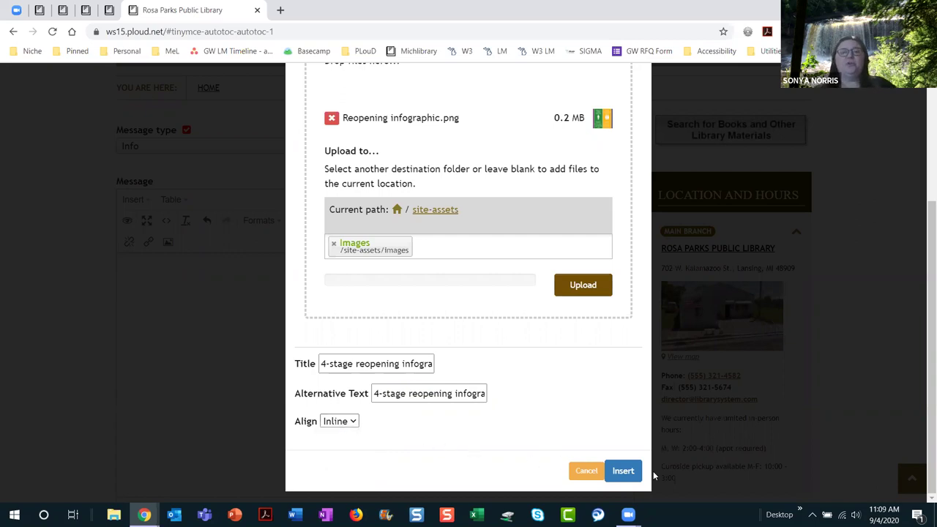
pyautogui.click(623, 472)
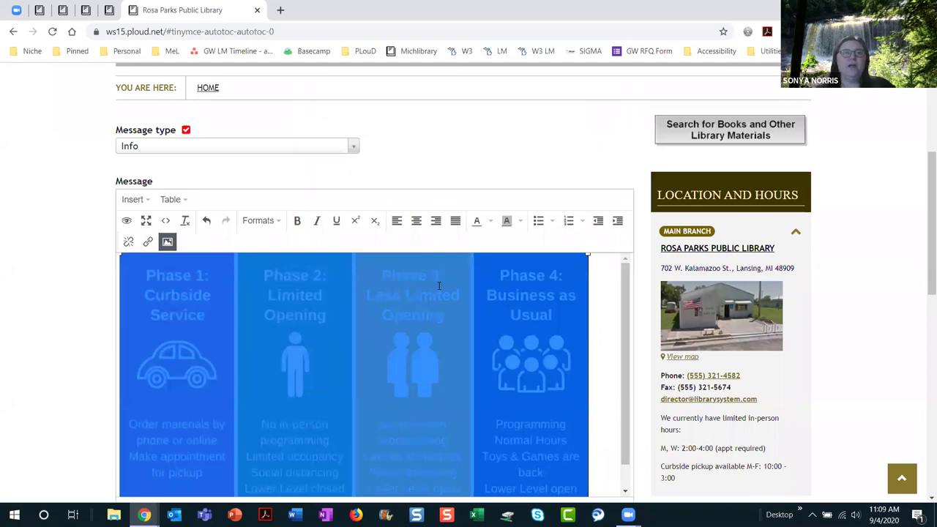
# Step: Center the infographic and apply the emergency message, keeping Display on every page checked
pyautogui.click(416, 220)
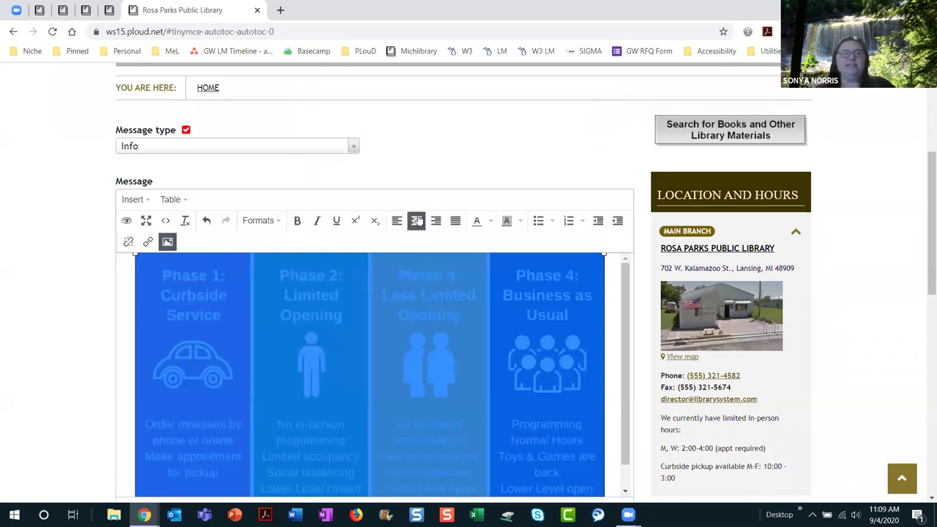
pyautogui.click(614, 345)
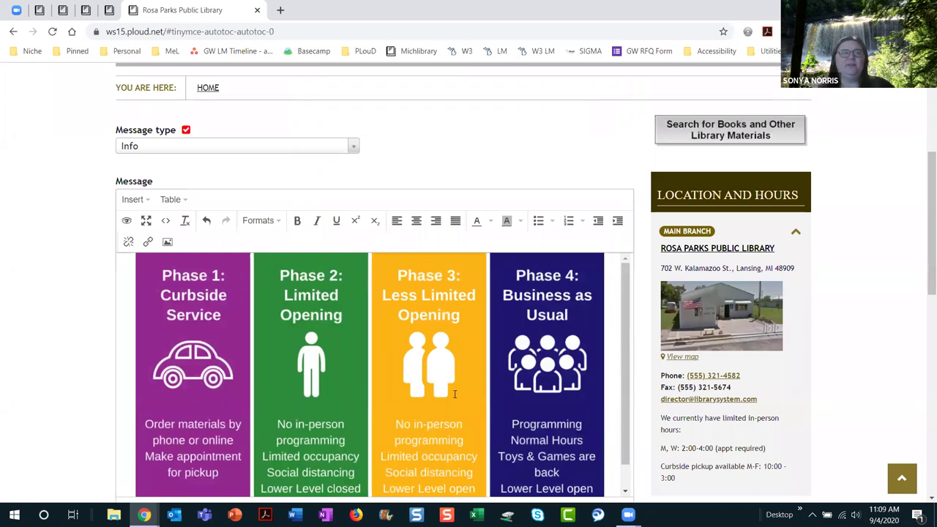
pyautogui.scroll(-1, 453, 394)
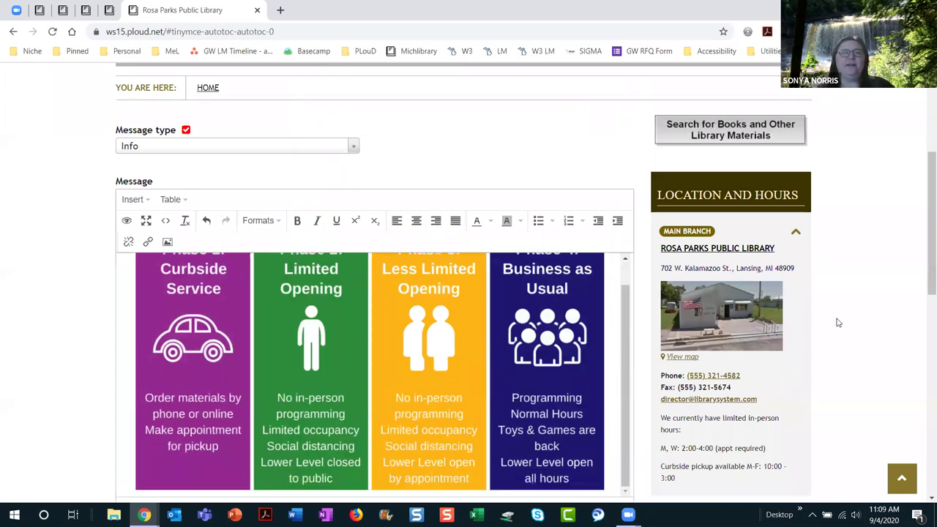
pyautogui.scroll(-5, 839, 322)
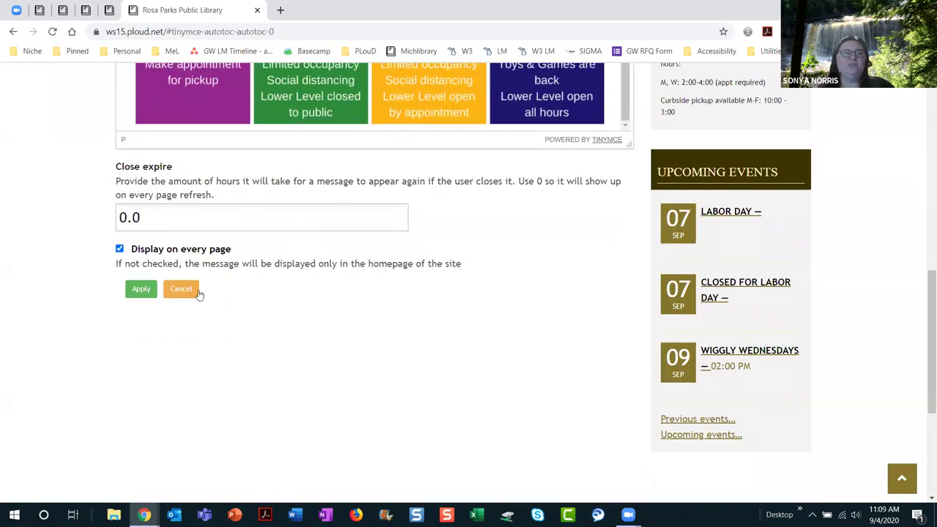
pyautogui.click(143, 290)
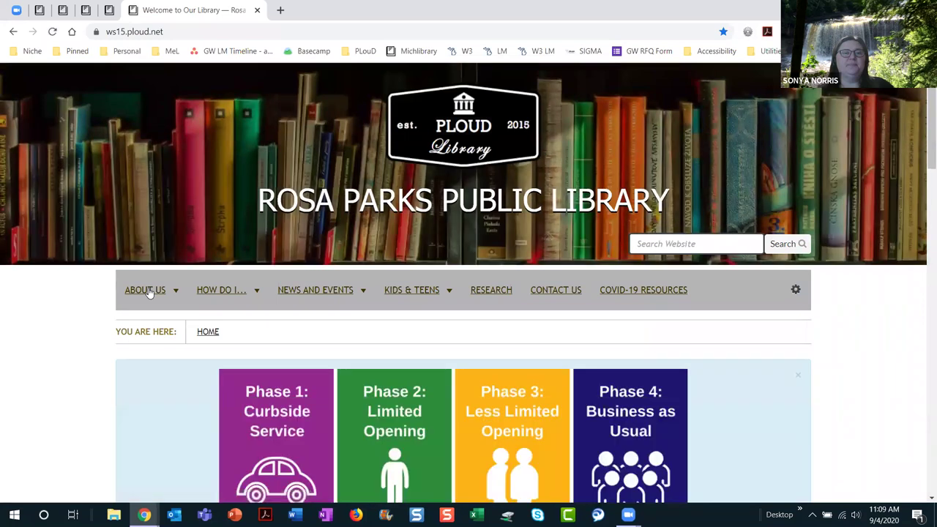
# Step: Close the Phase graphics emergency message on the library homepage
pyautogui.scroll(-3, 914, 386)
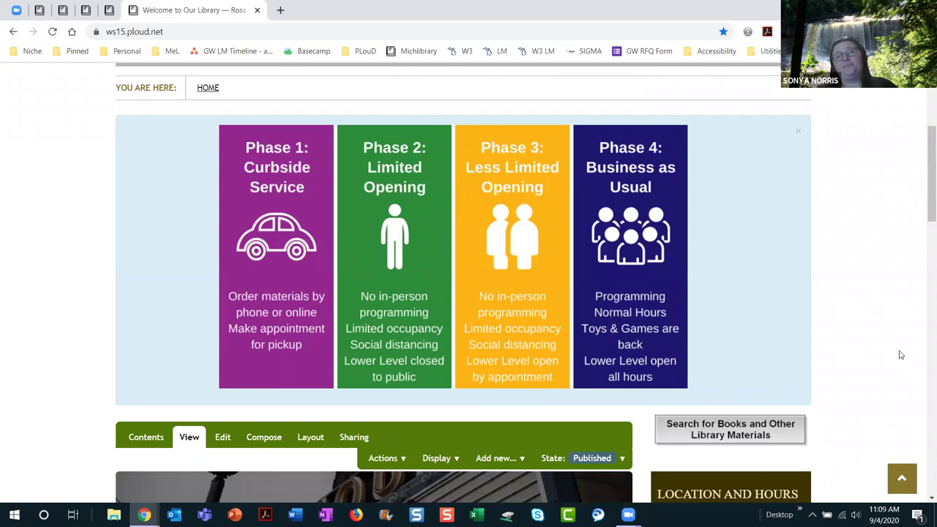
pyautogui.scroll(1, 827, 234)
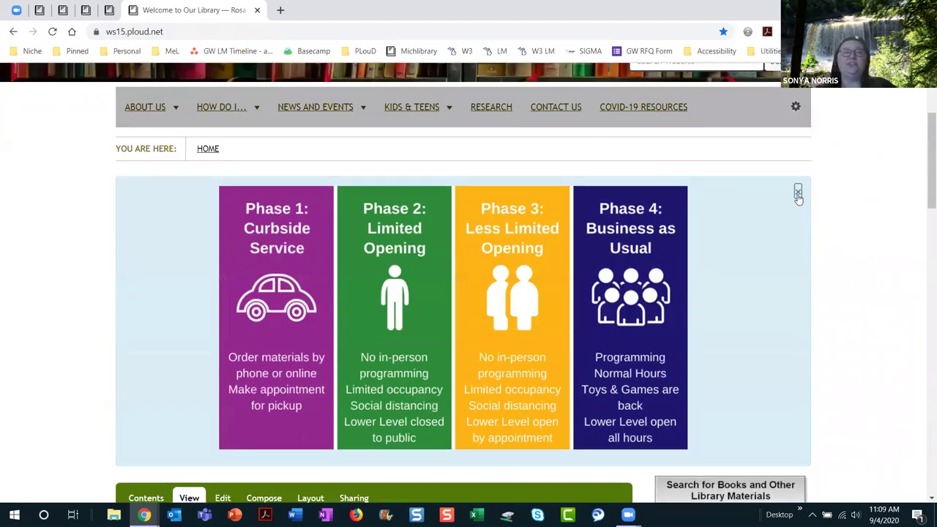
pyautogui.click(798, 192)
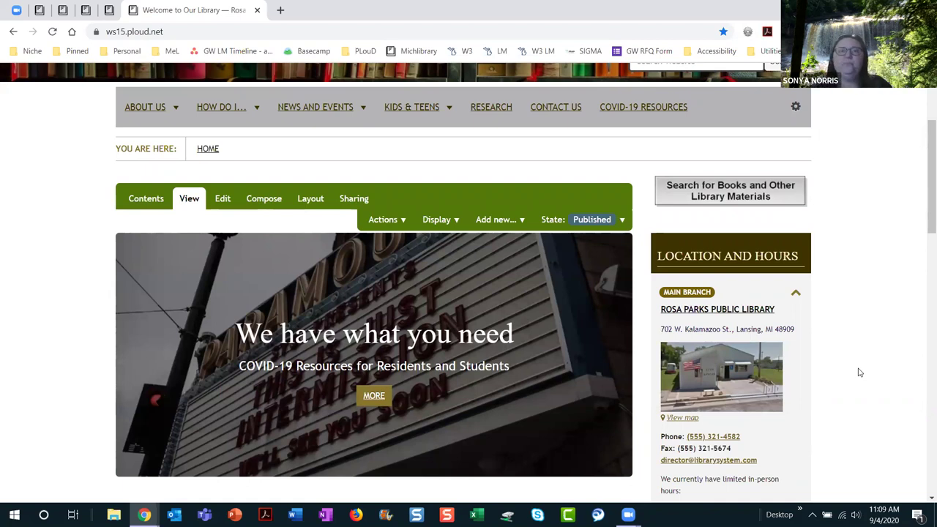
# Step: Change the emergency message type to Disabled in its settings and apply
pyautogui.click(796, 110)
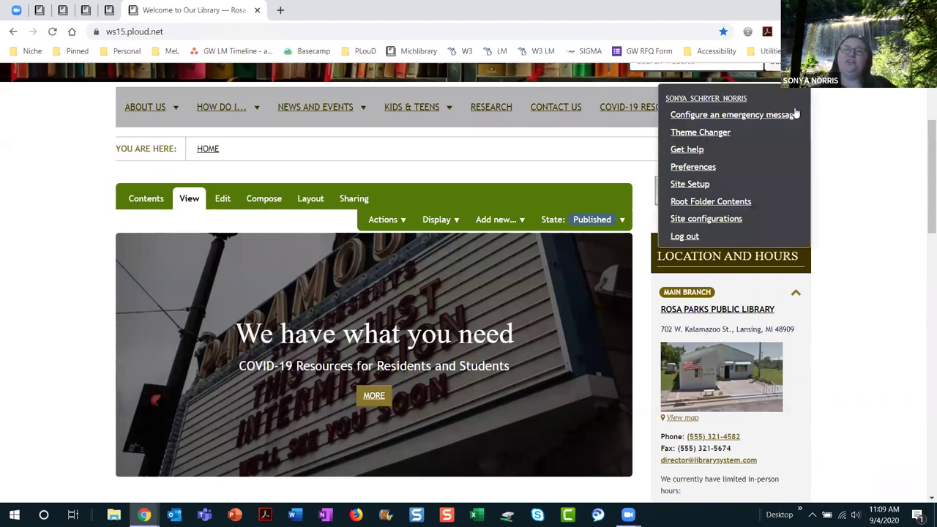
pyautogui.click(791, 115)
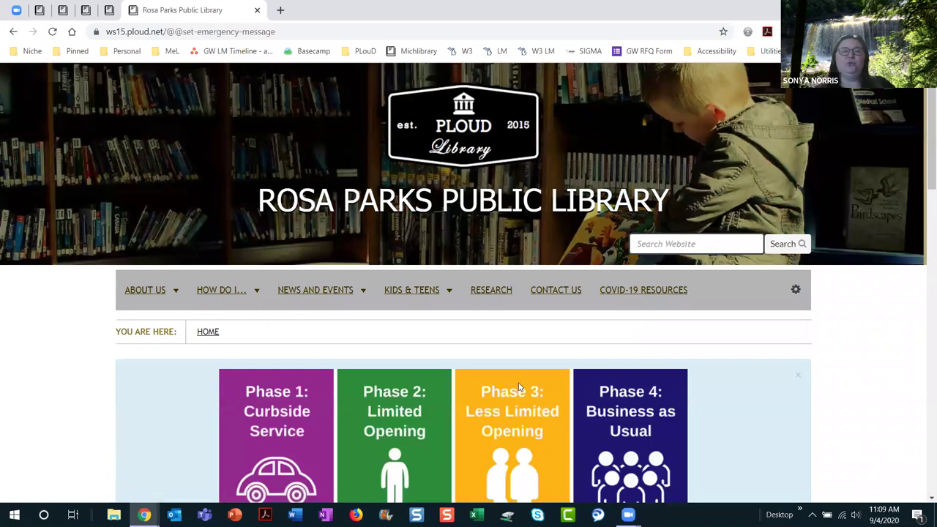
pyautogui.scroll(-5, 523, 387)
pyautogui.scroll(-2, 523, 386)
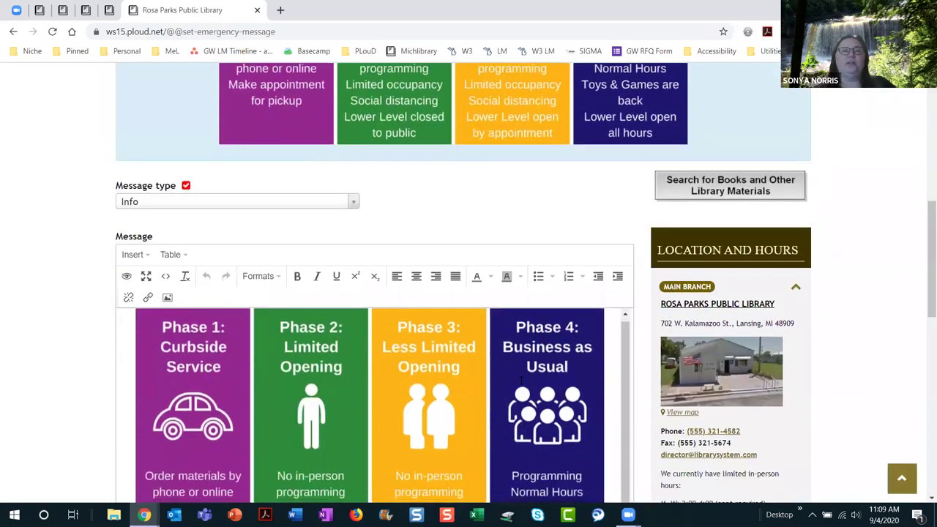
pyautogui.scroll(1, 518, 382)
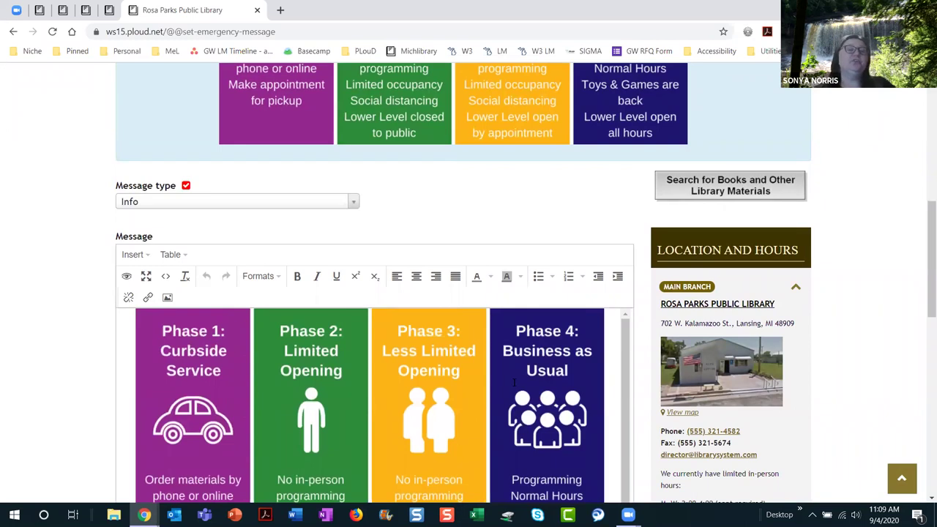
pyautogui.click(358, 210)
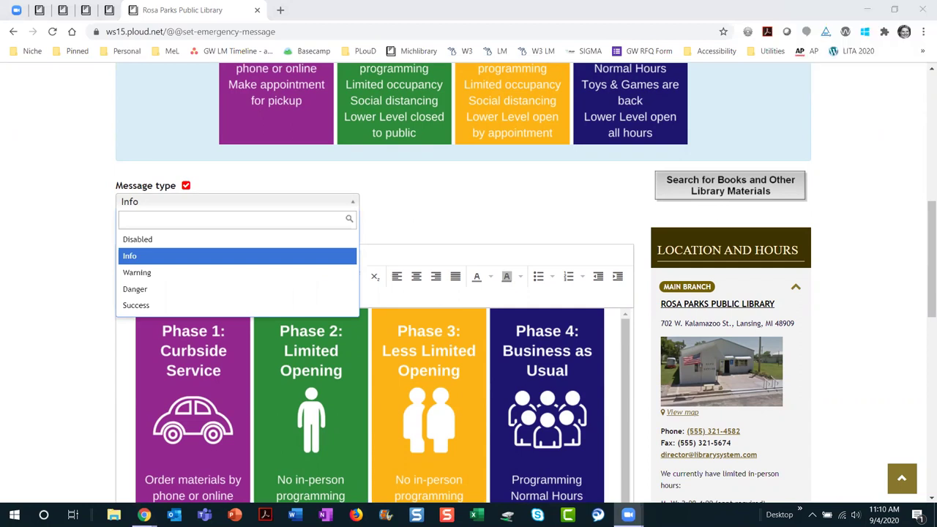
pyautogui.click(160, 246)
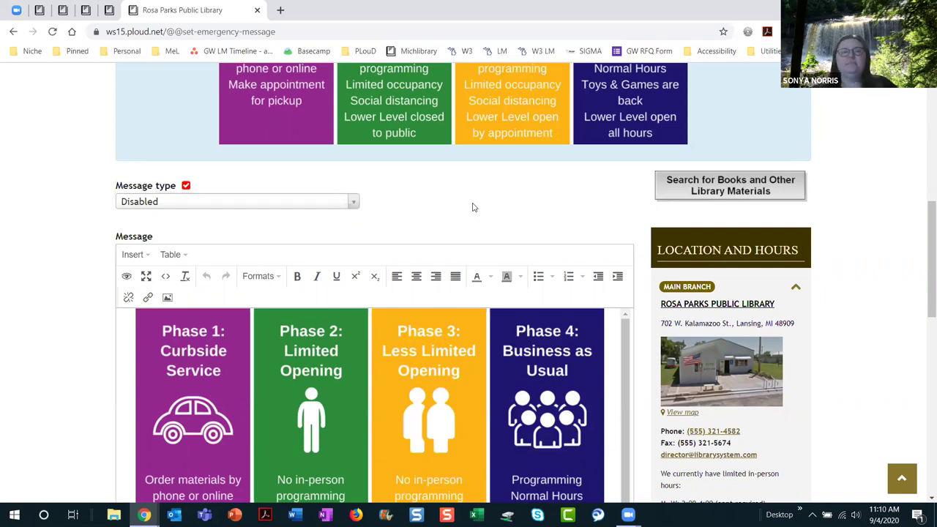
pyautogui.scroll(-5, 473, 206)
pyautogui.click(138, 344)
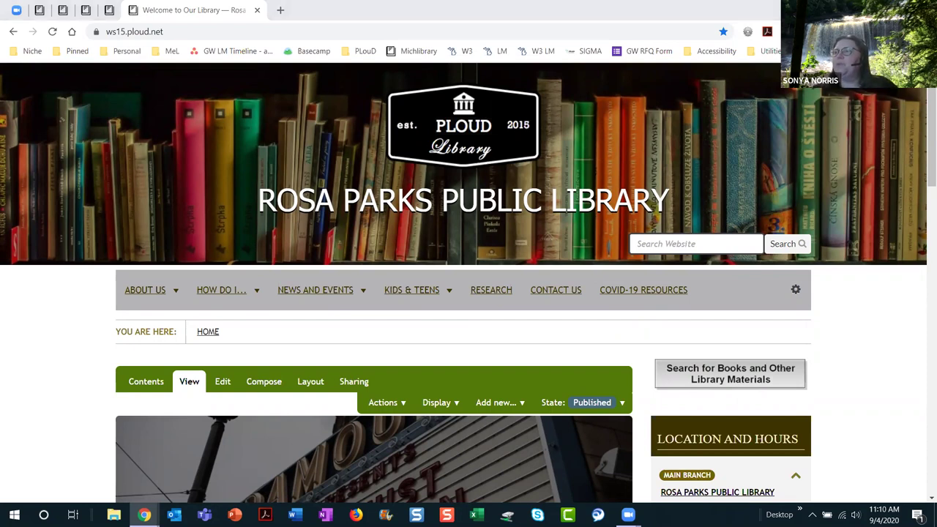
# Step: Review the Contact us page's name, e-mail, subject and comments form, then show its Contents
pyautogui.click(564, 302)
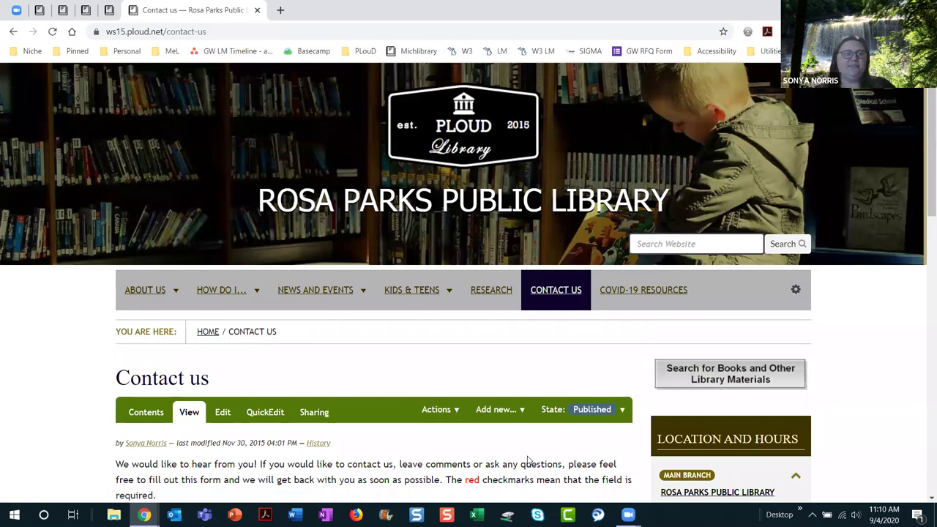
pyautogui.scroll(-2, 529, 454)
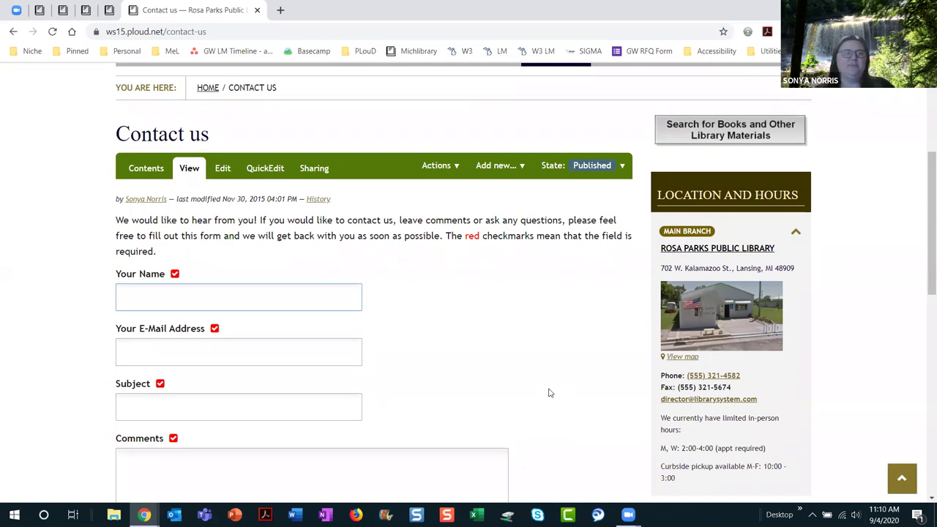
pyautogui.scroll(-2, 550, 394)
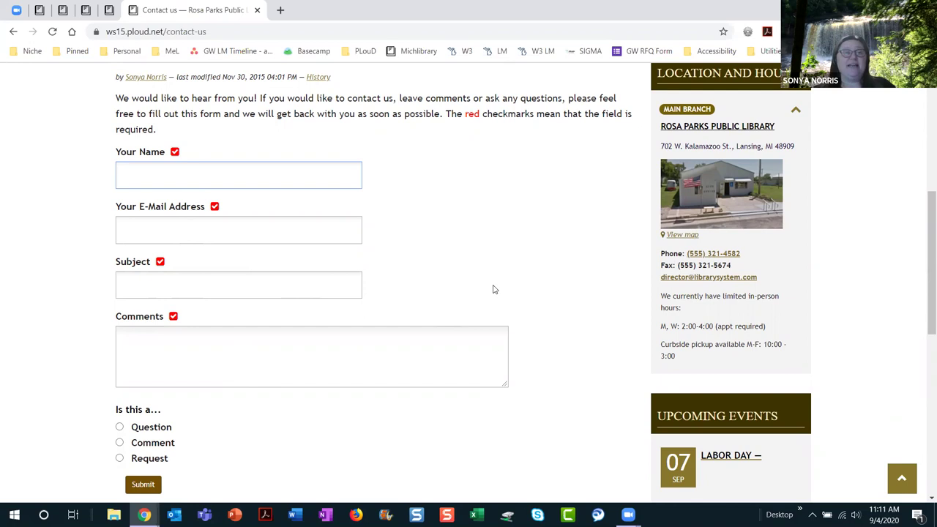
pyautogui.scroll(1, 494, 290)
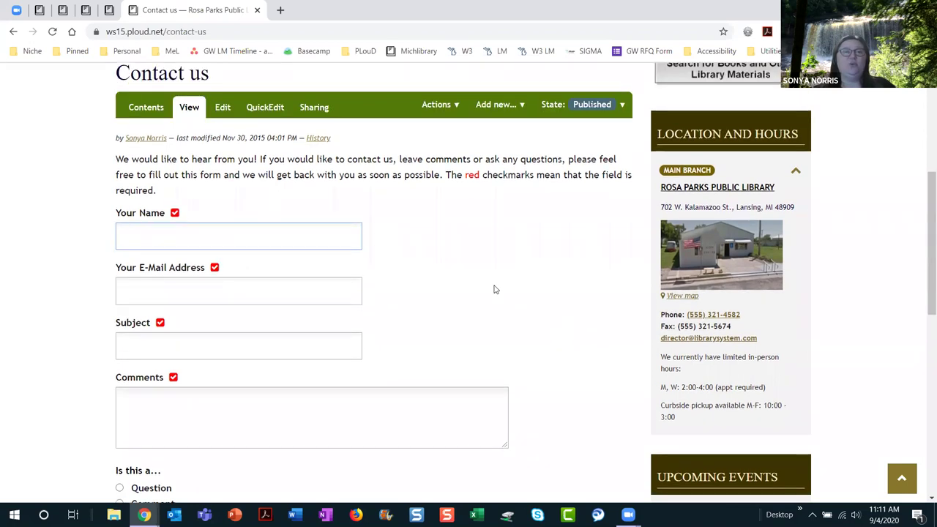
pyautogui.scroll(1, 494, 290)
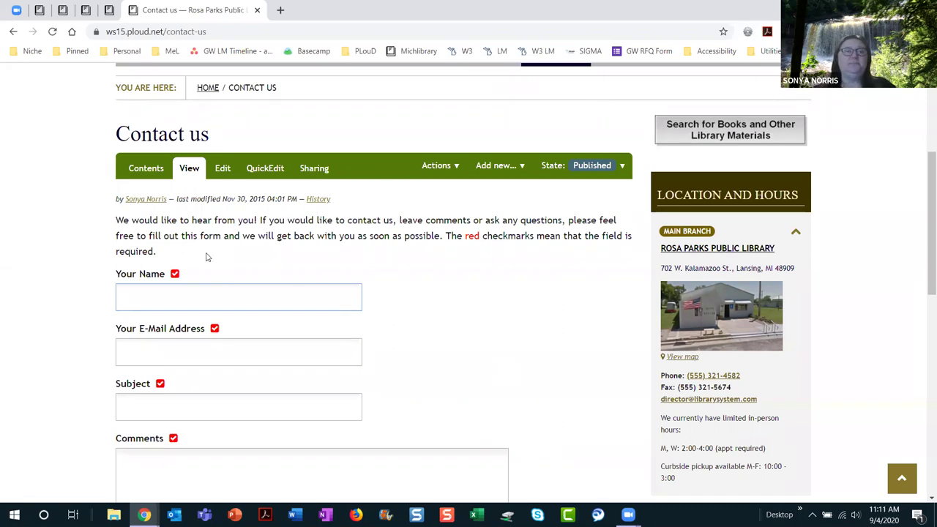
pyautogui.click(147, 169)
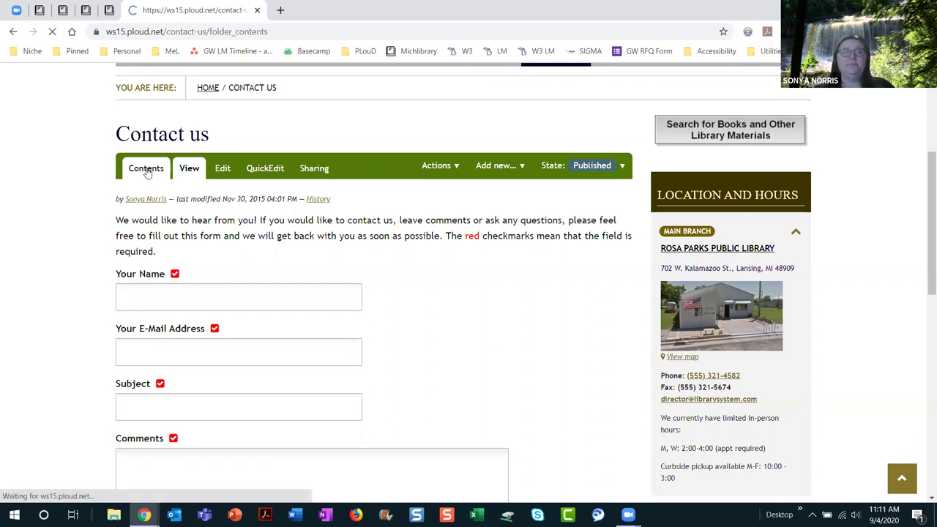
# Step: Scroll the Contact us contents to the Mailer, form field items and Thank You page
pyautogui.scroll(-5, 420, 415)
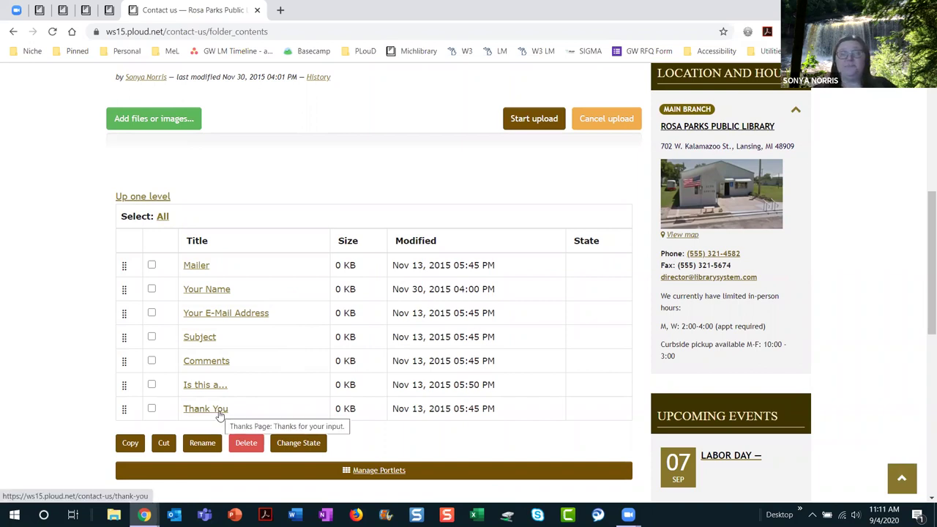
# Step: Open the Mailer adapter's edit form
pyautogui.click(204, 267)
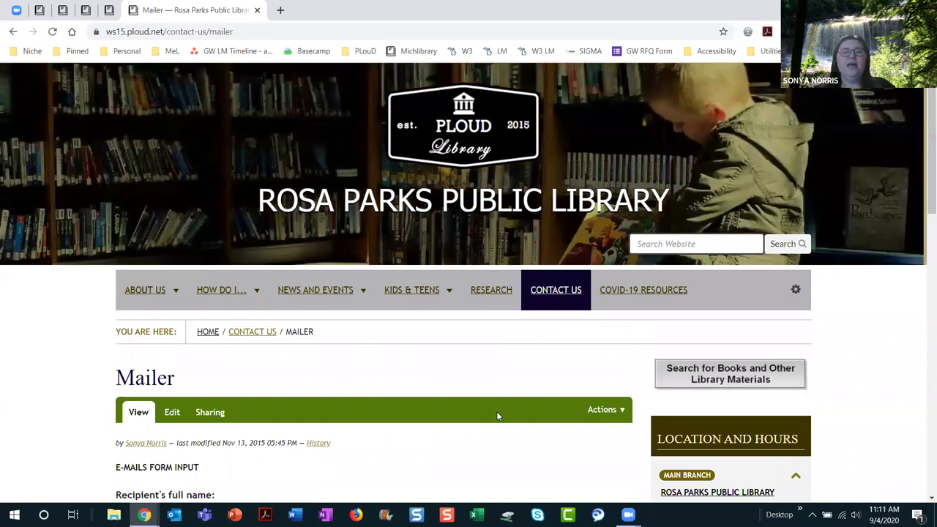
pyautogui.scroll(-4, 497, 416)
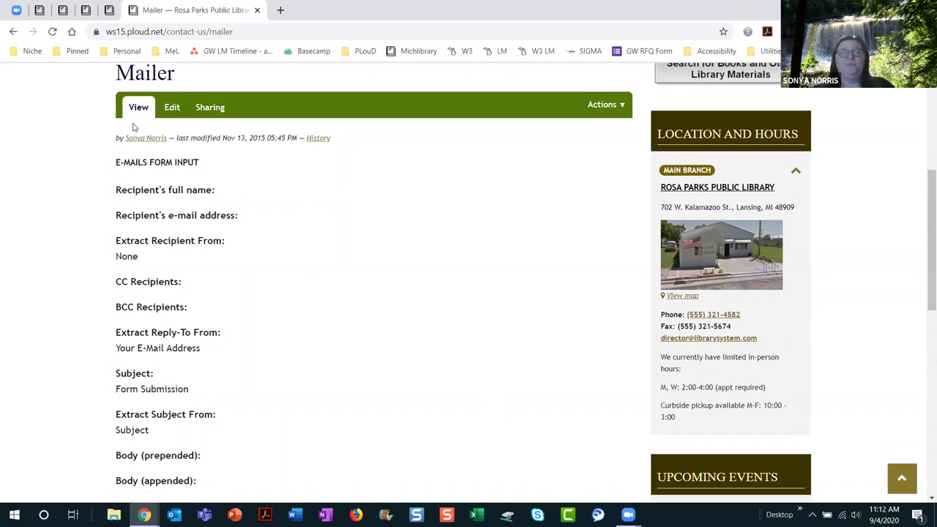
pyautogui.click(169, 112)
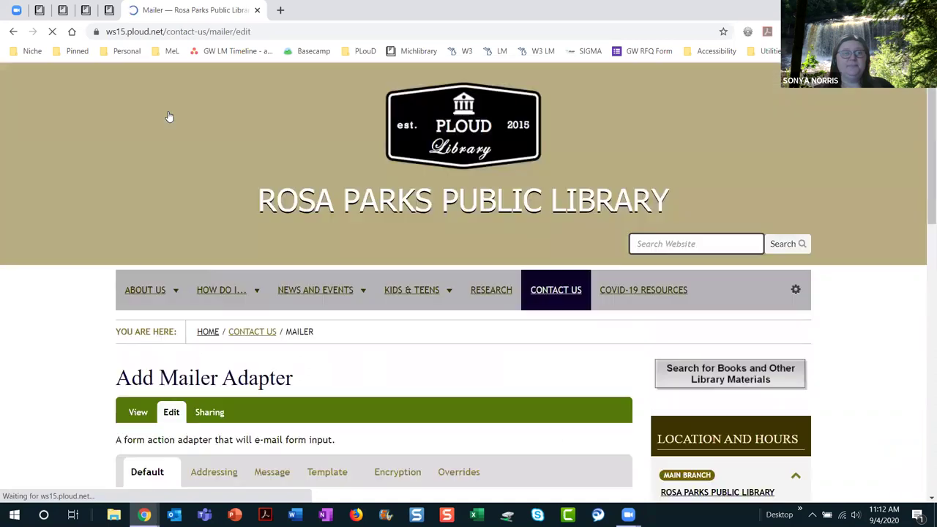
pyautogui.scroll(-4, 470, 367)
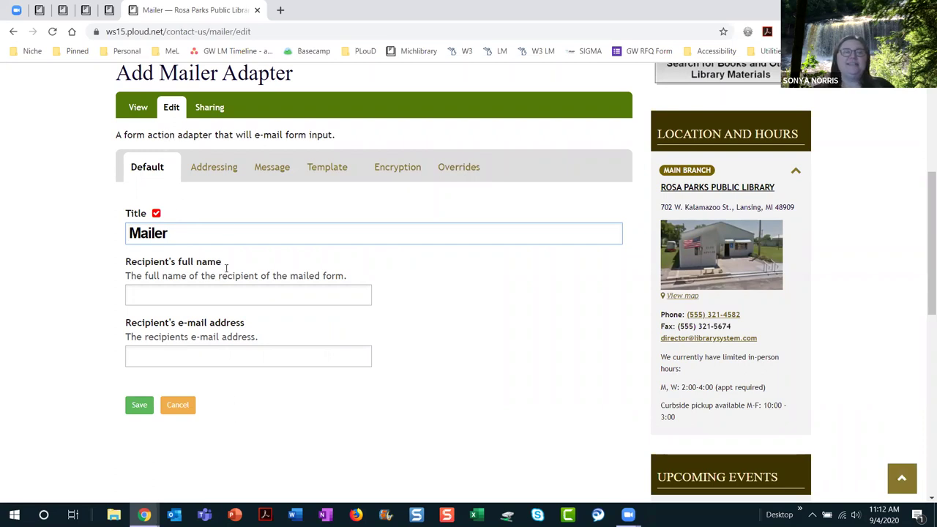
# Step: Enter the recipient's full name, fixing a typo, and the recipient's e-mail address
pyautogui.click(175, 294)
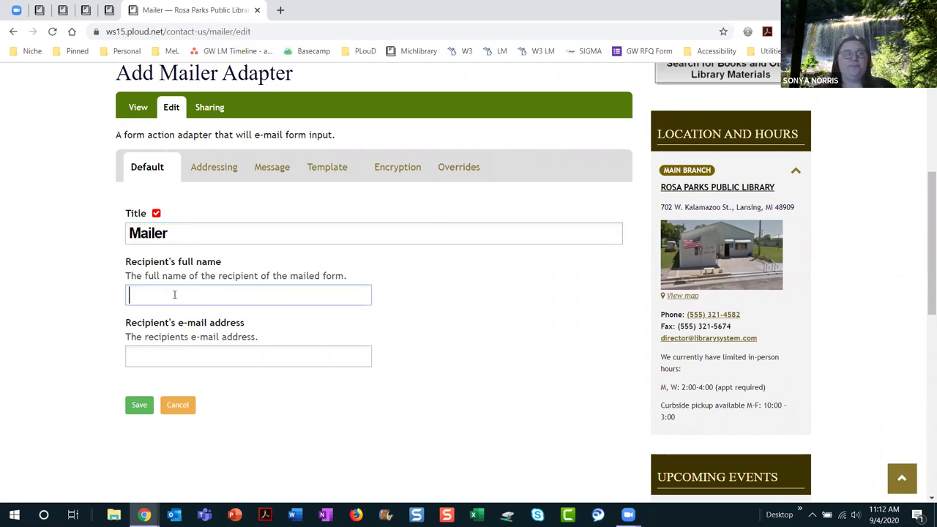
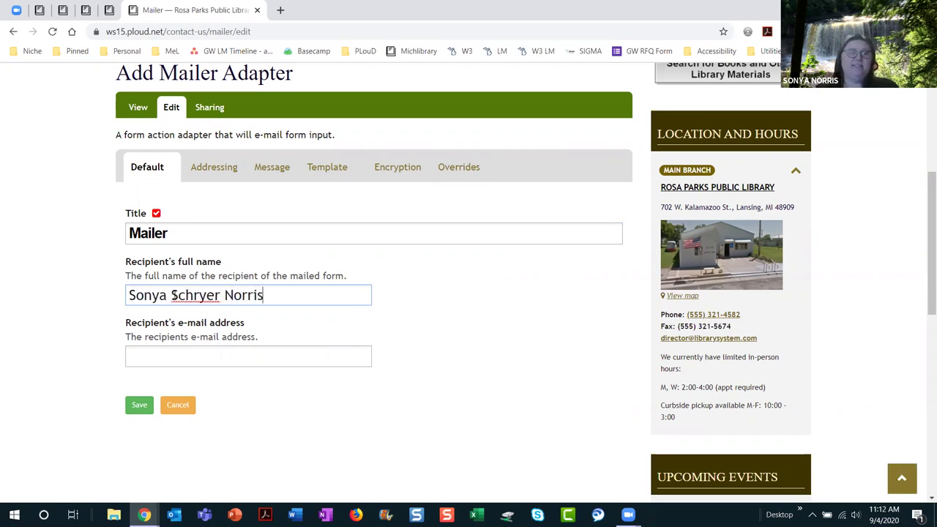
pyautogui.click(175, 295)
pyautogui.press('BackSpace')
pyautogui.write('S')
pyautogui.click(173, 357)
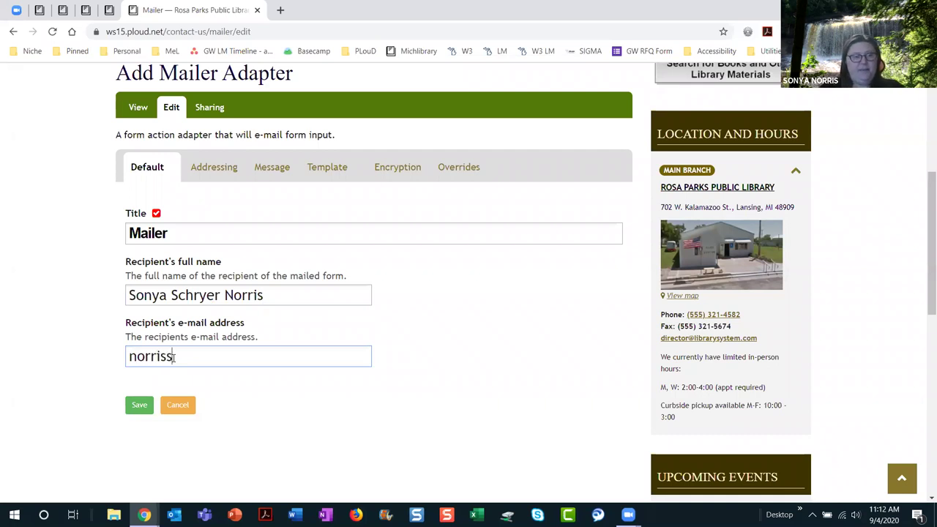
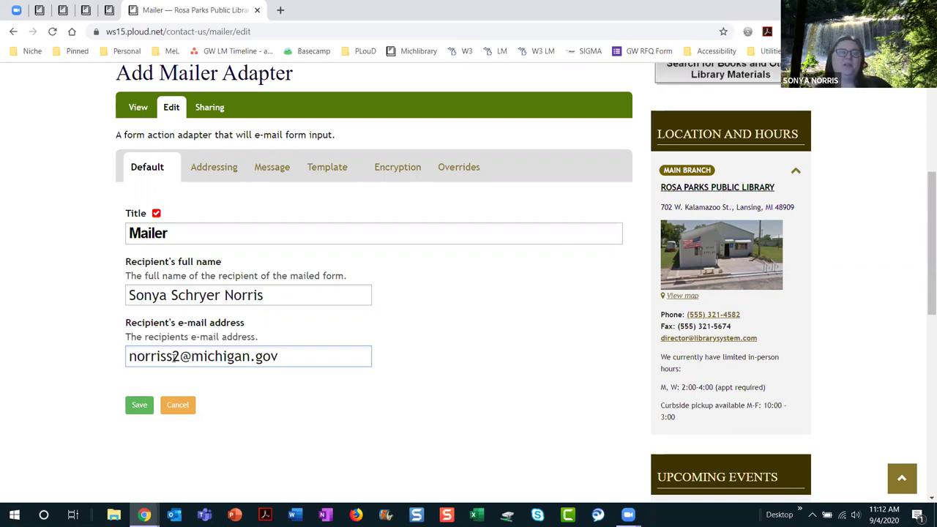
# Step: Review the Mailer's addressing fields and the Message tab's subject and body settings
pyautogui.click(213, 166)
pyautogui.scroll(-2, 288, 337)
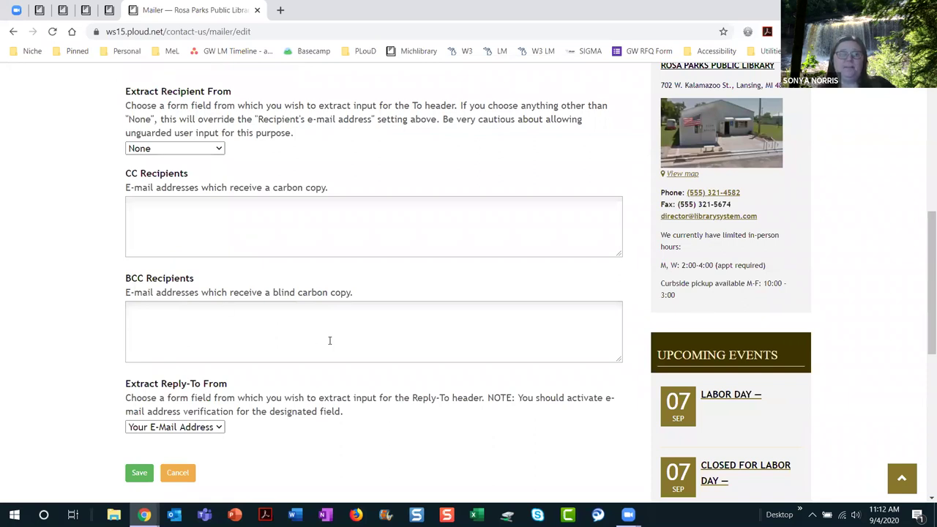
pyautogui.scroll(4, 330, 342)
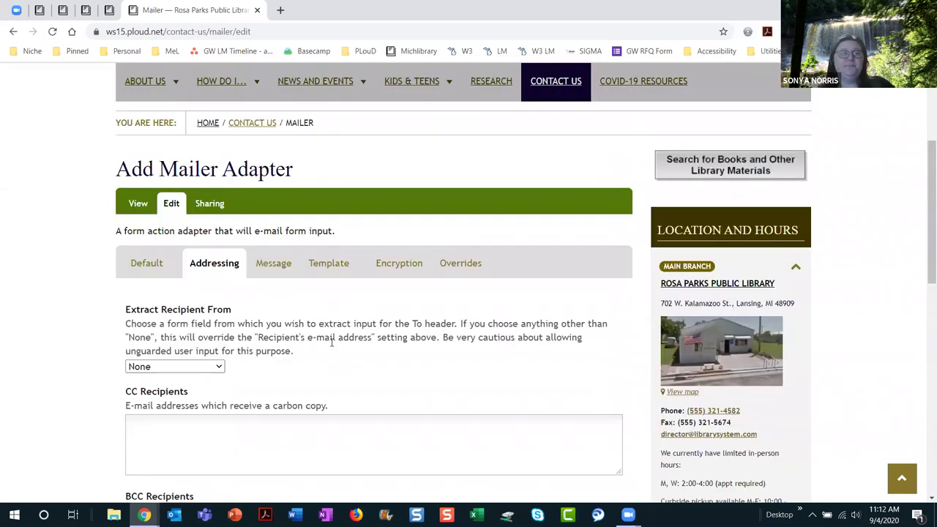
pyautogui.click(284, 356)
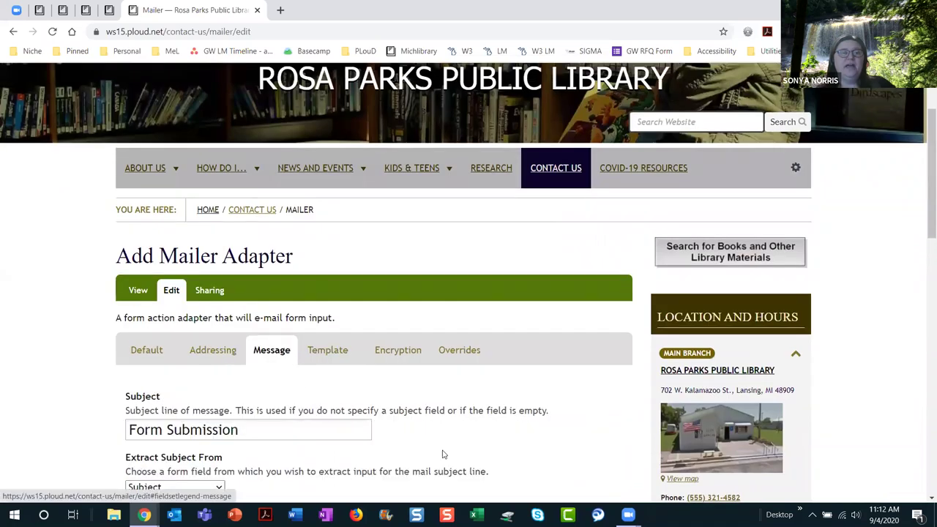
pyautogui.scroll(-3, 443, 450)
pyautogui.scroll(-3, 445, 430)
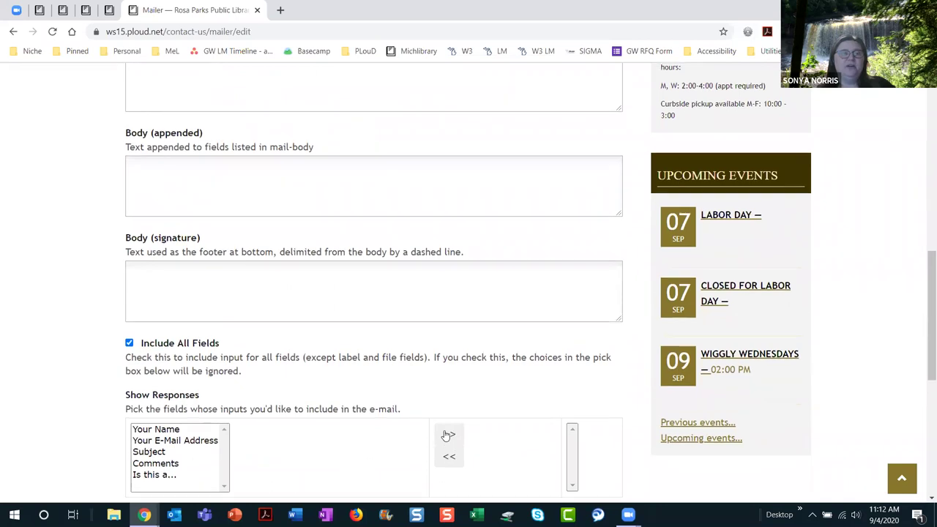
pyautogui.scroll(3, 444, 432)
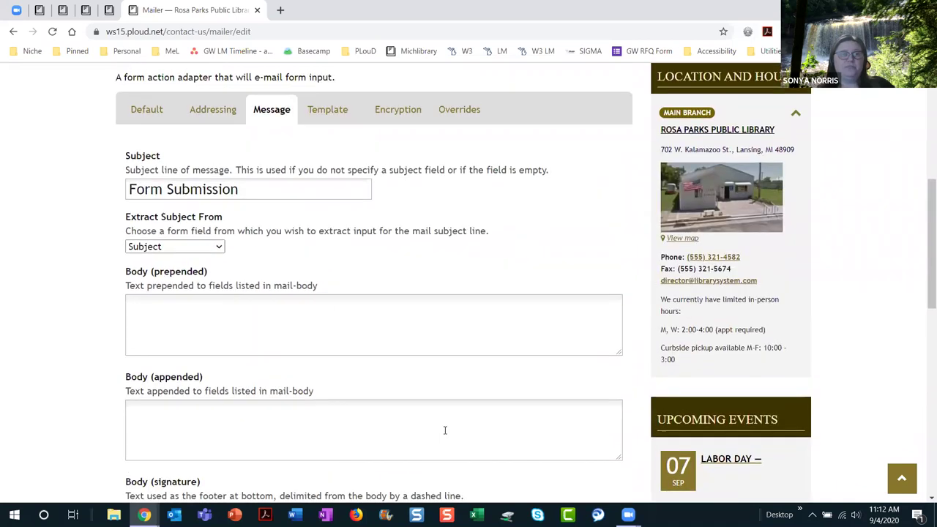
pyautogui.scroll(2, 444, 430)
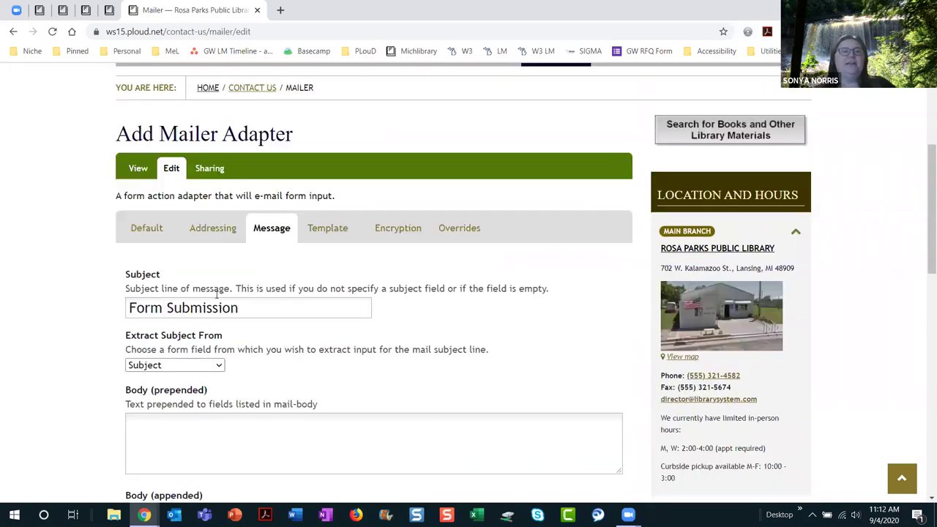
pyautogui.scroll(1, 283, 325)
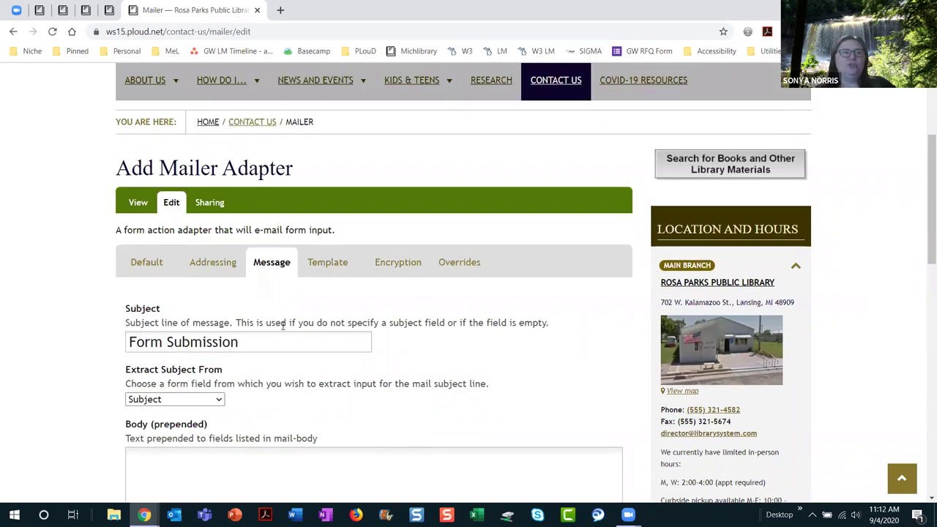
pyautogui.scroll(-3, 319, 347)
pyautogui.scroll(-5, 327, 355)
pyautogui.scroll(-3, 327, 355)
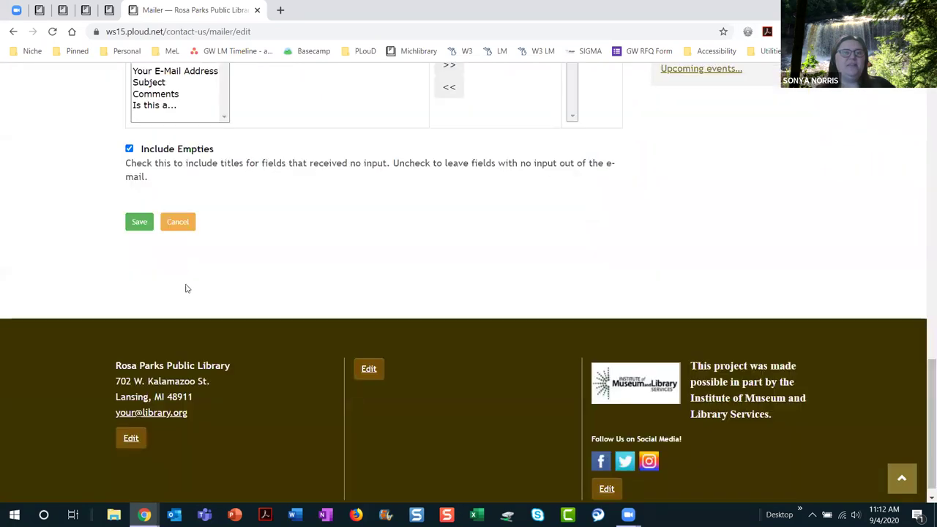
# Step: Save the Mailer adapter settings and review the saved recipient details
pyautogui.click(139, 224)
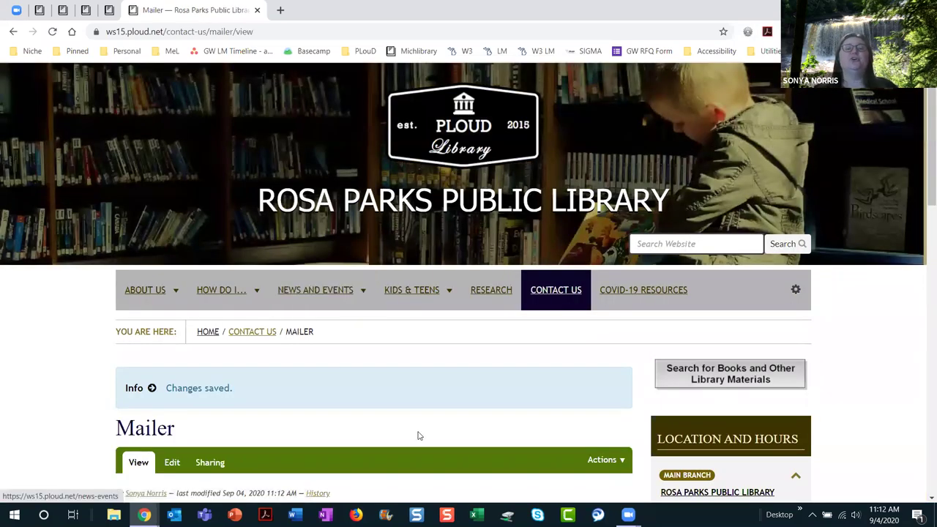
pyautogui.scroll(-3, 472, 433)
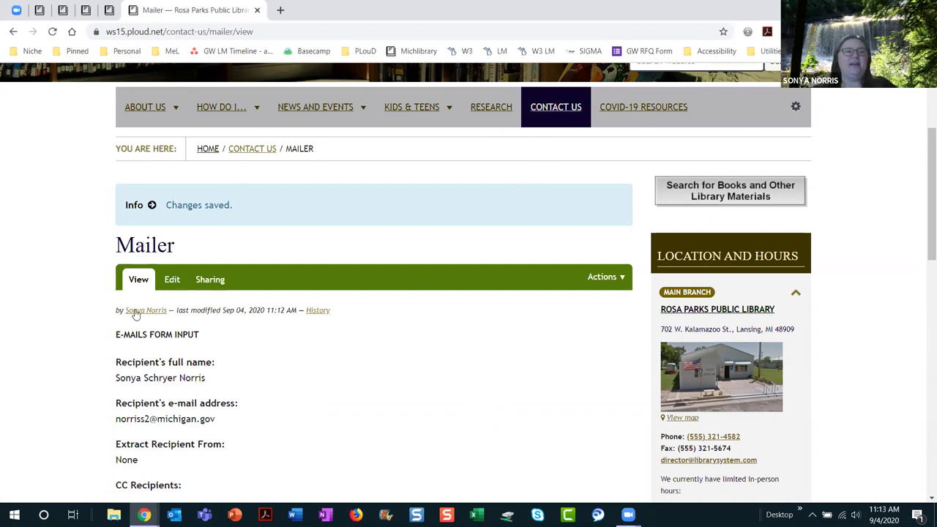
pyautogui.scroll(1, 220, 325)
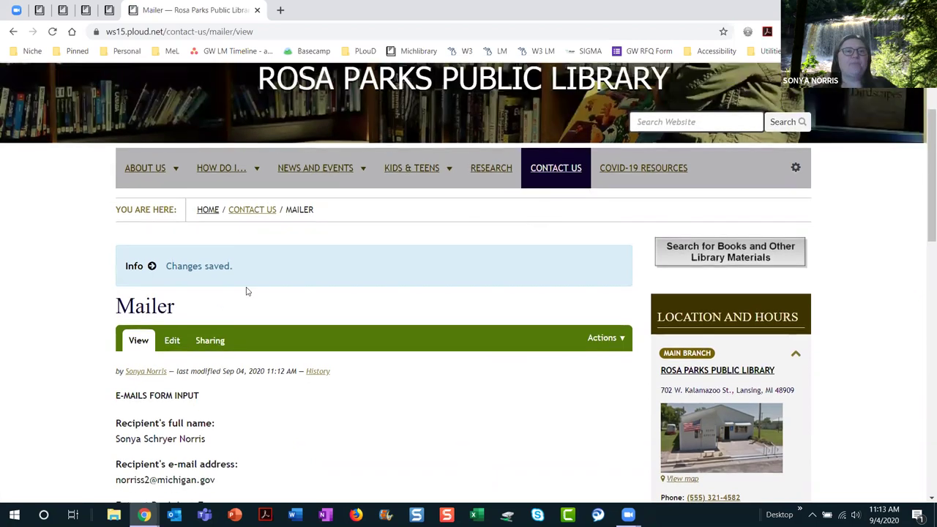
# Step: Return to the Contact us form and open it in QuickEdit
pyautogui.click(257, 211)
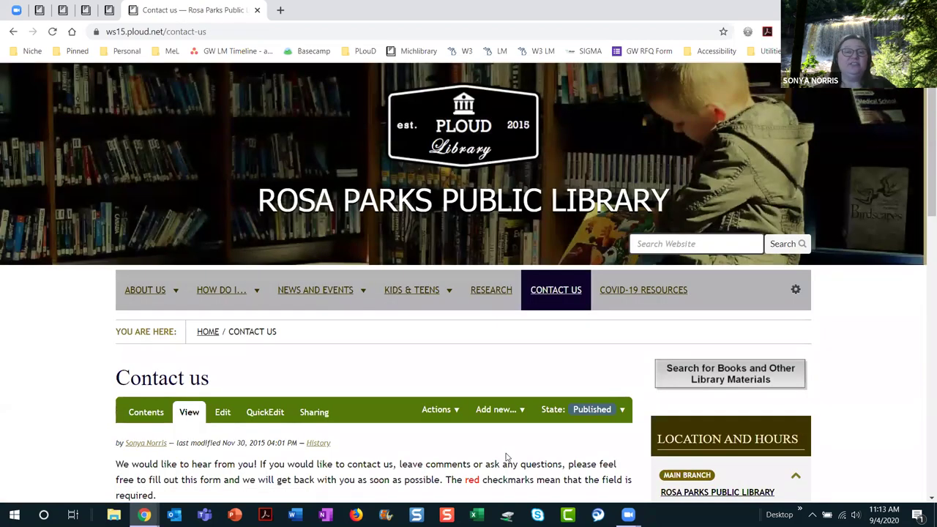
pyautogui.scroll(-3, 505, 454)
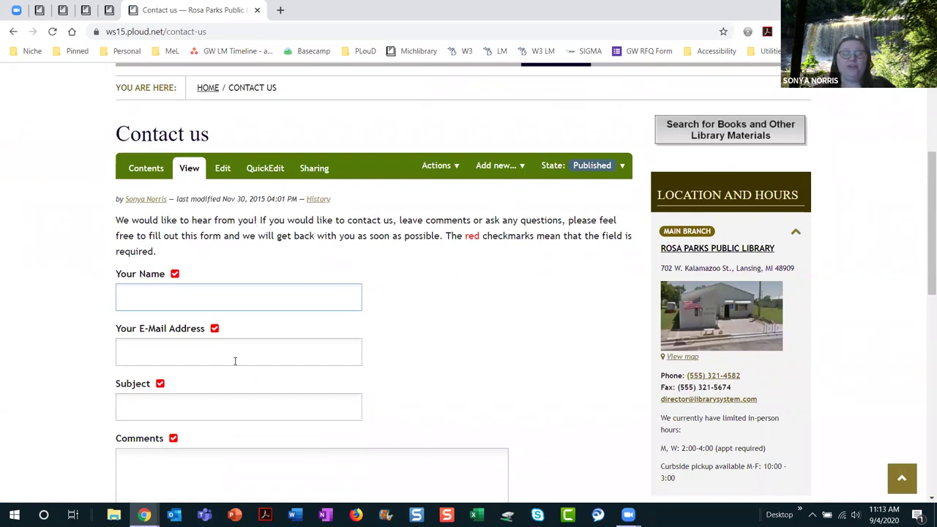
pyautogui.click(263, 178)
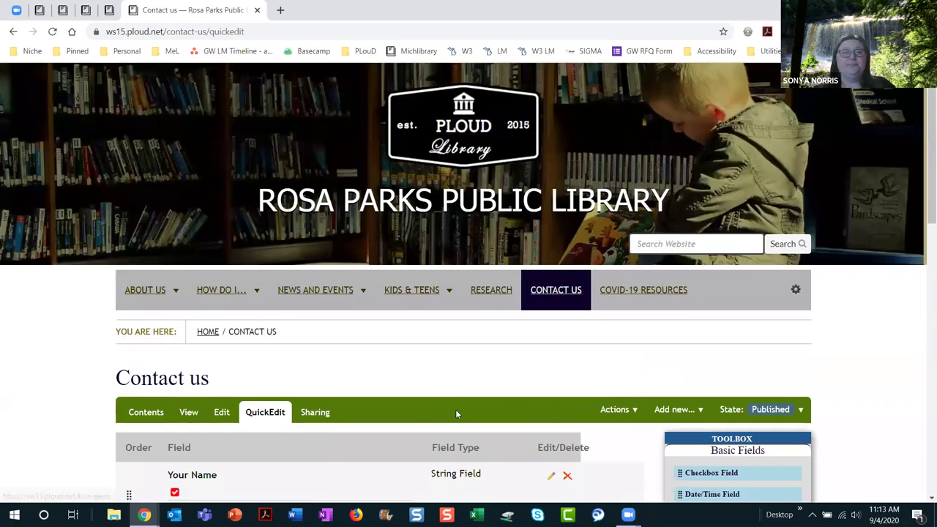
pyautogui.scroll(-4, 455, 414)
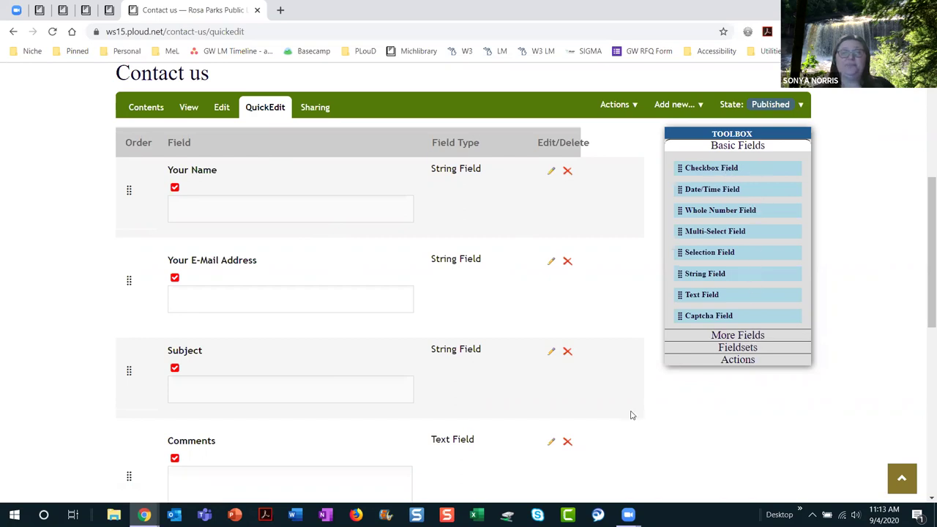
pyautogui.scroll(-2, 631, 415)
# Step: Expand the Toolbox's More Fields and Fieldsets sections to see available options
pyautogui.click(743, 212)
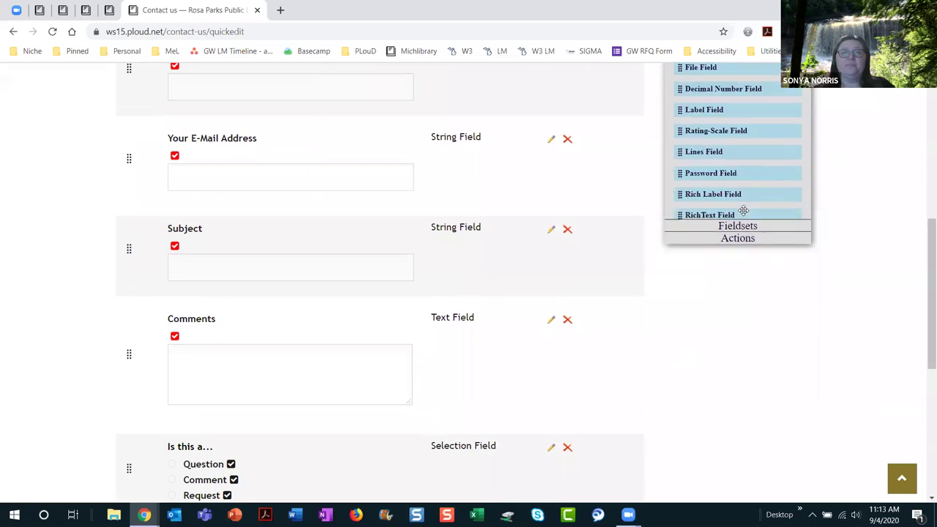
pyautogui.scroll(1, 725, 345)
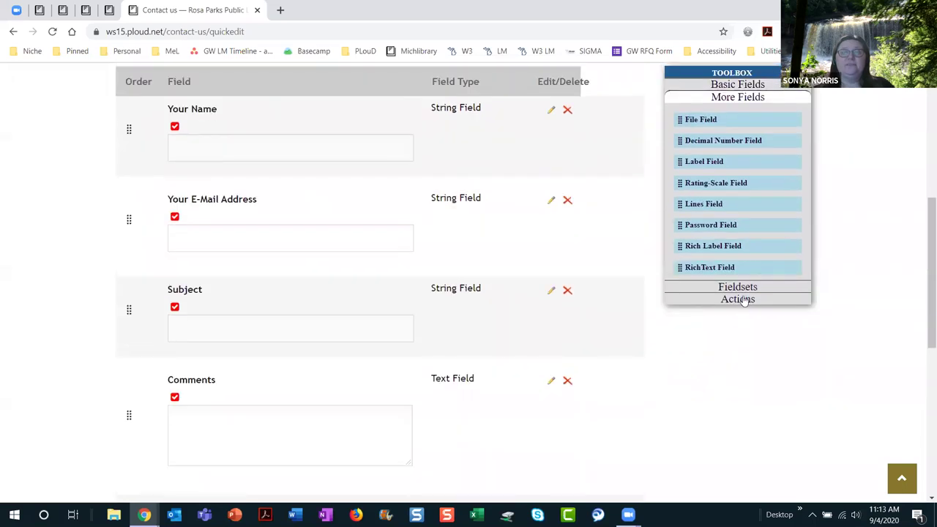
pyautogui.click(743, 287)
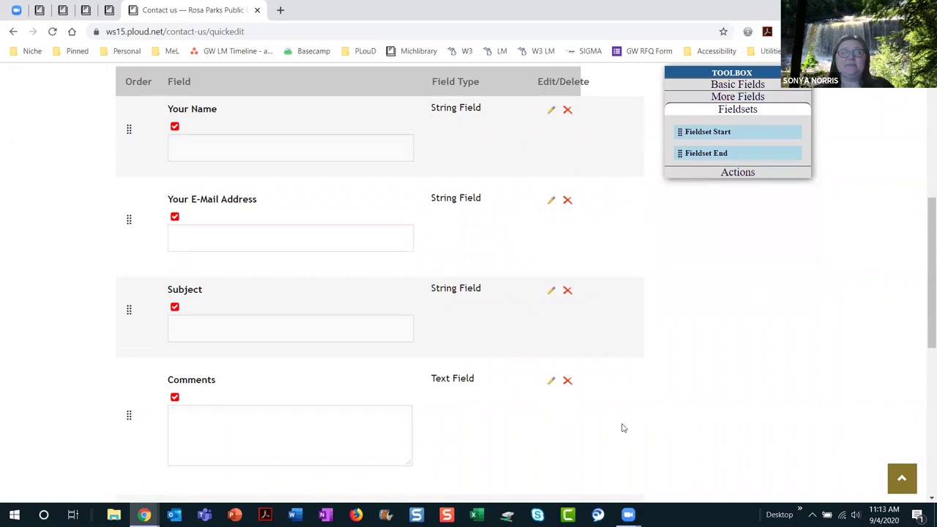
pyautogui.scroll(-1, 679, 430)
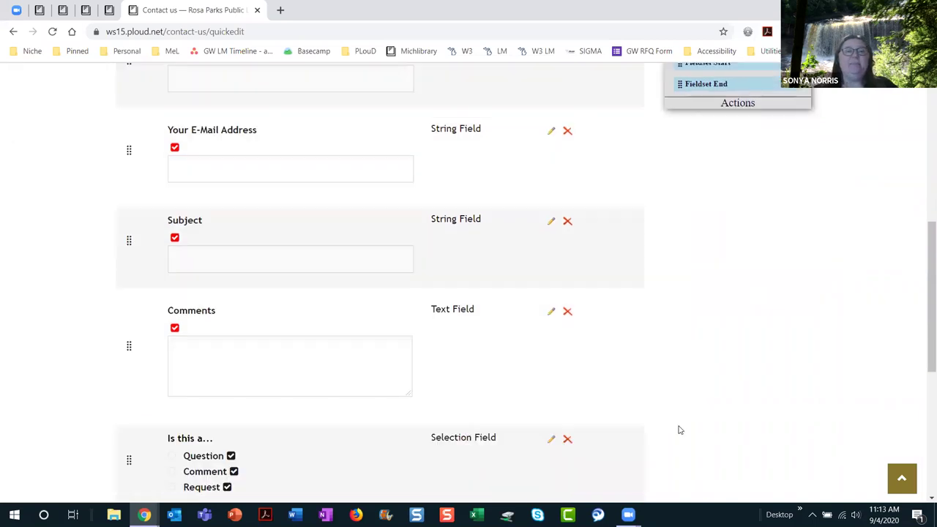
pyautogui.scroll(-1, 679, 430)
pyautogui.scroll(4, 679, 430)
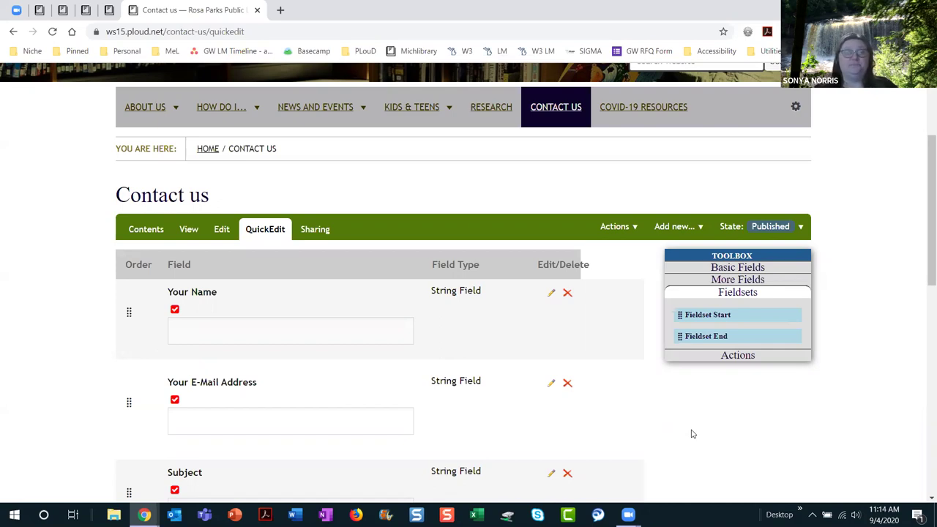
pyautogui.scroll(1, 693, 434)
# Step: Review the published Contact us form from top down to Submit and back
pyautogui.click(558, 173)
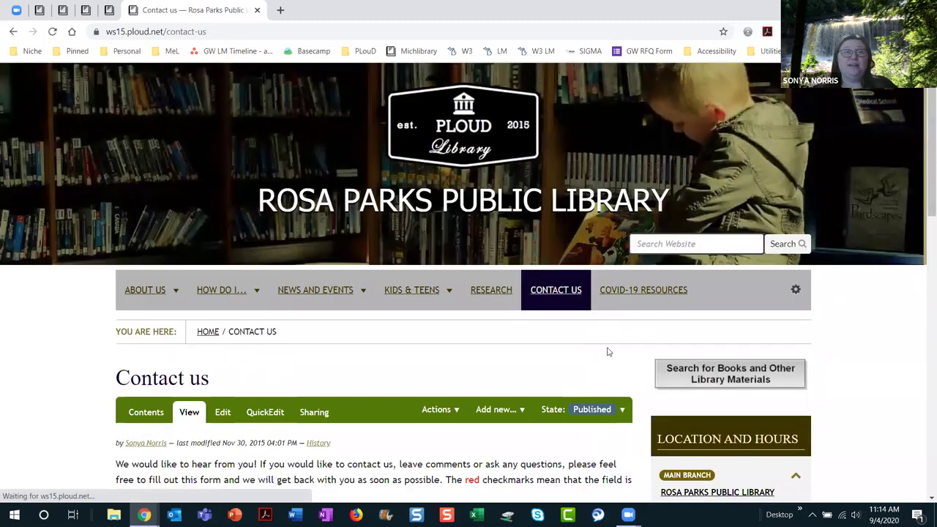
pyautogui.scroll(-4, 582, 359)
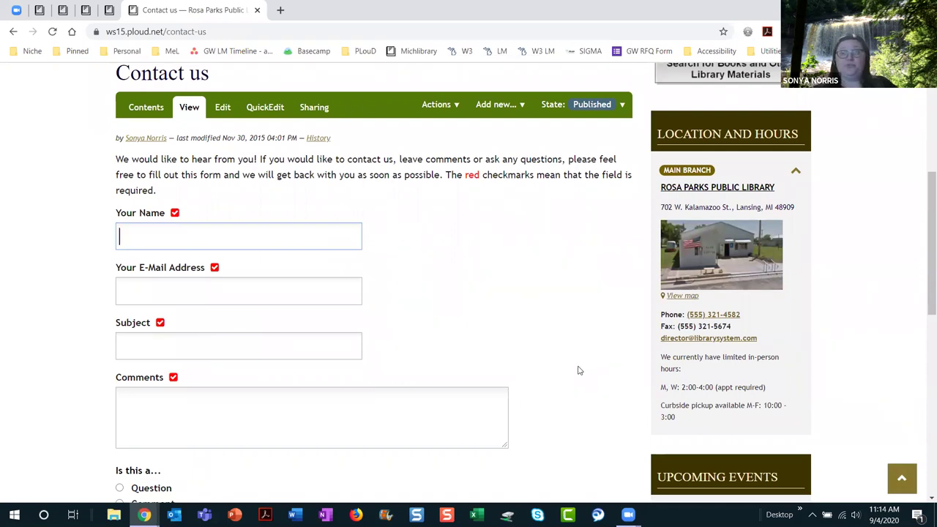
pyautogui.scroll(4, 578, 370)
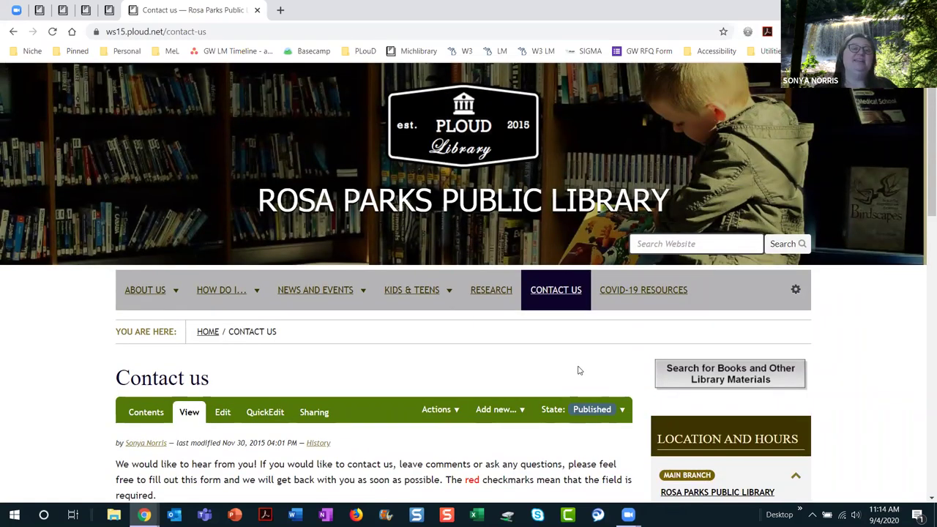
pyautogui.scroll(-9, 520, 388)
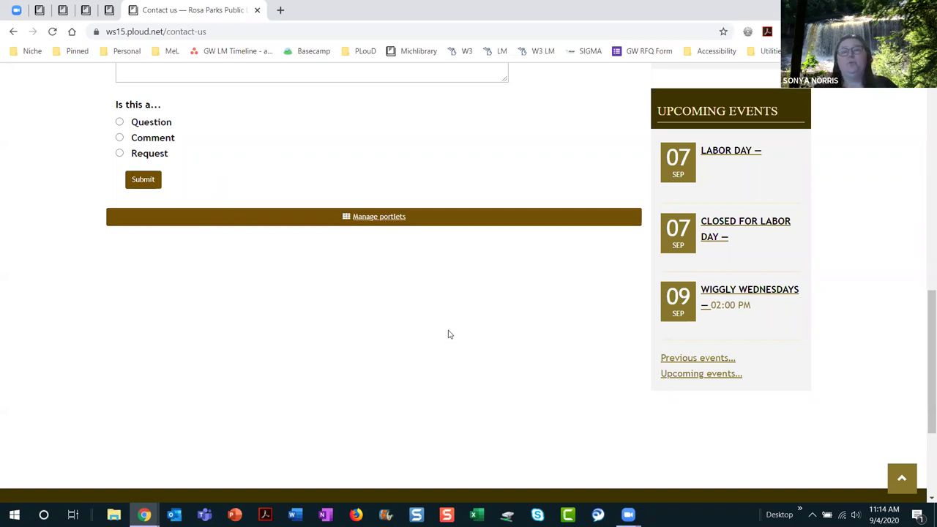
pyautogui.scroll(8, 449, 334)
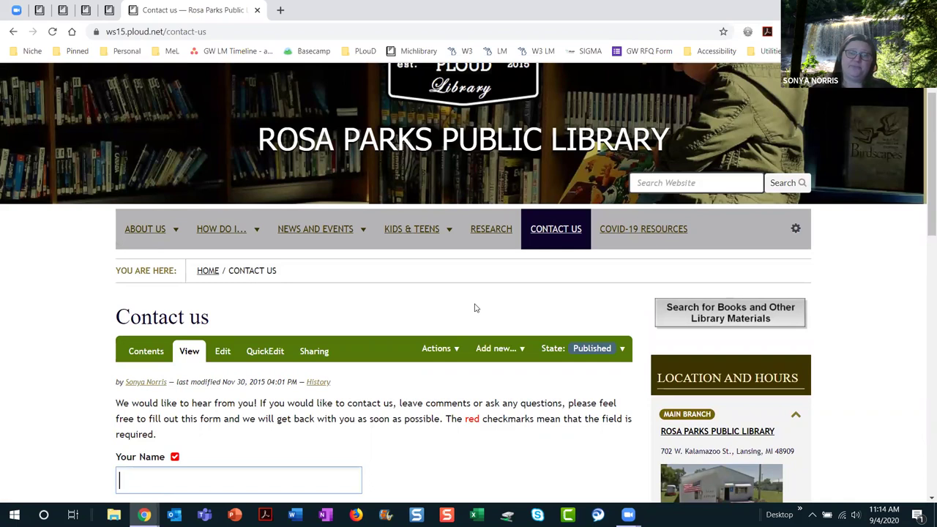
pyautogui.scroll(1, 475, 308)
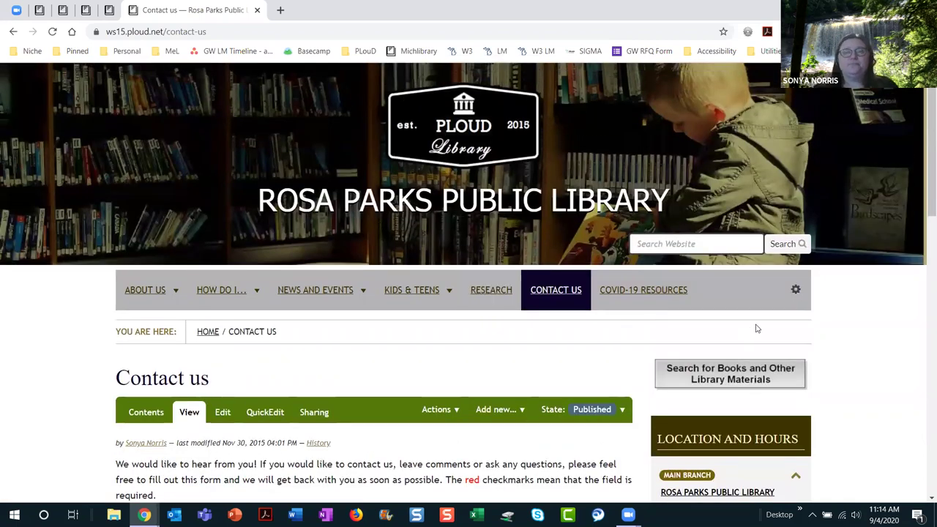
pyautogui.click(796, 290)
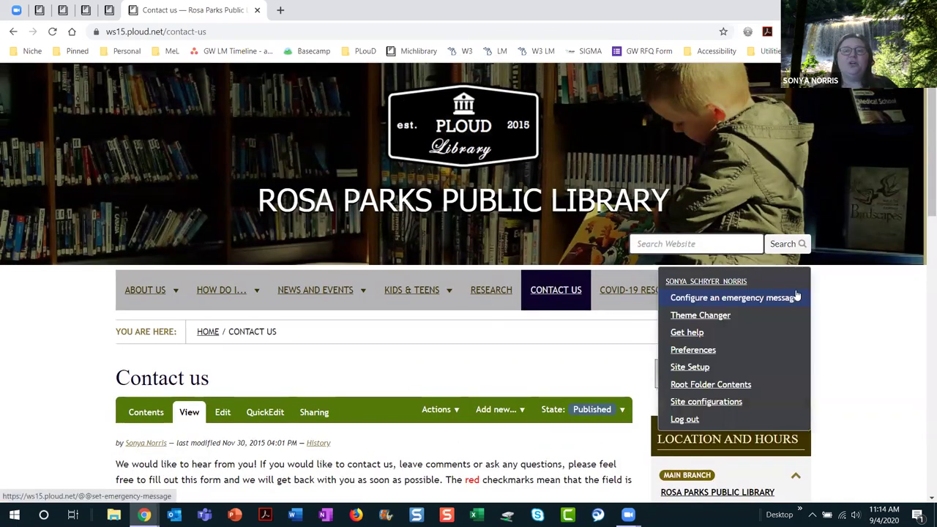
pyautogui.click(710, 406)
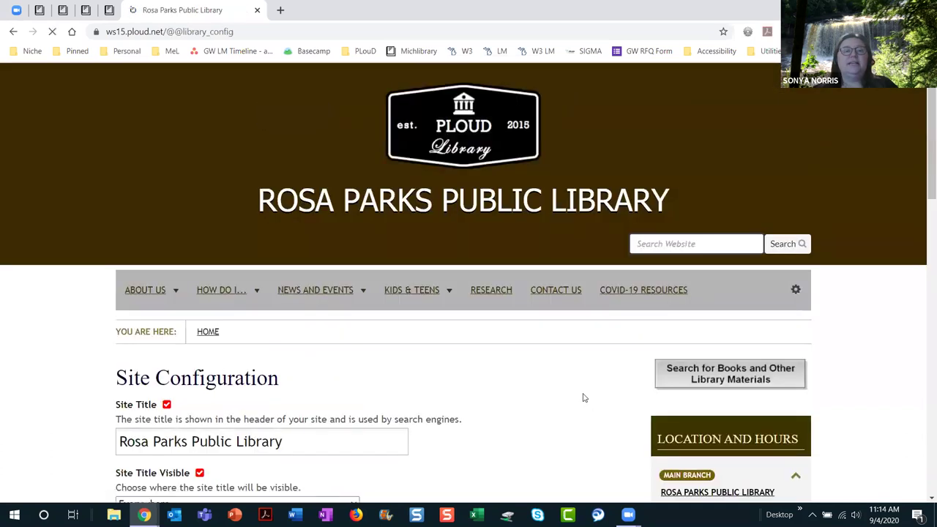
pyautogui.scroll(-5, 584, 397)
pyautogui.scroll(-5, 584, 398)
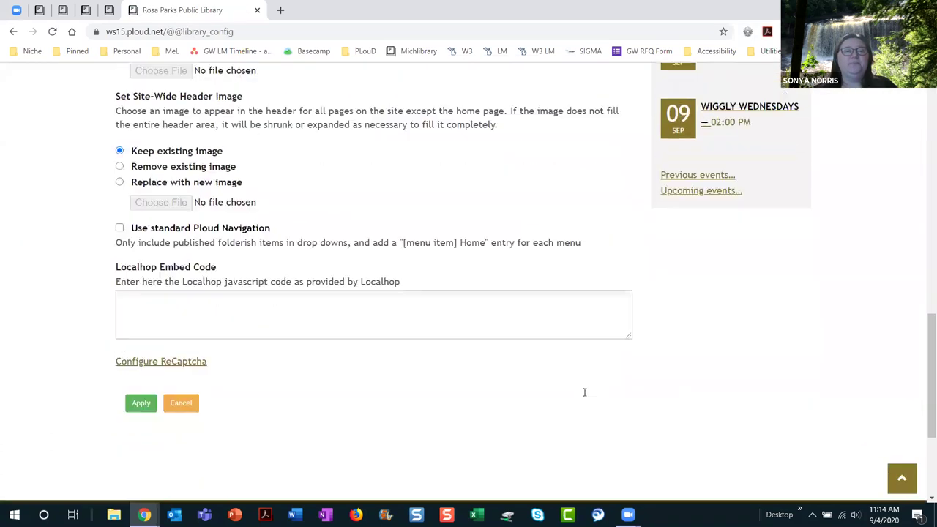
pyautogui.click(134, 363)
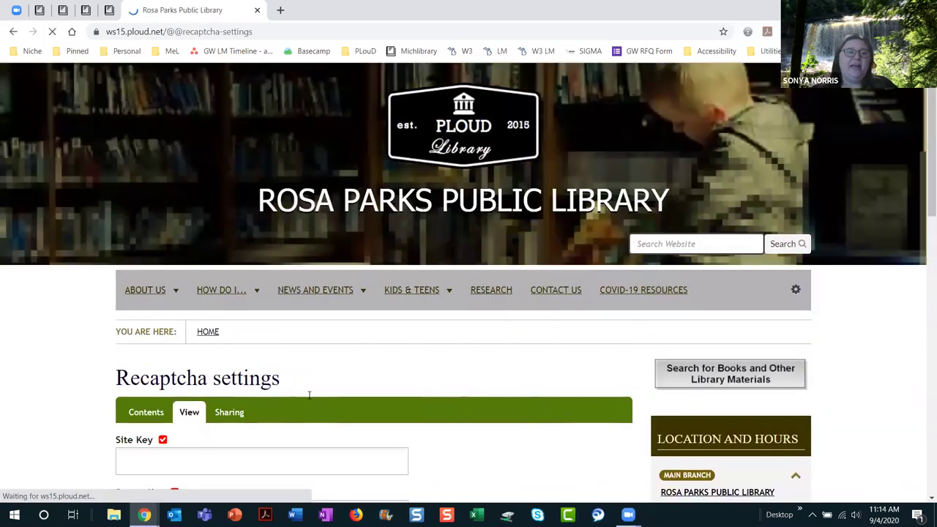
pyautogui.scroll(-3, 473, 407)
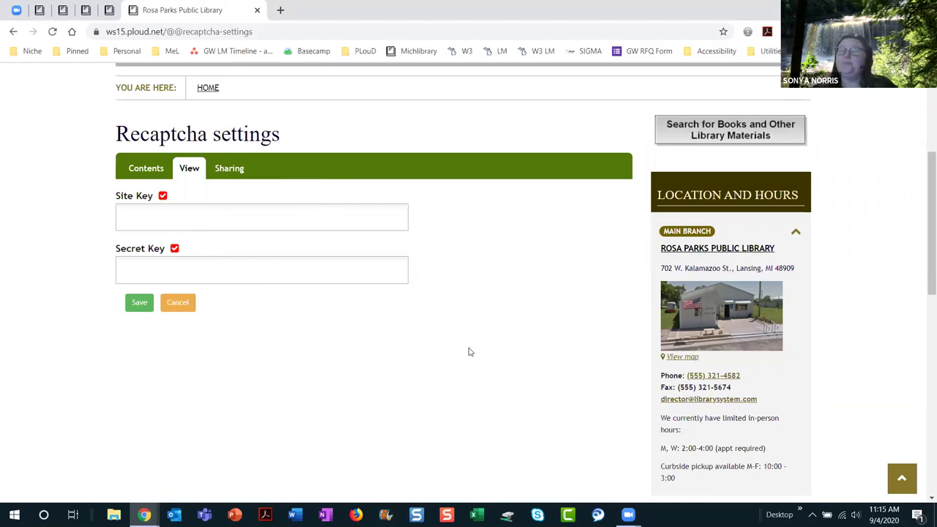
pyautogui.scroll(2, 469, 352)
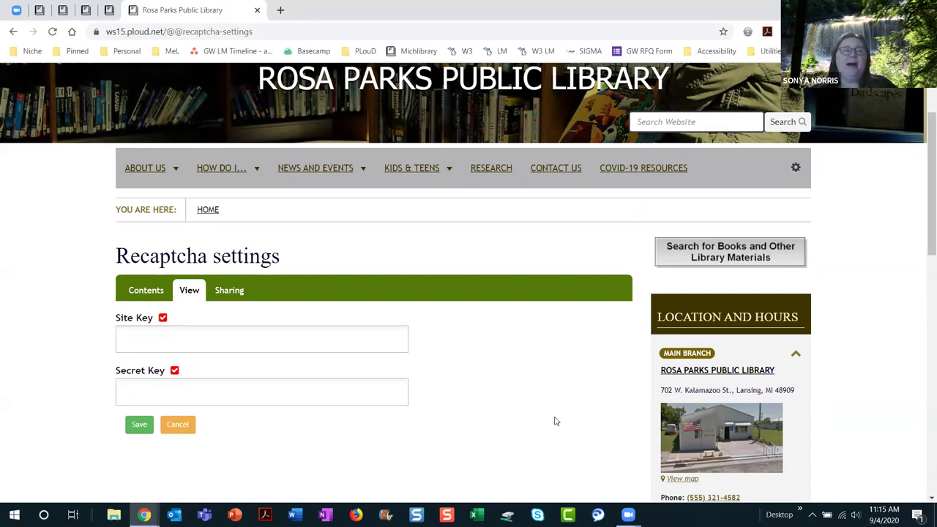
pyautogui.scroll(2, 554, 421)
# Step: Go to the home page, then open Teens Homework Help under Kids & Teens
pyautogui.click(472, 139)
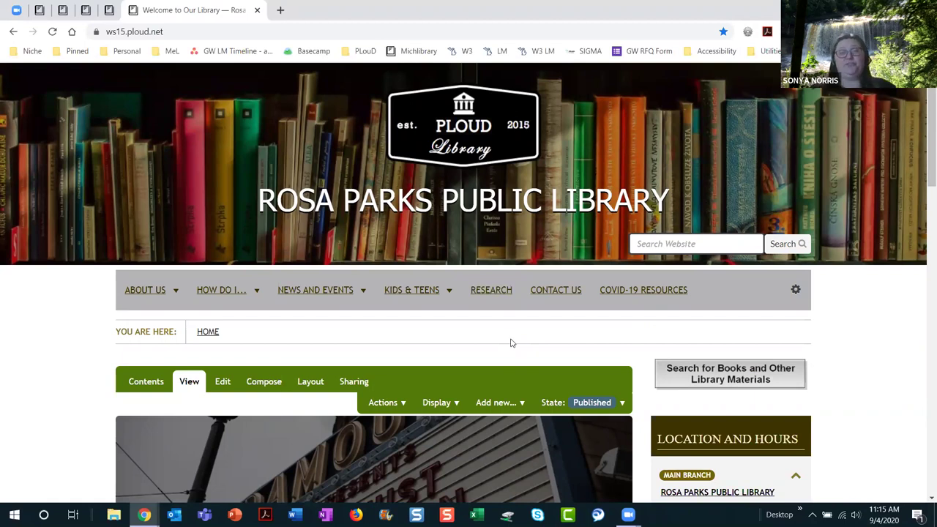
pyautogui.click(208, 333)
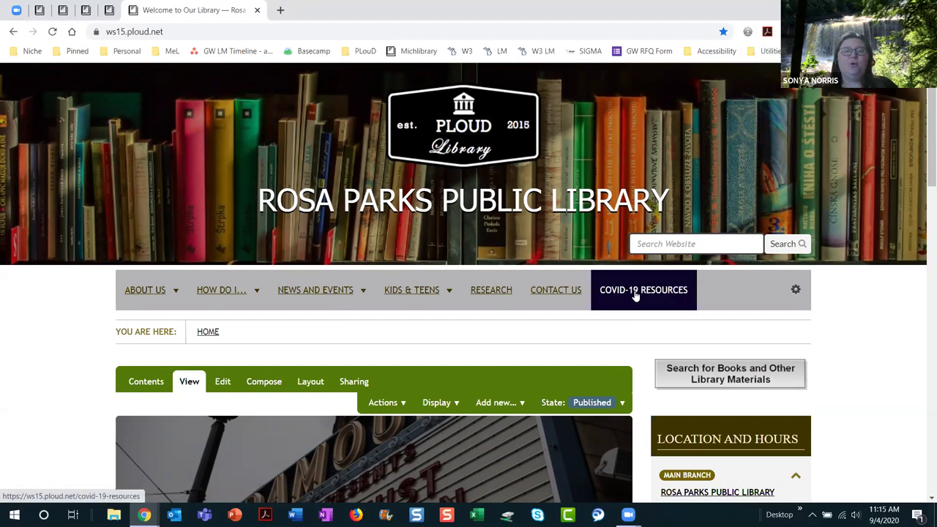
pyautogui.moveTo(446, 292)
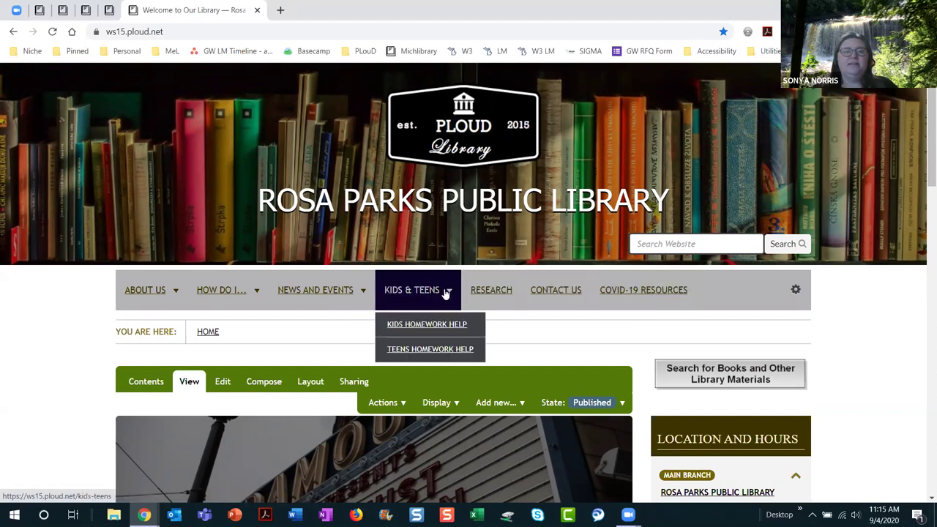
pyautogui.click(440, 350)
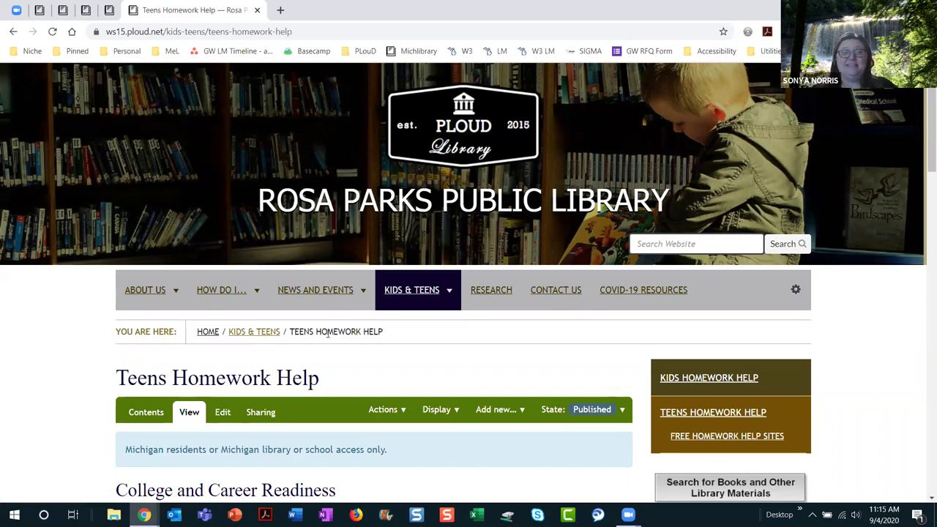
pyautogui.scroll(-3, 440, 342)
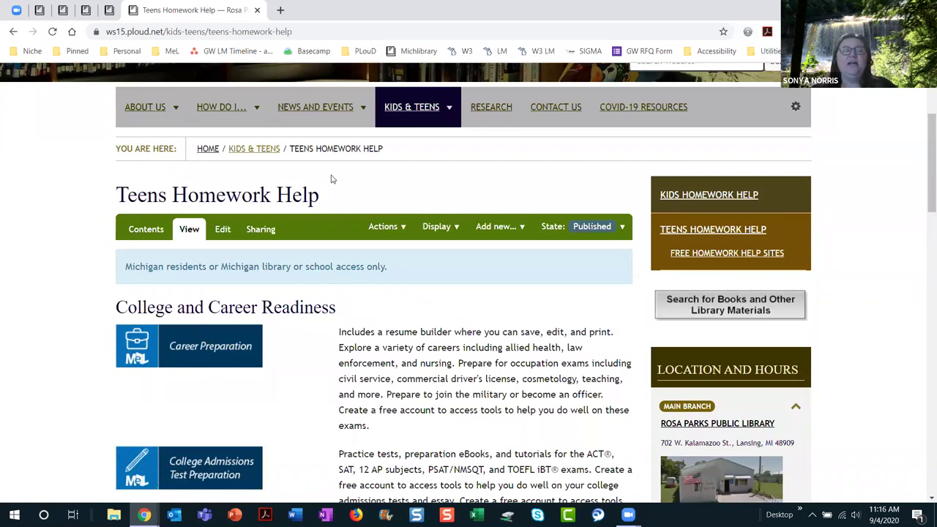
# Step: Show the Teens Homework Help folder's contents listing
pyautogui.click(145, 233)
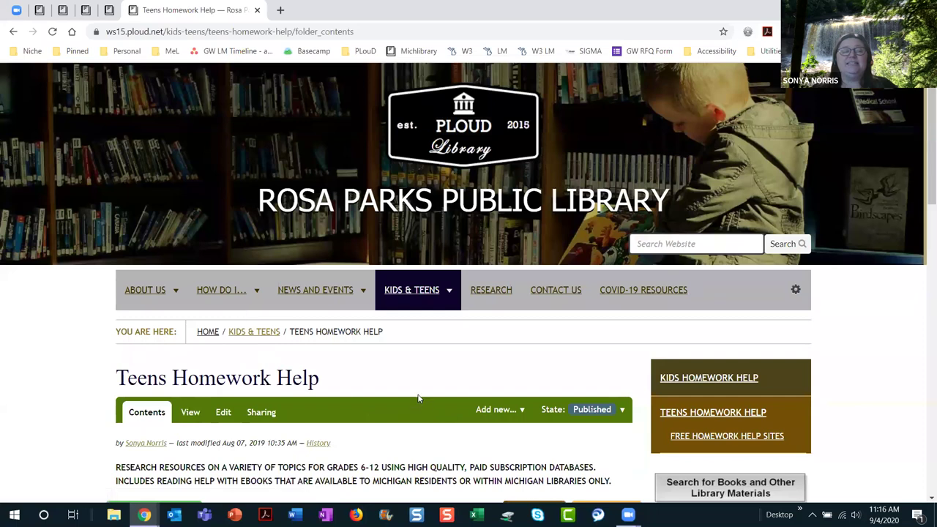
pyautogui.scroll(-5, 419, 399)
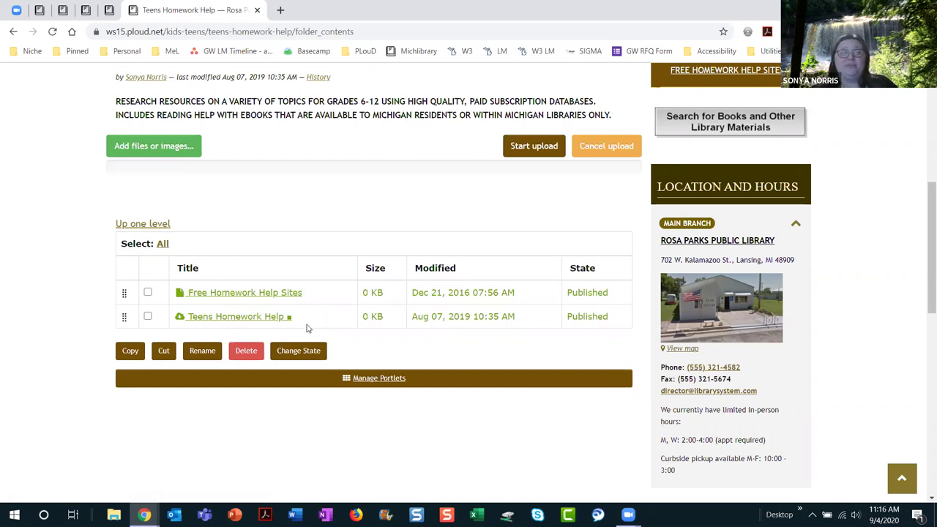
# Step: In Kids & Teens contents, change Kids Homework Help's state to Hide
pyautogui.click(163, 231)
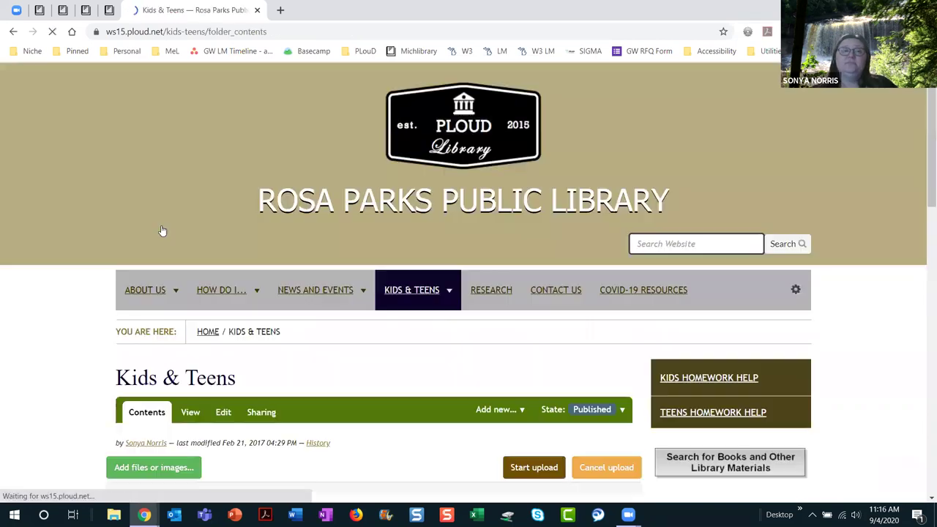
pyautogui.scroll(-4, 380, 385)
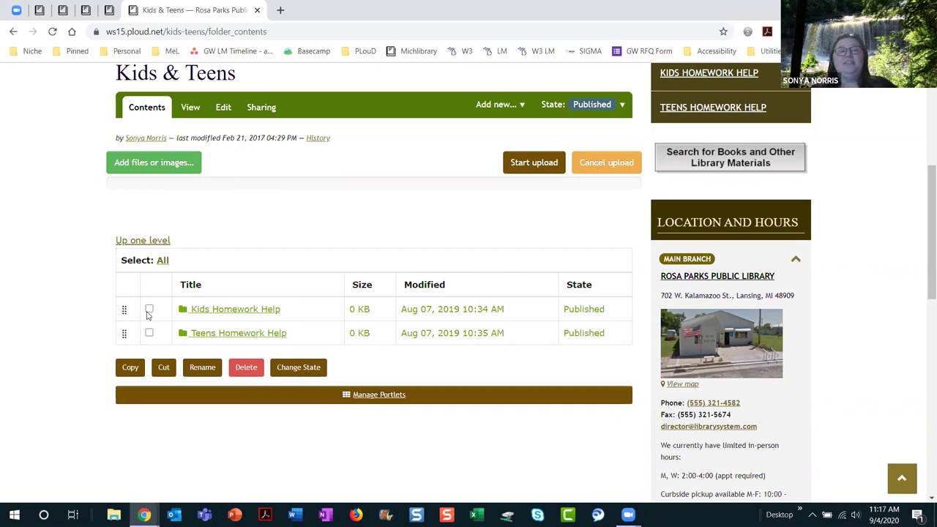
pyautogui.click(149, 310)
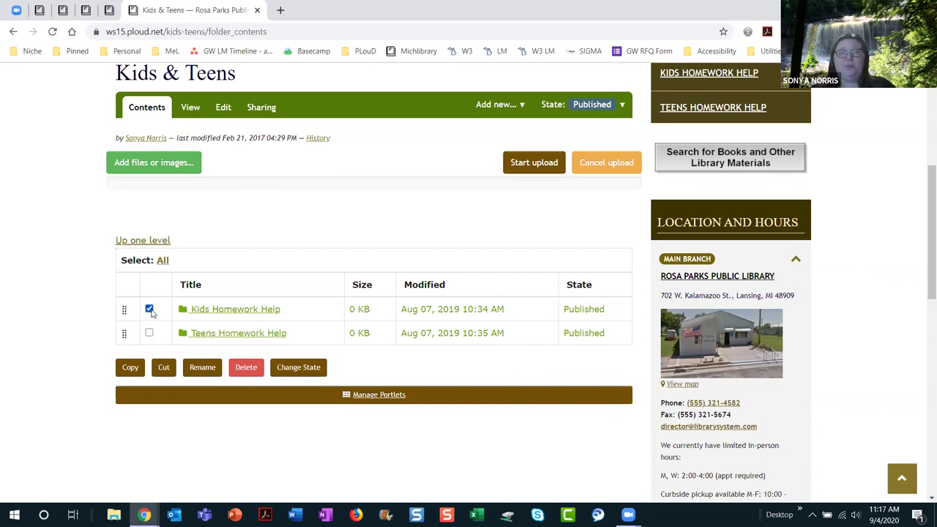
pyautogui.click(311, 370)
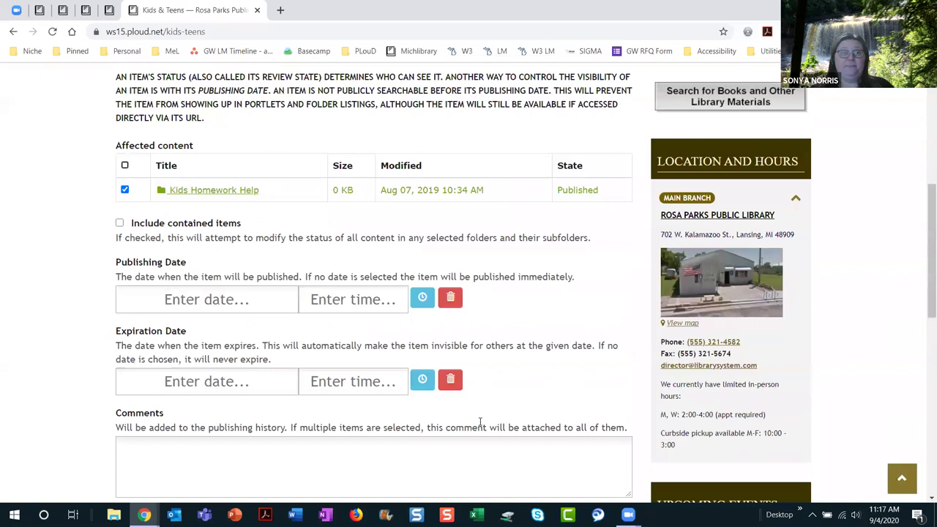
pyautogui.scroll(-2, 480, 424)
pyautogui.scroll(-2, 480, 422)
pyautogui.scroll(3, 479, 422)
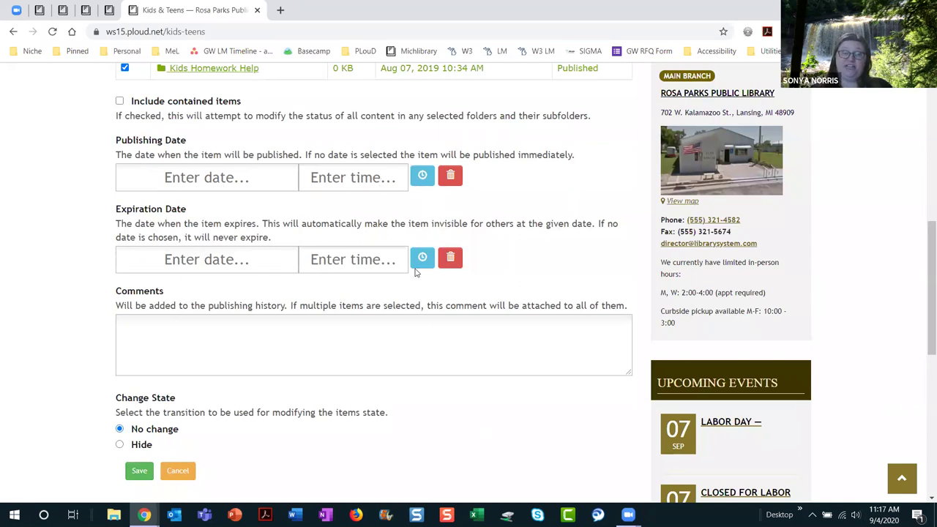
pyautogui.click(119, 446)
pyautogui.click(140, 472)
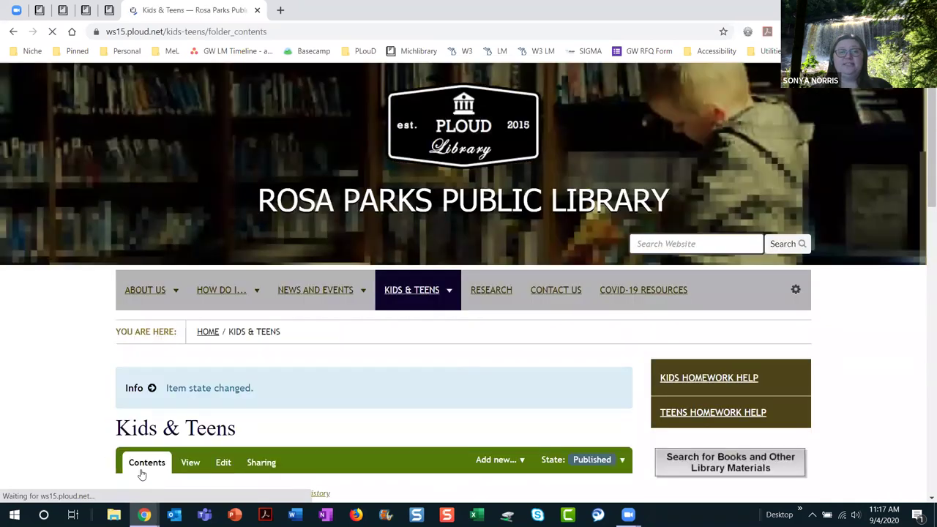
# Step: Open Kids Homework Help from the Kids & Teens menu and look over its resources
pyautogui.scroll(-1, 357, 432)
pyautogui.scroll(-3, 357, 432)
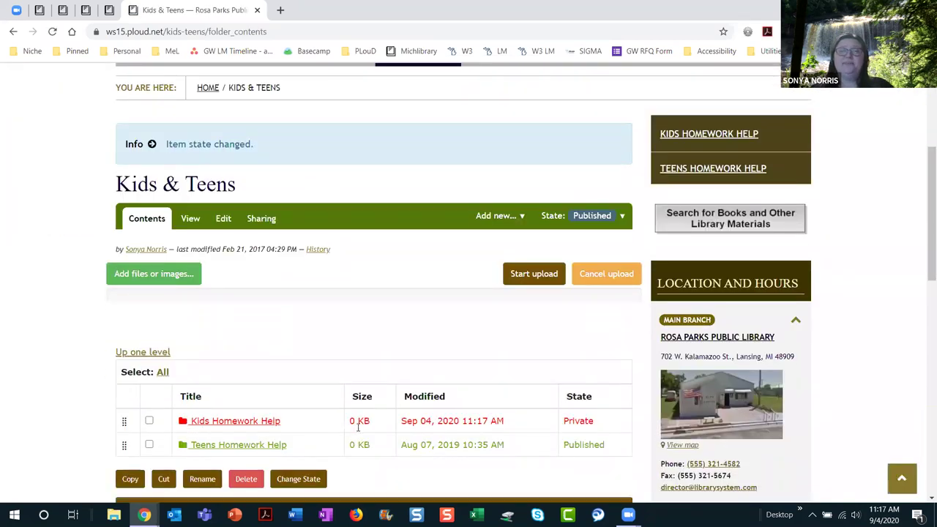
pyautogui.scroll(1, 360, 362)
pyautogui.moveTo(434, 111)
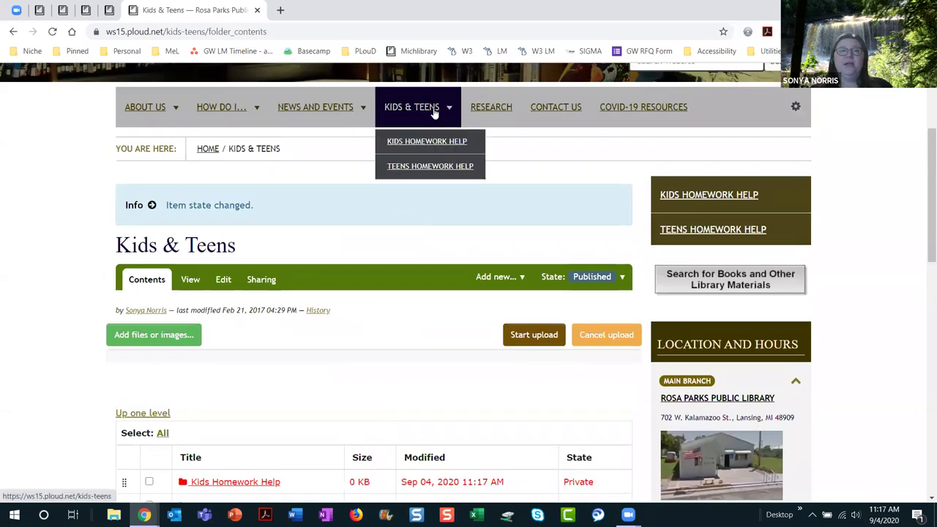
pyautogui.click(431, 147)
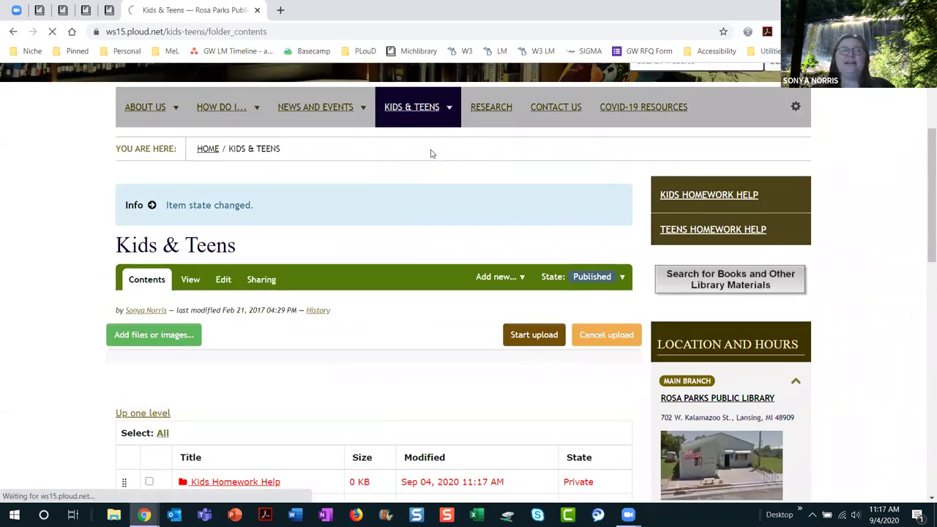
pyautogui.scroll(-3, 512, 372)
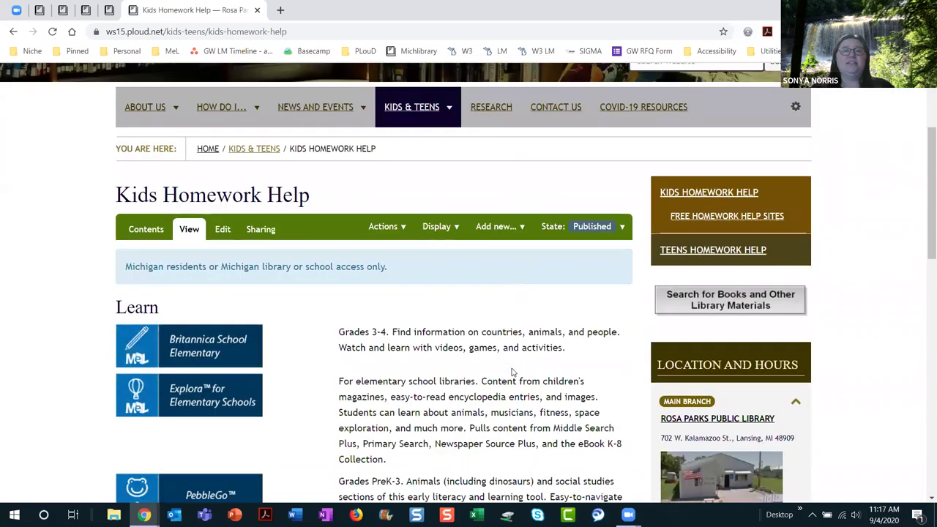
pyautogui.scroll(-2, 512, 372)
pyautogui.scroll(5, 504, 358)
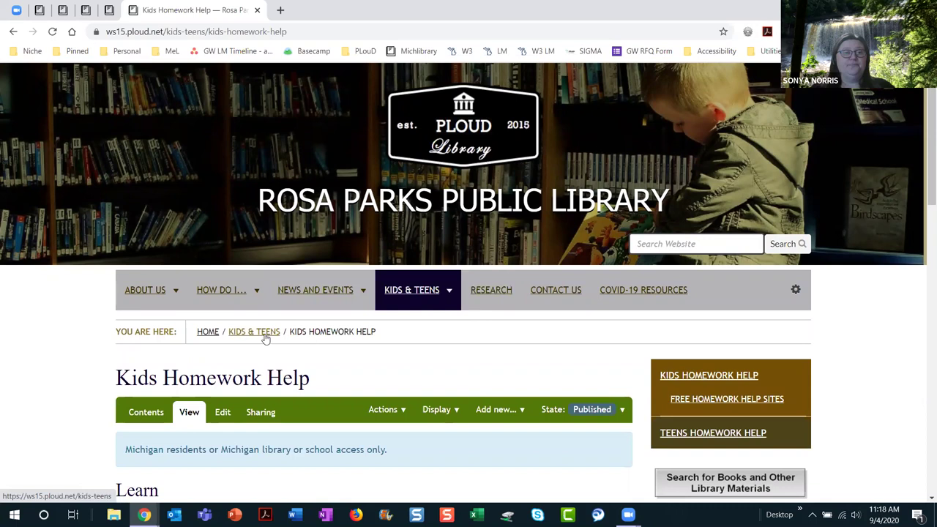
# Step: Show Root Folder Contents from the user menu and scroll through the listing
pyautogui.click(796, 292)
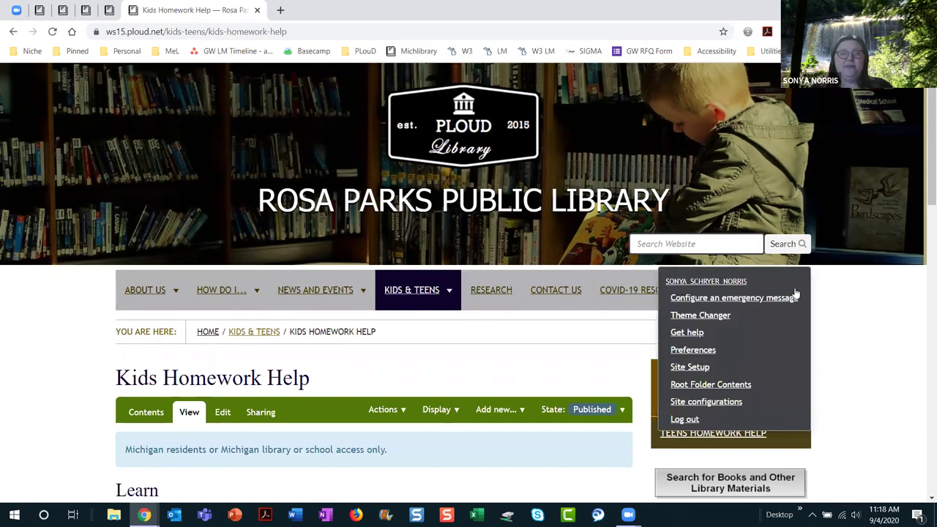
pyautogui.click(722, 388)
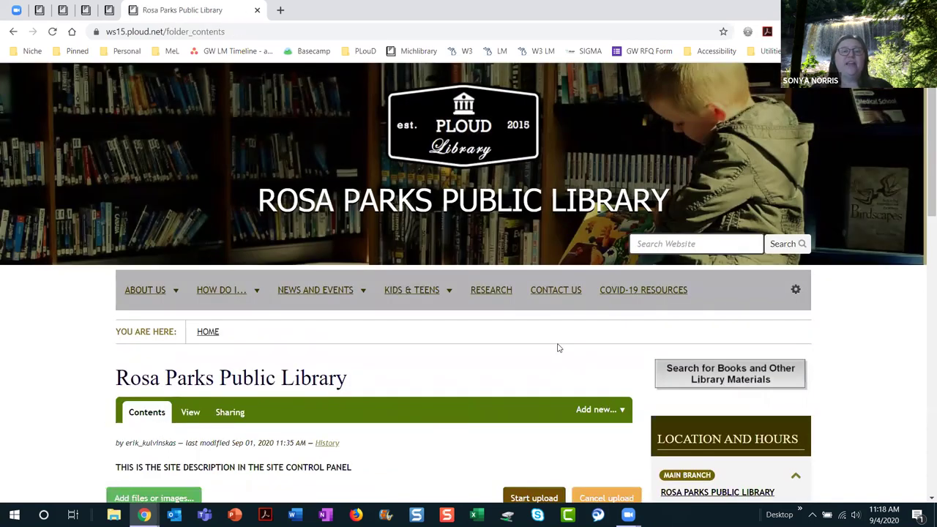
pyautogui.scroll(-4, 556, 347)
pyautogui.scroll(-2, 556, 347)
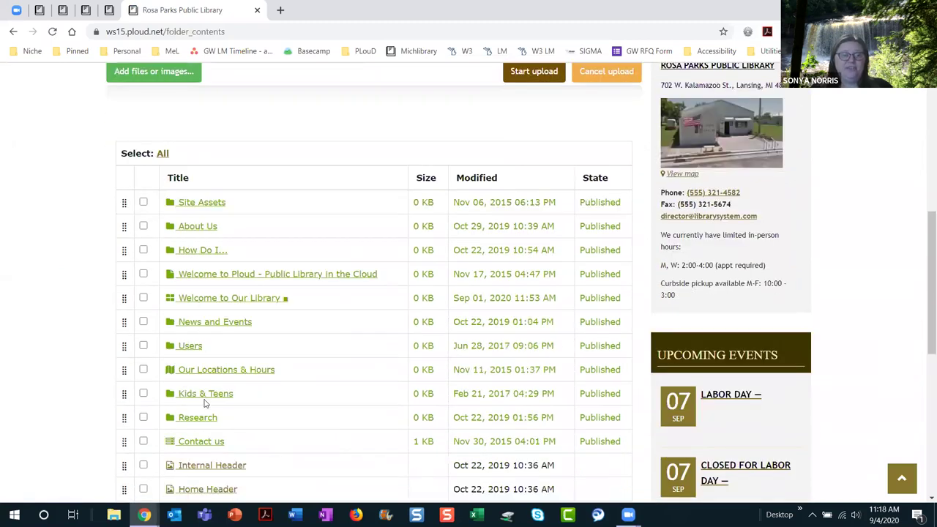
pyautogui.scroll(-3, 328, 376)
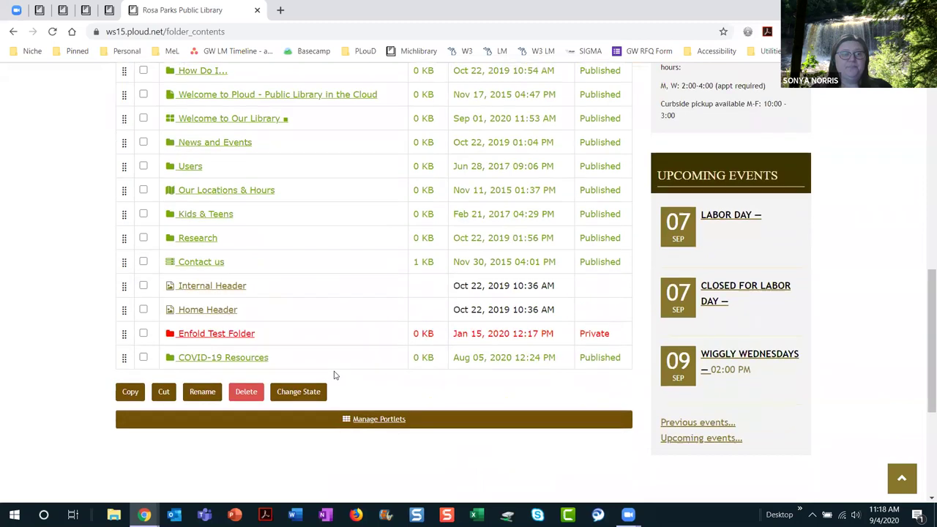
pyautogui.scroll(3, 334, 375)
pyautogui.scroll(-2, 334, 376)
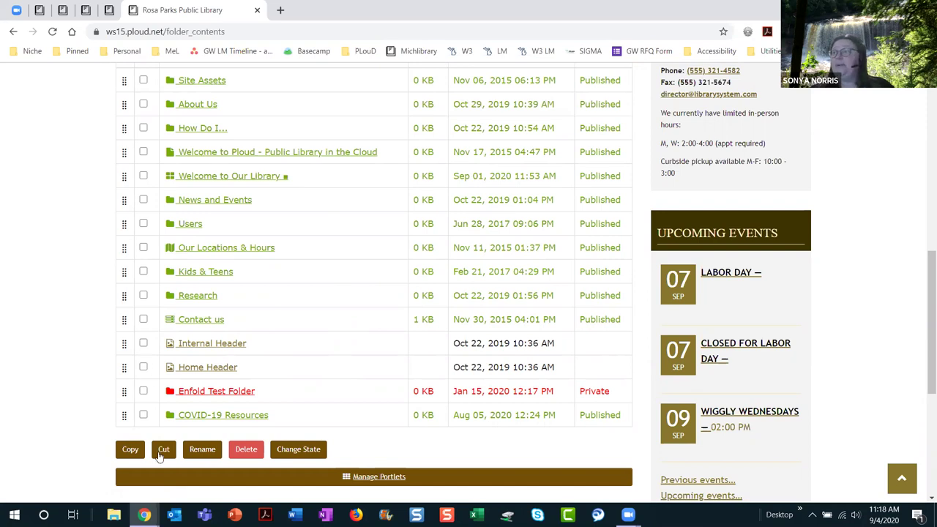
# Step: Browse into the Site Assets folder and then its Images subfolder
pyautogui.click(211, 86)
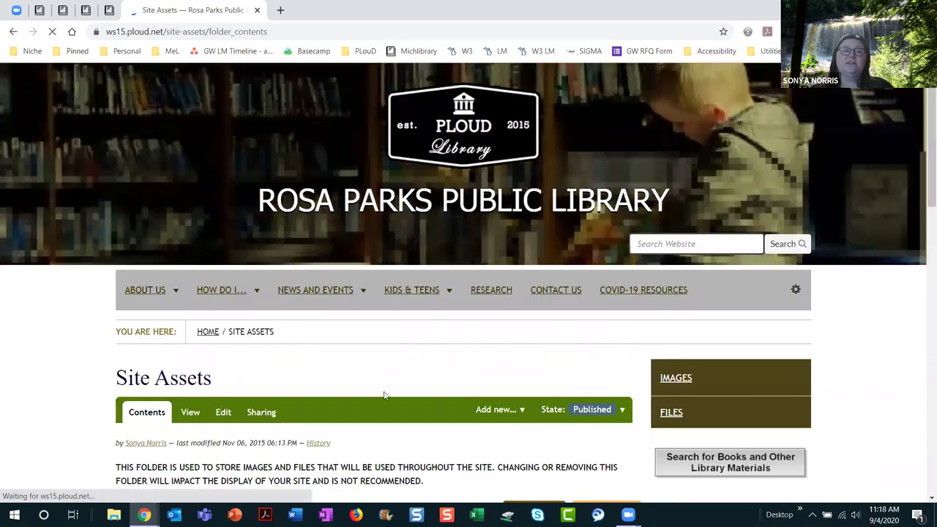
pyautogui.scroll(-4, 383, 393)
pyautogui.click(218, 417)
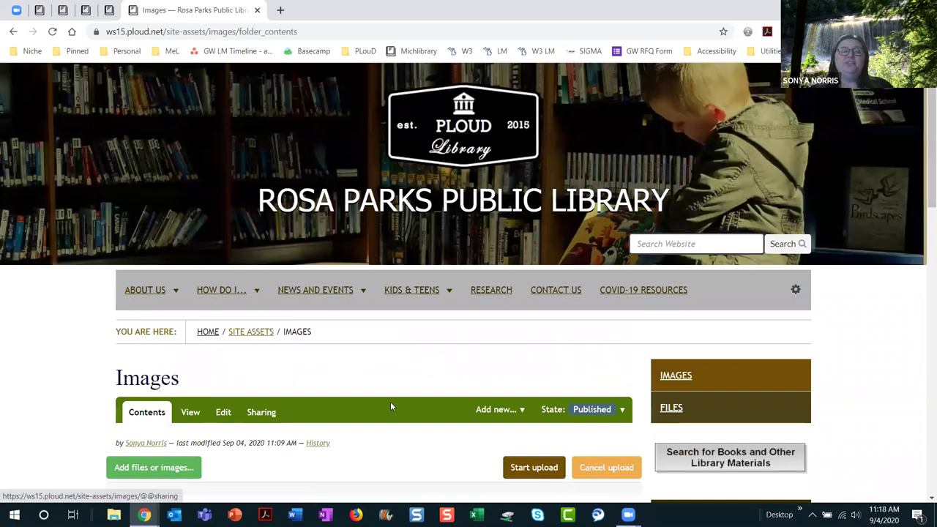
pyautogui.scroll(-5, 390, 404)
pyautogui.scroll(-5, 390, 406)
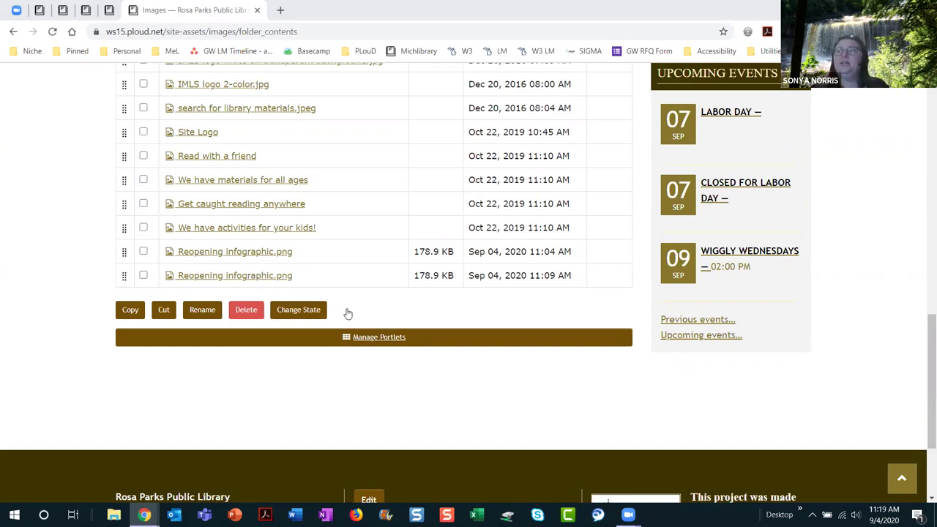
pyautogui.scroll(5, 366, 222)
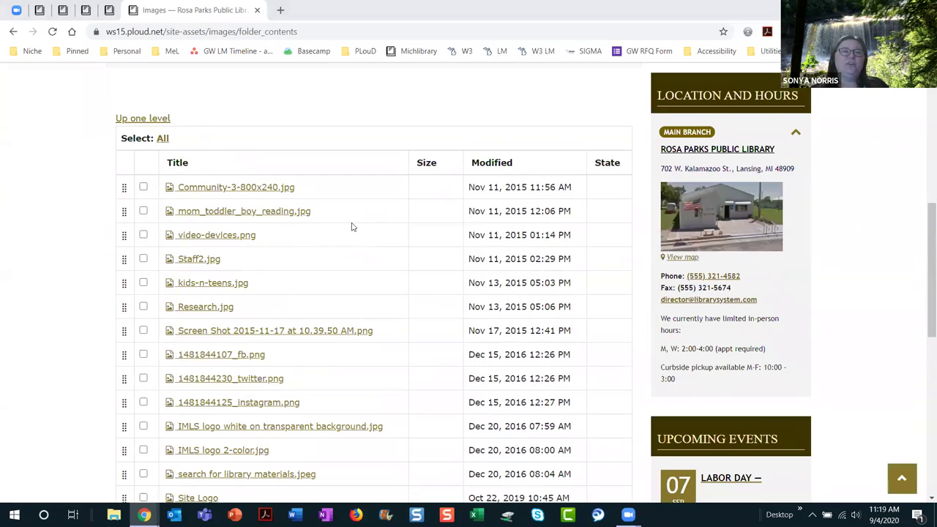
pyautogui.scroll(2, 320, 245)
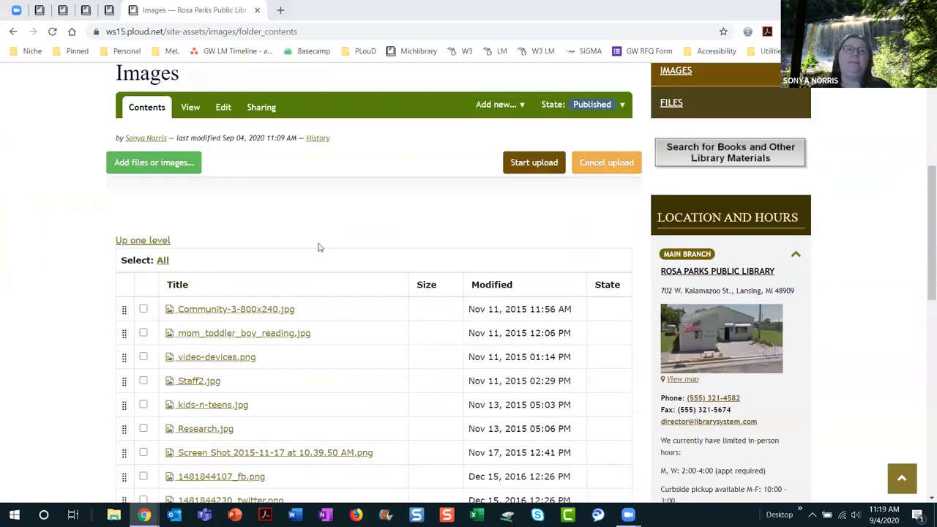
# Step: Go back up from Images to Site Assets and on toward the site root
pyautogui.click(133, 242)
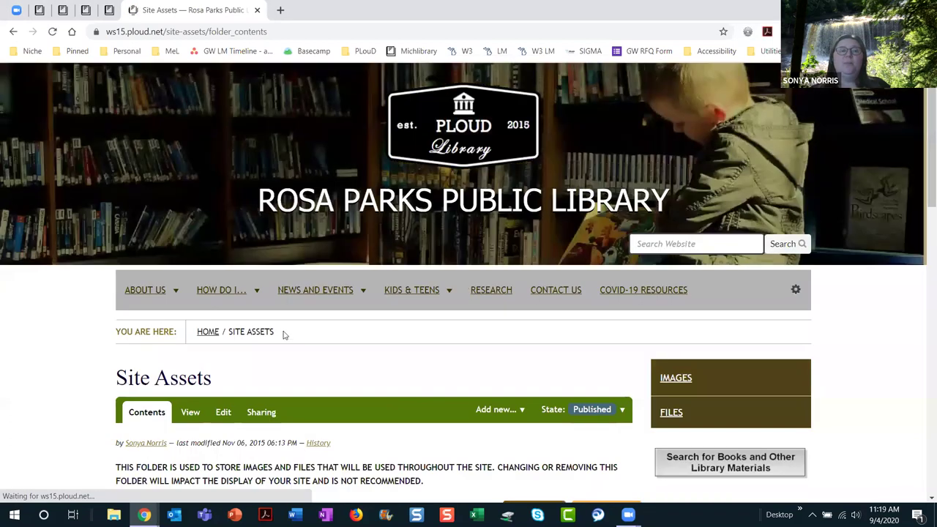
pyautogui.scroll(-3, 297, 337)
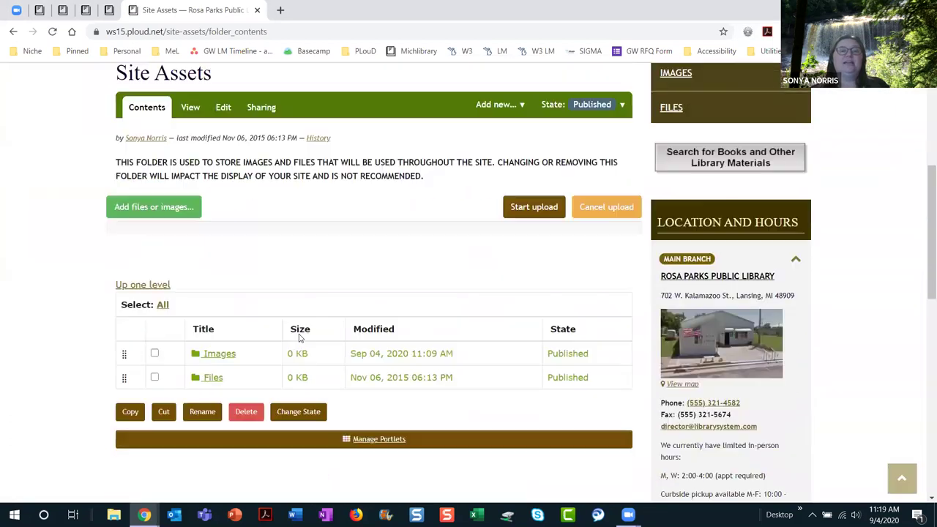
pyautogui.click(156, 287)
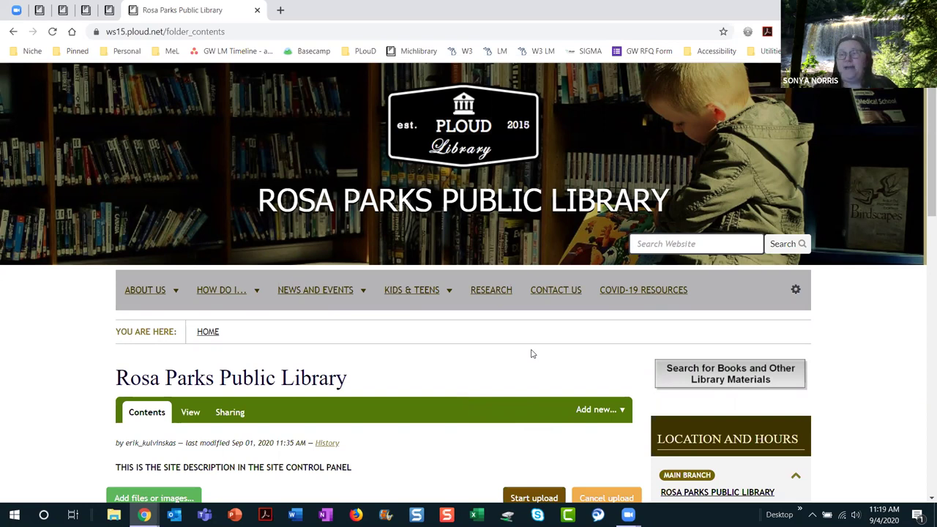
# Step: Navigate from the root Contents into Site Assets, then into its empty Files folder
pyautogui.scroll(-1, 531, 354)
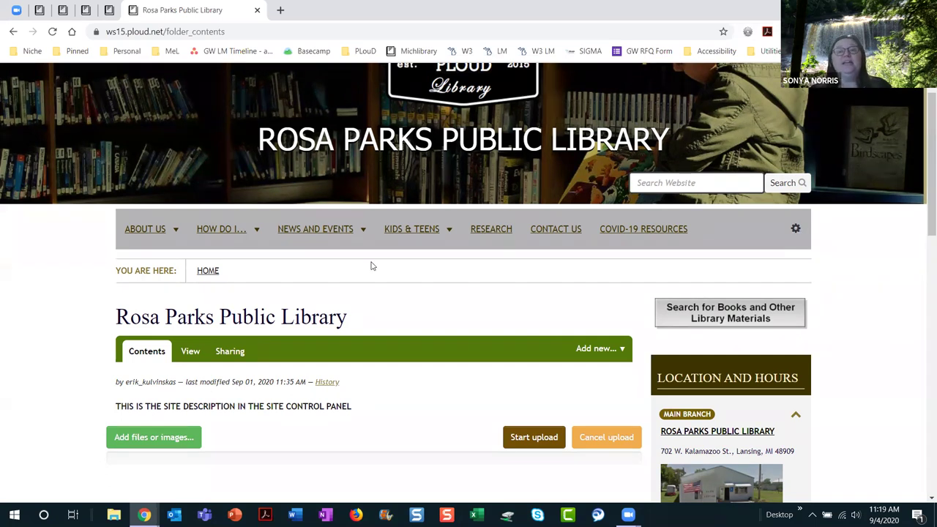
pyautogui.moveTo(161, 232)
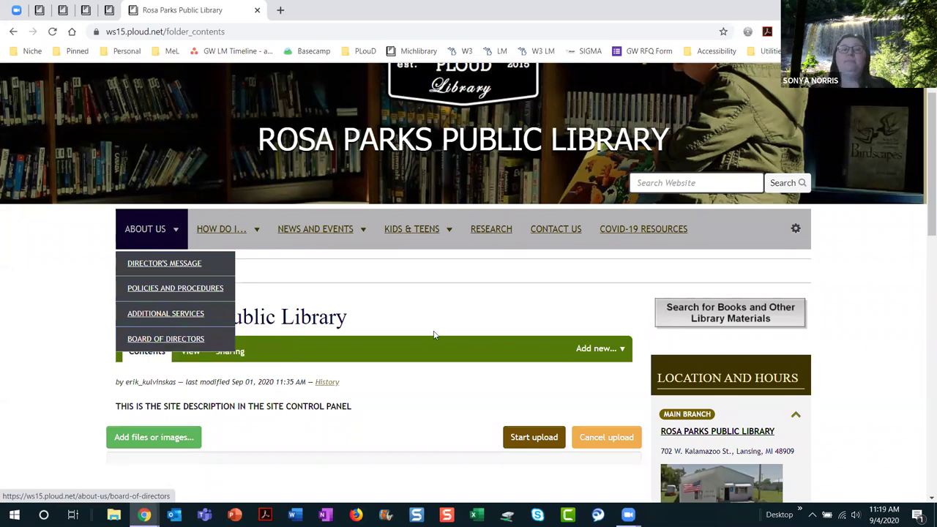
pyautogui.scroll(-1, 461, 308)
pyautogui.scroll(-3, 461, 308)
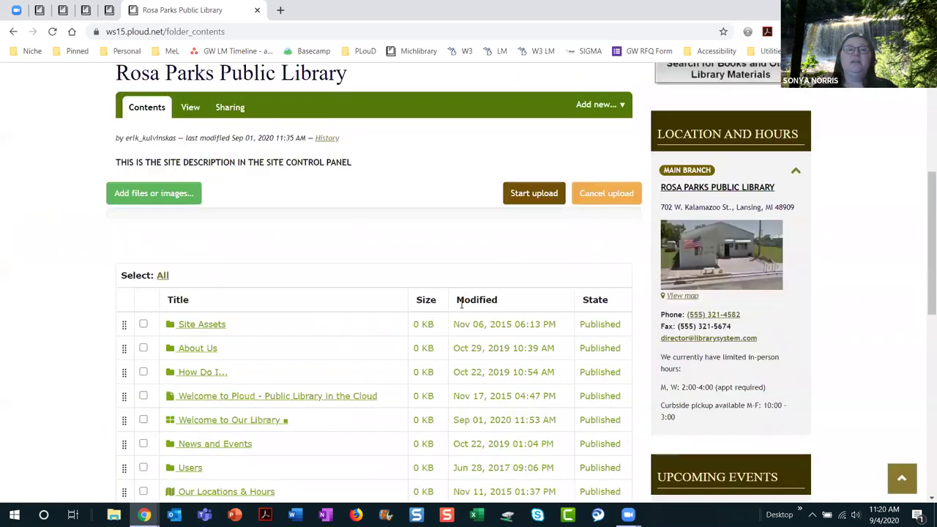
pyautogui.click(219, 330)
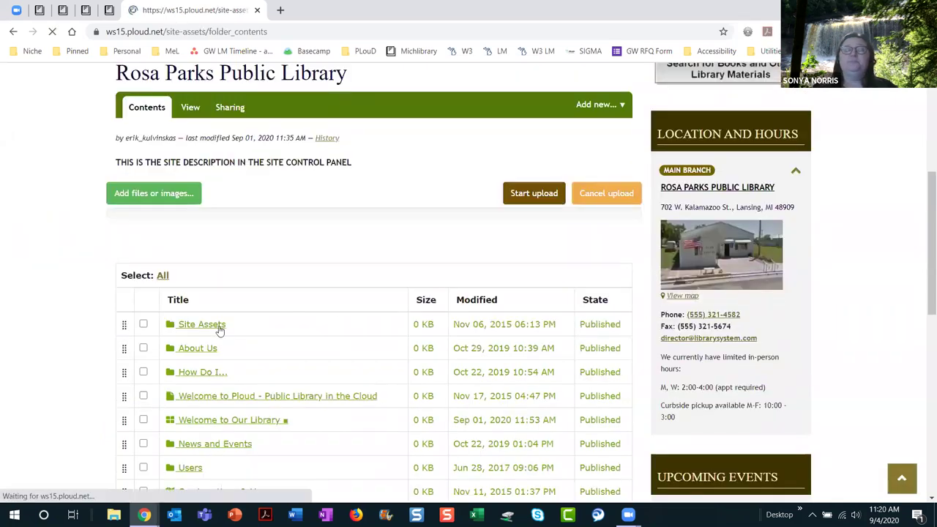
pyautogui.scroll(-5, 344, 344)
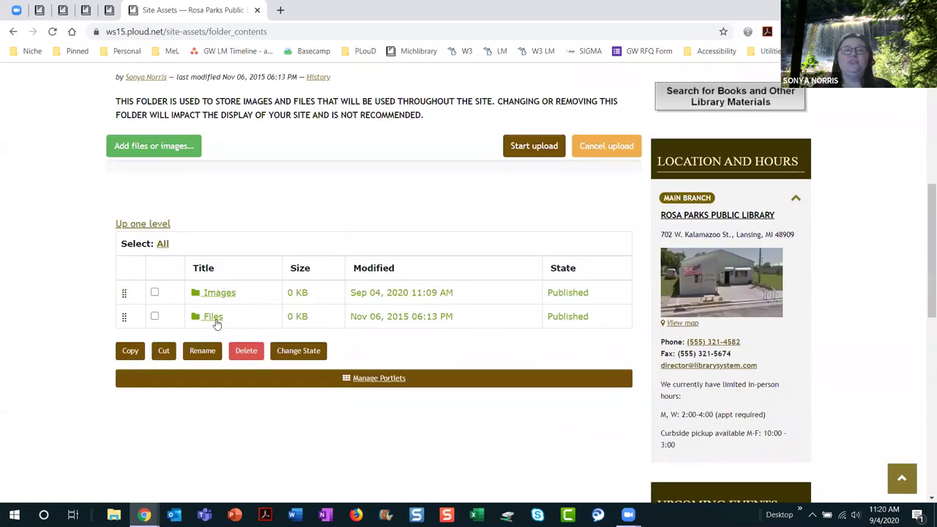
pyautogui.click(215, 321)
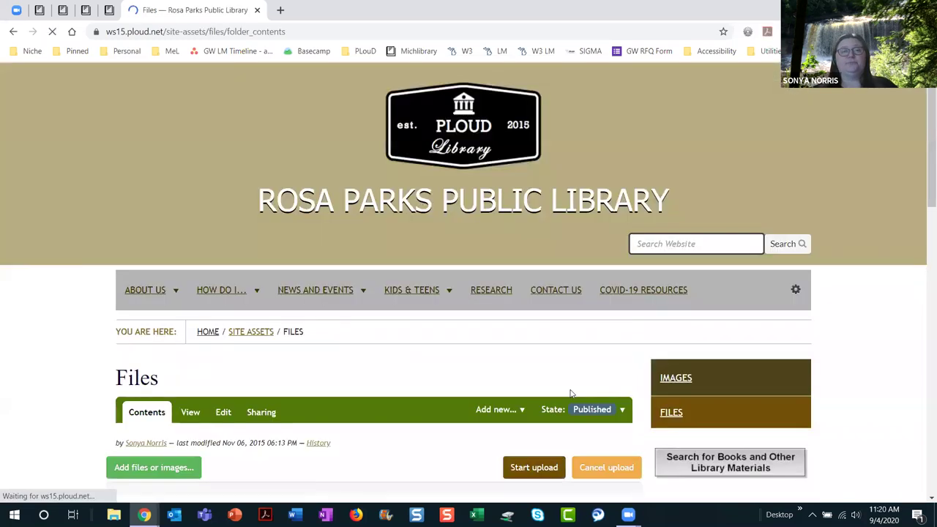
pyautogui.scroll(-3, 502, 358)
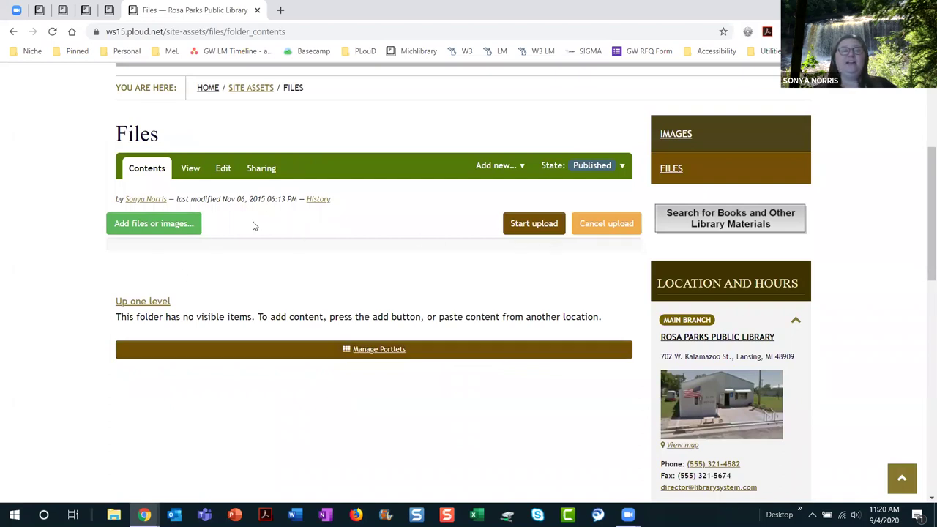
# Step: Upload 'MINUTES - LM Board Mtg 02-06-2020.pdf' from the Onlne Onboarding folder into Files
pyautogui.click(159, 224)
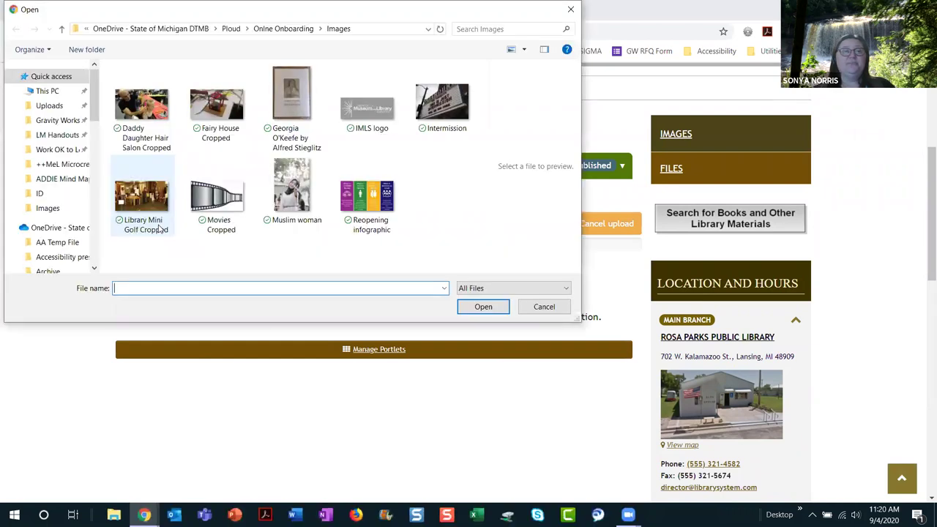
pyautogui.click(62, 30)
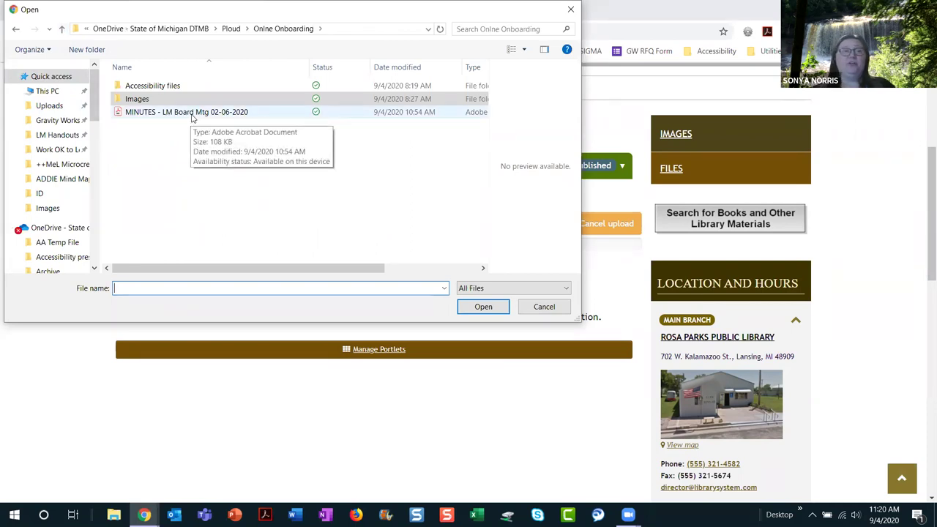
pyautogui.doubleClick(192, 114)
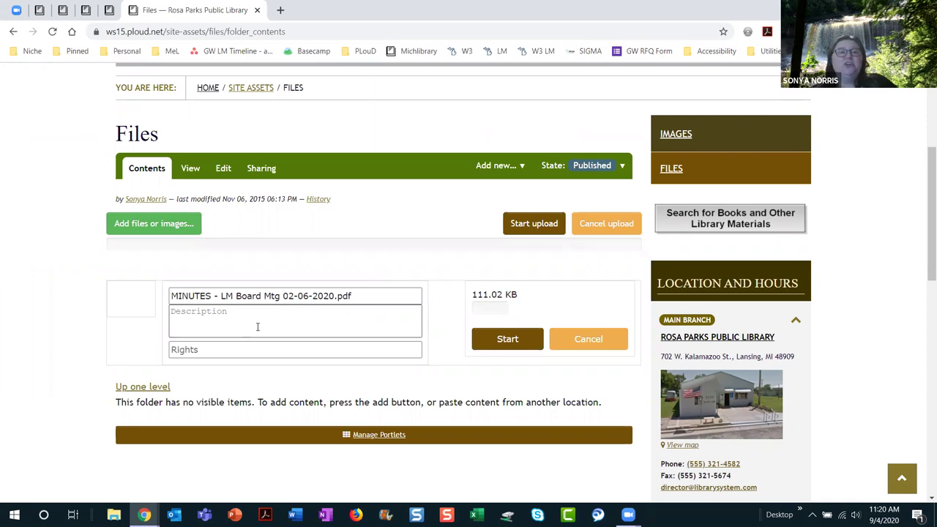
pyautogui.click(524, 228)
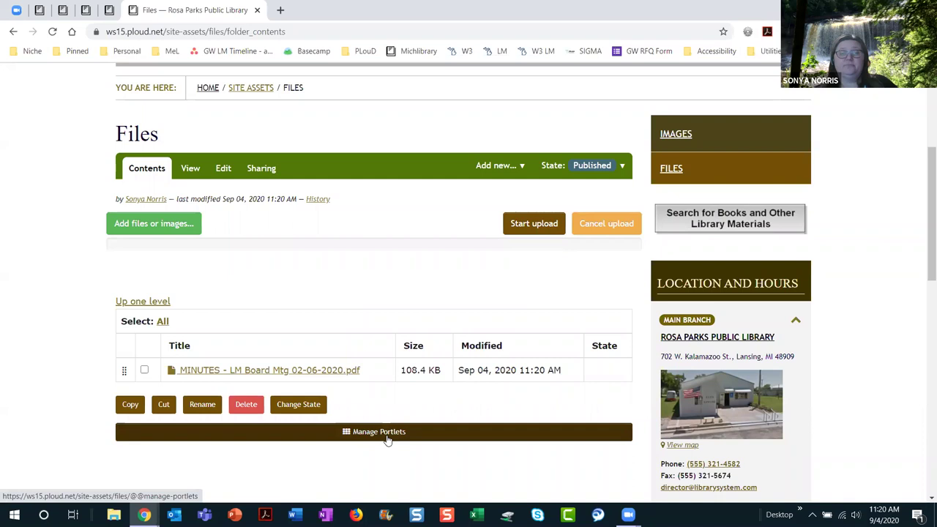
# Step: Open the minutes PDF's item page and test its file download link, cancelling the save
pyautogui.click(341, 373)
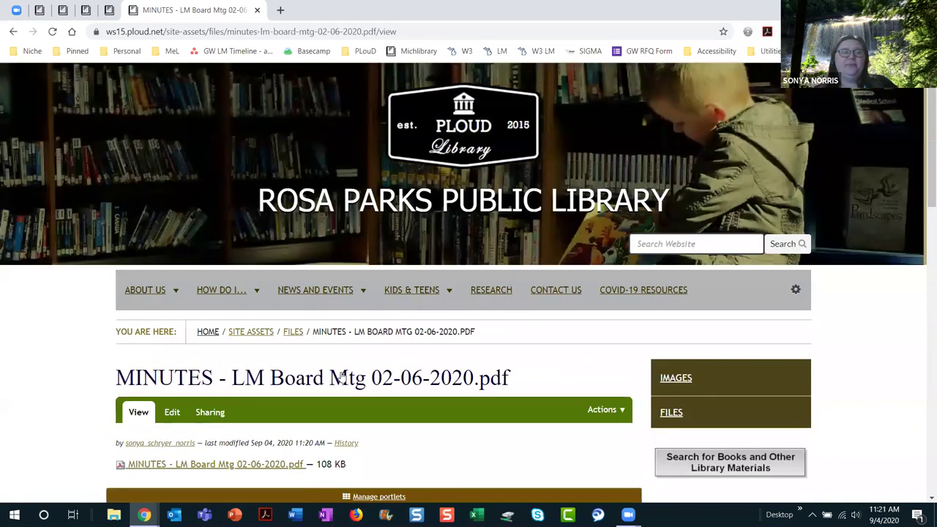
pyautogui.scroll(-3, 455, 349)
pyautogui.scroll(-1, 455, 349)
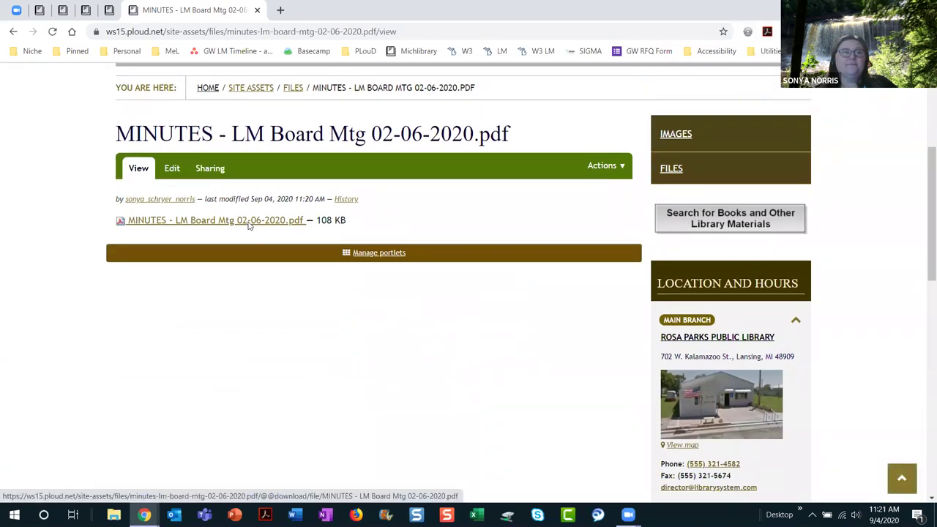
pyautogui.click(248, 221)
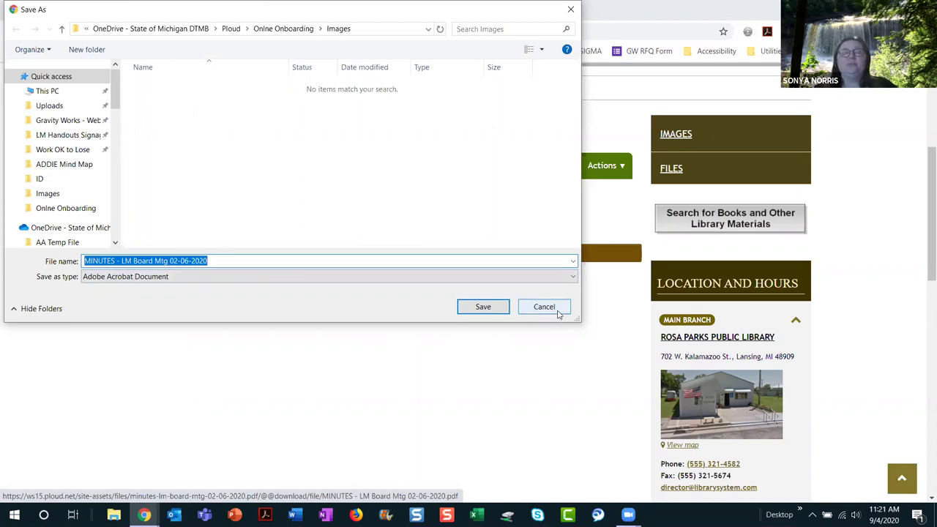
pyautogui.click(544, 307)
pyautogui.scroll(2, 439, 333)
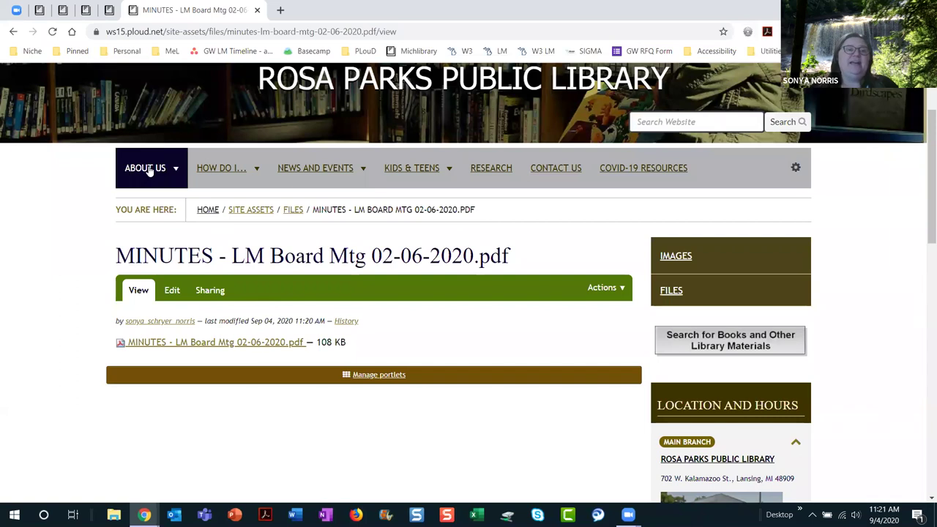
# Step: Go to About Us > Board of Directors and open the 'Members and minutes' page from Contents
pyautogui.moveTo(149, 170)
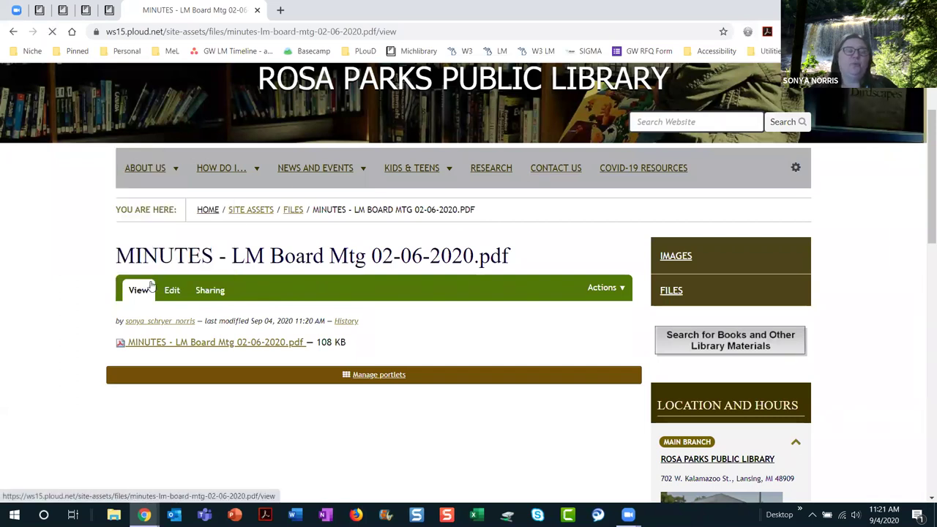
pyautogui.click(150, 287)
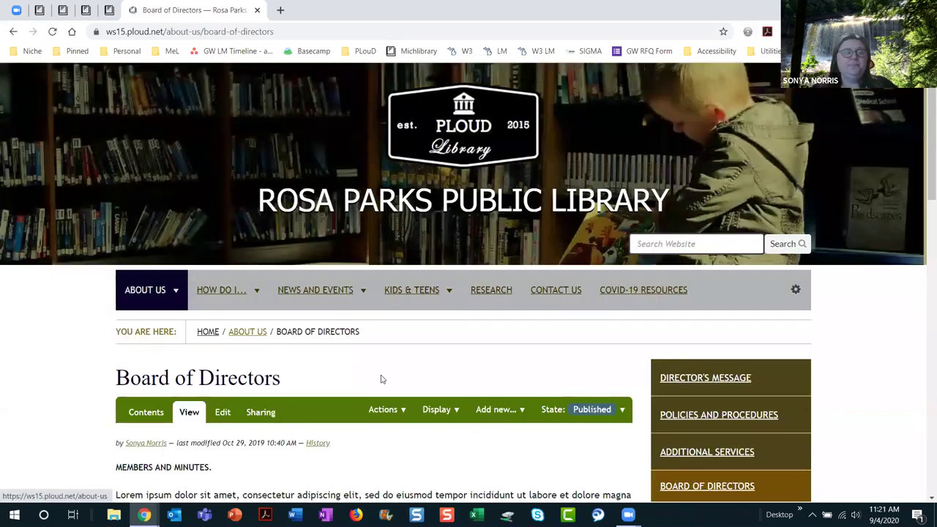
pyautogui.scroll(-3, 392, 377)
pyautogui.scroll(1, 392, 373)
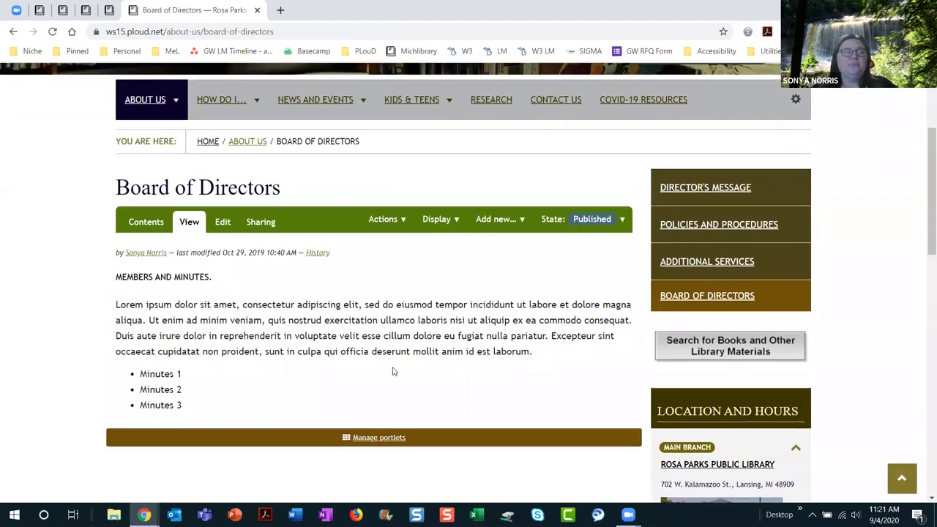
pyautogui.click(154, 231)
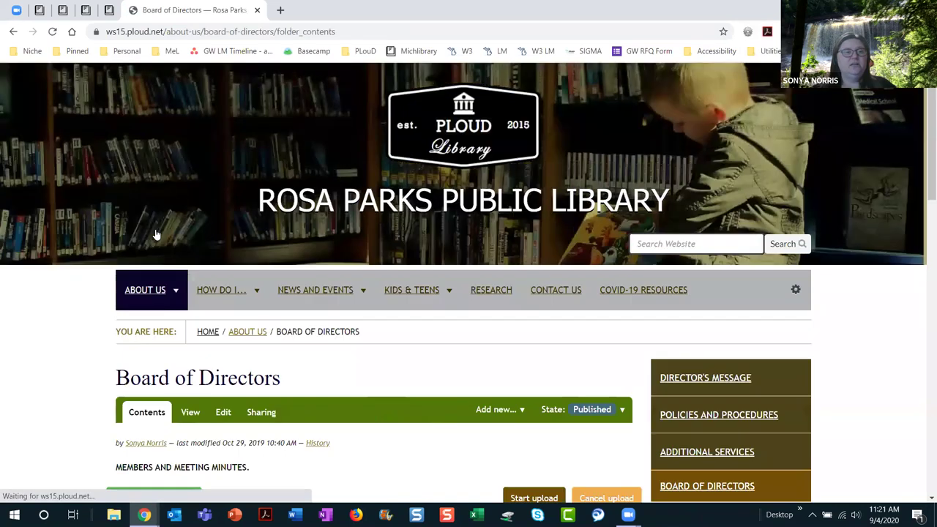
pyautogui.scroll(-4, 312, 390)
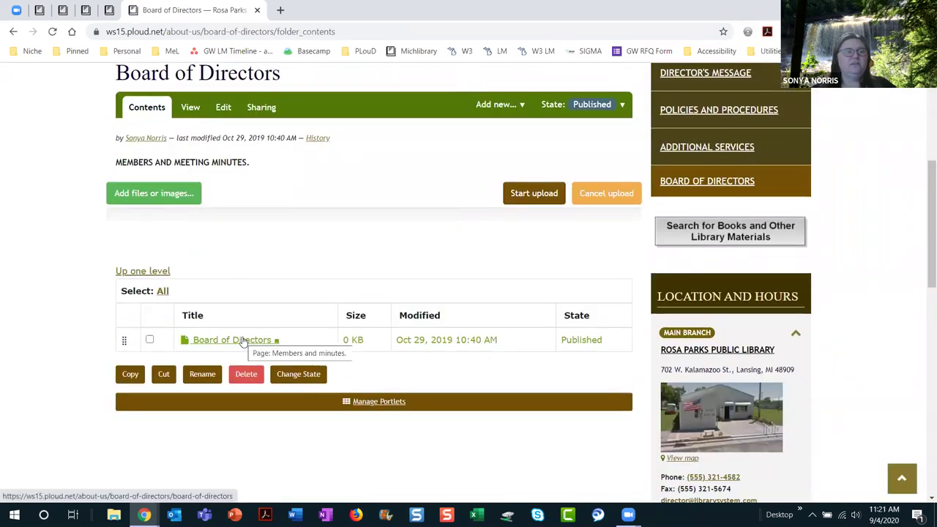
pyautogui.click(244, 341)
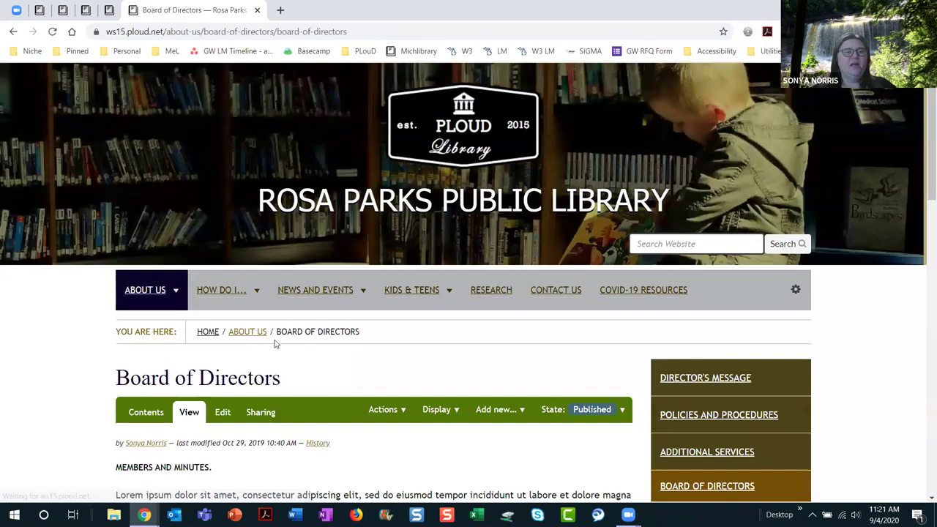
pyautogui.scroll(-3, 281, 343)
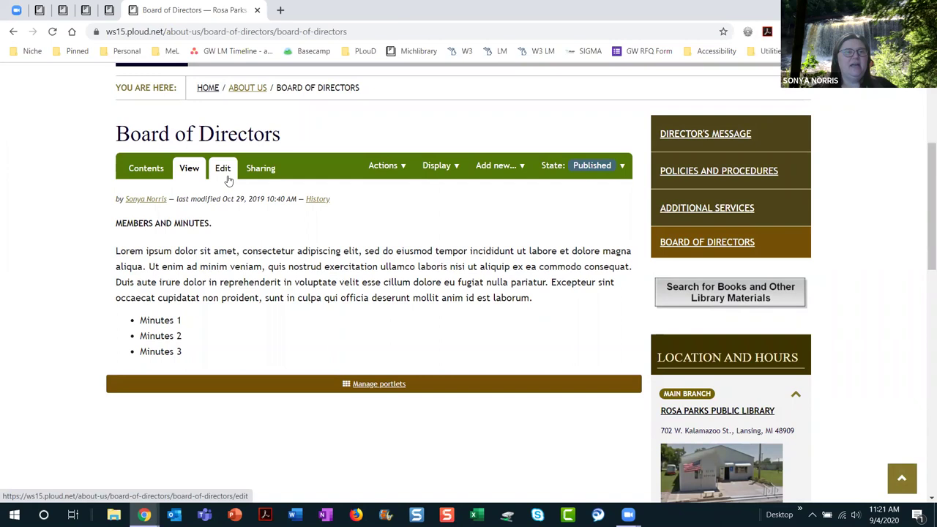
# Step: Check the Add new content types, then start editing the Board of Directors page
pyautogui.click(521, 168)
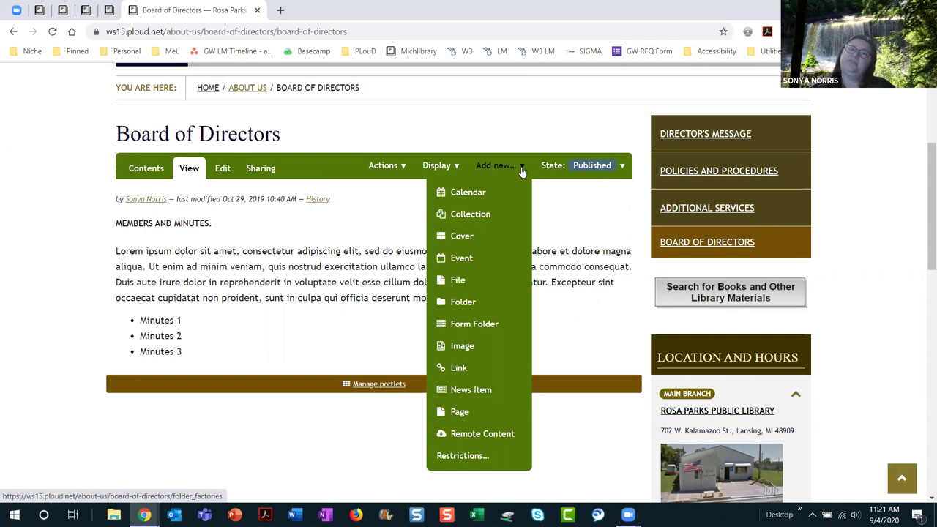
pyautogui.click(523, 167)
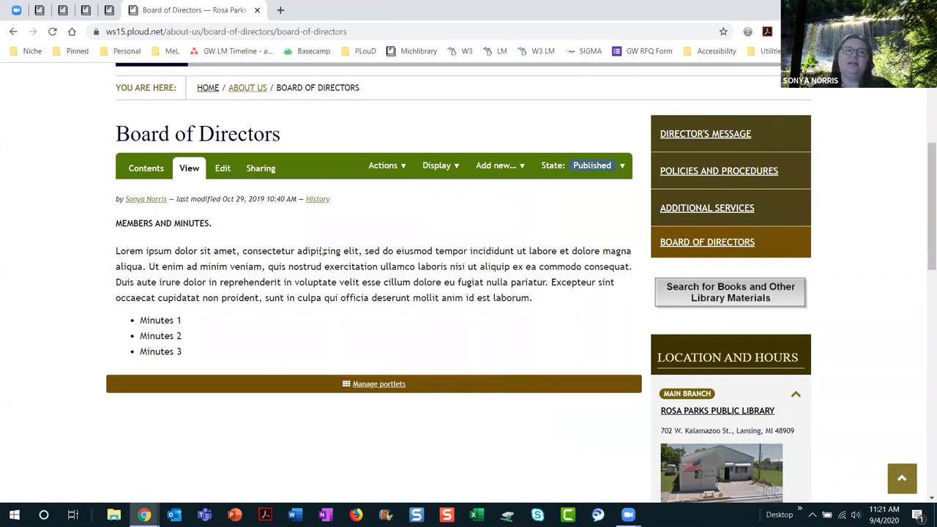
pyautogui.click(224, 170)
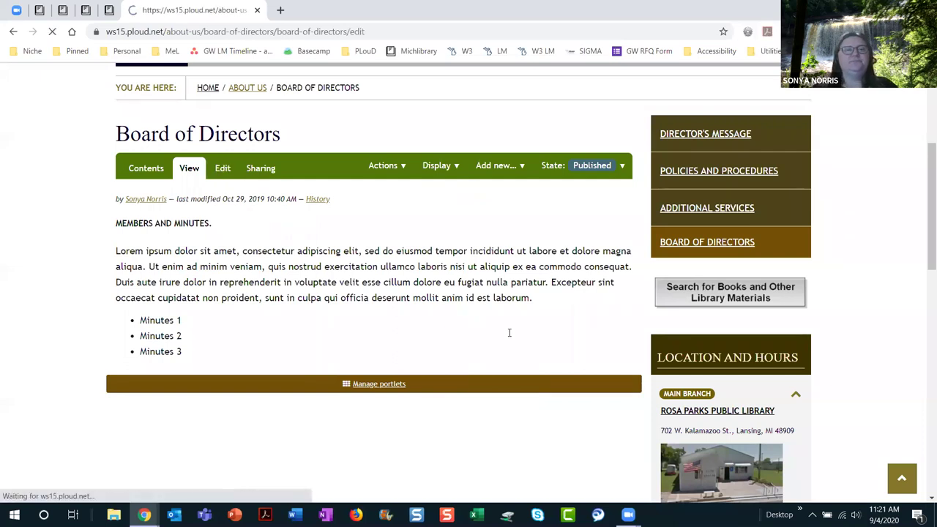
pyautogui.scroll(-7, 526, 341)
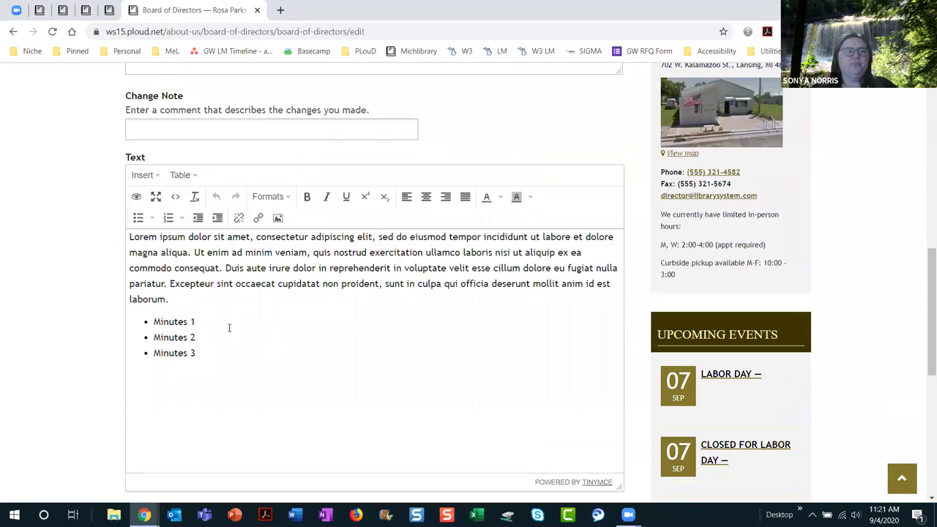
# Step: Replace 'Minutes 1' with 'February 6, 2020 Board of Director's Minutes' and select that text
pyautogui.moveTo(215, 323); pyautogui.dragTo(153, 322)
pyautogui.write('February 6, 2020 Board of Direct')
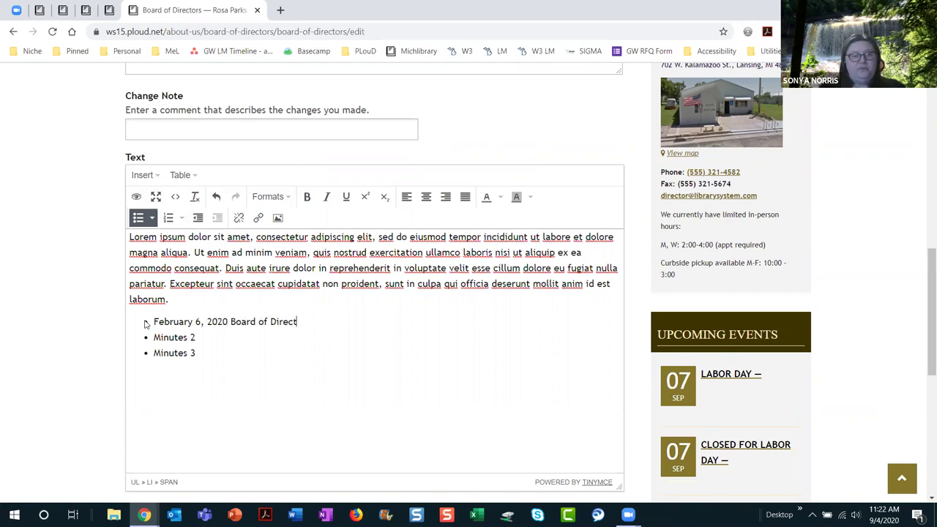
pyautogui.write("or's Minutes")
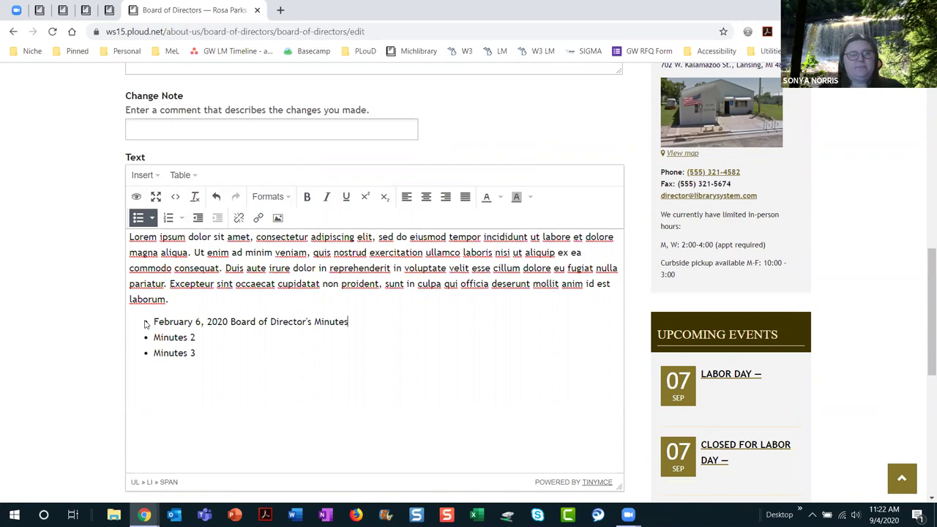
pyautogui.moveTo(155, 321); pyautogui.dragTo(348, 316)
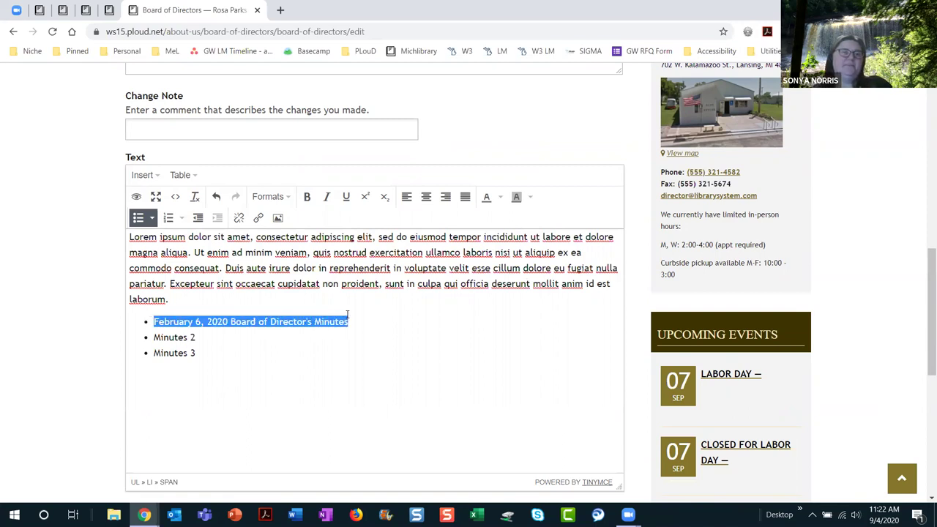
# Step: Point a link on the selected bullet to the MINUTES PDF in Site Assets/Files
pyautogui.click(257, 218)
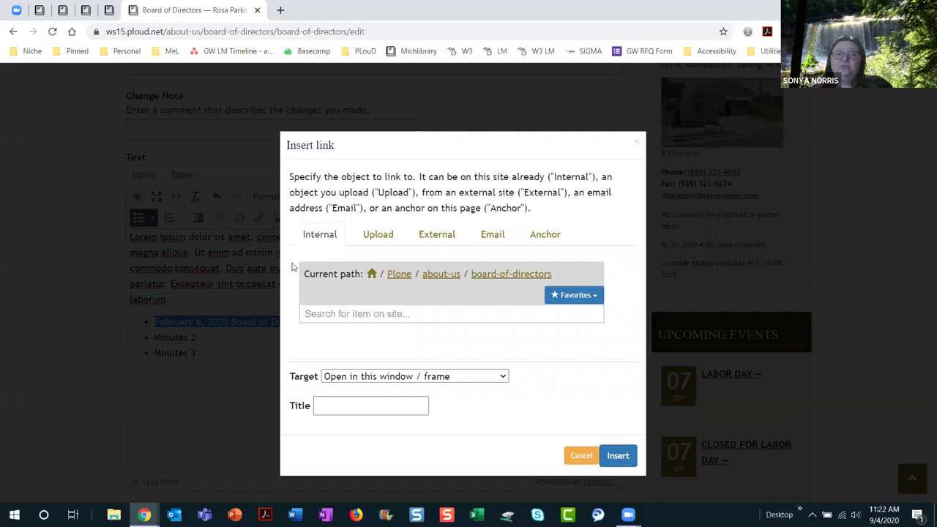
pyautogui.click(371, 275)
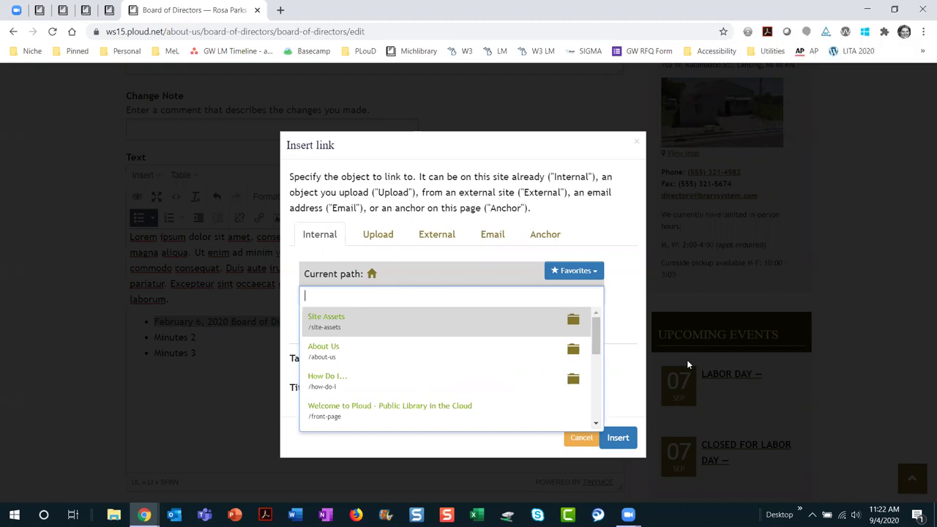
pyautogui.click(574, 320)
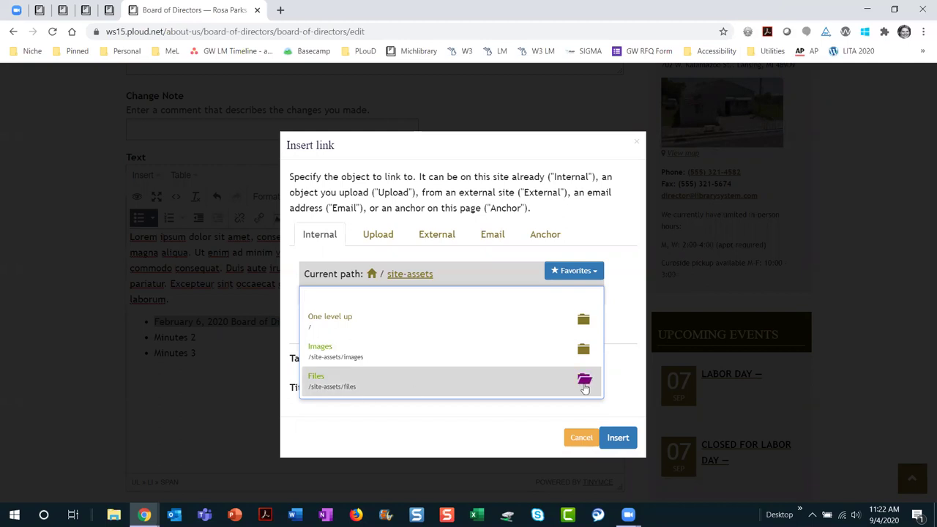
pyautogui.click(583, 384)
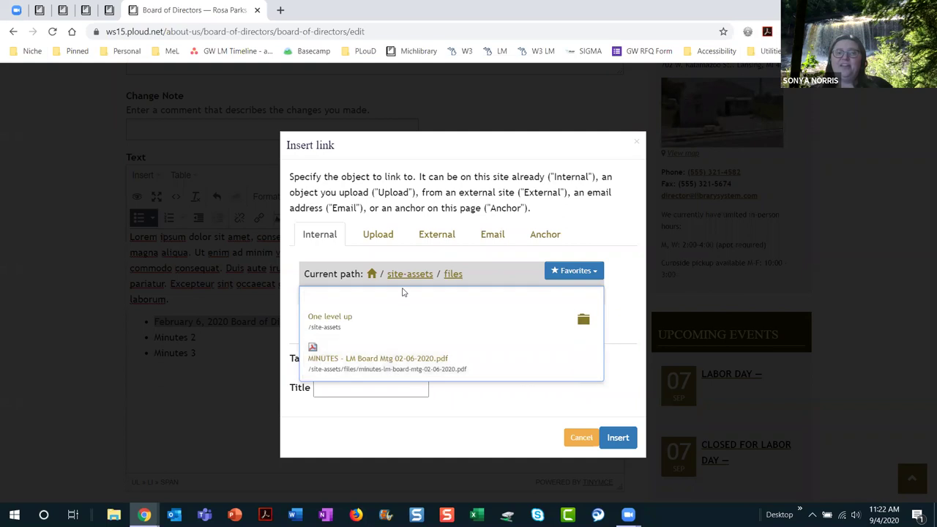
pyautogui.click(404, 363)
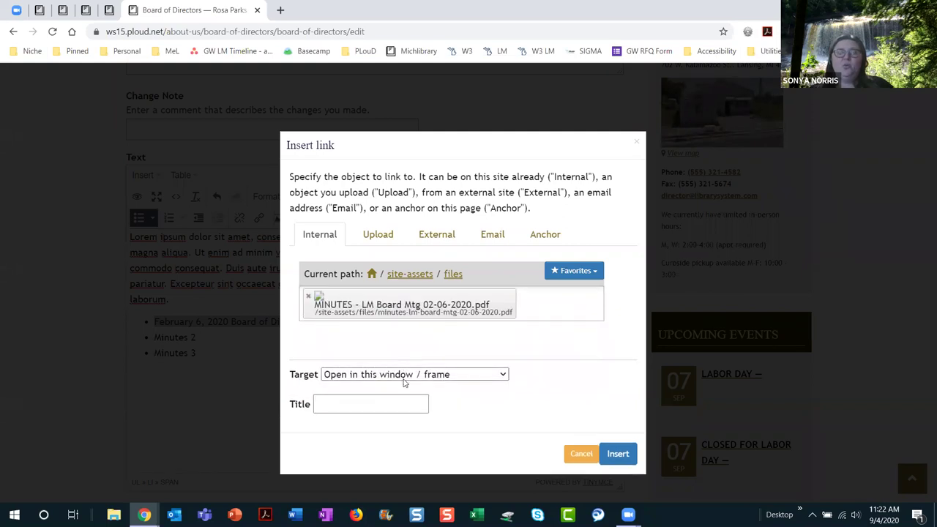
# Step: Make the link open in a new window, title it '6 Board minutes', and insert it
pyautogui.click(403, 376)
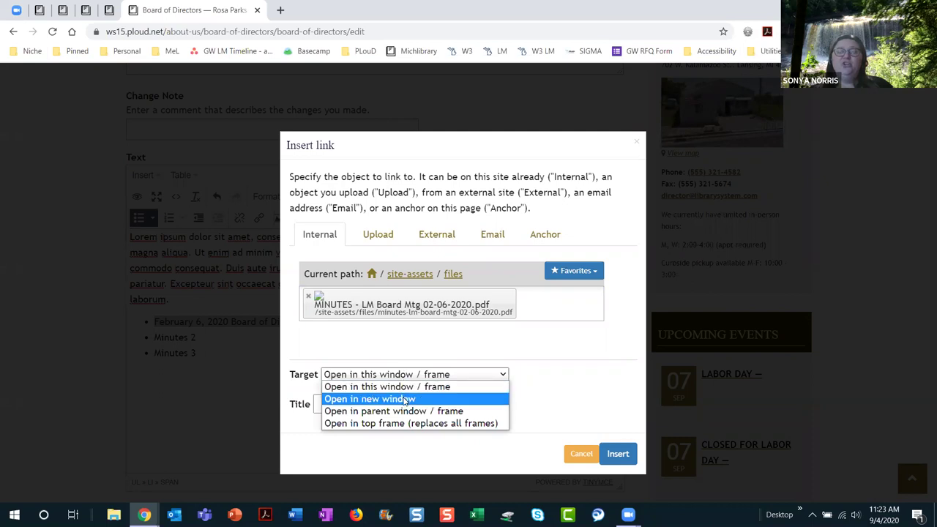
pyautogui.click(404, 399)
pyautogui.click(380, 404)
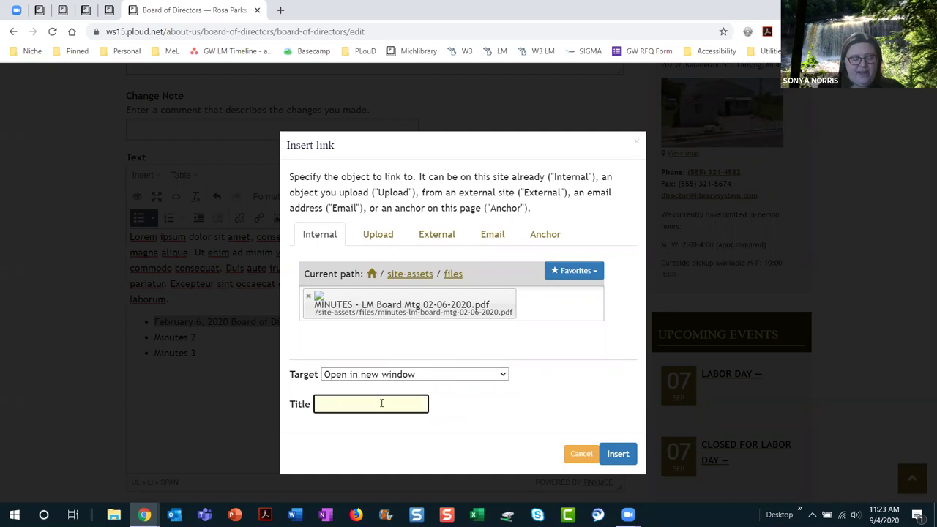
pyautogui.write('6 ')
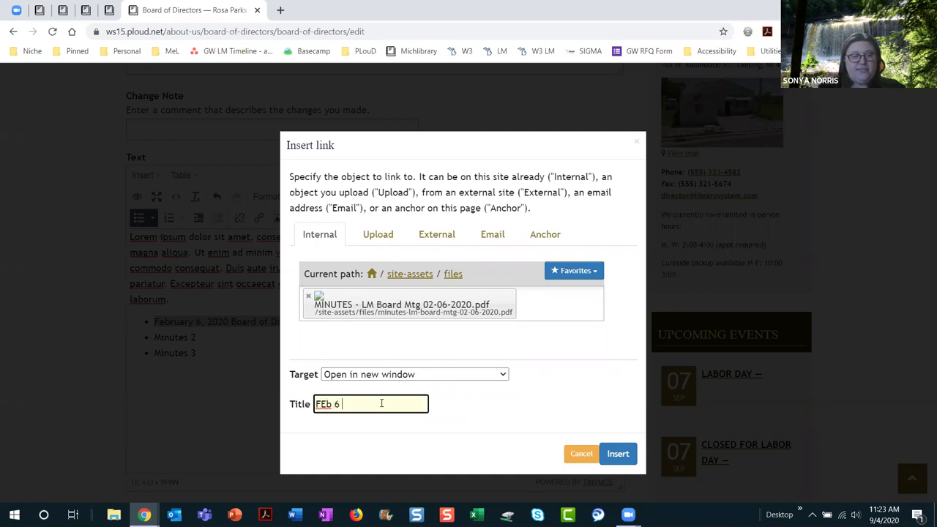
pyautogui.write('Board')
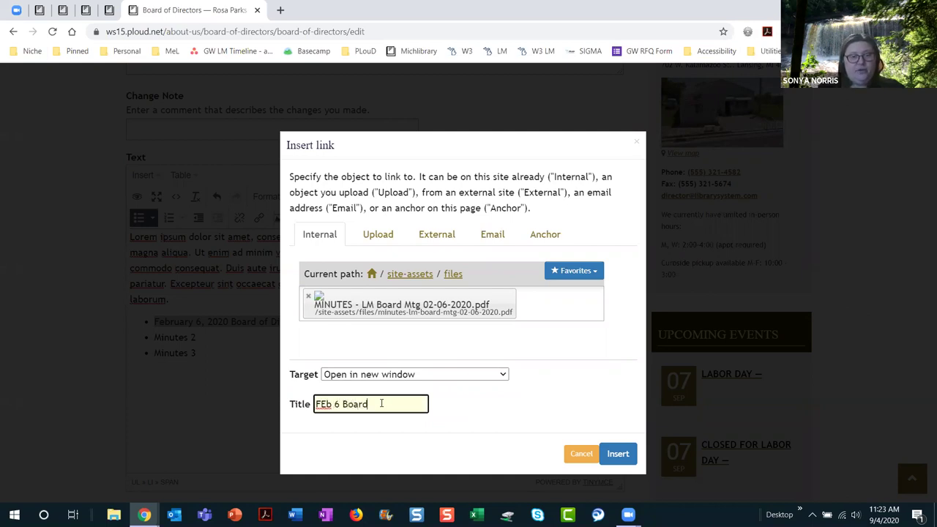
pyautogui.write(' minutes')
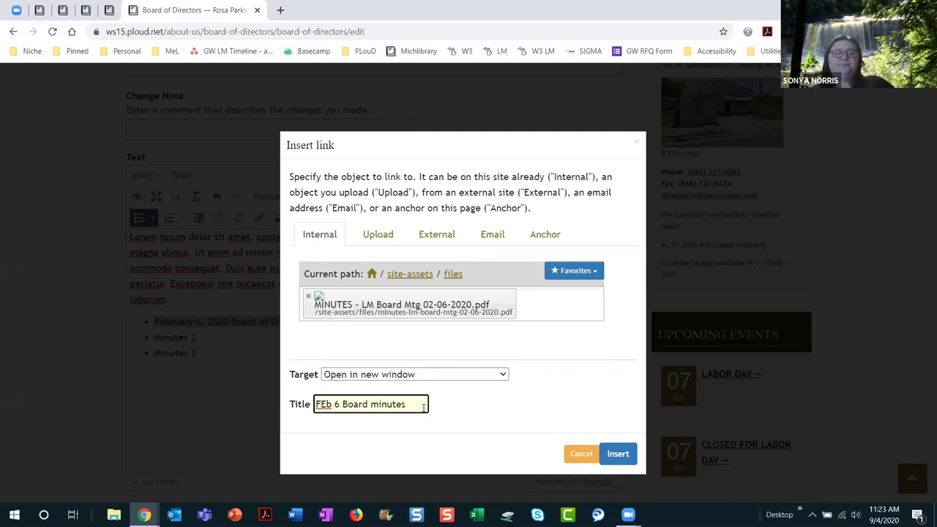
pyautogui.click(617, 454)
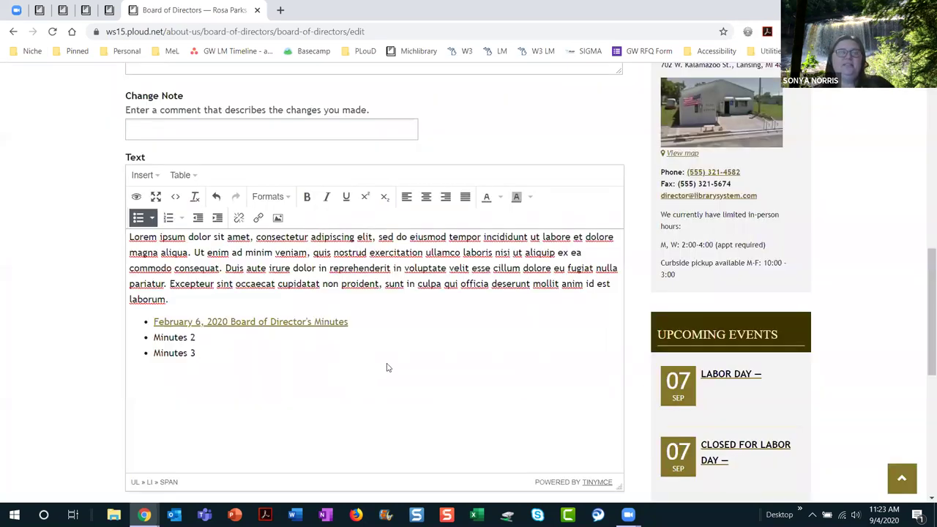
# Step: Save the Board of Directors page edits and confirm the 'Changes saved' message
pyautogui.scroll(2, 388, 368)
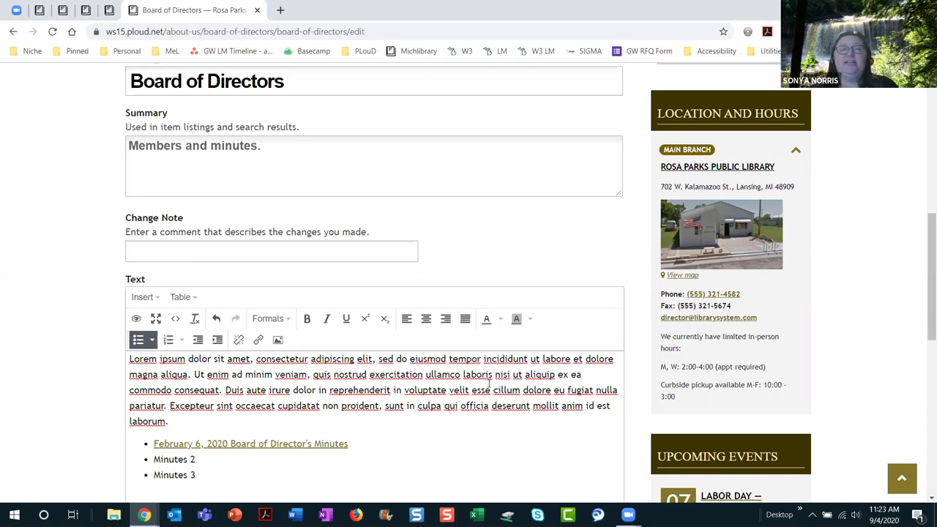
pyautogui.scroll(-1, 479, 431)
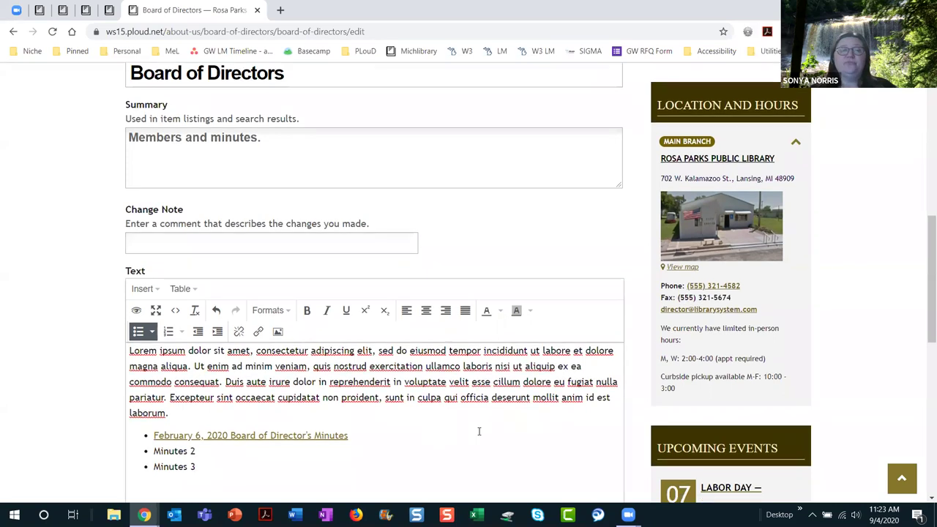
pyautogui.scroll(-4, 479, 432)
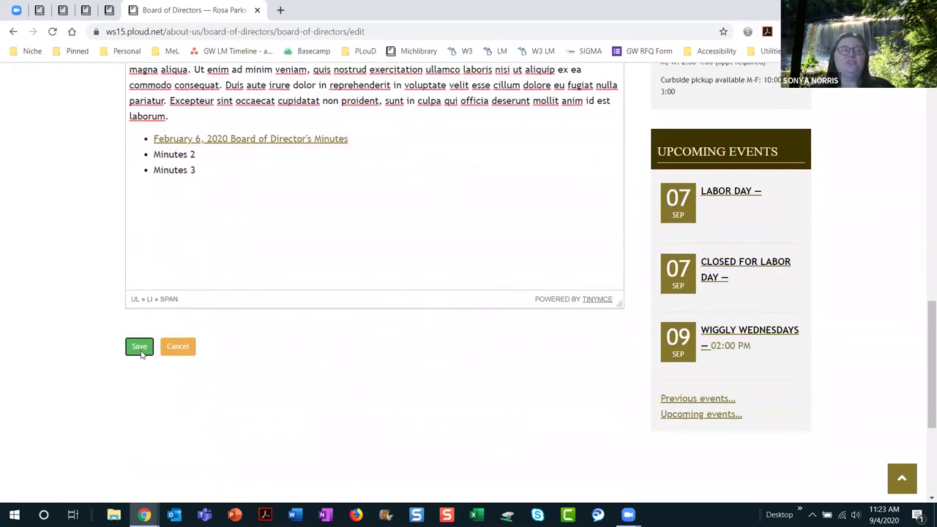
pyautogui.click(140, 348)
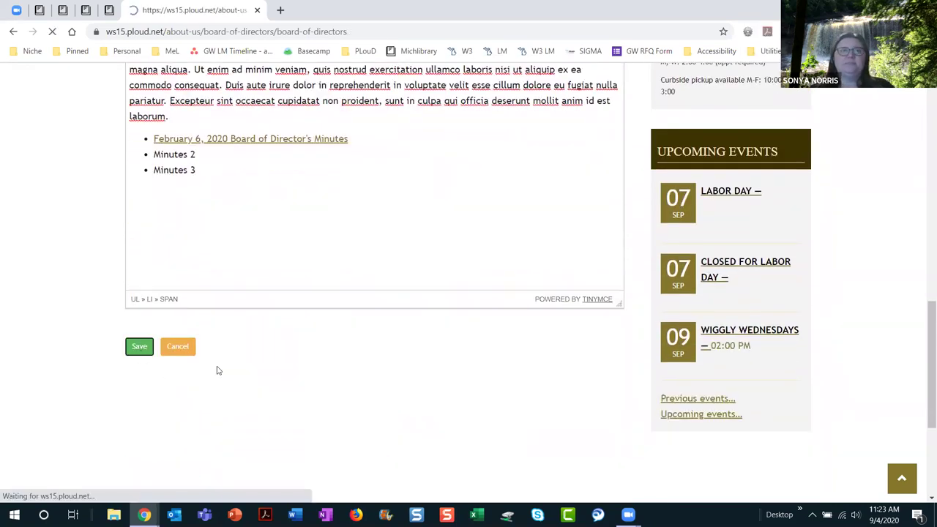
pyautogui.scroll(-5, 480, 421)
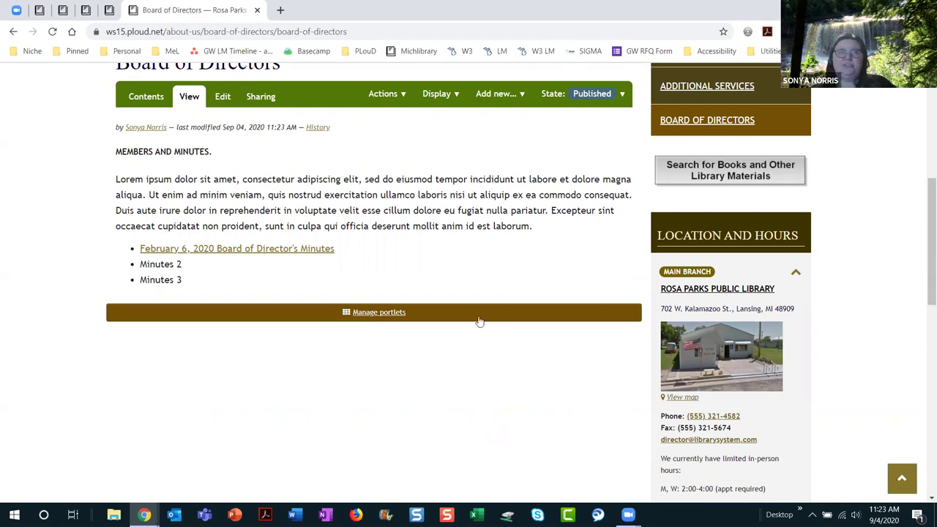
pyautogui.scroll(5, 474, 307)
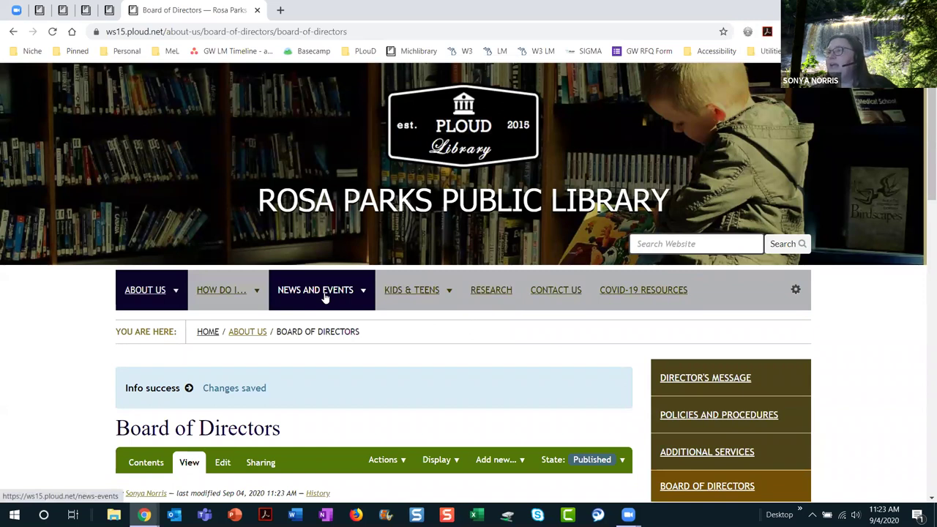
# Step: Go to NEWS AND EVENTS > EVENTS and review the September 2020 calendar
pyautogui.moveTo(325, 296)
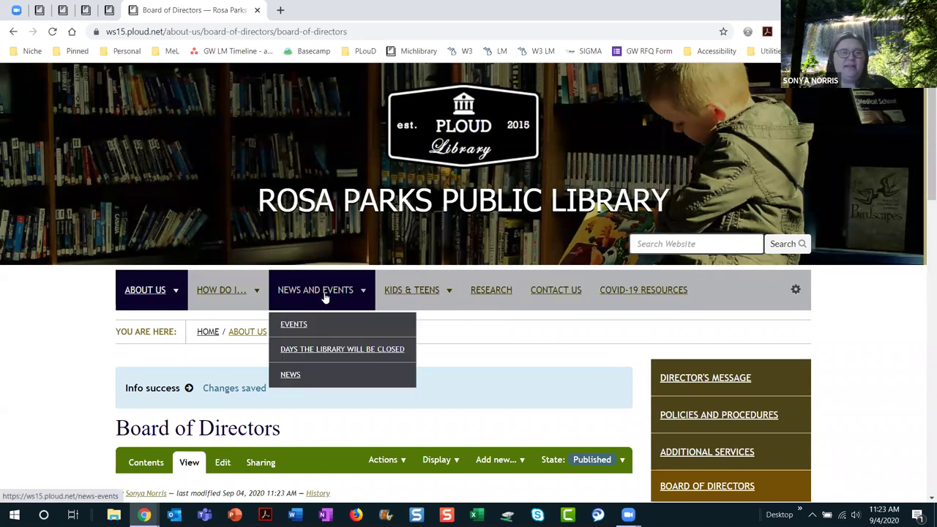
pyautogui.click(323, 327)
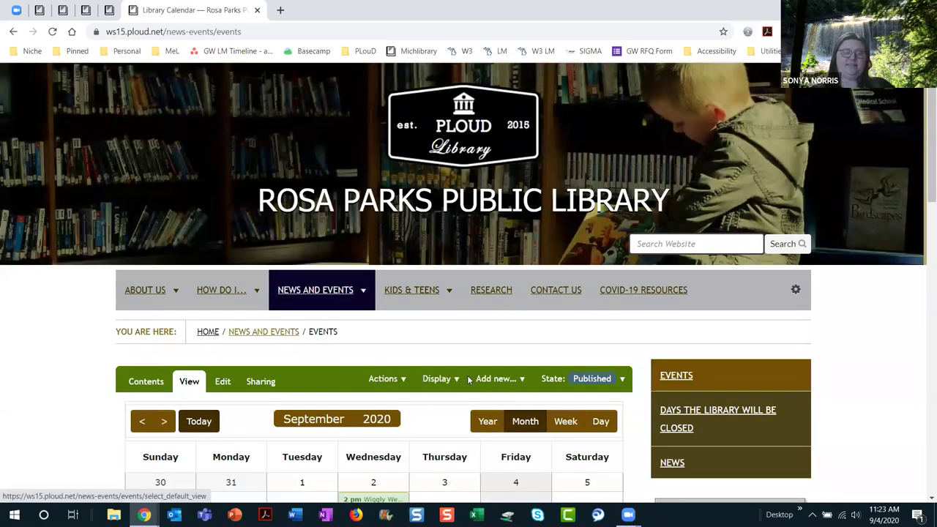
pyautogui.scroll(-3, 468, 379)
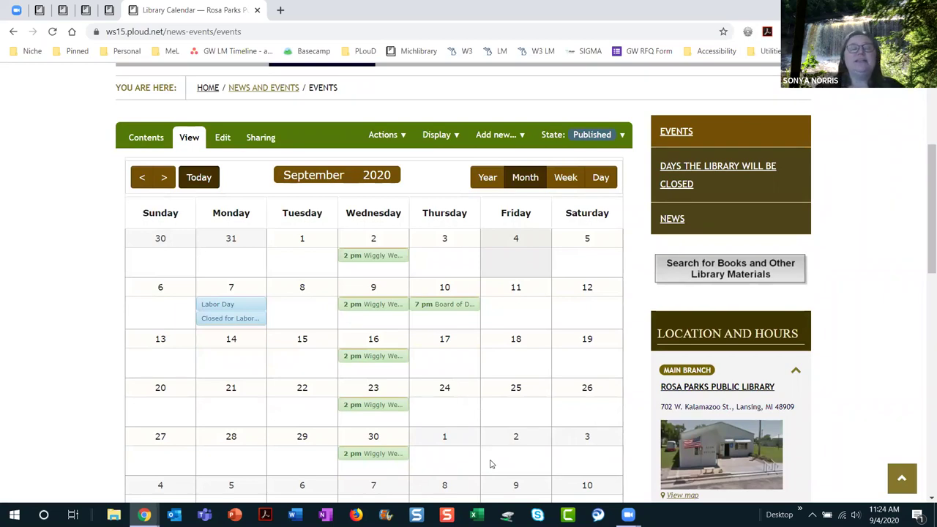
pyautogui.scroll(-2, 483, 430)
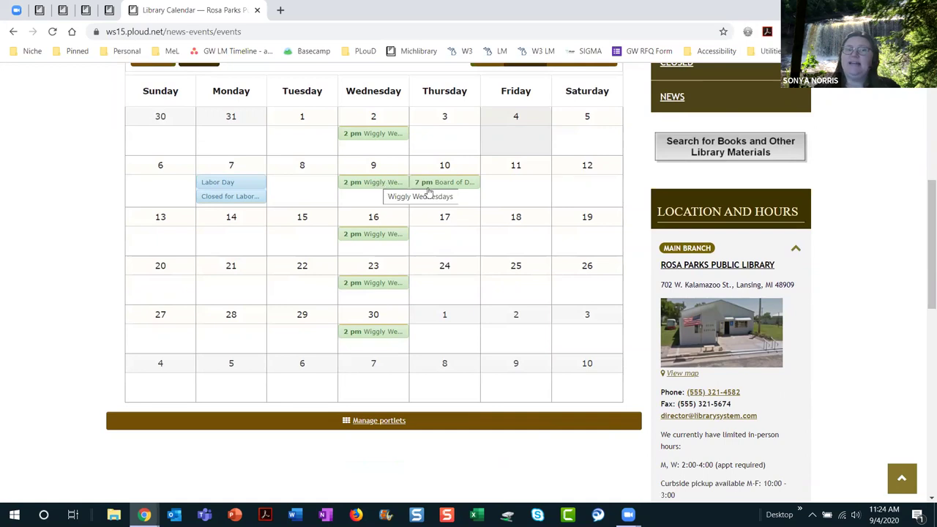
pyautogui.scroll(3, 538, 346)
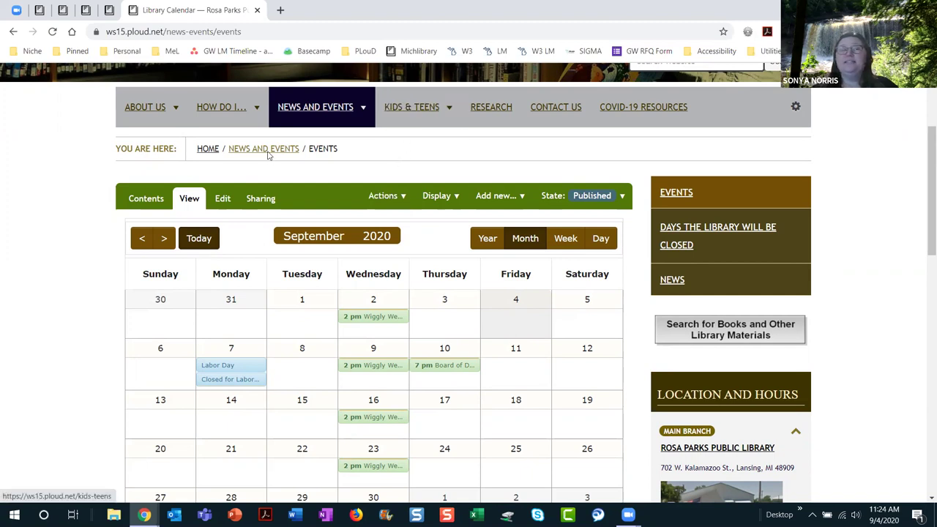
# Step: Delete the Story Time, Annual Sale, OverDrive Workshop, Board of Directors Meeting and Wiggly Wednesdays events
pyautogui.click(145, 208)
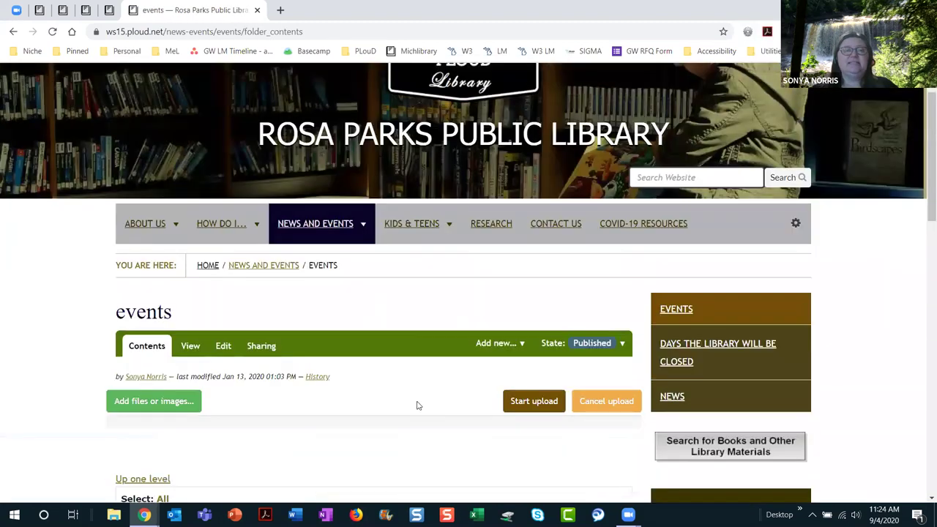
pyautogui.scroll(-5, 417, 406)
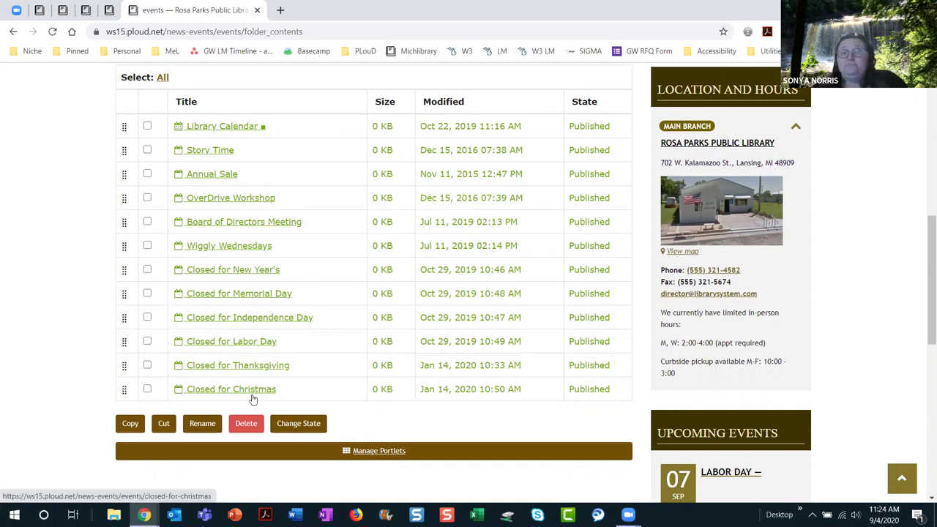
pyautogui.click(147, 246)
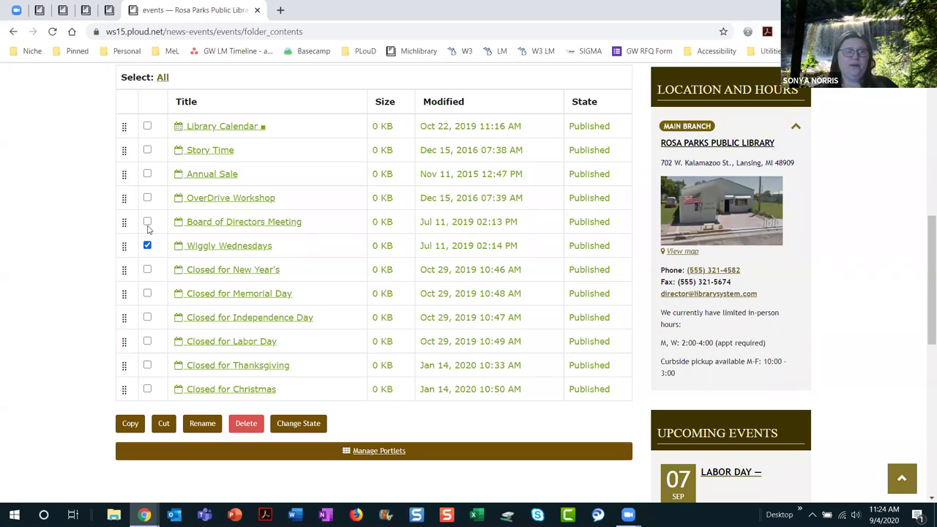
pyautogui.click(147, 198)
pyautogui.click(147, 222)
pyautogui.click(147, 174)
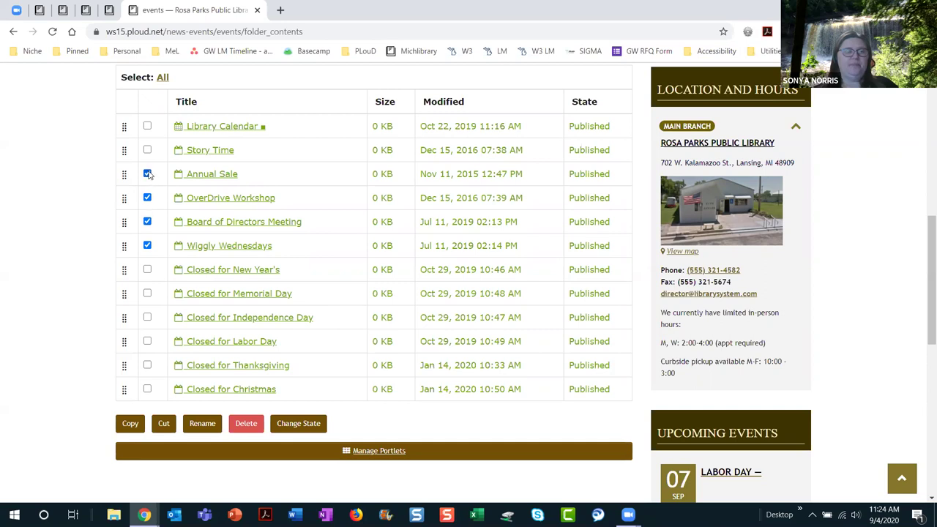
pyautogui.click(147, 150)
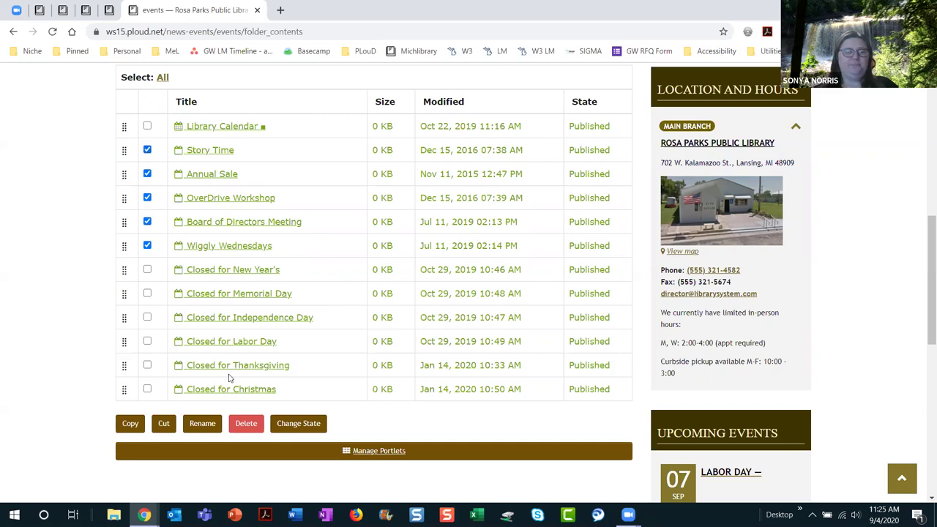
pyautogui.click(246, 430)
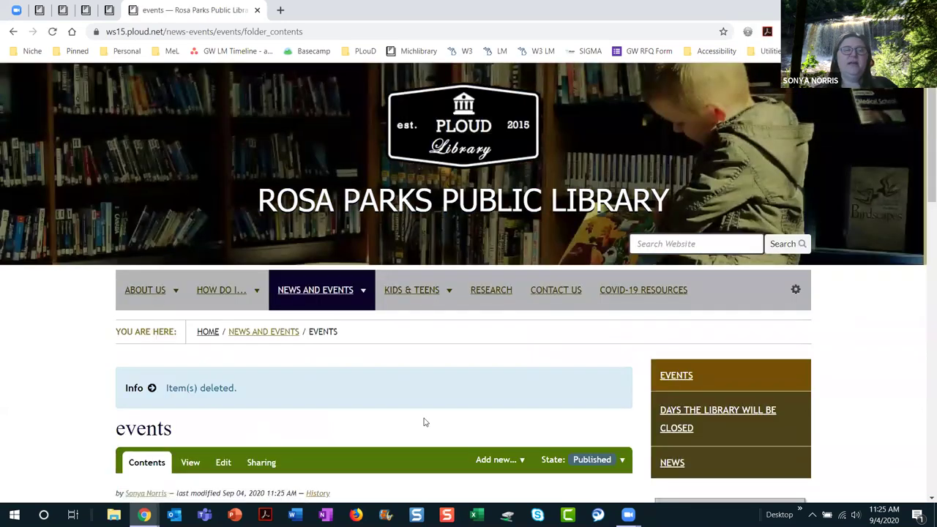
pyautogui.scroll(-4, 454, 406)
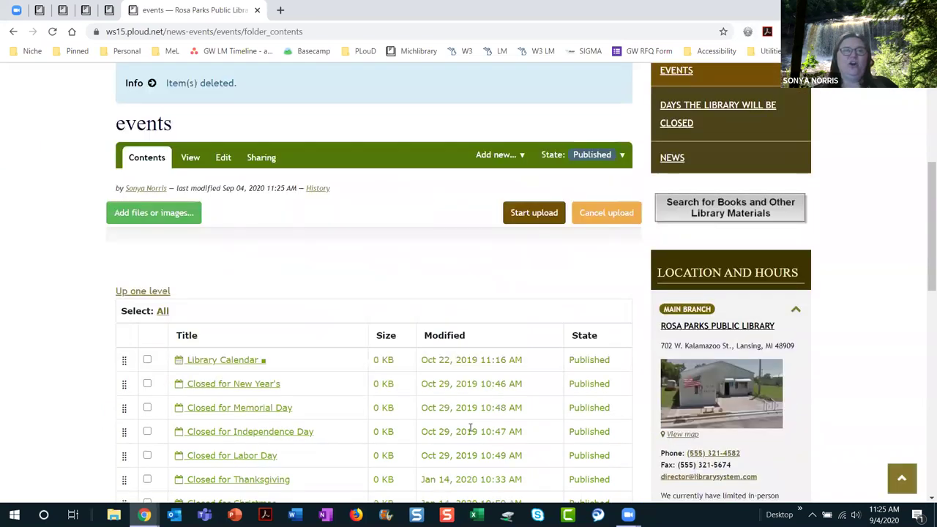
pyautogui.scroll(-2, 470, 428)
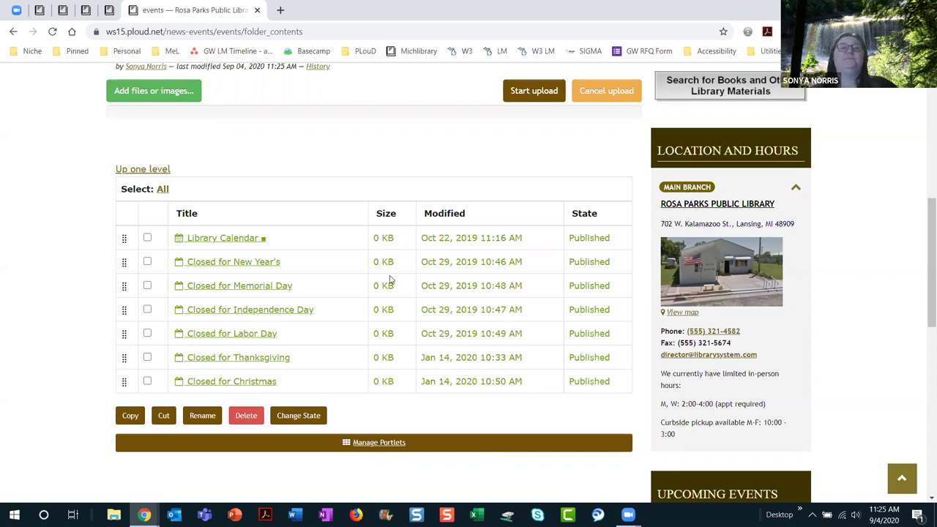
pyautogui.scroll(3, 353, 159)
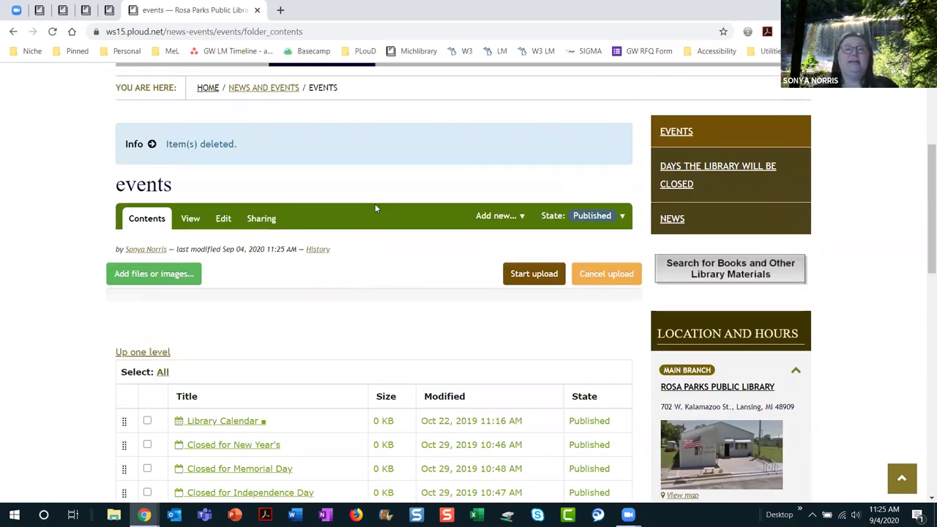
pyautogui.scroll(1, 375, 203)
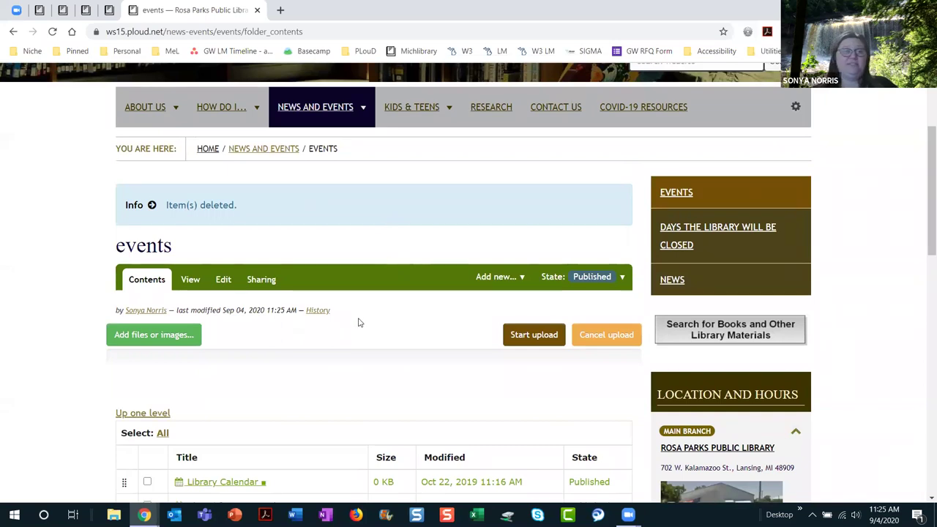
pyautogui.scroll(-1, 359, 322)
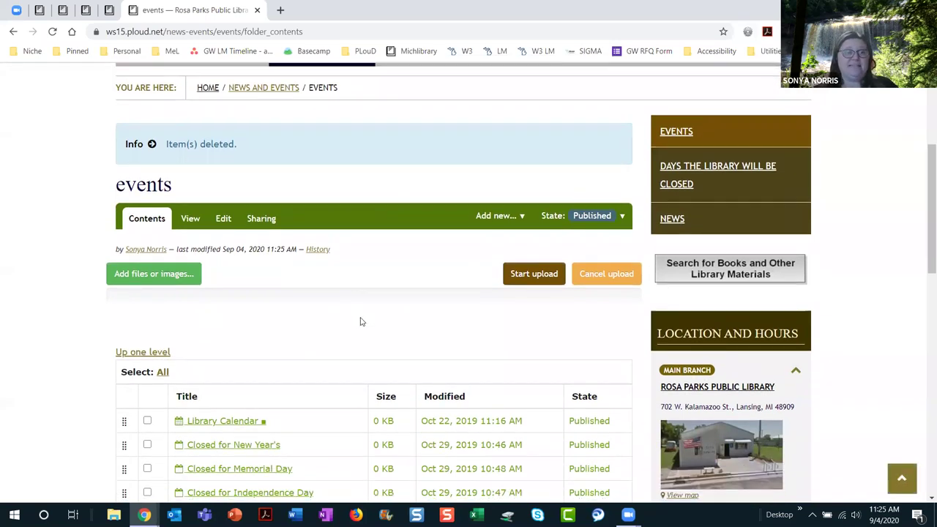
pyautogui.scroll(-1, 360, 320)
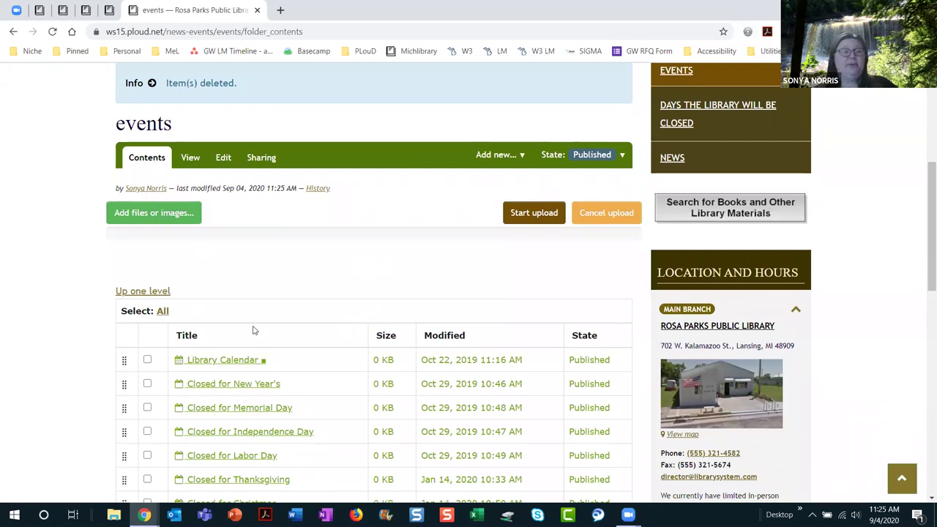
pyautogui.scroll(4, 285, 276)
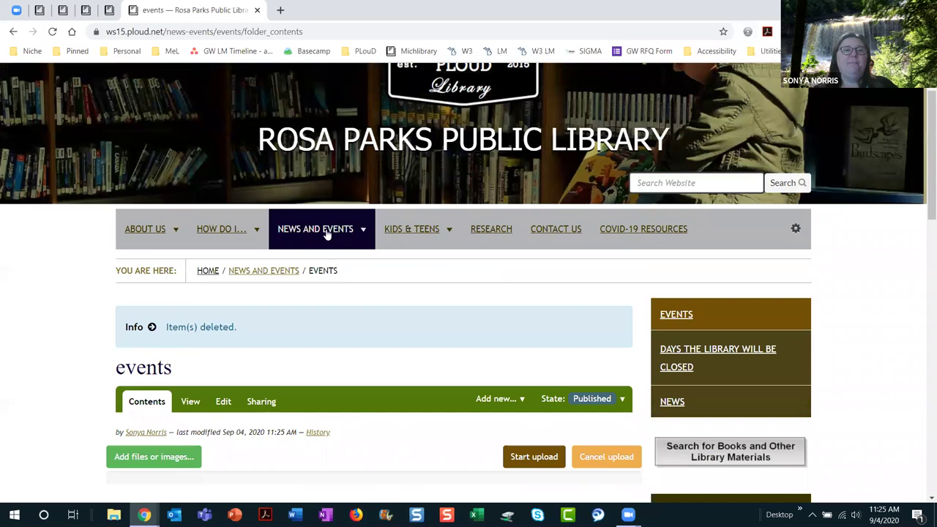
# Step: Return to the Events calendar, now showing only Labor Day, and open its Add new... list
pyautogui.moveTo(328, 233)
pyautogui.click(329, 265)
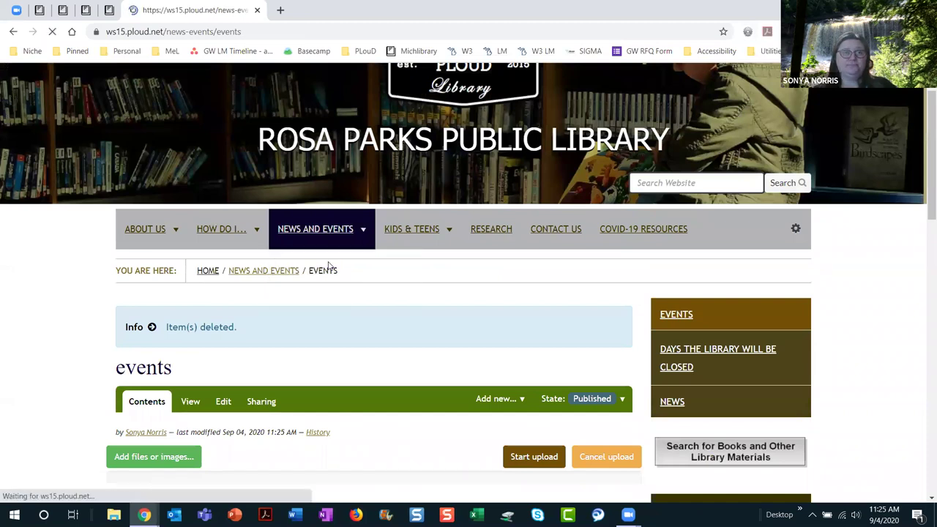
pyautogui.scroll(-3, 456, 332)
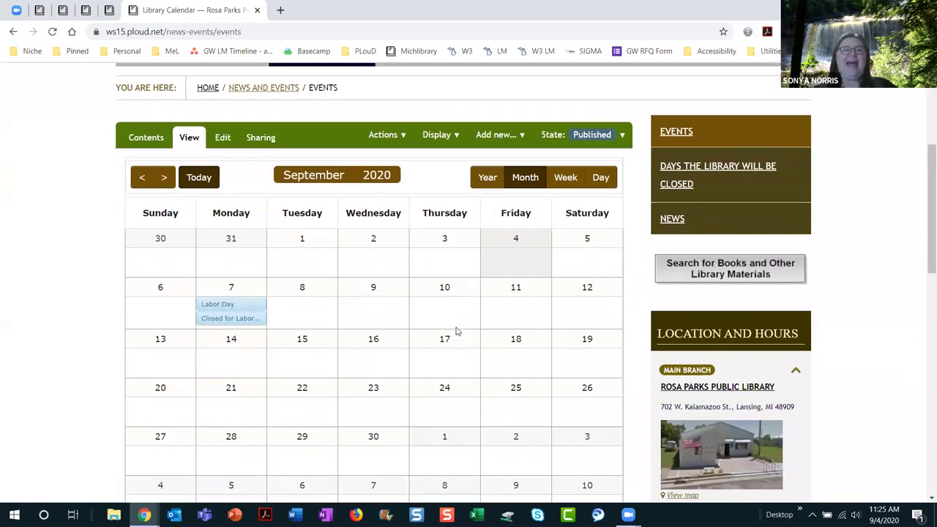
pyautogui.scroll(1, 456, 332)
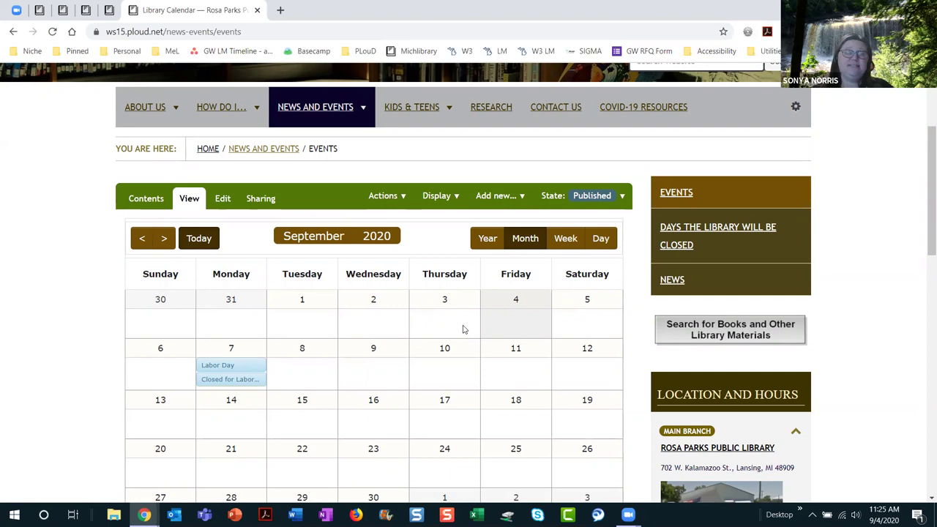
pyautogui.click(510, 197)
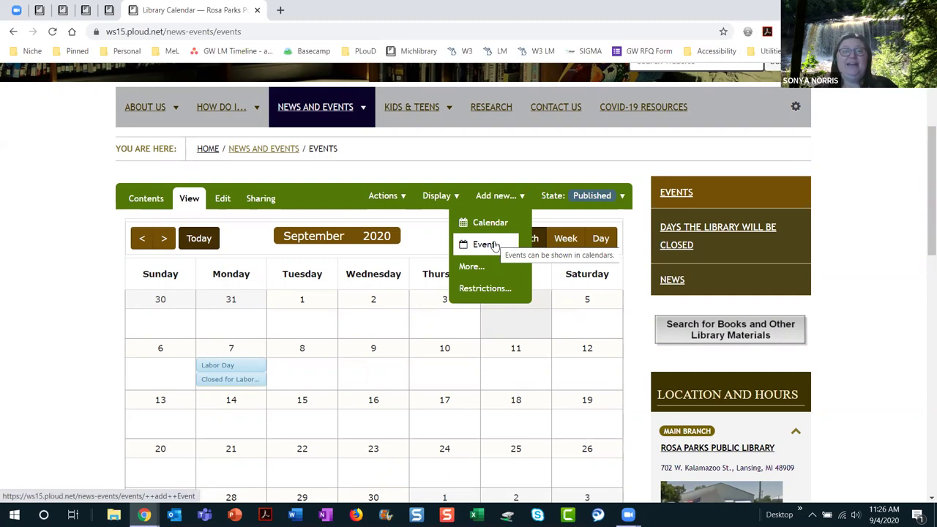
# Step: Add a new event titled 'Board of Director's Meetings' with summary 'Public welcome according to Act'
pyautogui.click(486, 244)
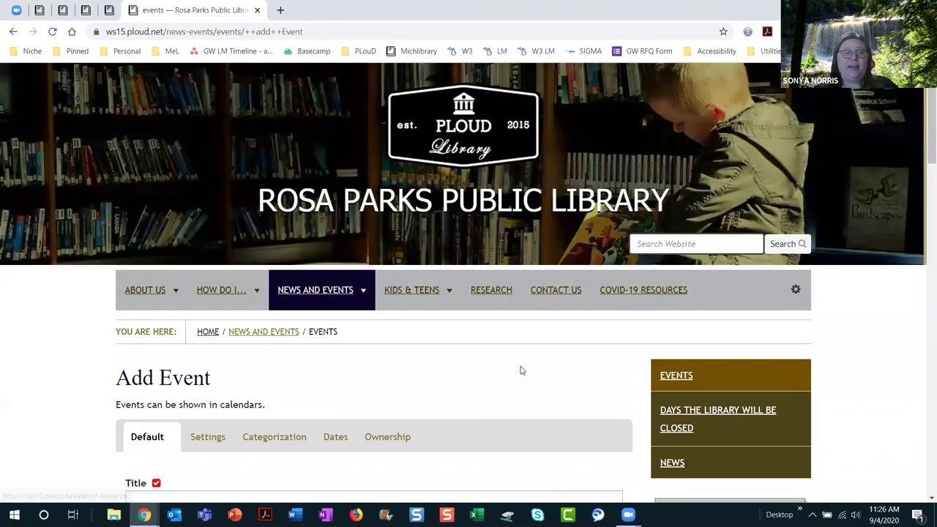
pyautogui.scroll(-3, 522, 369)
pyautogui.click(231, 318)
pyautogui.write('Board of Dire')
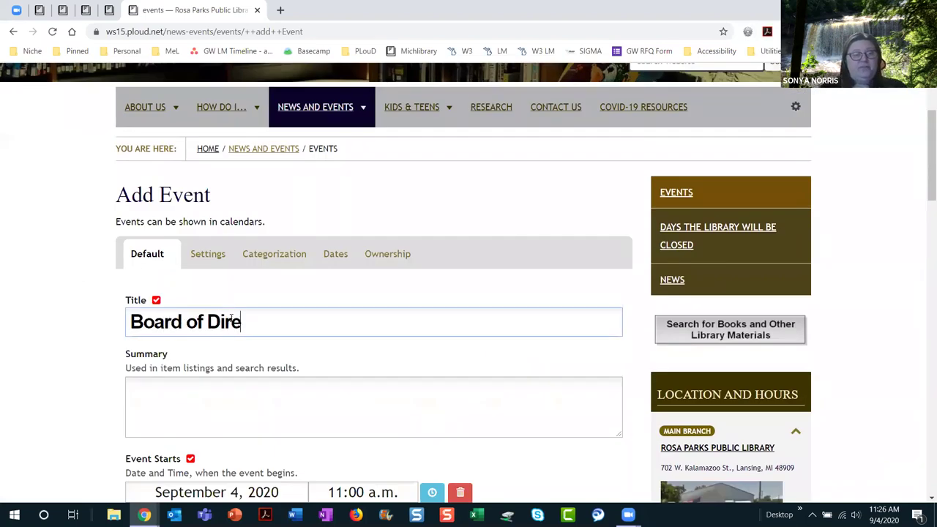
pyautogui.write("ctor's")
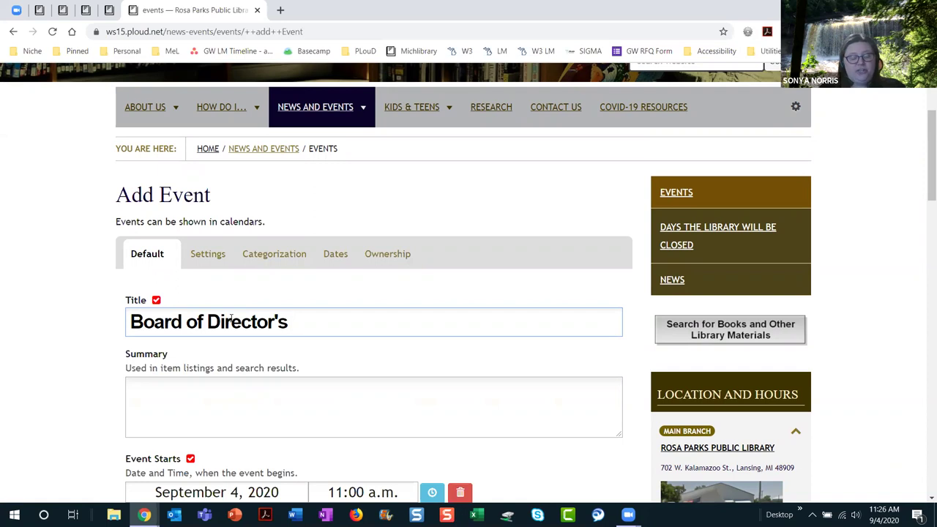
pyautogui.write(' Meetings')
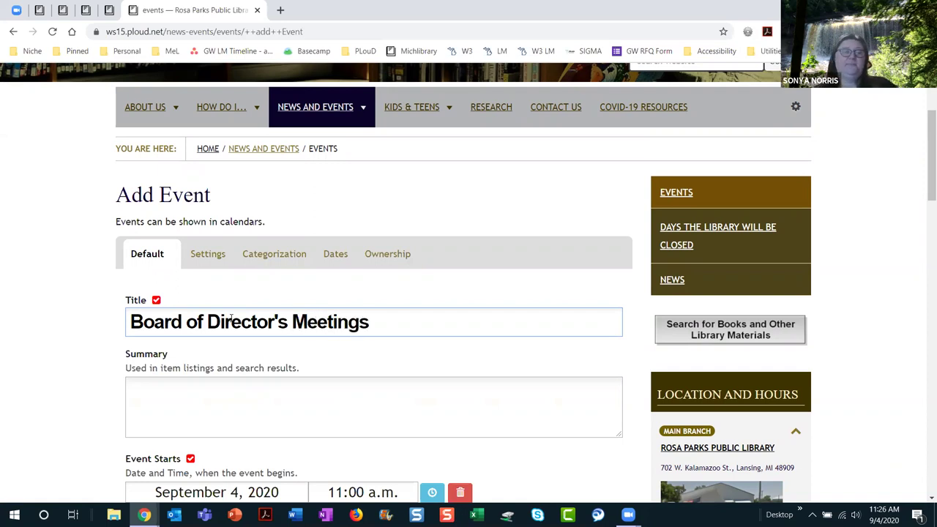
pyautogui.click(228, 415)
pyautogui.write('Public welcome ')
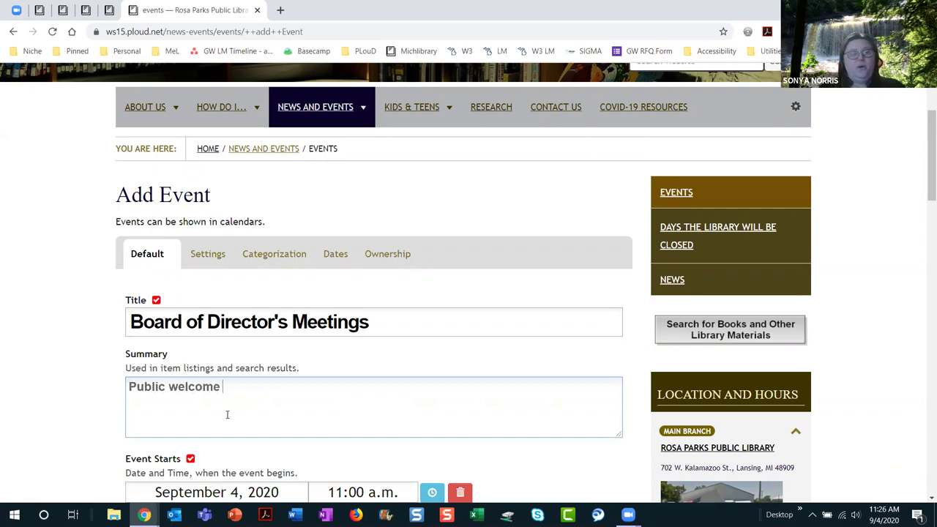
pyautogui.write('accor')
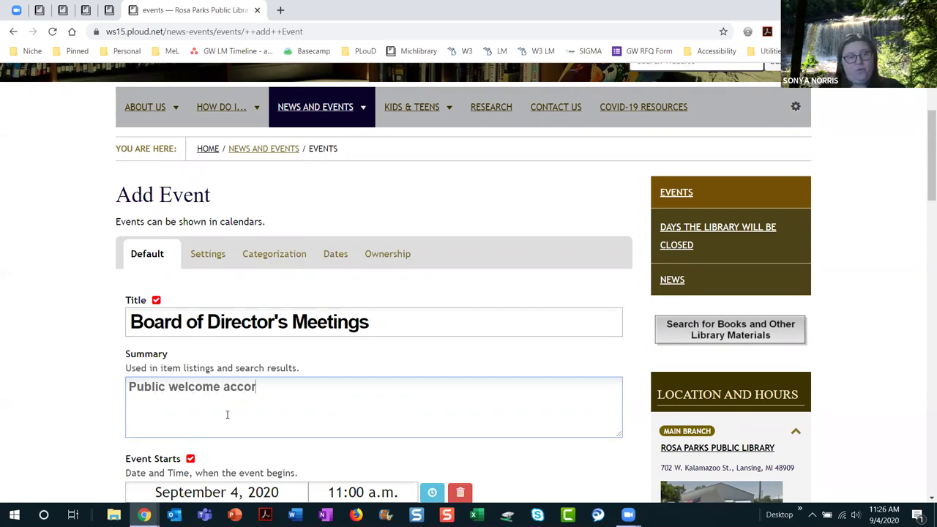
pyautogui.write('ding to Act')
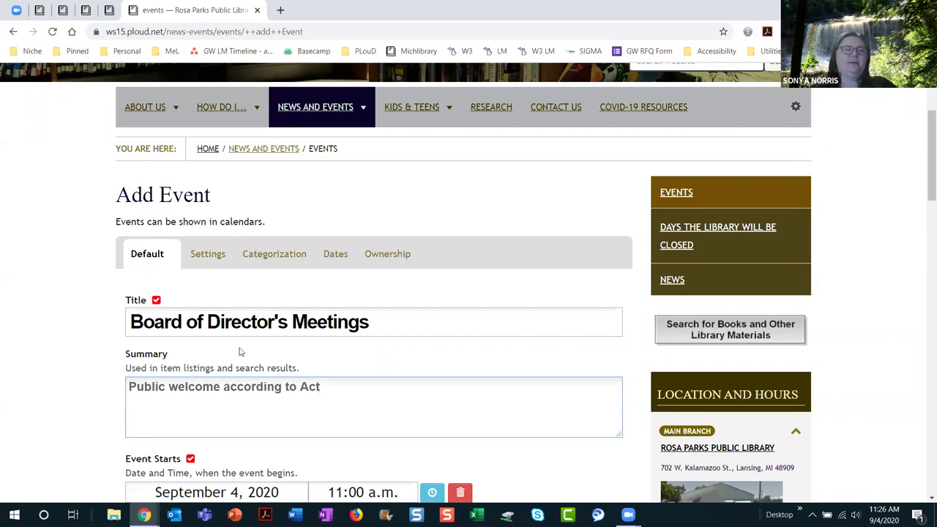
# Step: Set the event's start date to September 4, 2020 with the date picker
pyautogui.scroll(-3, 442, 412)
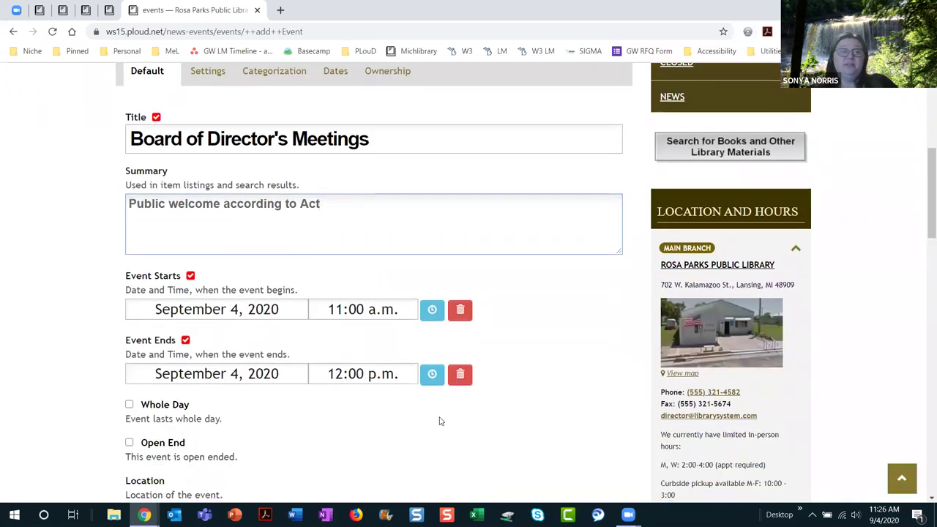
pyautogui.scroll(-2, 439, 420)
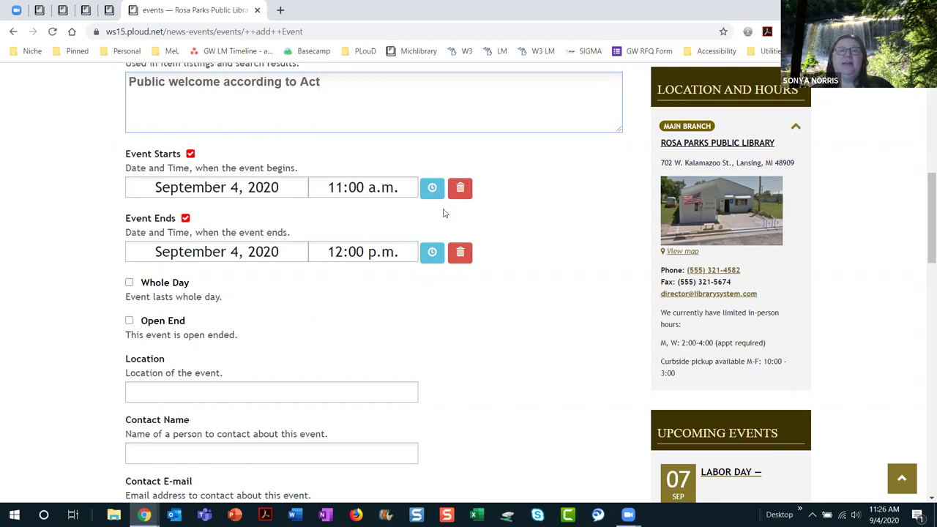
pyautogui.click(432, 189)
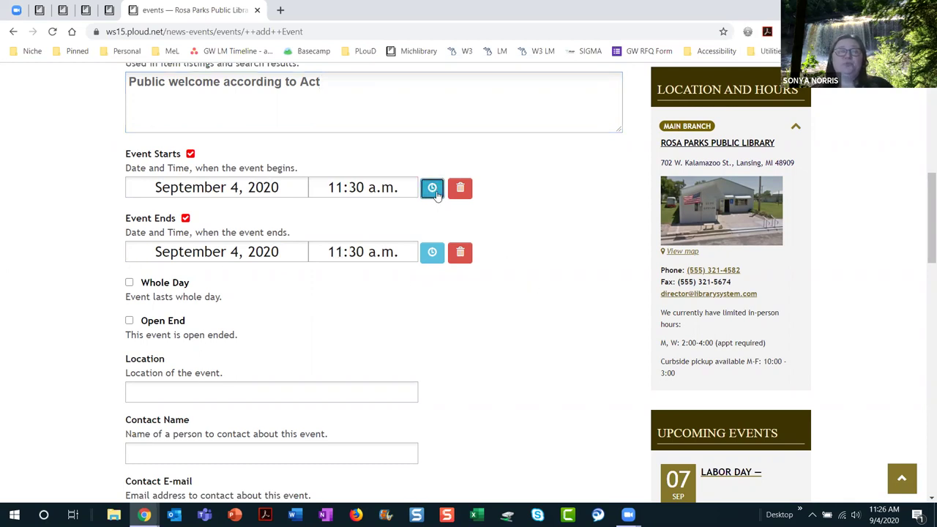
pyautogui.click(262, 189)
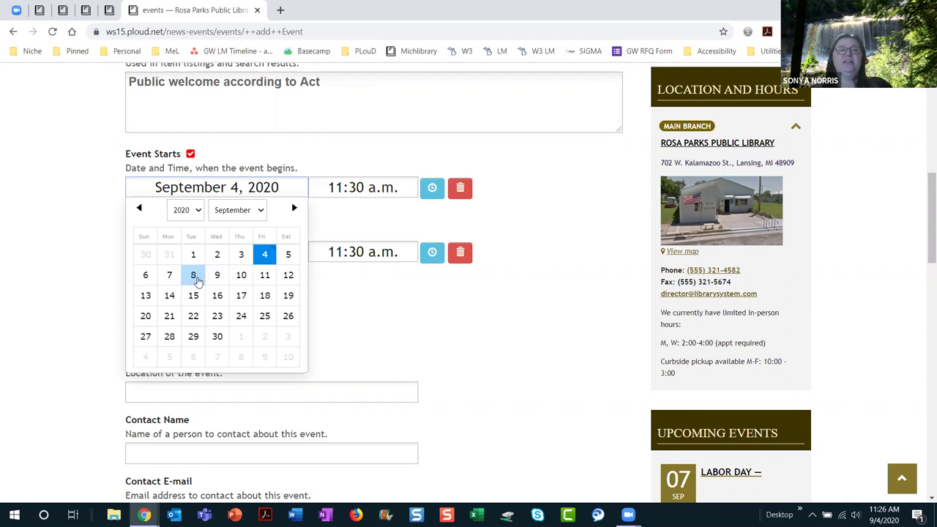
pyautogui.click(217, 254)
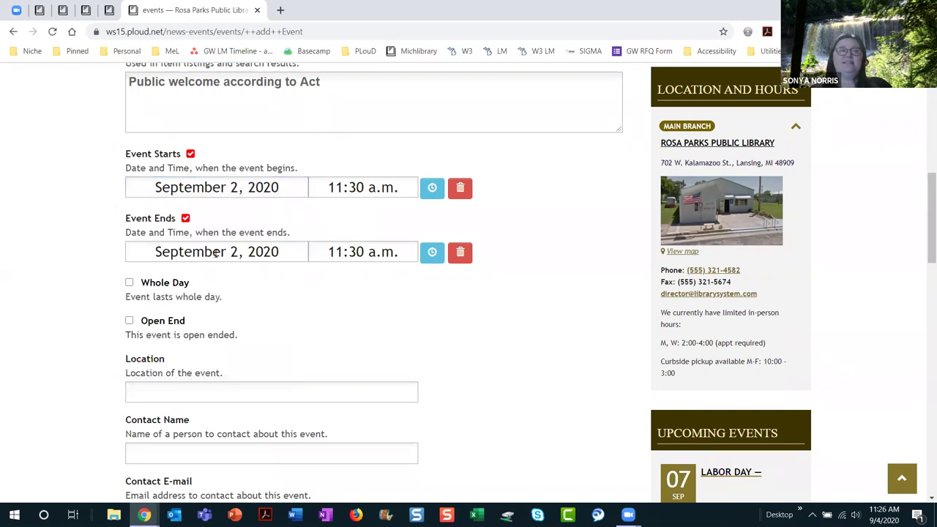
pyautogui.click(430, 190)
# Step: Set the event to start at 7:00 p.m. and end at 8:00 p.m
pyautogui.click(431, 190)
pyautogui.moveTo(409, 220); pyautogui.dragTo(421, 325)
pyautogui.click(383, 313)
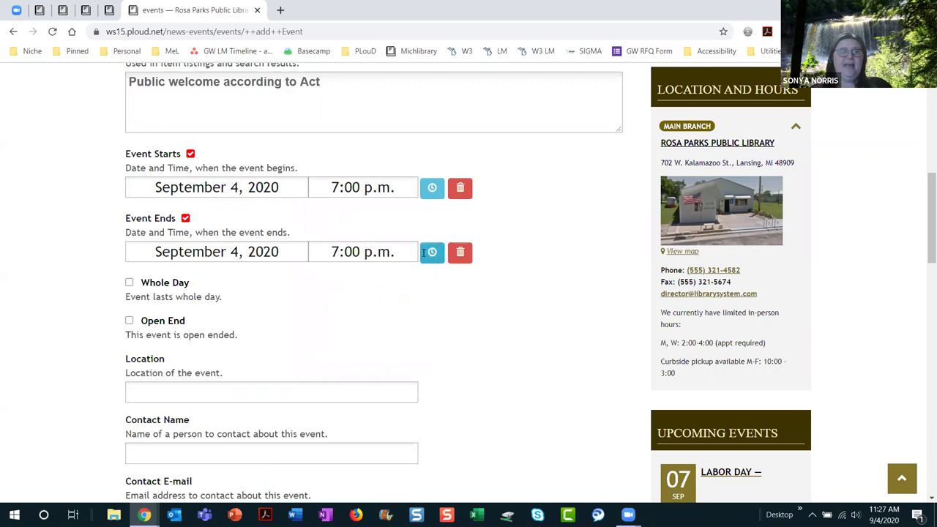
pyautogui.click(410, 250)
pyautogui.moveTo(412, 276); pyautogui.dragTo(413, 397)
pyautogui.click(391, 356)
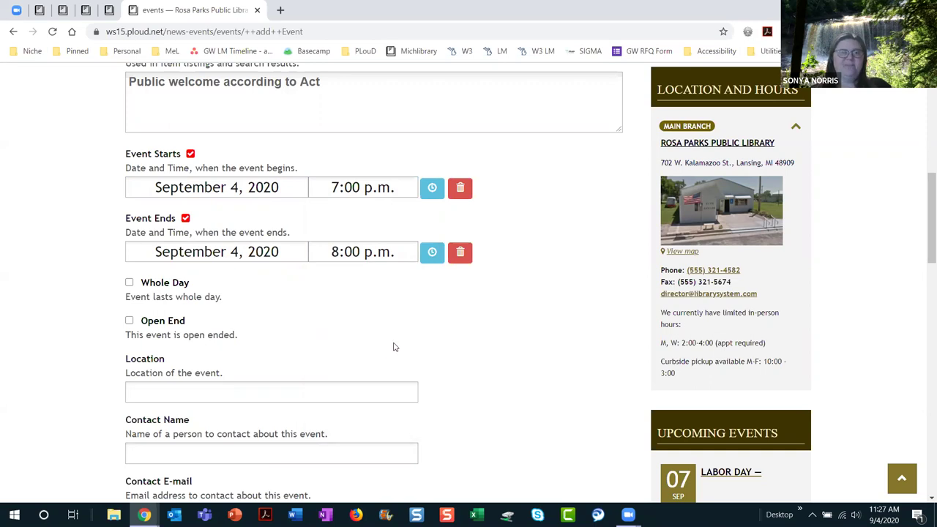
# Step: Set the event location to Zoom
pyautogui.scroll(-2, 393, 347)
pyautogui.click(210, 273)
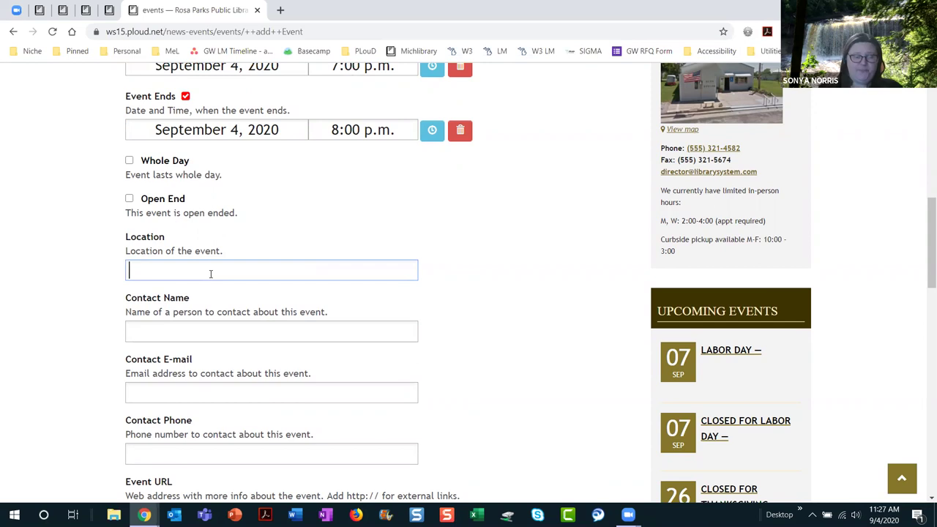
pyautogui.write('Boarde')
pyautogui.press('BackSpace')
pyautogui.write('room')
pyautogui.press('BackSpace')
pyautogui.press('BackSpace')
pyautogui.press('BackSpace')
pyautogui.press('BackSpace')
pyautogui.press('BackSpace')
pyautogui.press('BackSpace')
pyautogui.press('BackSpace')
pyautogui.press('BackSpace')
pyautogui.press('BackSpace')
pyautogui.press('BackSpace')
pyautogui.write('Zoom')
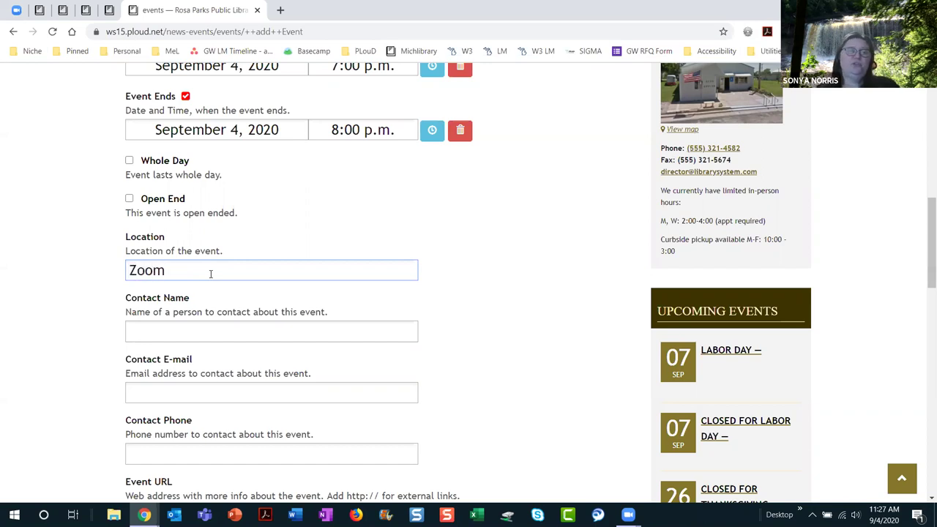
# Step: Enter the contact's name with the title Board President, plus the contact's e-mail address
pyautogui.click(186, 331)
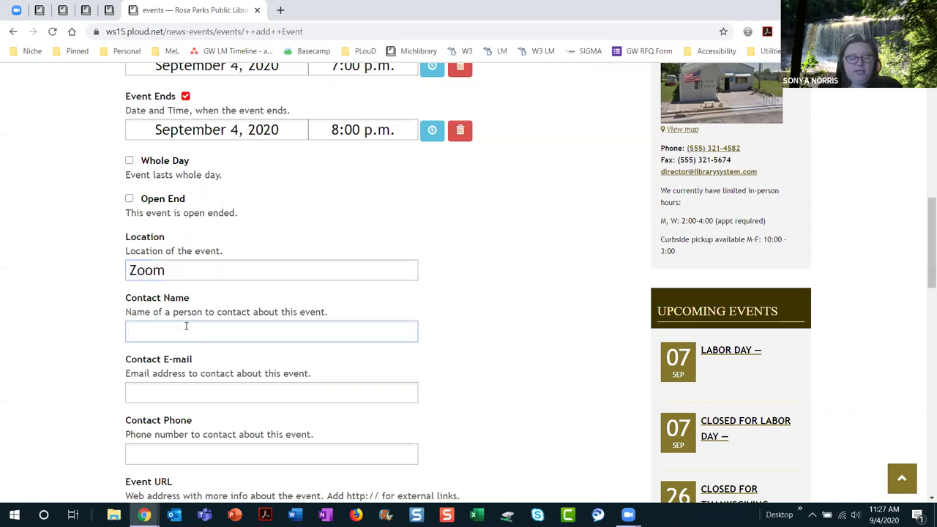
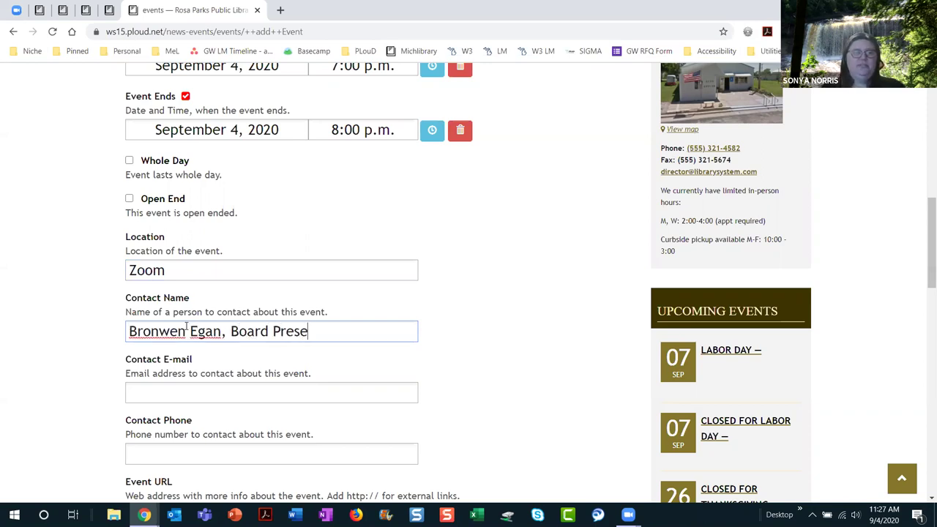
pyautogui.write('ident')
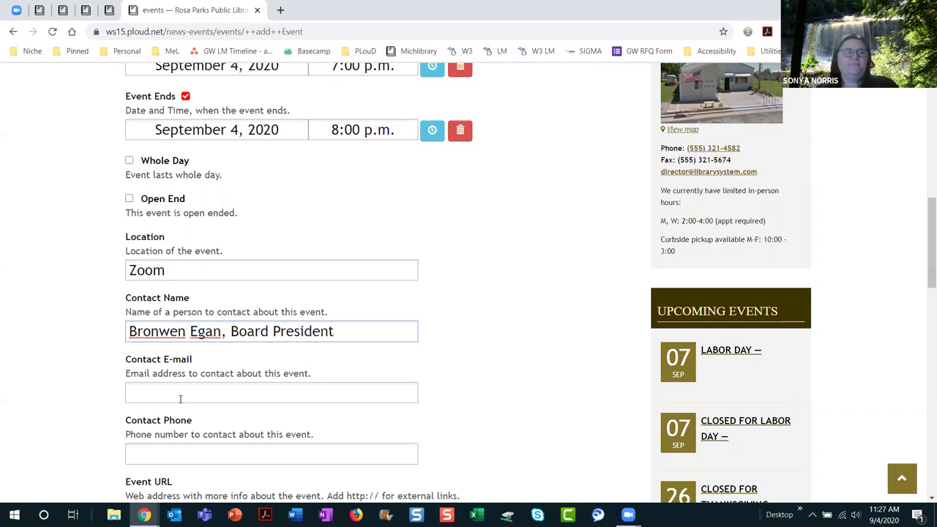
pyautogui.click(180, 398)
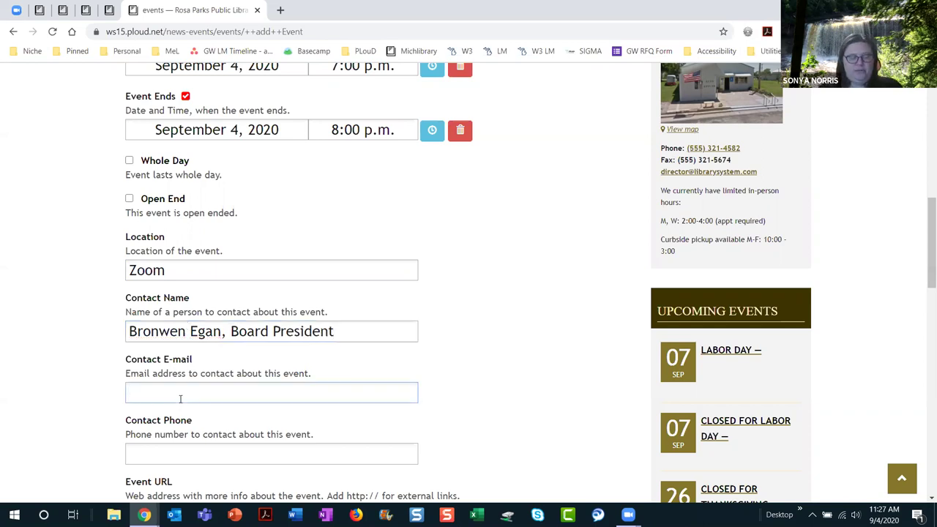
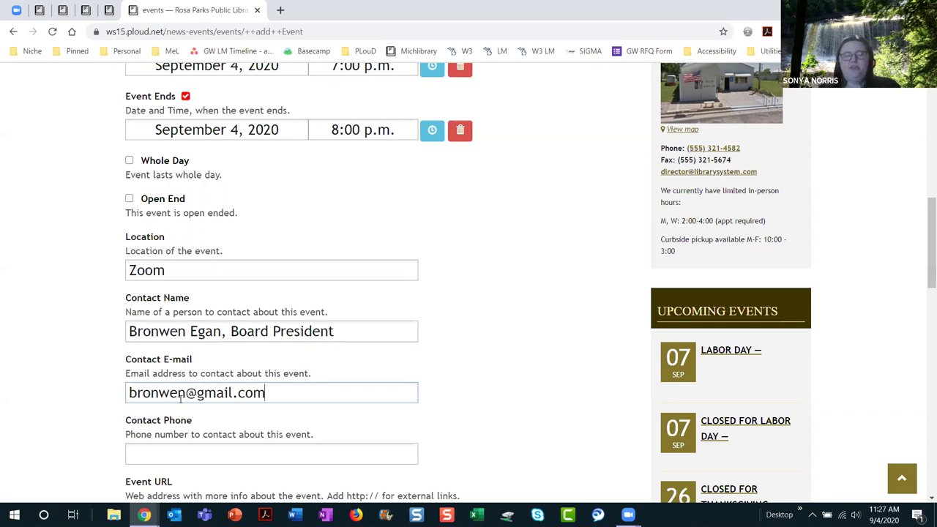
pyautogui.scroll(-3, 417, 393)
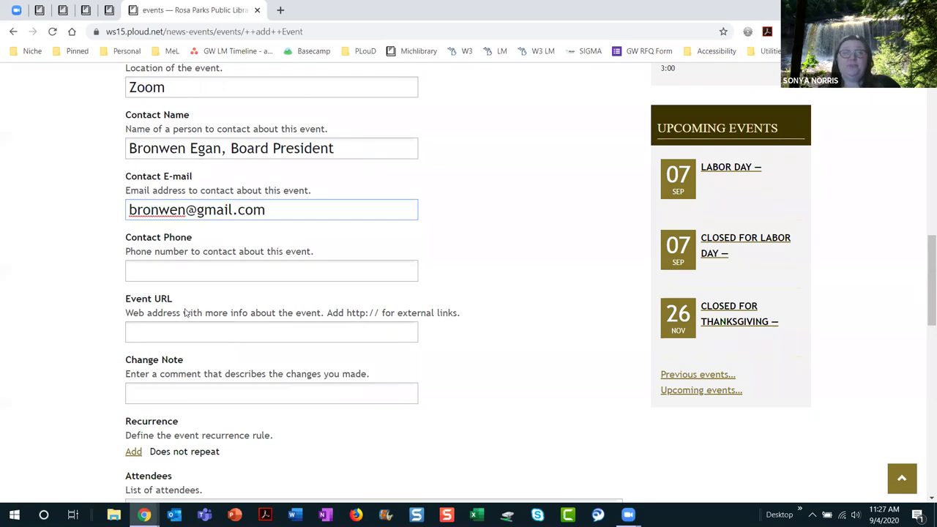
pyautogui.scroll(-1, 370, 380)
pyautogui.scroll(-3, 370, 380)
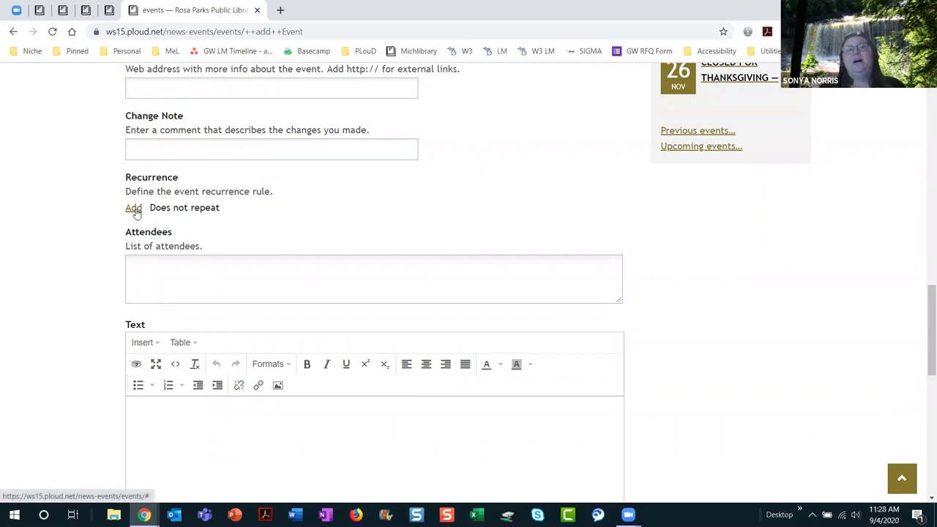
# Step: Add a recurrence rule repeating monthly on the first Wednesday
pyautogui.click(134, 208)
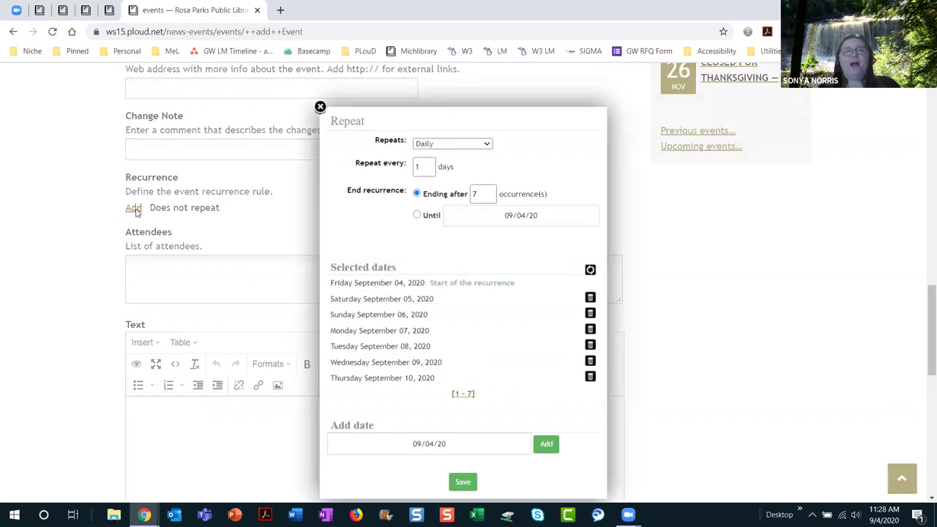
pyautogui.click(489, 145)
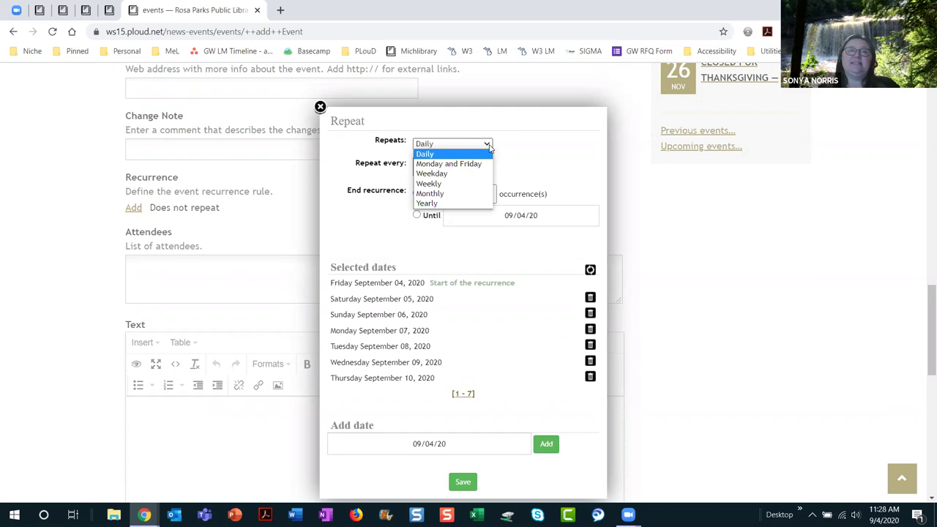
pyautogui.click(468, 194)
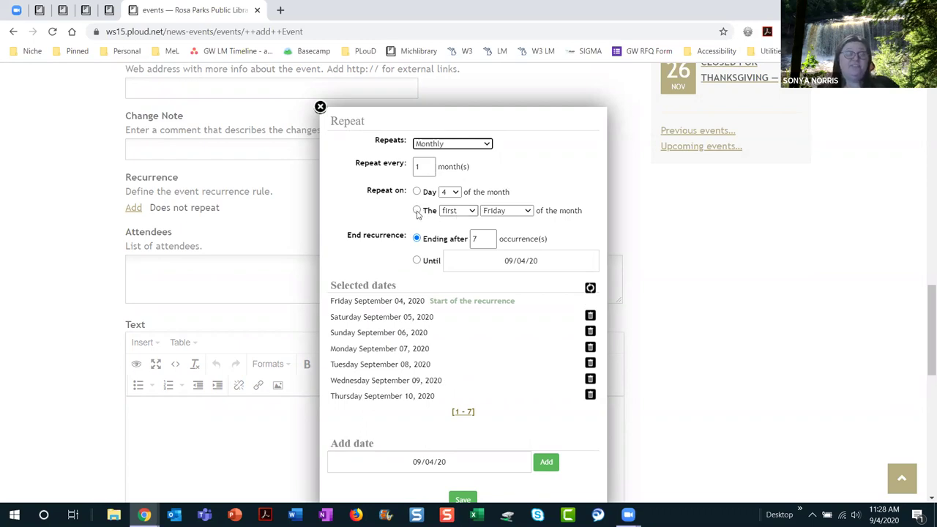
pyautogui.click(416, 210)
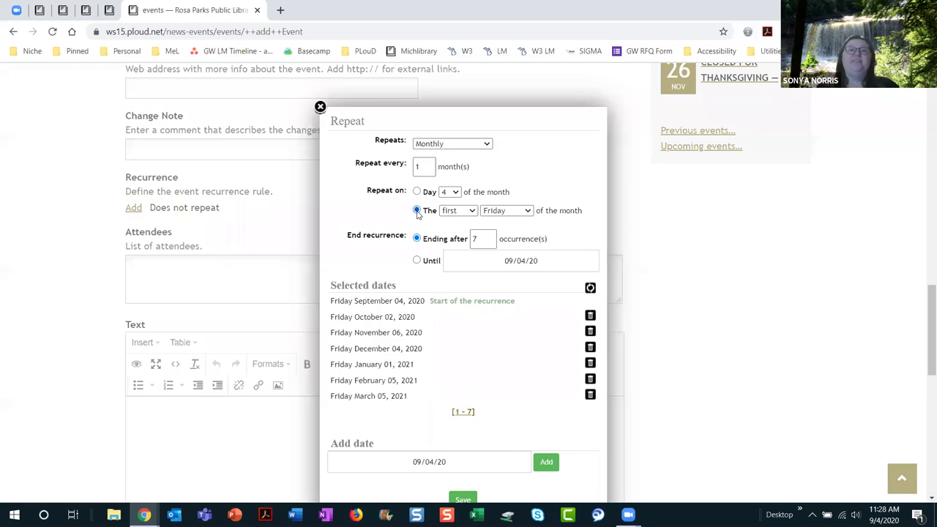
pyautogui.click(528, 211)
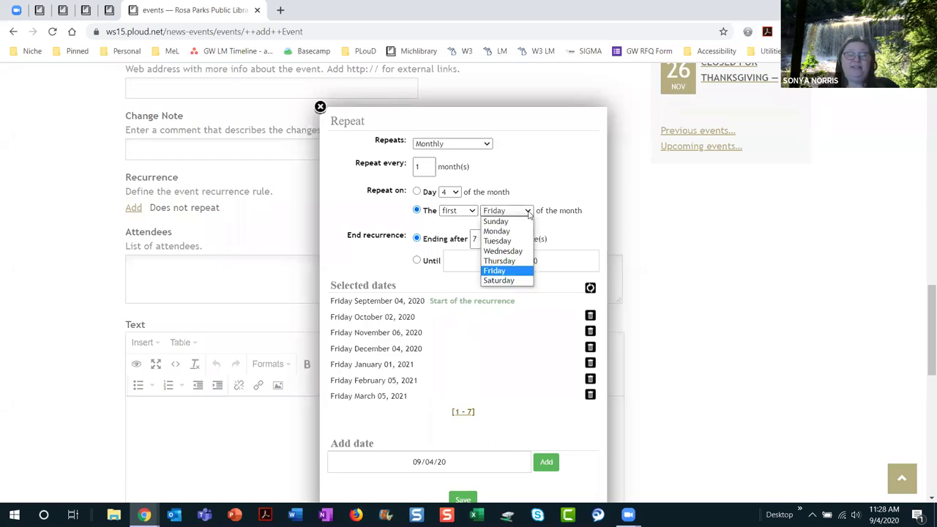
pyautogui.click(520, 251)
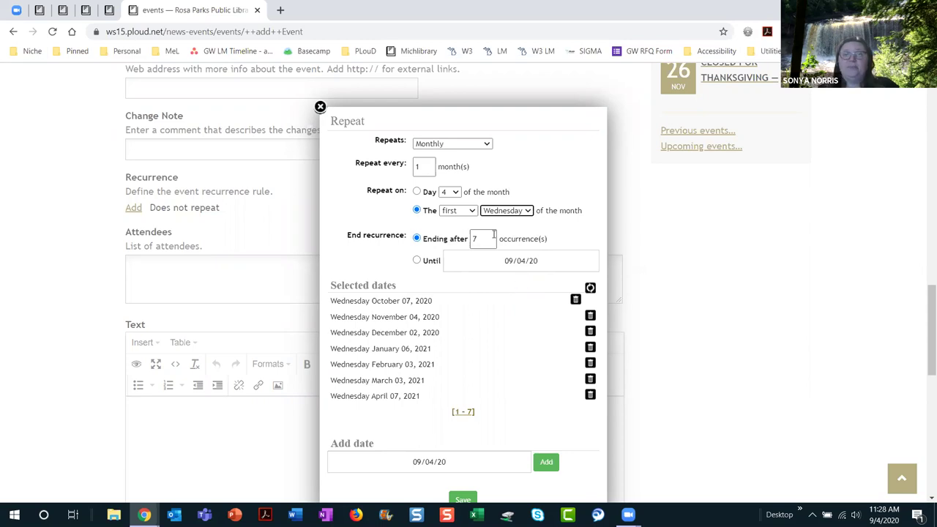
# Step: End the recurrence on December 2, 2020, keeping September 4, 2020 as an extra date
pyautogui.click(417, 261)
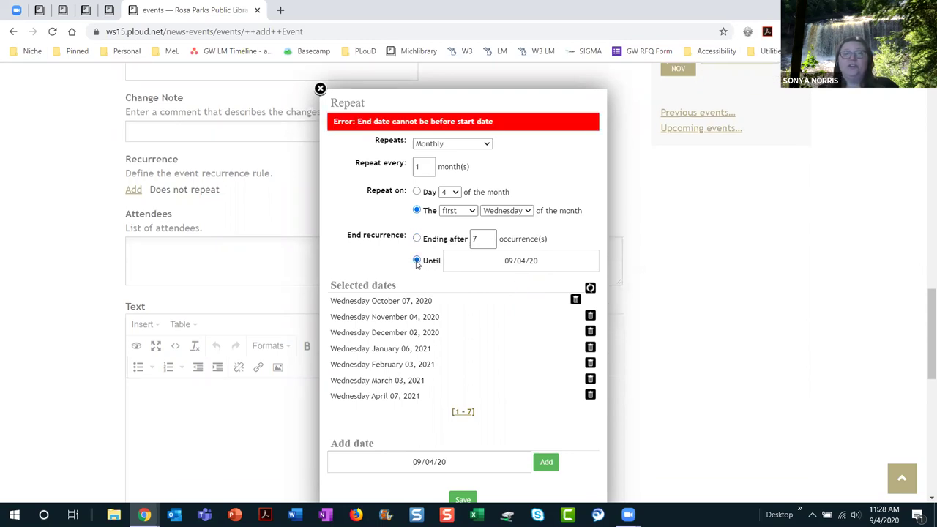
pyautogui.click(545, 261)
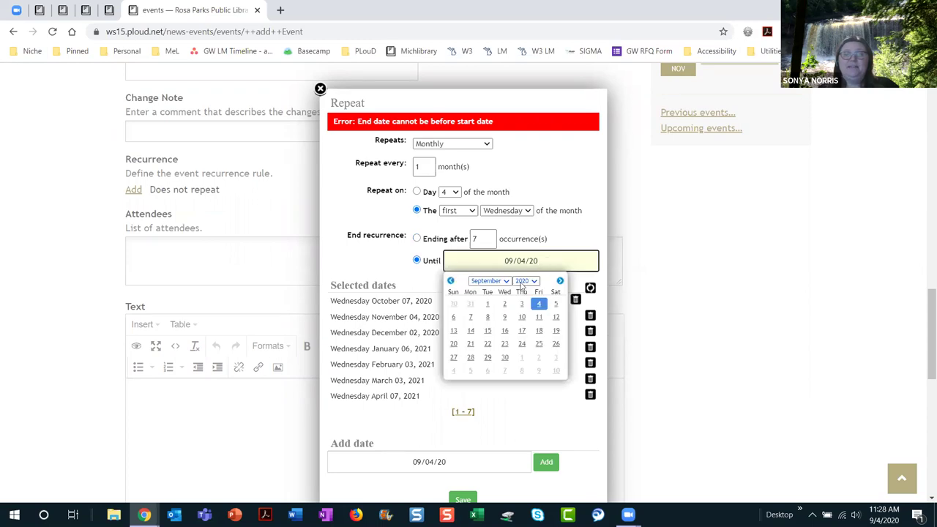
pyautogui.click(489, 281)
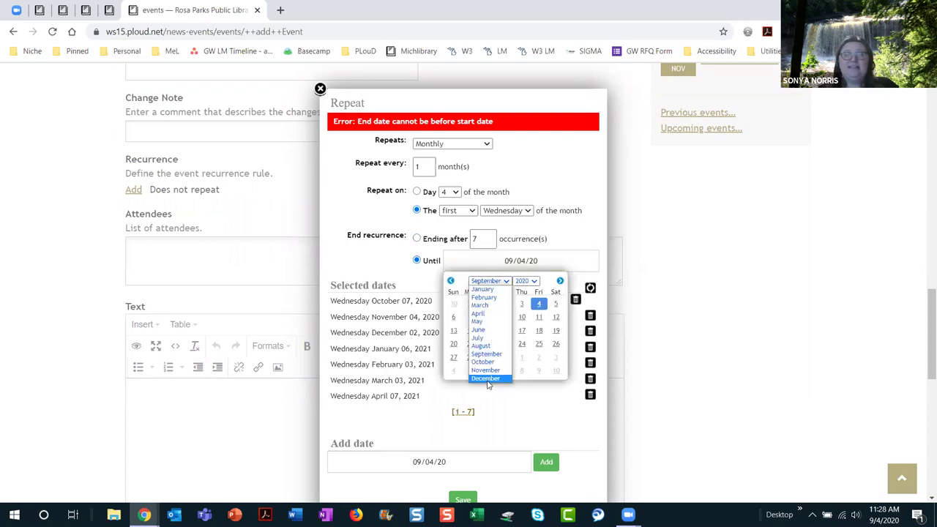
pyautogui.click(487, 379)
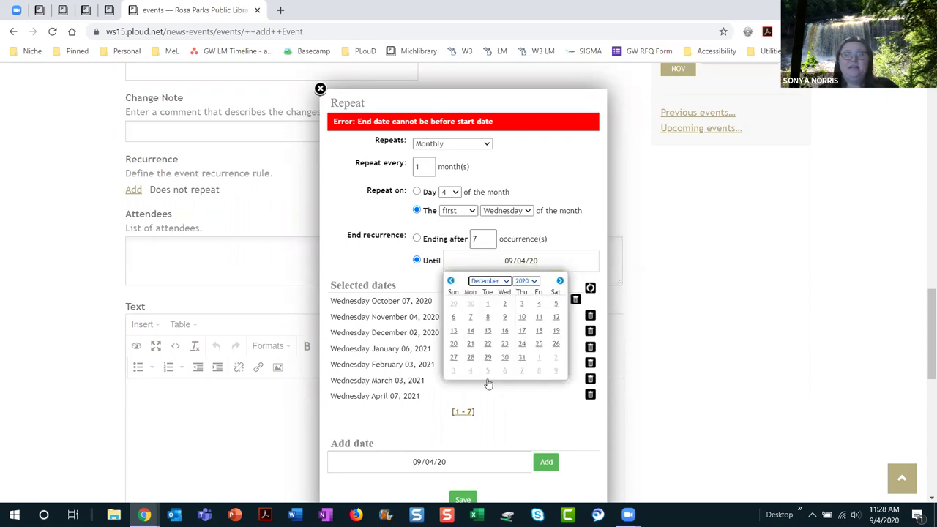
pyautogui.click(505, 304)
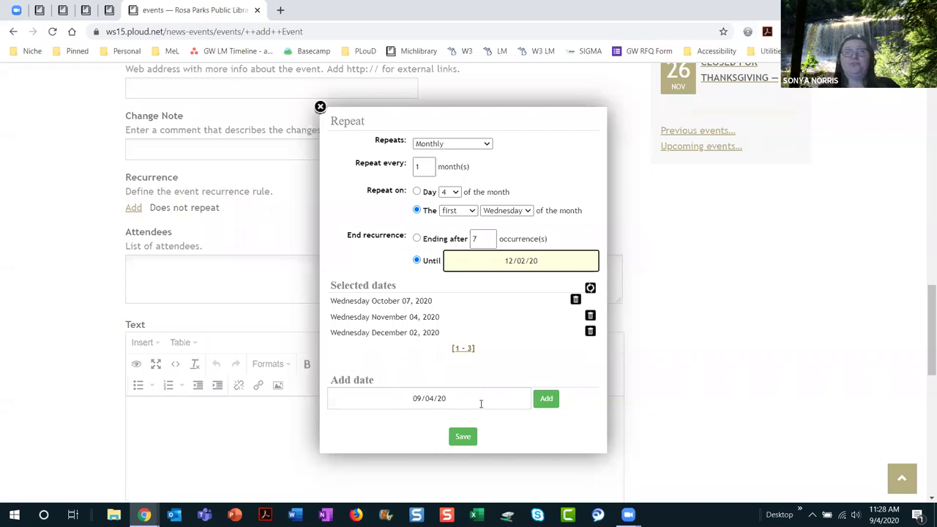
pyautogui.click(546, 398)
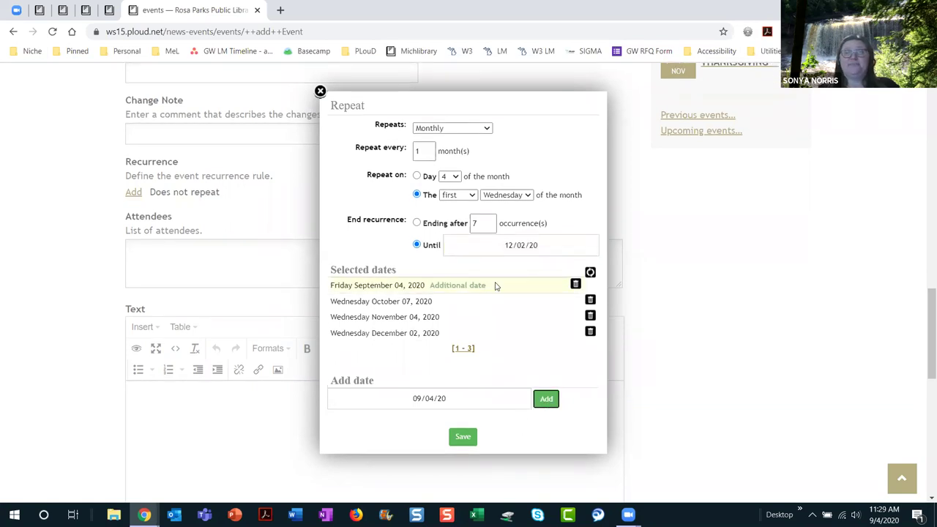
# Step: Apply the monthly recurrence rule and save the form to create the event
pyautogui.click(463, 438)
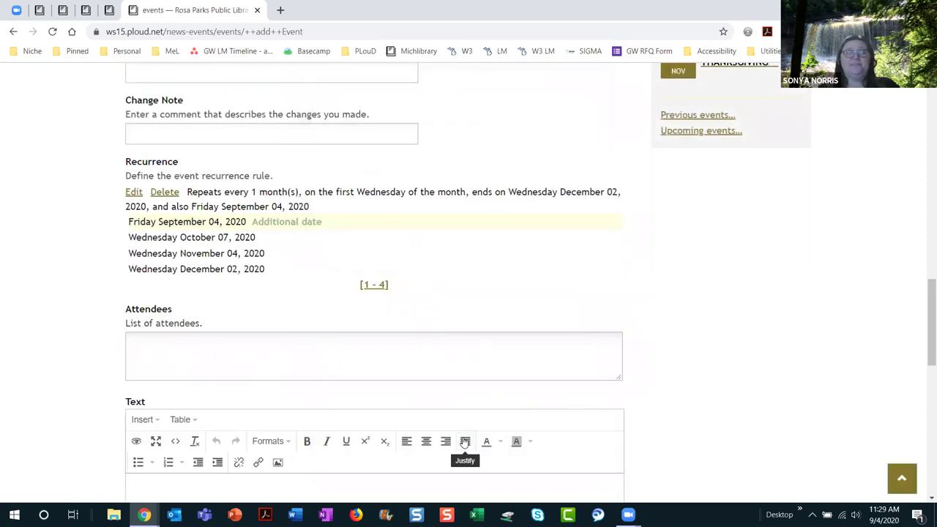
pyautogui.scroll(-3, 498, 356)
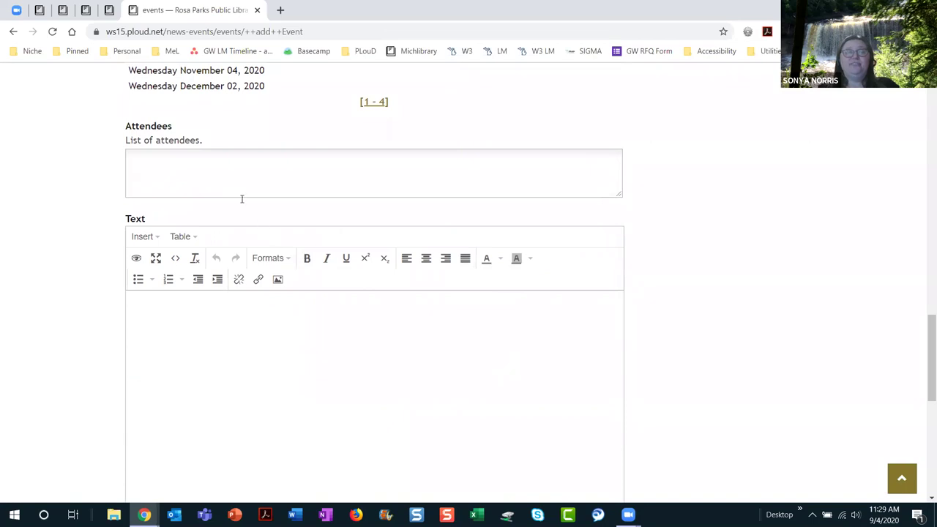
pyautogui.click(222, 174)
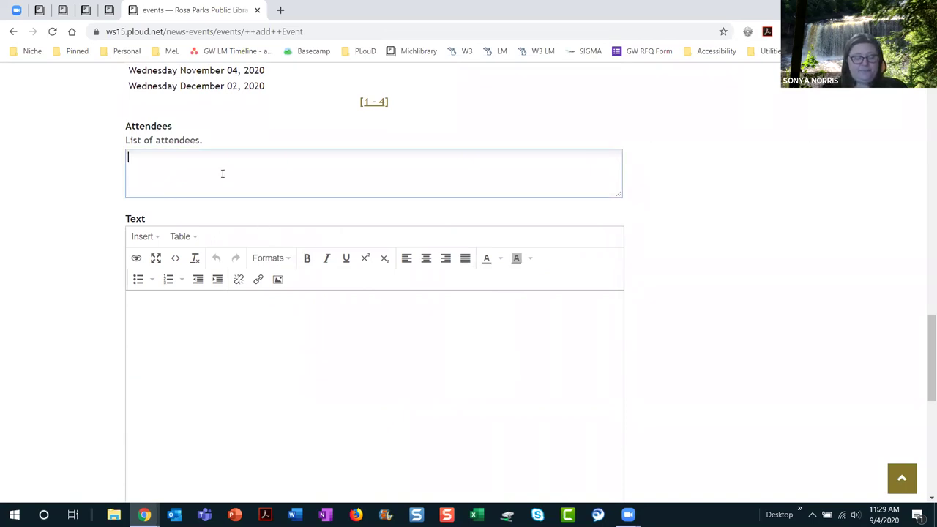
pyautogui.scroll(-2, 303, 337)
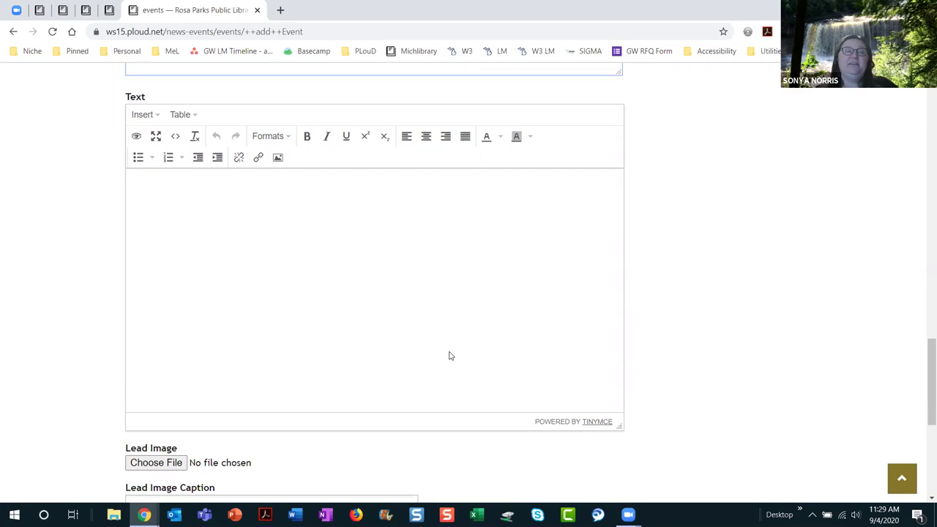
pyautogui.scroll(-4, 448, 355)
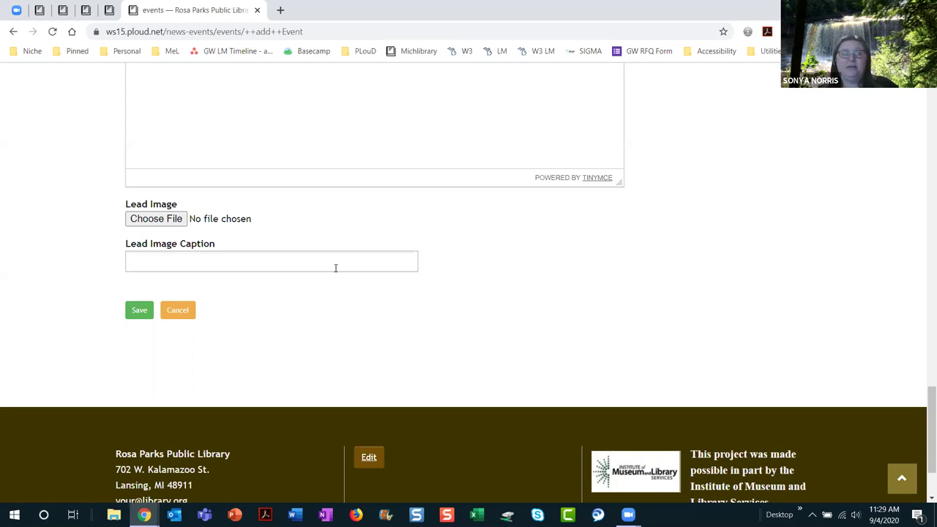
pyautogui.click(139, 315)
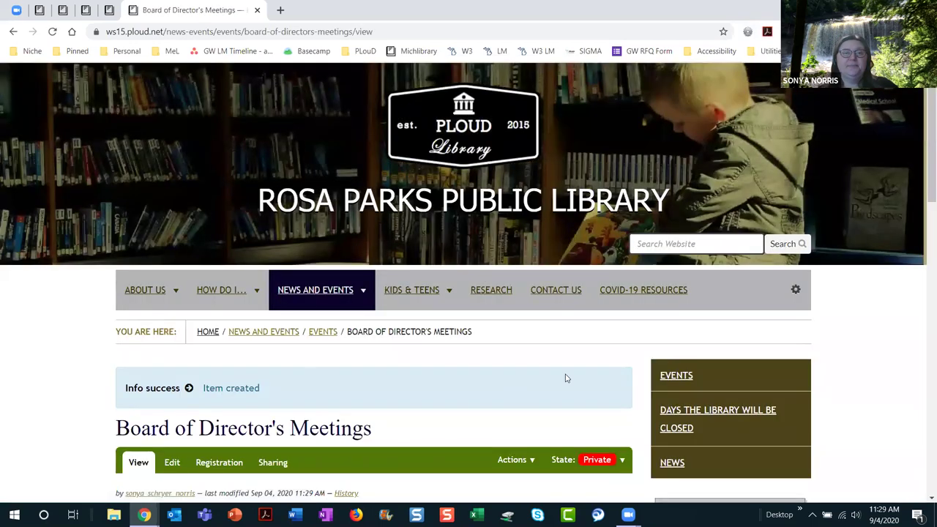
# Step: Change the event's state from Private to Published
pyautogui.scroll(-3, 556, 335)
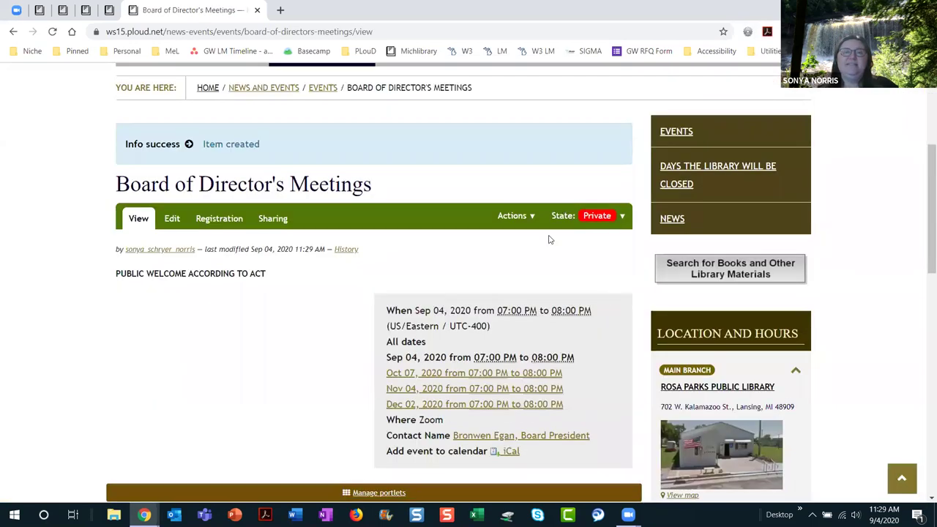
pyautogui.click(606, 216)
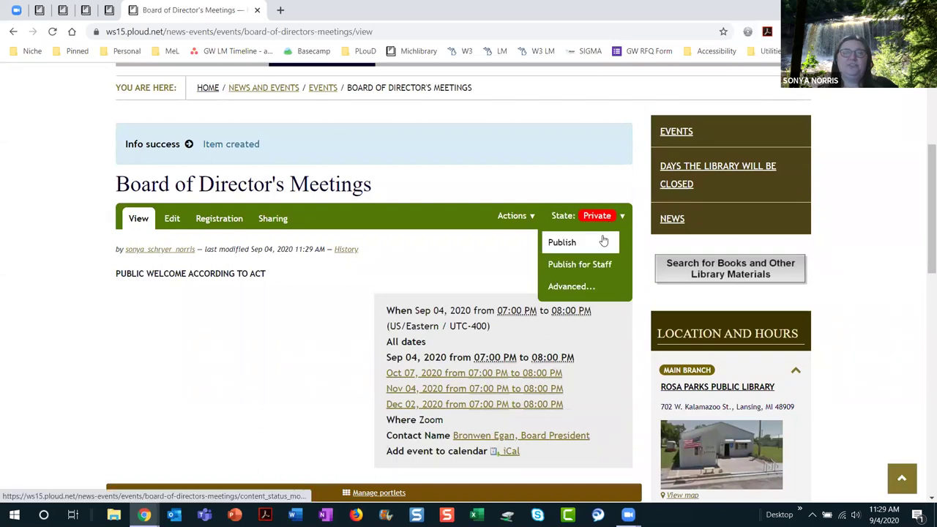
pyautogui.click(603, 241)
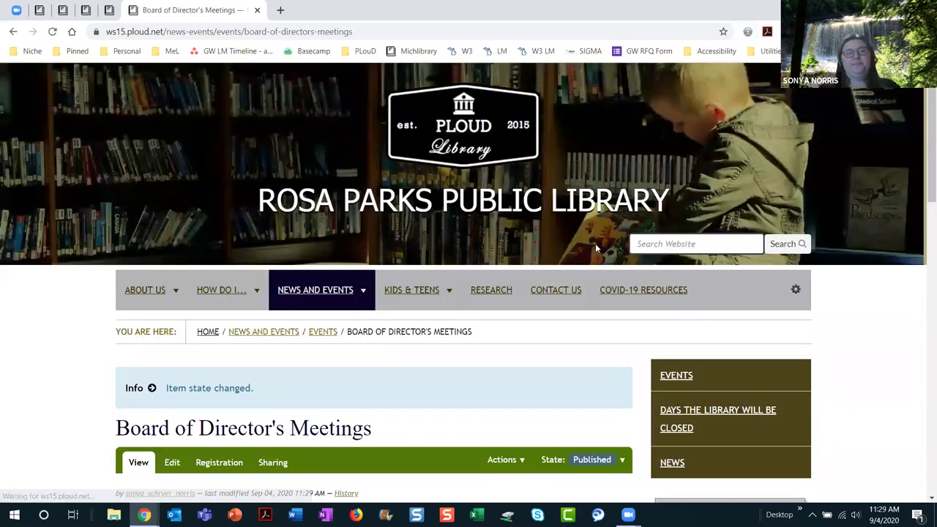
pyautogui.scroll(-4, 508, 352)
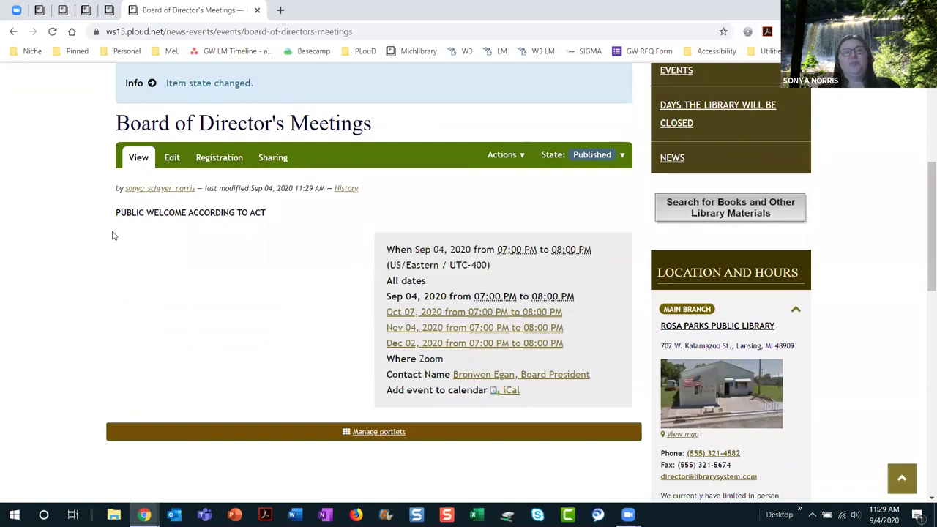
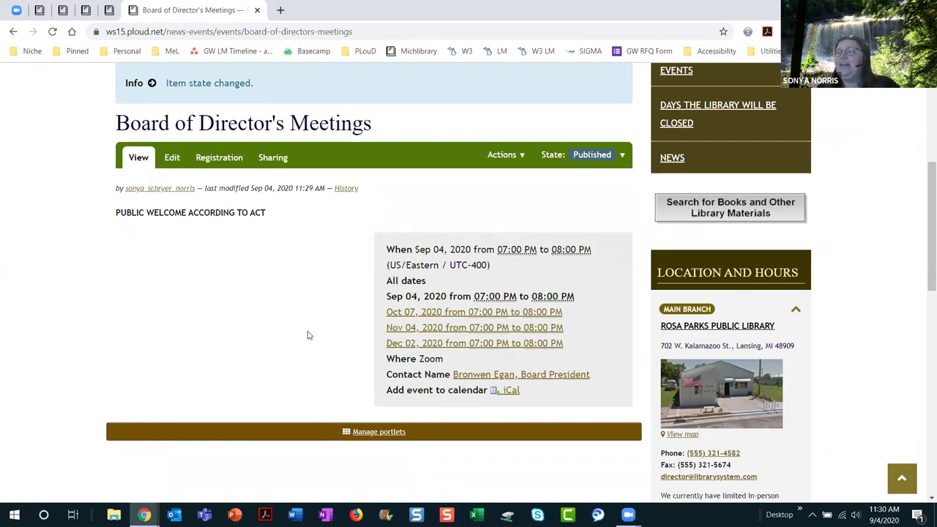
# Step: Go to the library's Events calendar under News and Events
pyautogui.scroll(4, 308, 334)
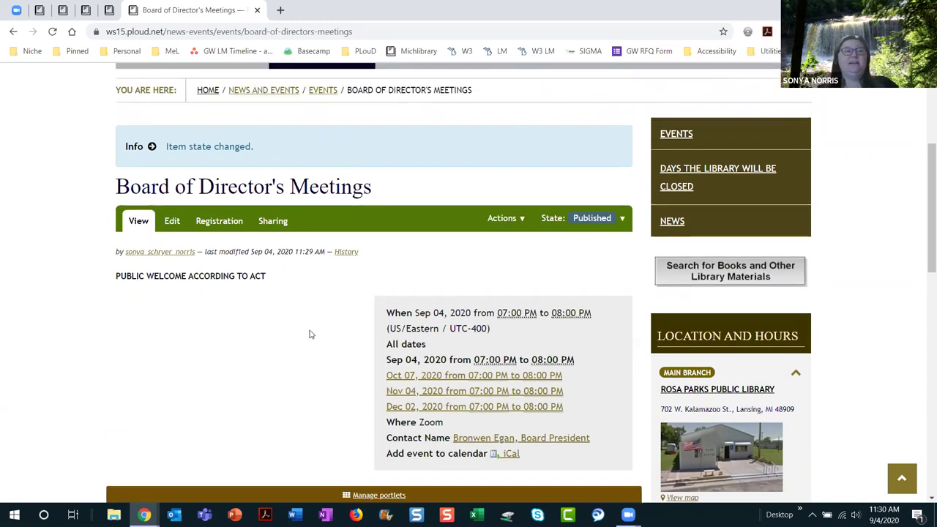
pyautogui.moveTo(333, 299)
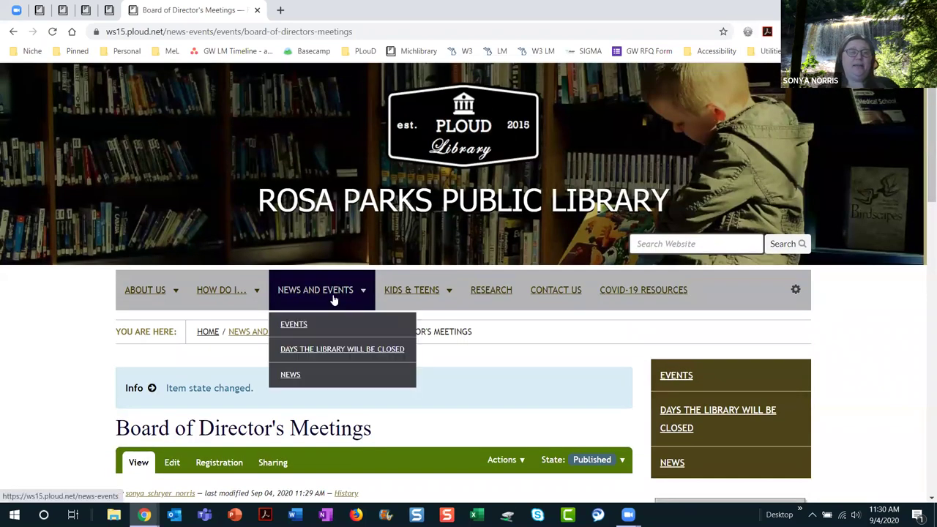
pyautogui.click(294, 324)
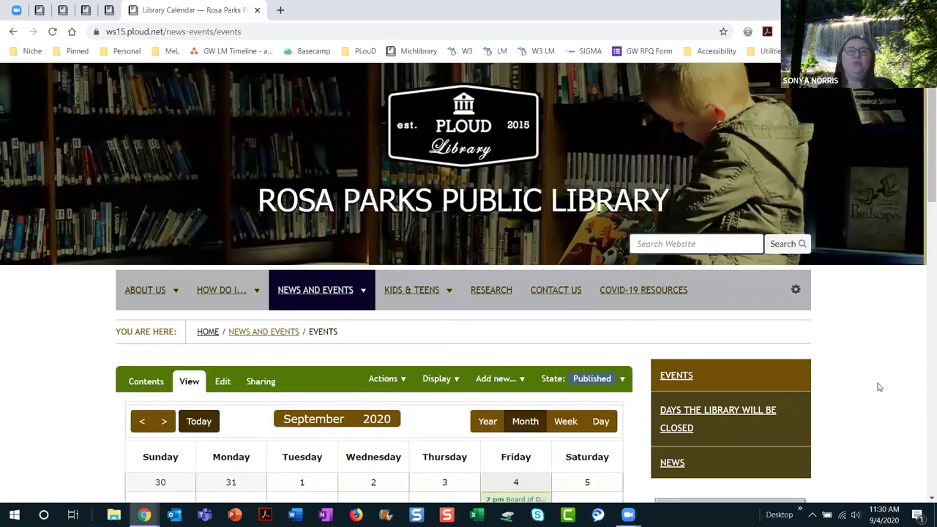
# Step: Start a new Event from the Add new... menu
pyautogui.scroll(-3, 879, 386)
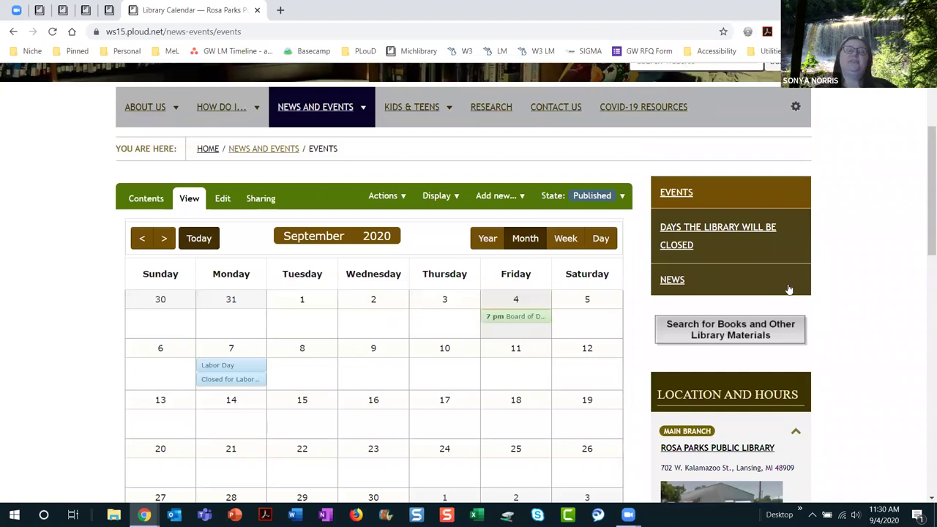
pyautogui.click(497, 198)
pyautogui.click(492, 248)
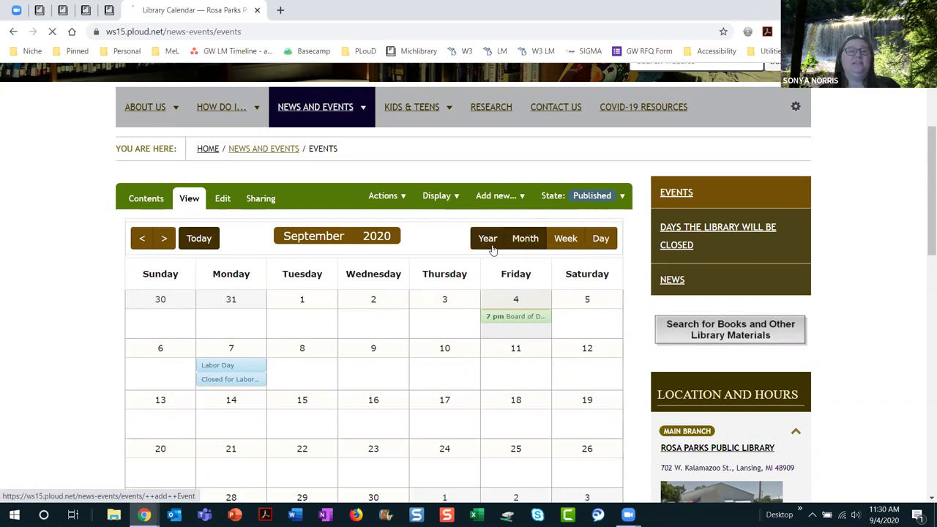
# Step: Title the event 'Human Library: Meet with a Muslim'
pyautogui.scroll(-3, 475, 286)
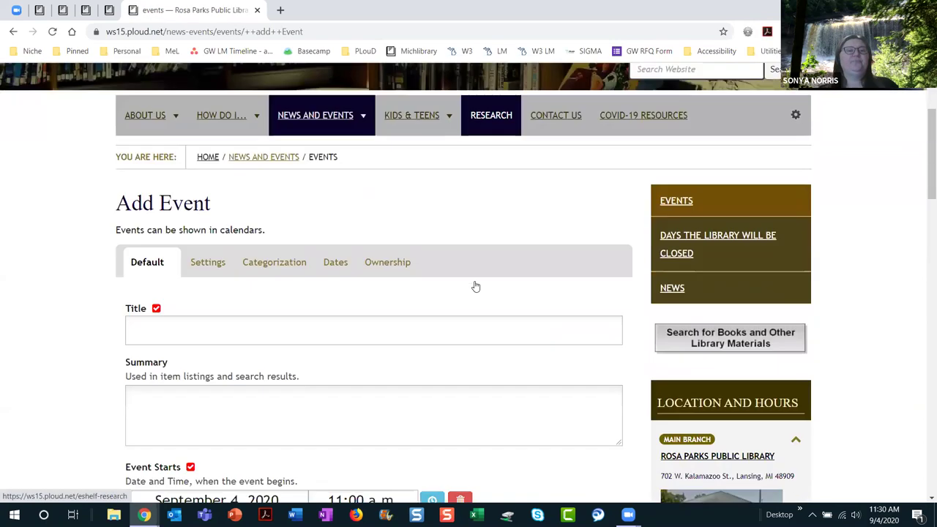
pyautogui.click(152, 325)
pyautogui.write('Human Library: Meet wiht')
pyautogui.press('BackSpace')
pyautogui.press('BackSpace')
pyautogui.press('BackSpace')
pyautogui.write('th a Muslim')
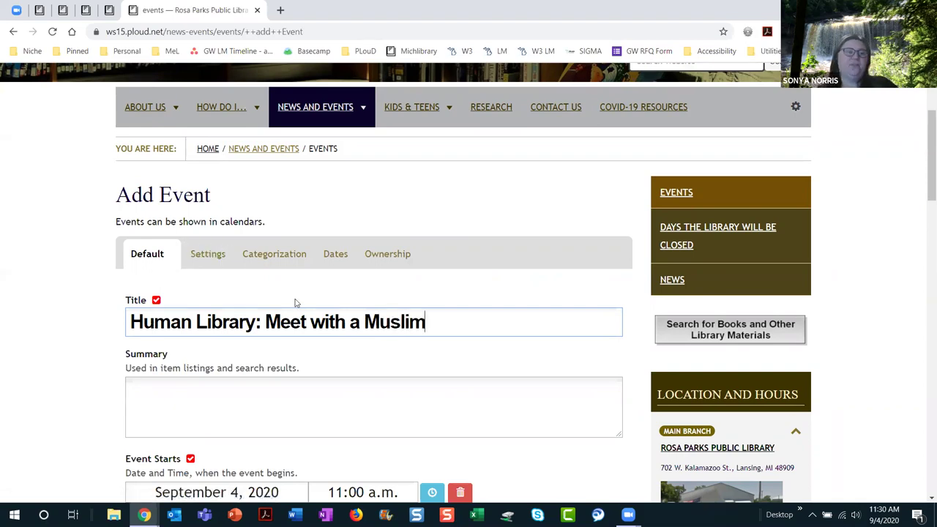
# Step: Add the summary 'Our first attempt at this innovative program.' plus a line naming the guest
pyautogui.scroll(-2, 370, 368)
pyautogui.click(174, 274)
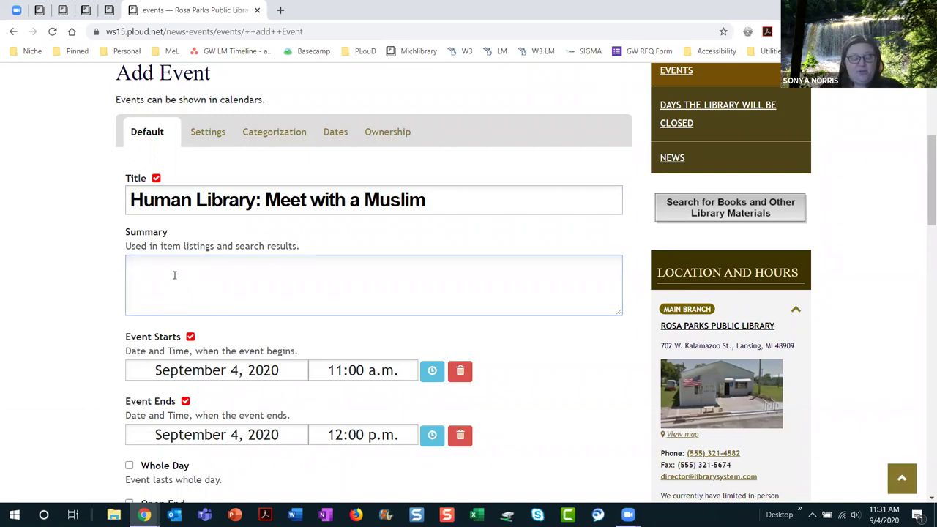
pyautogui.write('Our first attempt at this innovative program')
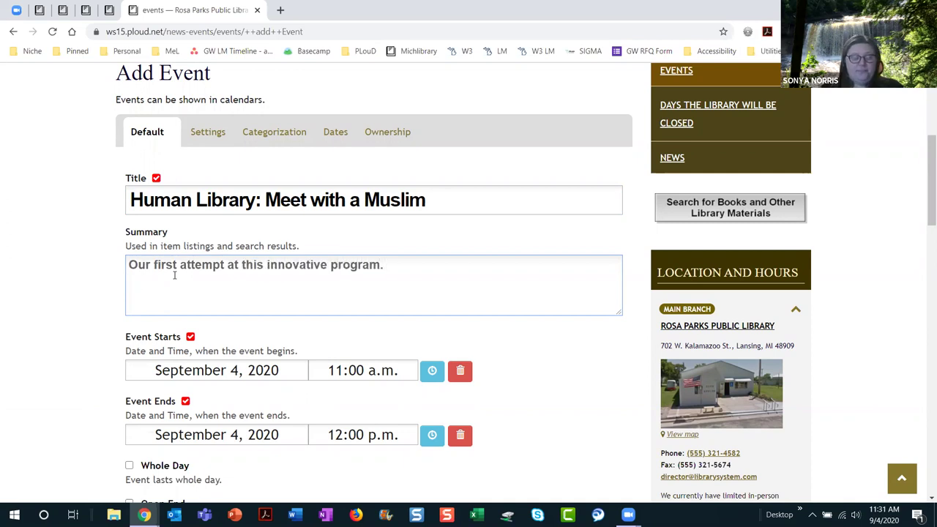
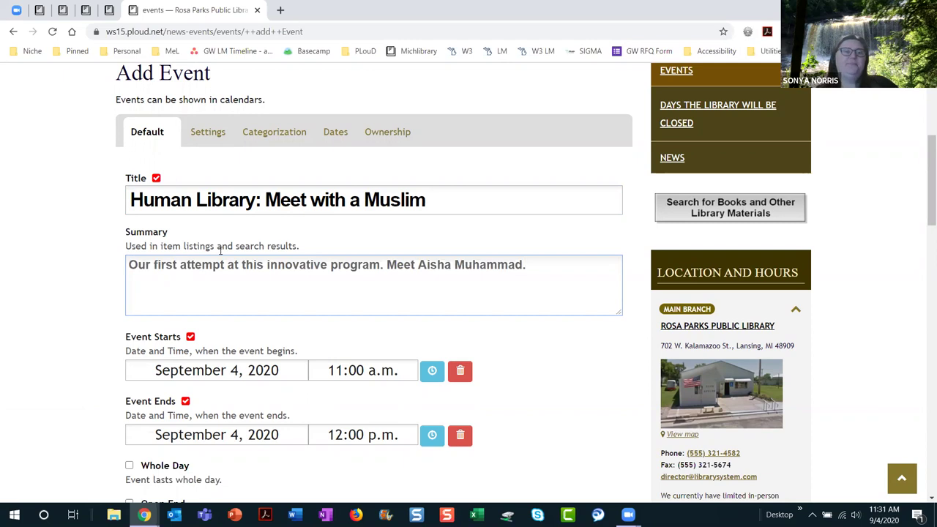
# Step: Set the event start date to September 12
pyautogui.scroll(-3, 552, 391)
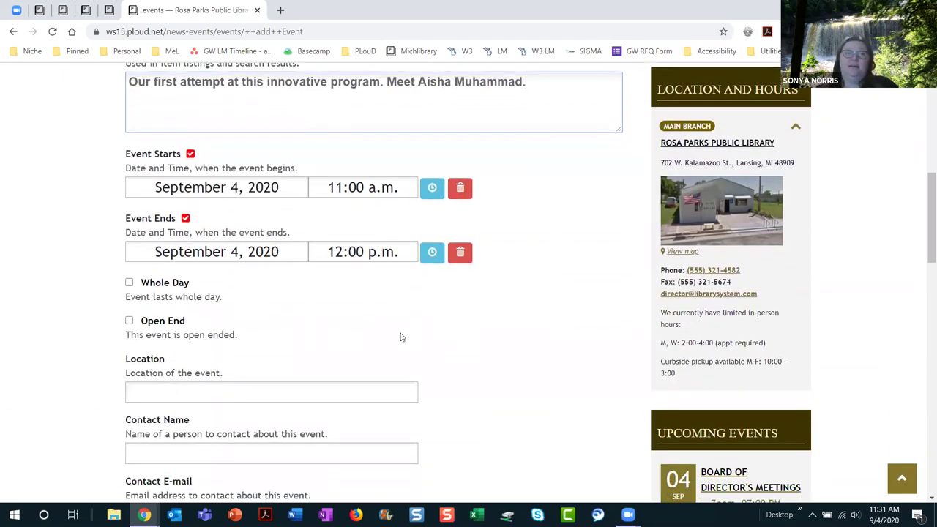
pyautogui.click(248, 188)
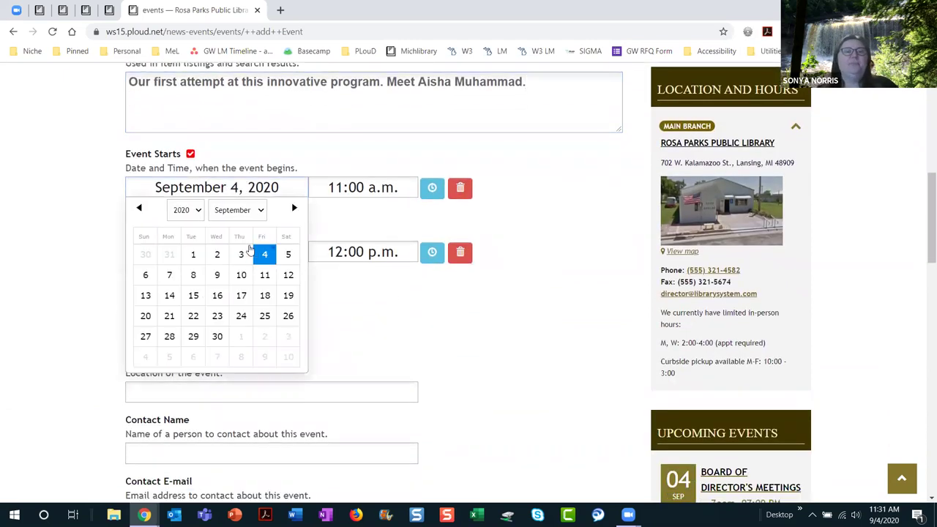
pyautogui.click(288, 284)
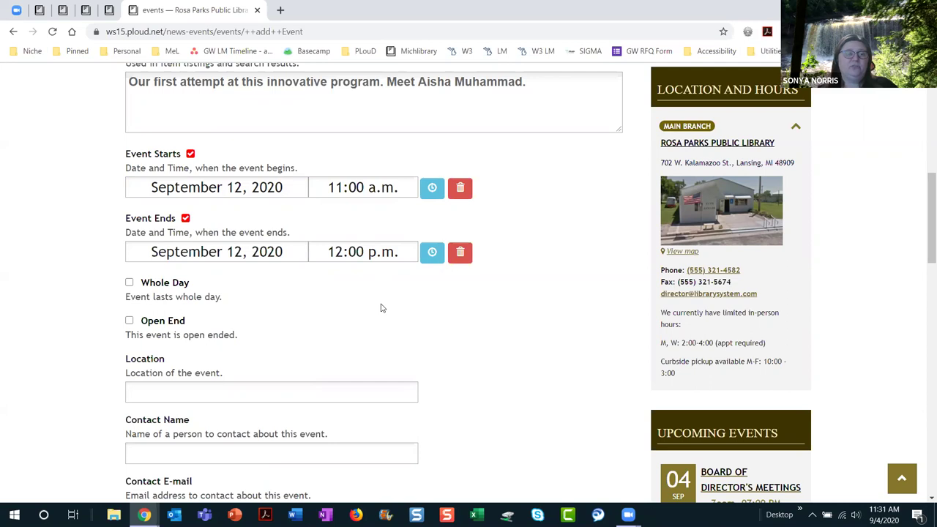
# Step: Set the location to 'Outside the library in the garden, weather permitting'
pyautogui.scroll(-3, 380, 308)
pyautogui.click(198, 211)
pyautogui.write('Outside the l')
pyautogui.write('ibrary weate')
pyautogui.write('rh')
pyautogui.press('BackSpace')
pyautogui.press('BackSpace')
pyautogui.press('BackSpace')
pyautogui.write('her permitting')
pyautogui.press('Left')
pyautogui.press('Left')
pyautogui.press('Left')
pyautogui.press('Left')
pyautogui.press('Left')
pyautogui.press('Left')
pyautogui.press('Left')
pyautogui.press('Left')
pyautogui.press('Left')
pyautogui.press('Left')
pyautogui.press('Left')
pyautogui.press('Left')
pyautogui.press('Left')
pyautogui.press('Left')
pyautogui.press('Left')
pyautogui.write('in the garden,')
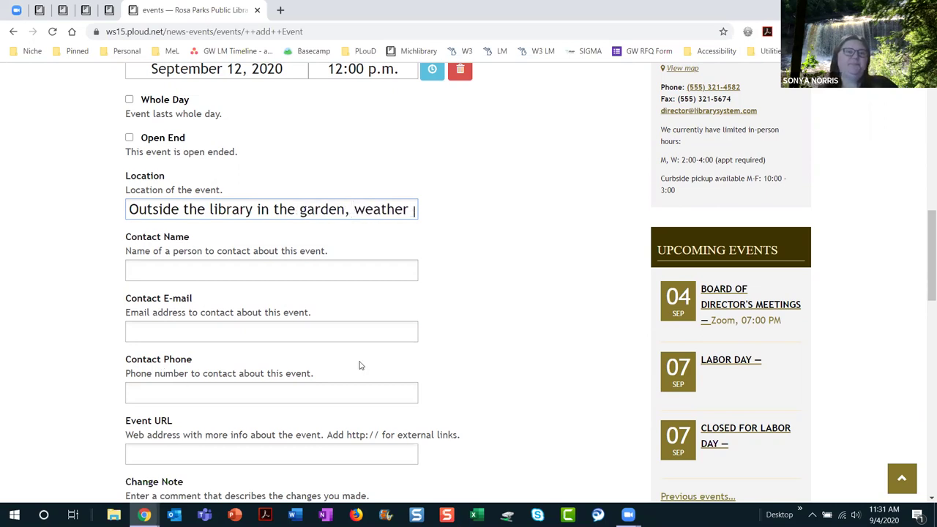
# Step: Enter the attendee note: 'Limit of 5 attendees', please register to attend
pyautogui.scroll(-2, 395, 338)
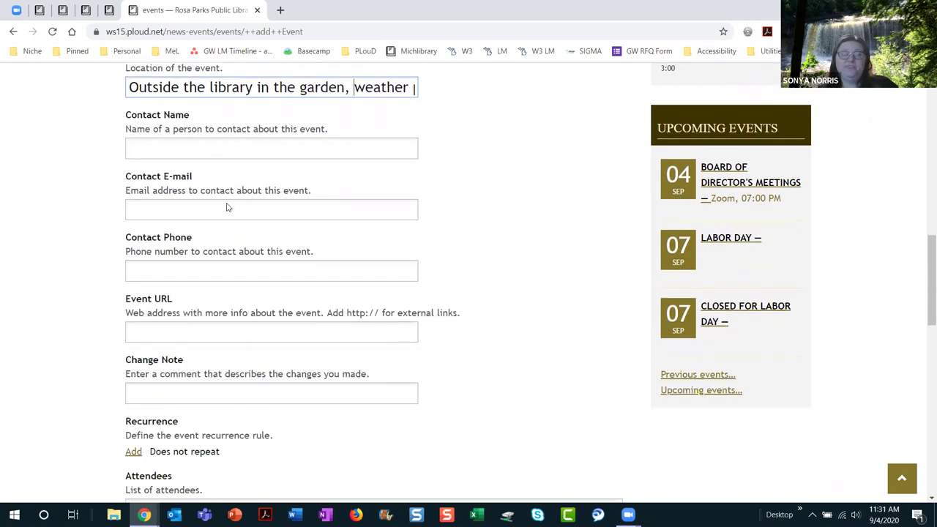
pyautogui.scroll(-3, 467, 376)
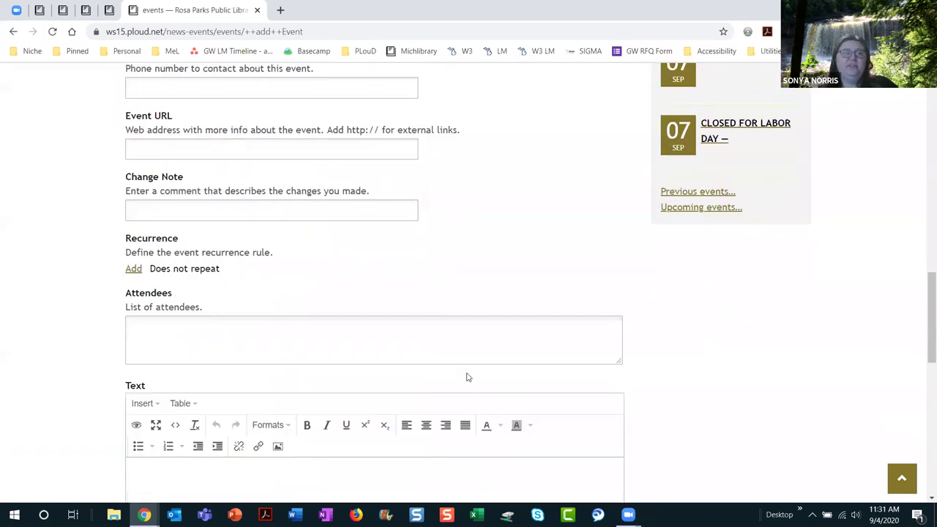
pyautogui.click(200, 352)
pyautogui.write('Limit of 5 attendees.')
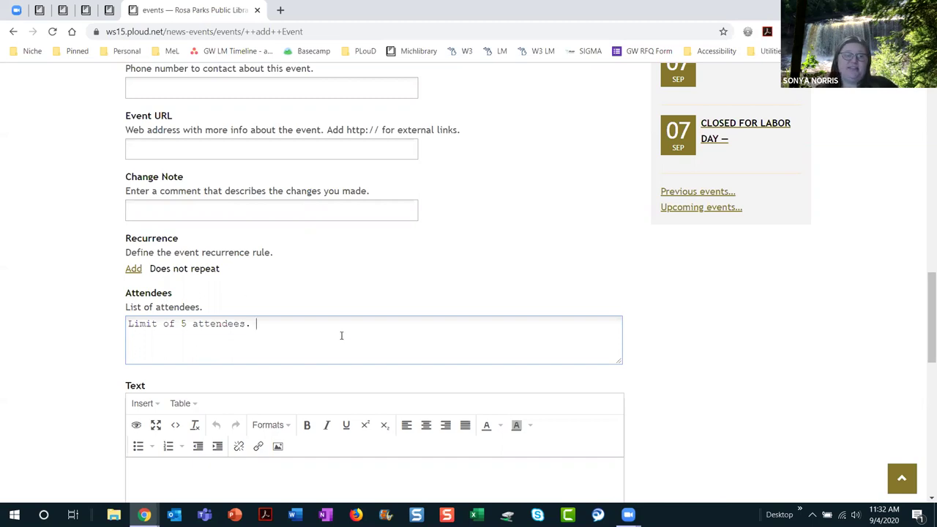
pyautogui.write('Please regi')
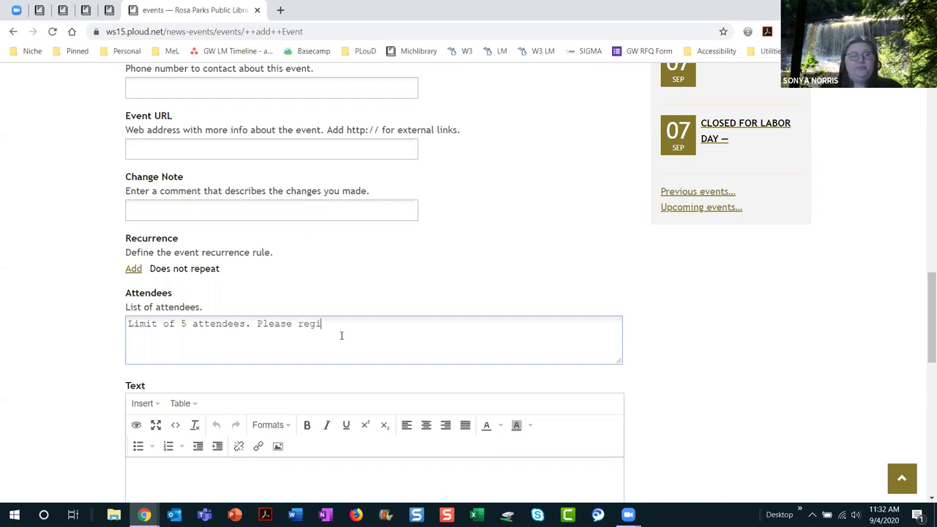
pyautogui.write('ster to attend.')
# Step: Attach Muslim woman.jpg from the Images folder as the event's lead image
pyautogui.scroll(-3, 524, 325)
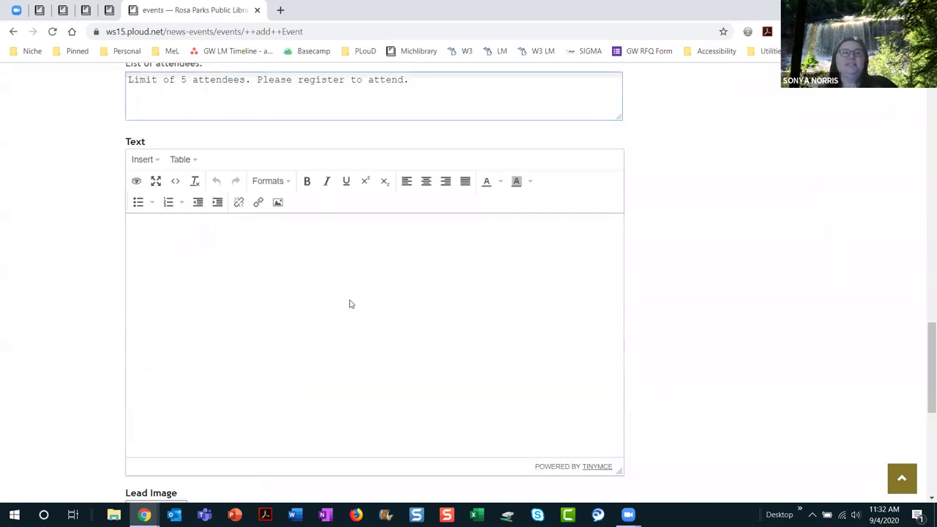
pyautogui.scroll(-4, 445, 329)
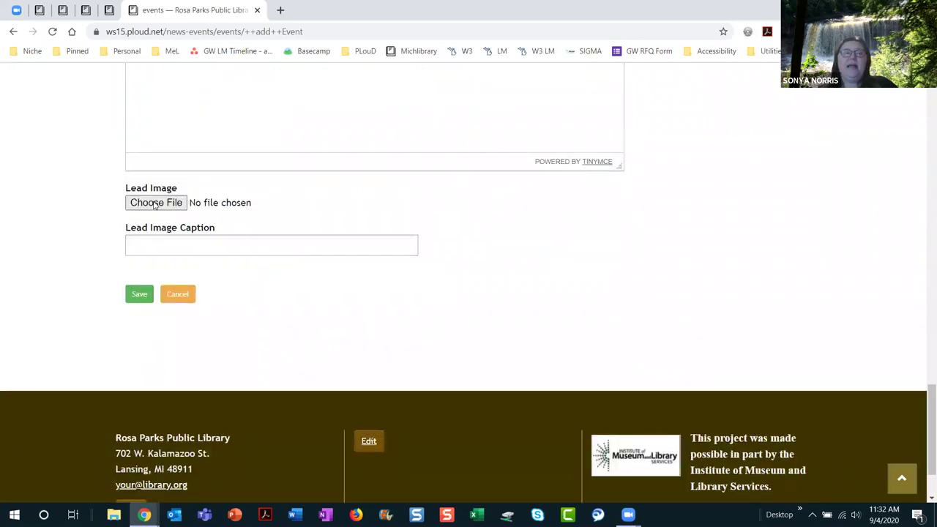
pyautogui.click(155, 205)
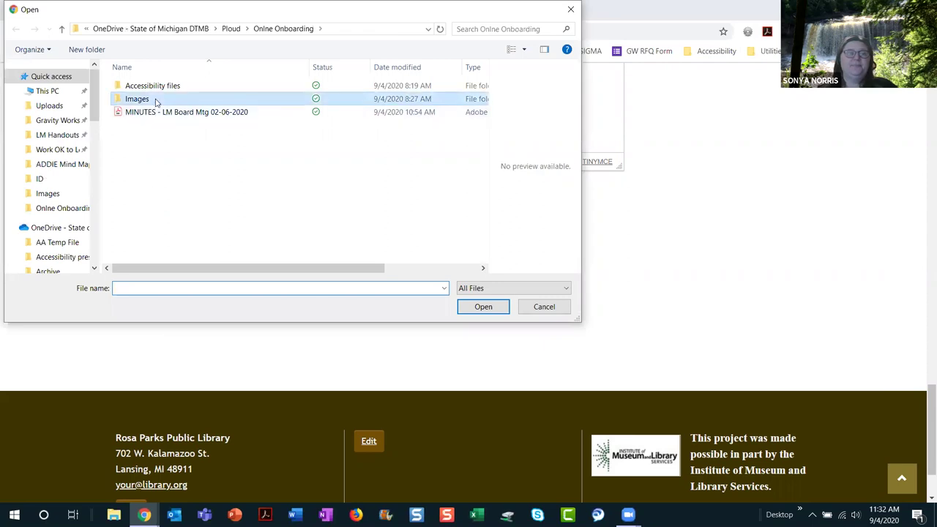
pyautogui.doubleClick(155, 100)
pyautogui.doubleClick(281, 207)
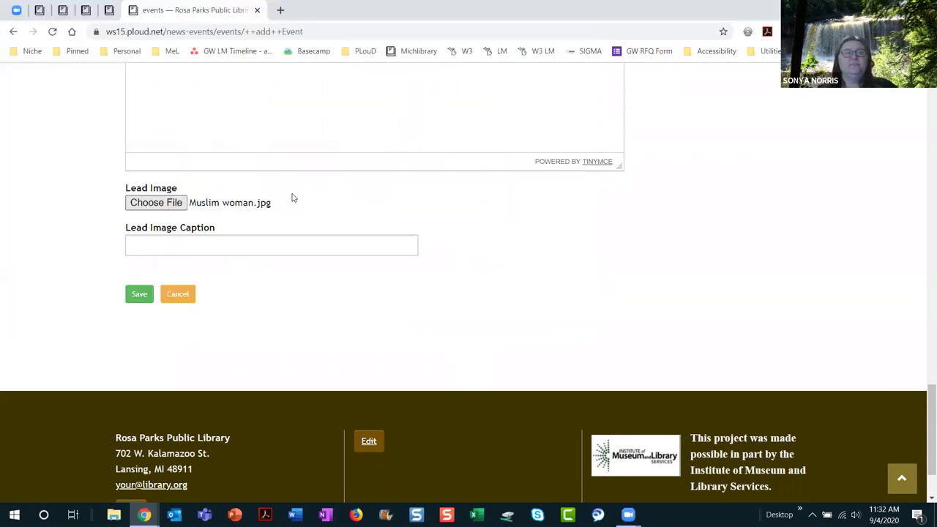
# Step: Caption the lead image with the guest's name and save the event
pyautogui.click(259, 240)
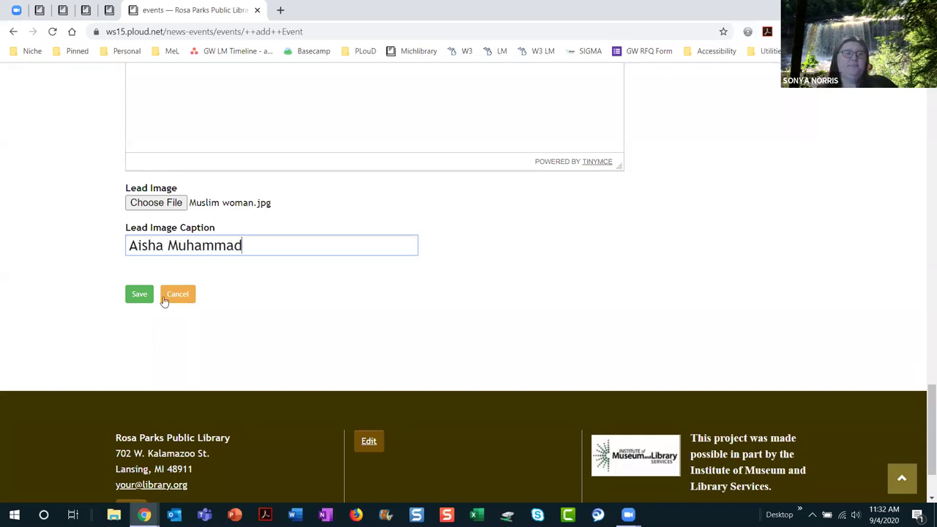
pyautogui.click(135, 300)
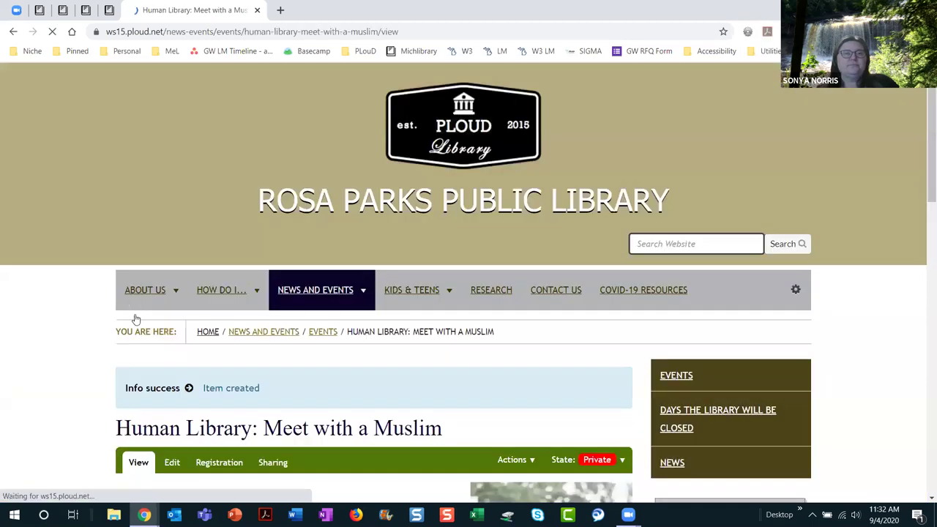
# Step: Change the Human Library event's state to Published and go to its Registration settings
pyautogui.scroll(-1, 590, 389)
pyautogui.scroll(-3, 447, 408)
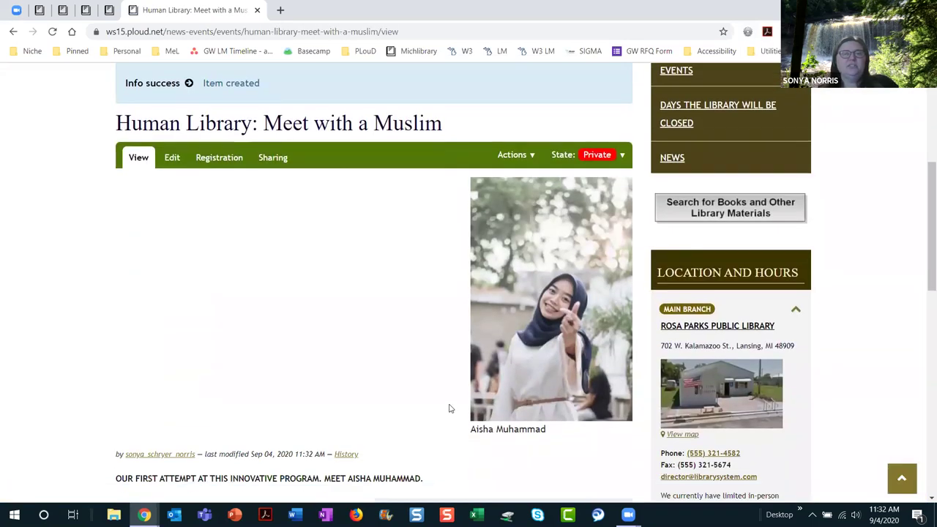
pyautogui.scroll(-3, 450, 408)
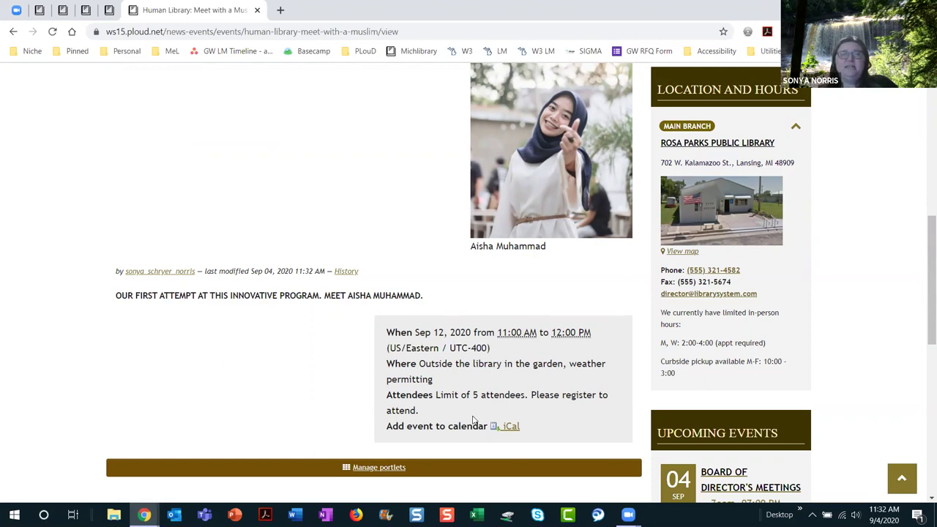
pyautogui.scroll(3, 468, 387)
pyautogui.scroll(-2, 469, 386)
pyautogui.scroll(-1, 469, 386)
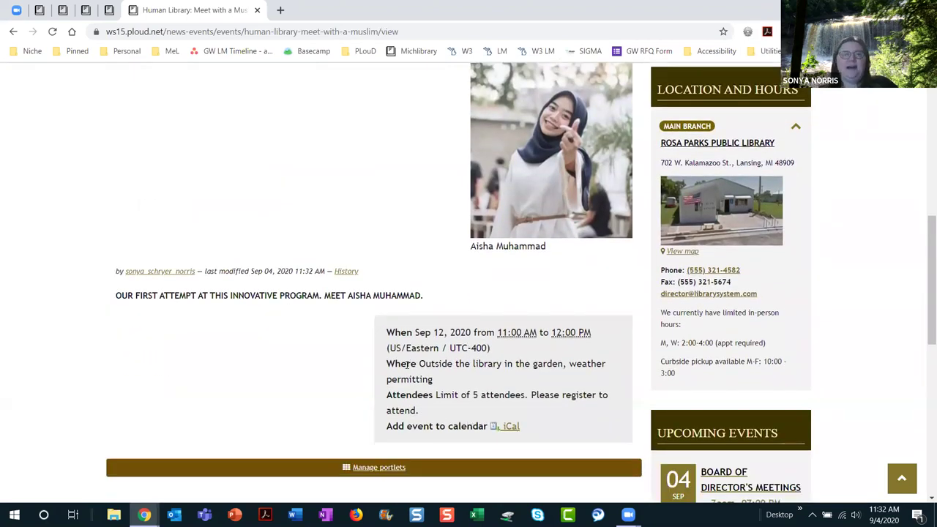
pyautogui.scroll(4, 375, 338)
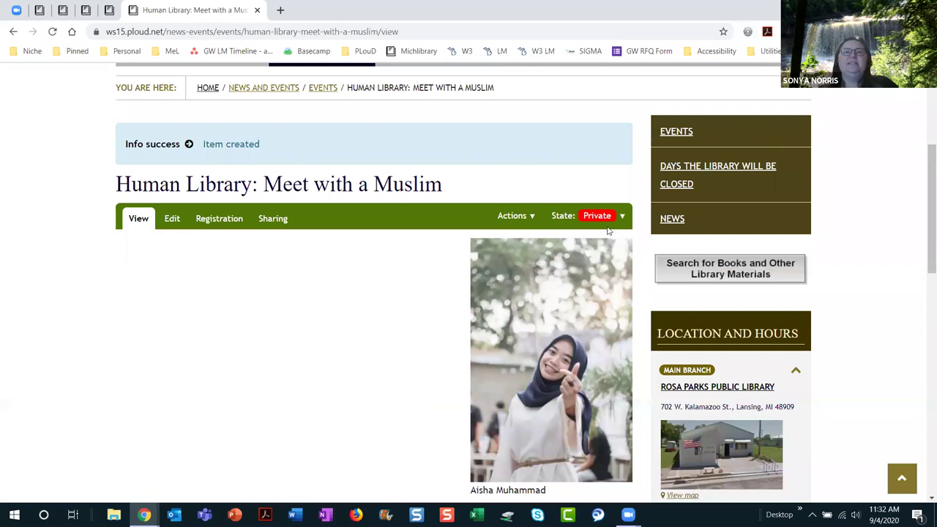
pyautogui.click(607, 232)
pyautogui.click(594, 242)
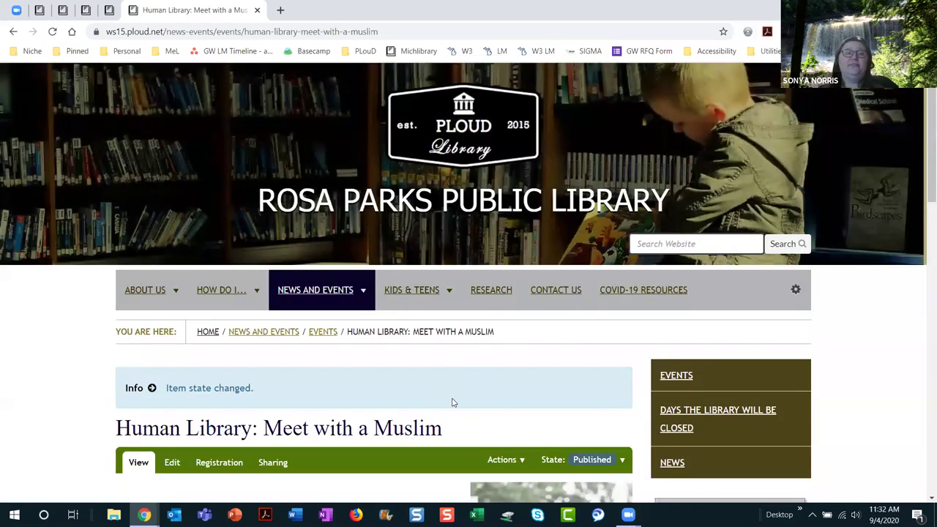
pyautogui.scroll(-3, 464, 399)
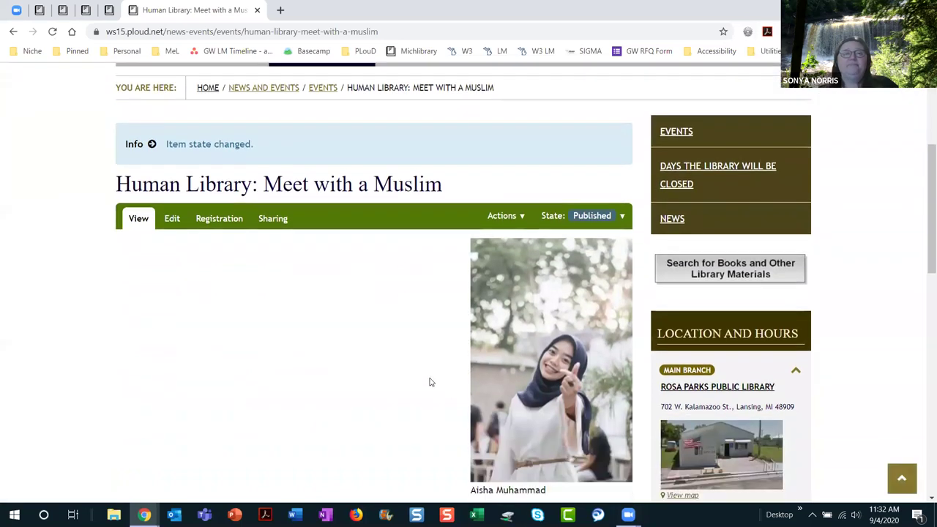
pyautogui.click(227, 221)
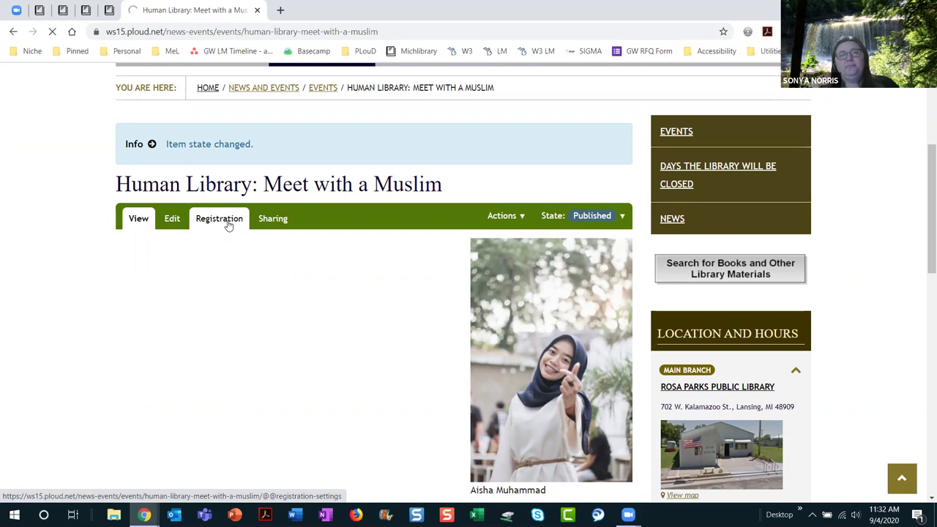
# Step: Turn on the registrant limit and change the maximum number of registrants from 1 to 5
pyautogui.scroll(-4, 448, 373)
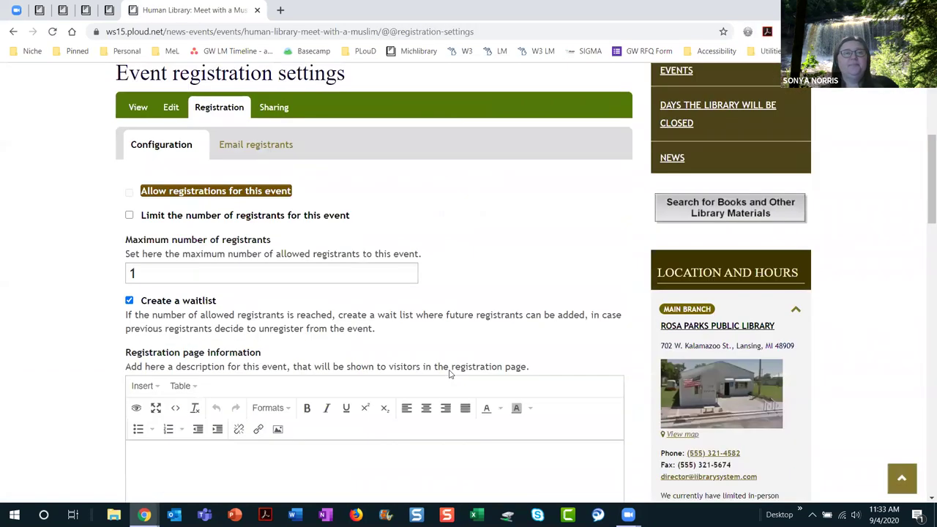
pyautogui.scroll(-1, 450, 373)
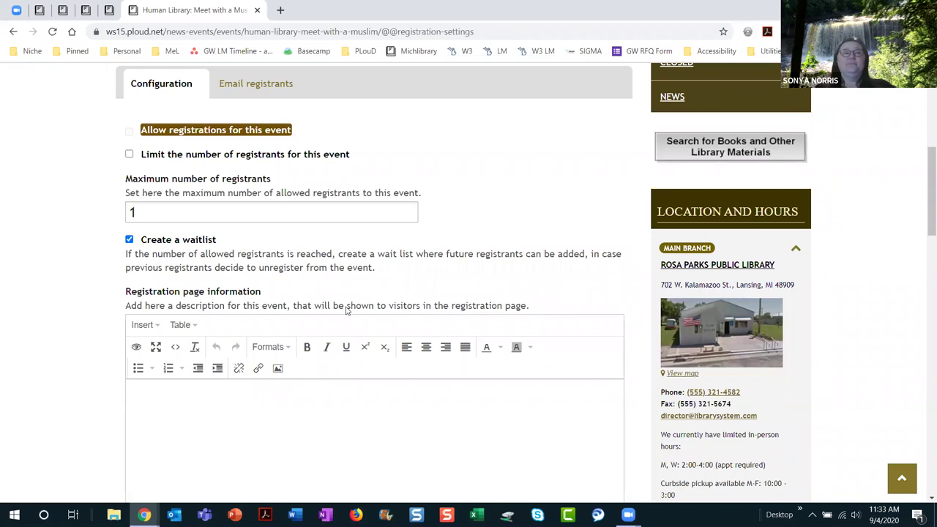
pyautogui.scroll(-1, 347, 310)
pyautogui.scroll(-1, 347, 310)
pyautogui.scroll(2, 347, 310)
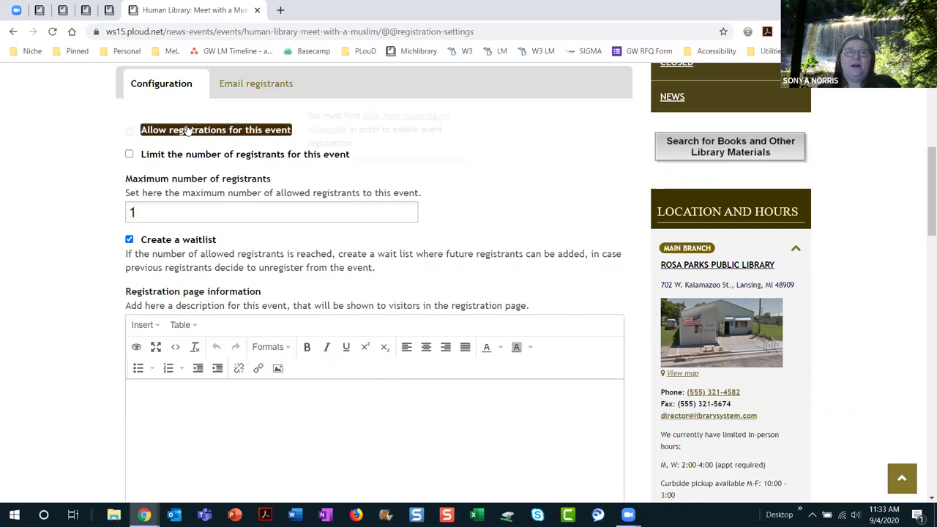
pyautogui.moveTo(189, 129)
pyautogui.click(186, 179)
pyautogui.click(129, 154)
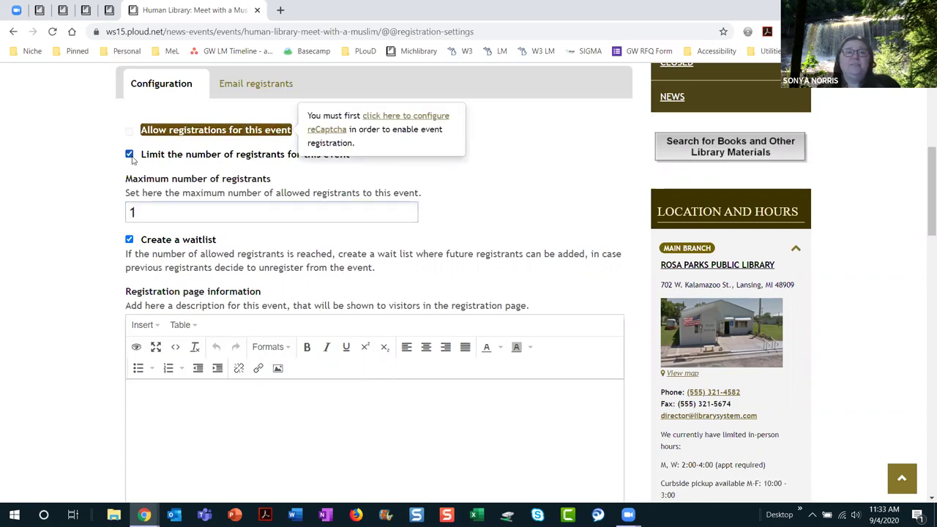
pyautogui.click(350, 207)
pyautogui.moveTo(200, 212); pyautogui.dragTo(76, 224)
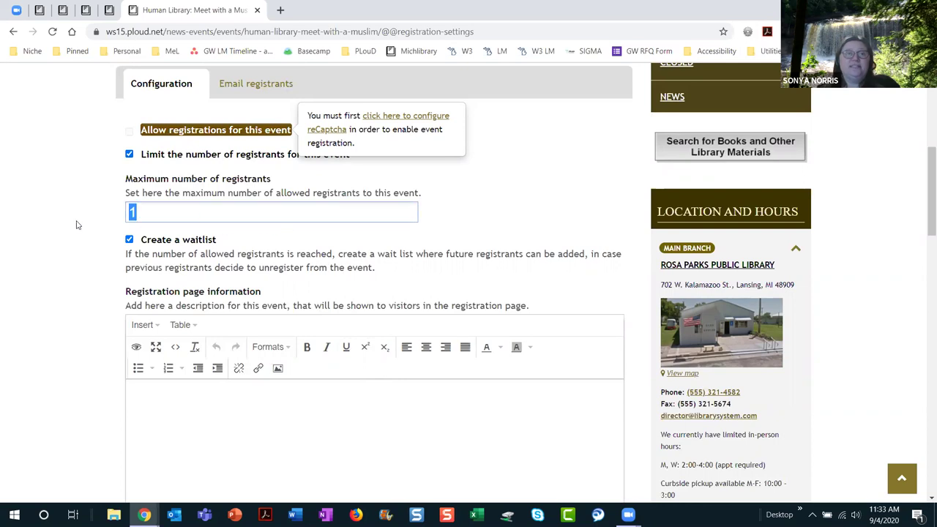
pyautogui.write('5')
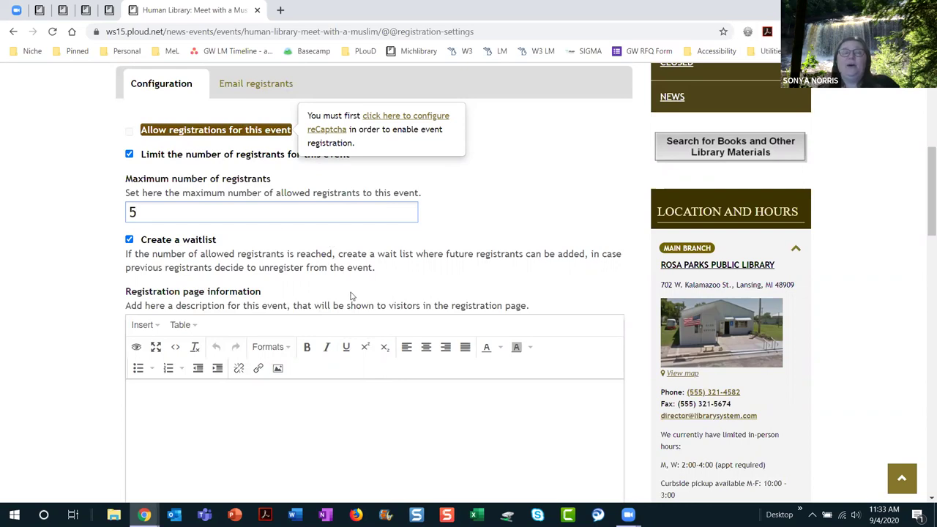
pyautogui.scroll(-1, 421, 418)
pyautogui.scroll(-2, 421, 417)
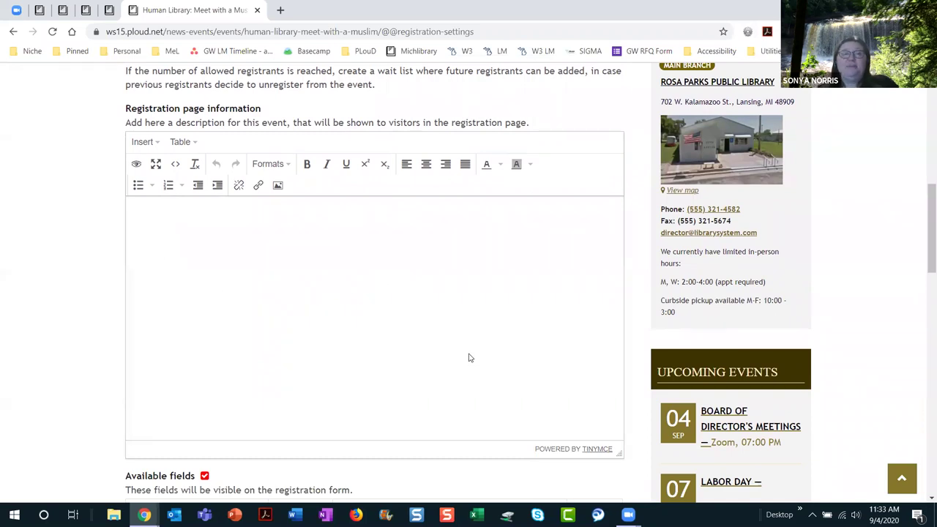
# Step: Move Comments from the available fields into the registration form fields
pyautogui.scroll(-3, 472, 356)
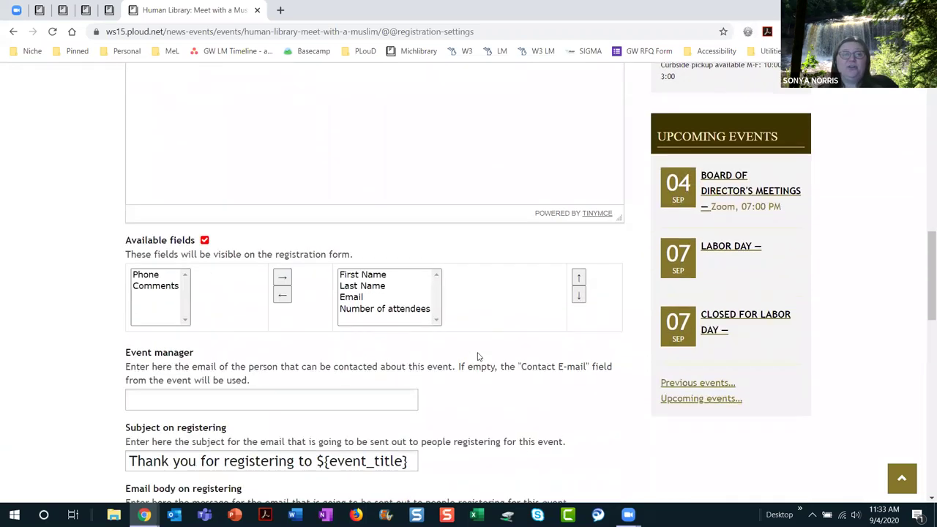
pyautogui.scroll(-1, 216, 301)
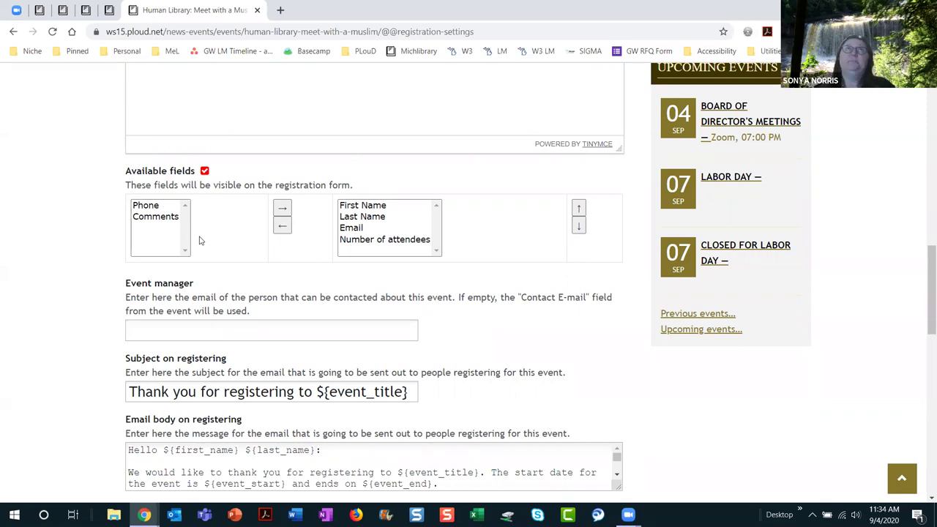
pyautogui.click(161, 217)
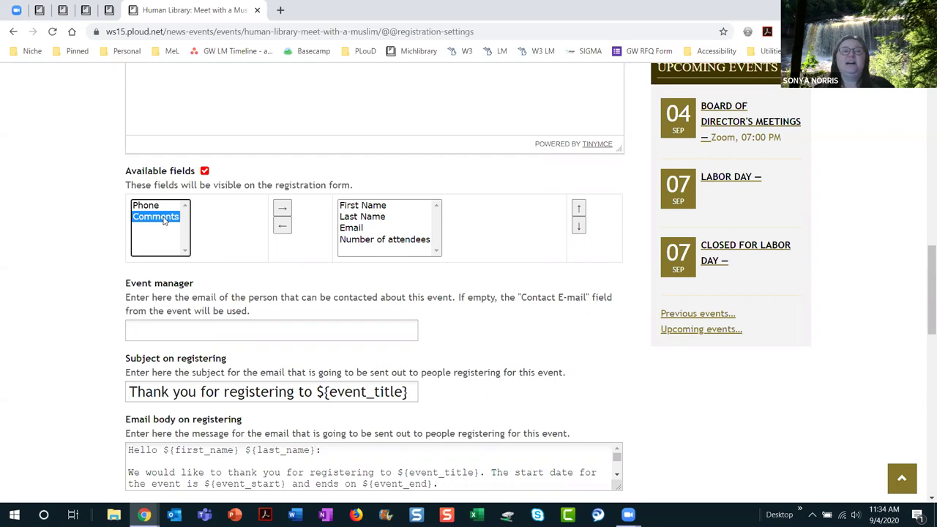
pyautogui.click(282, 209)
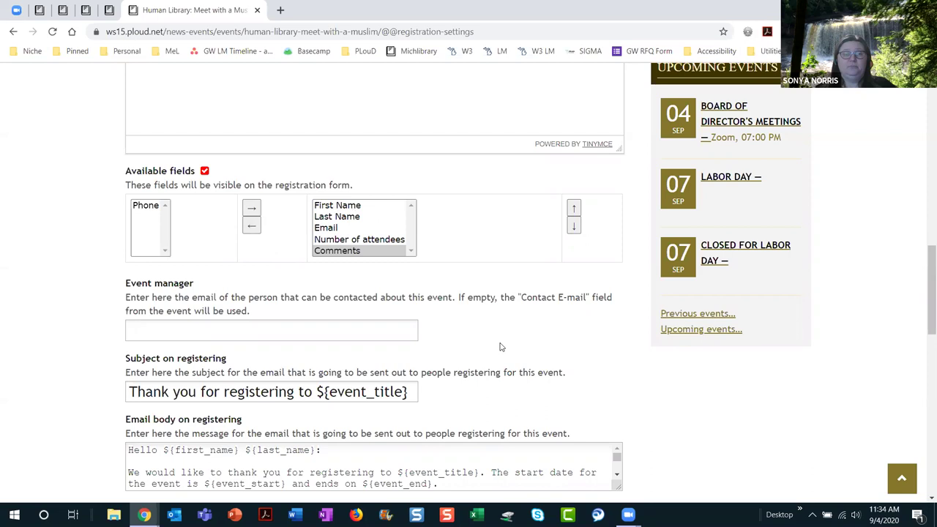
# Step: Review the registration email template's ${event_title} and ${unsubscribe_url} placeholders, enlarging the body box
pyautogui.scroll(-2, 506, 349)
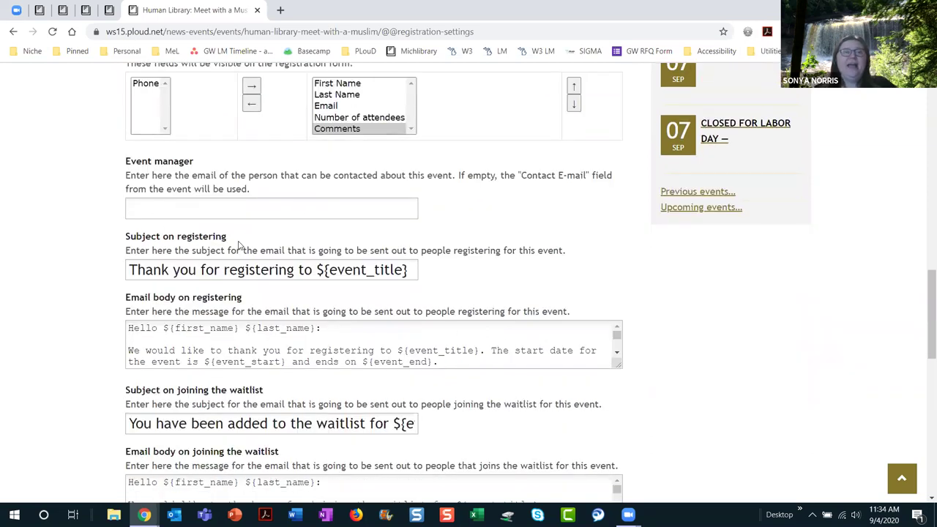
pyautogui.scroll(-2, 288, 292)
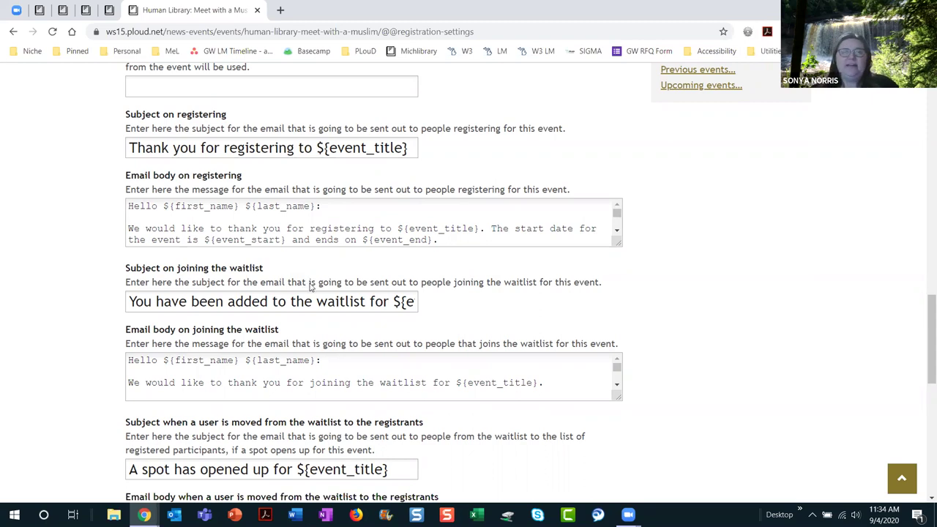
pyautogui.moveTo(399, 227); pyautogui.dragTo(479, 226)
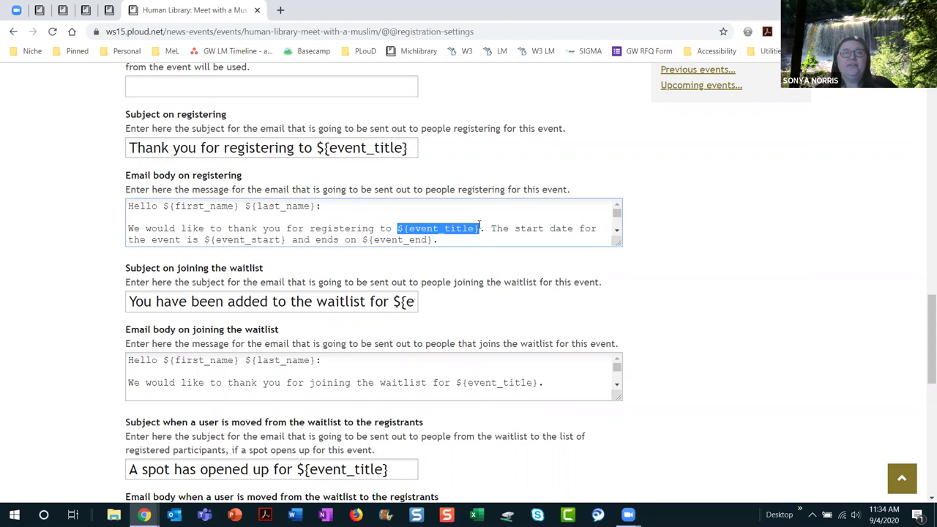
pyautogui.scroll(-3, 368, 227)
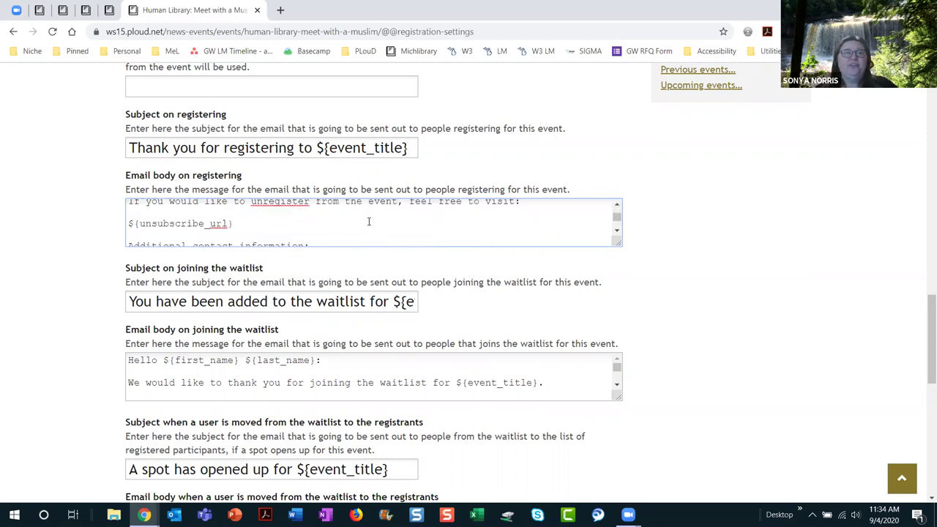
pyautogui.moveTo(232, 223); pyautogui.dragTo(127, 224)
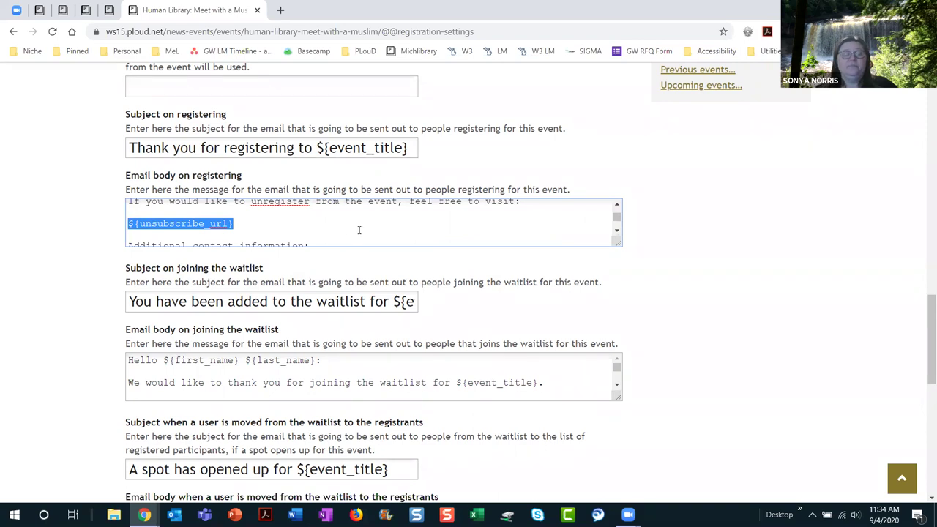
pyautogui.moveTo(619, 243); pyautogui.dragTo(732, 451)
pyautogui.click(577, 332)
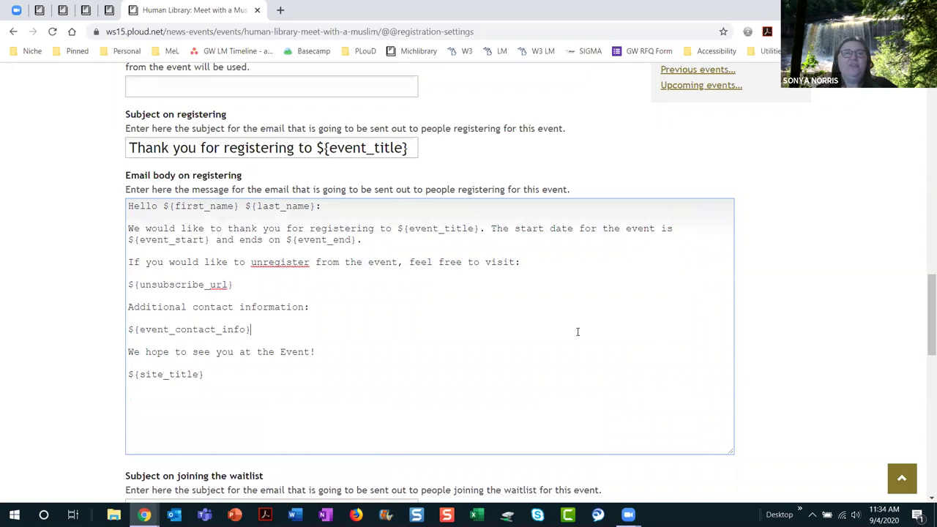
pyautogui.scroll(1, 577, 330)
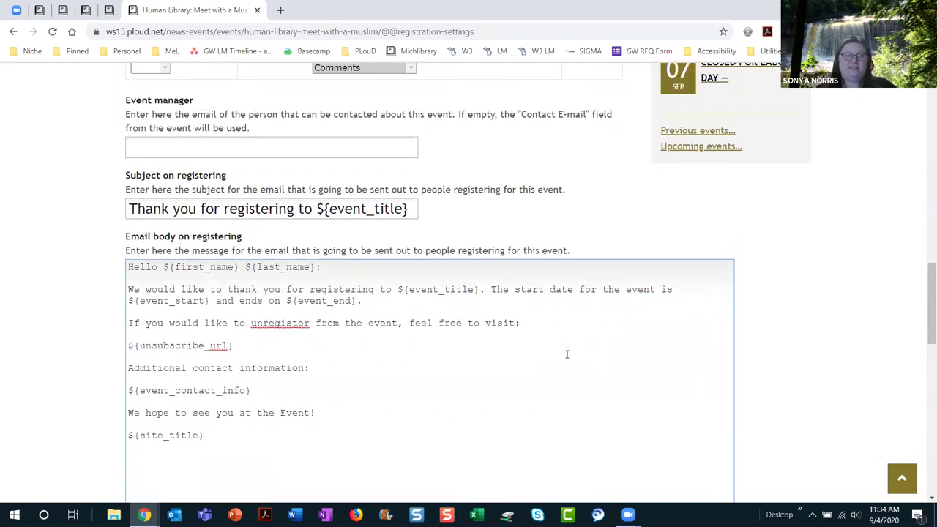
pyautogui.scroll(-5, 576, 336)
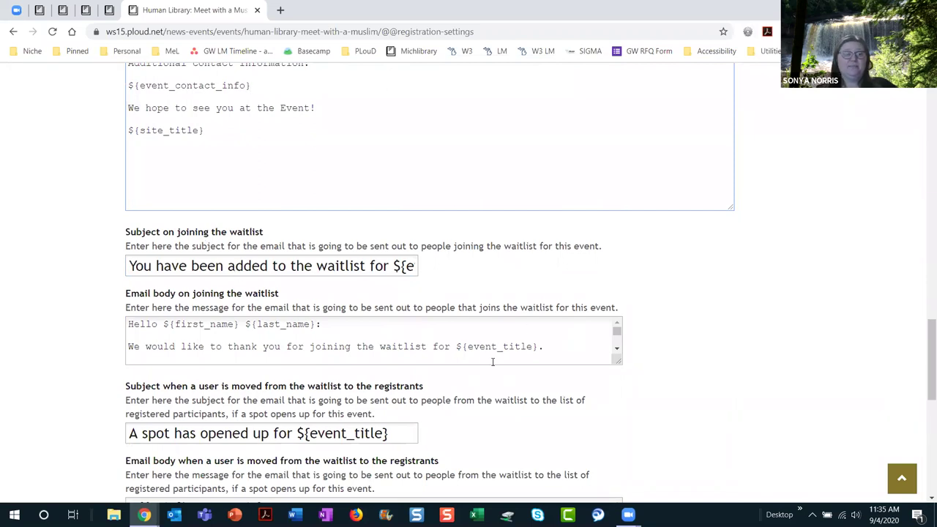
pyautogui.scroll(-4, 664, 378)
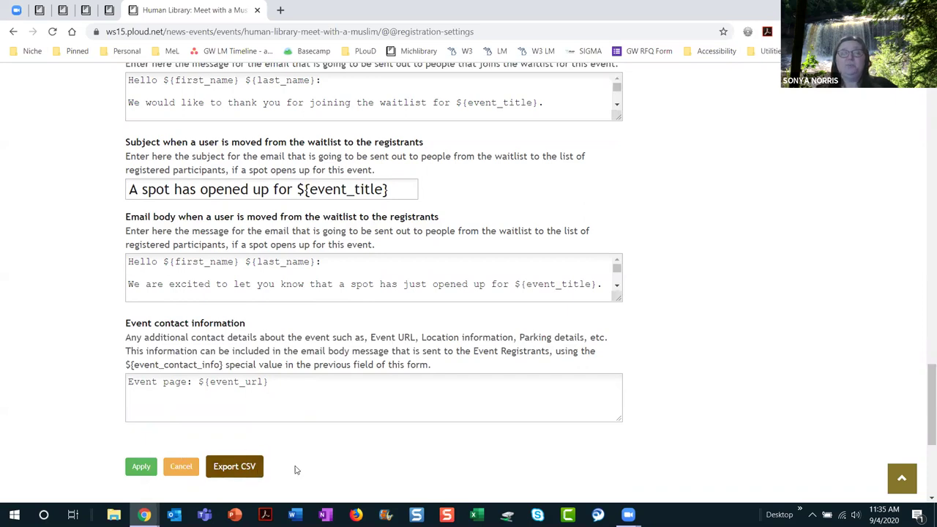
pyautogui.scroll(13, 366, 413)
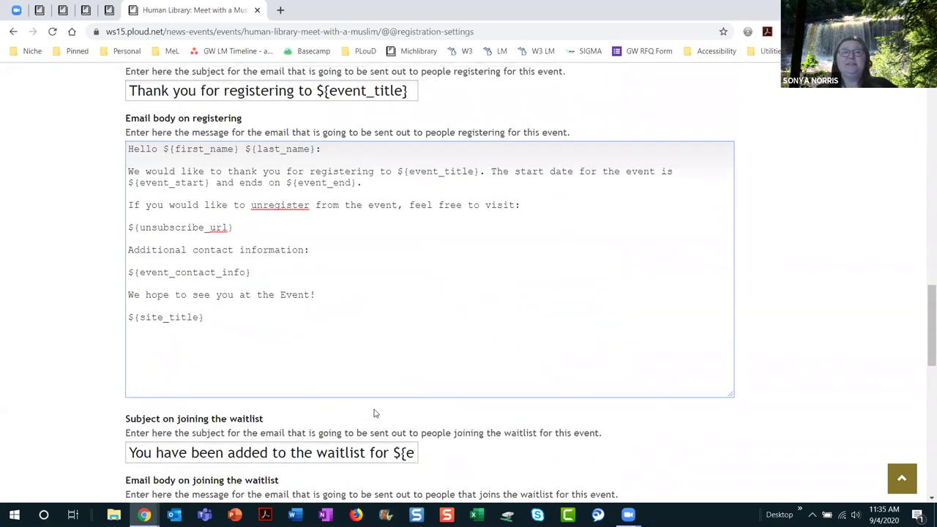
pyautogui.scroll(5, 391, 412)
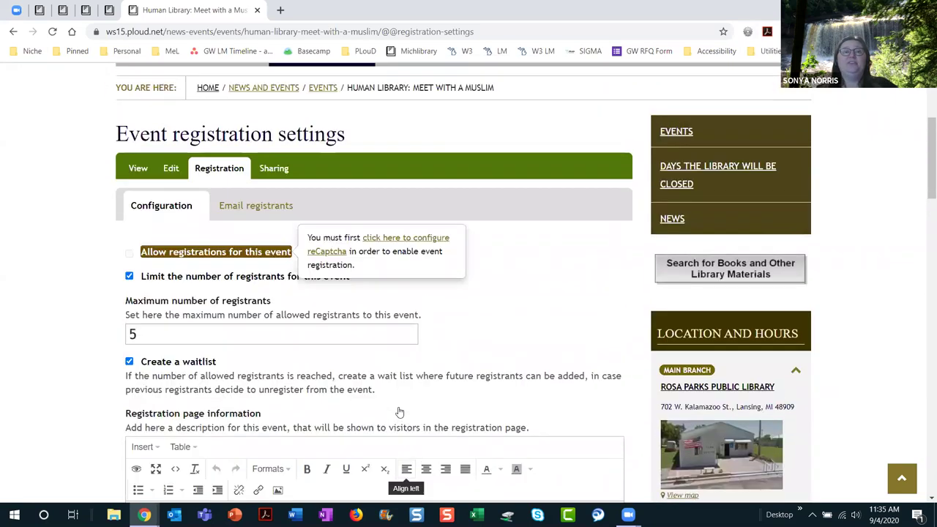
# Step: On Email registrants, enter the subject 'Weather is great, come to the library for today's prog…'
pyautogui.click(268, 228)
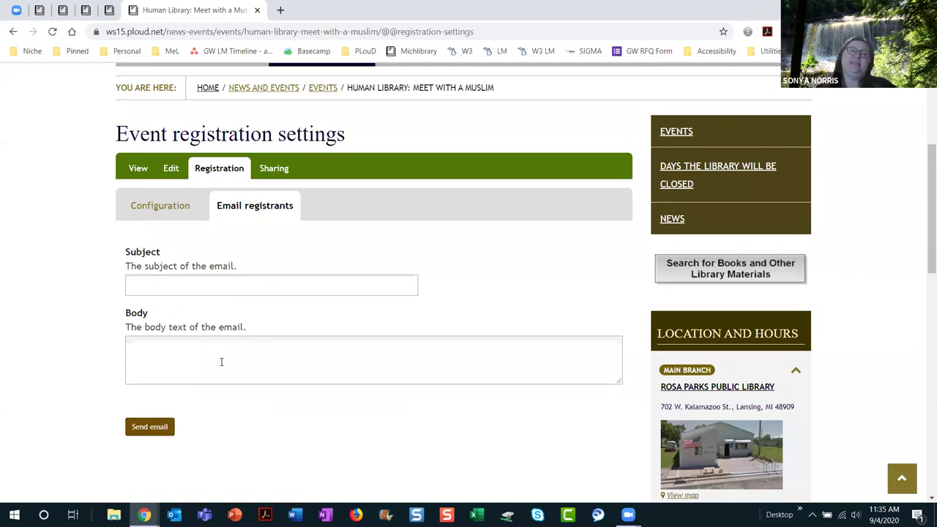
pyautogui.click(228, 284)
pyautogui.write('Weate')
pyautogui.press('BackSpace')
pyautogui.write('her is great')
pyautogui.write(', come to the library f')
pyautogui.write("or today's prog")
pyautogui.press('Tab')
# Step: Write the body saying the guest speaker will be in the garden from 11-12 today
pyautogui.write("You're ")
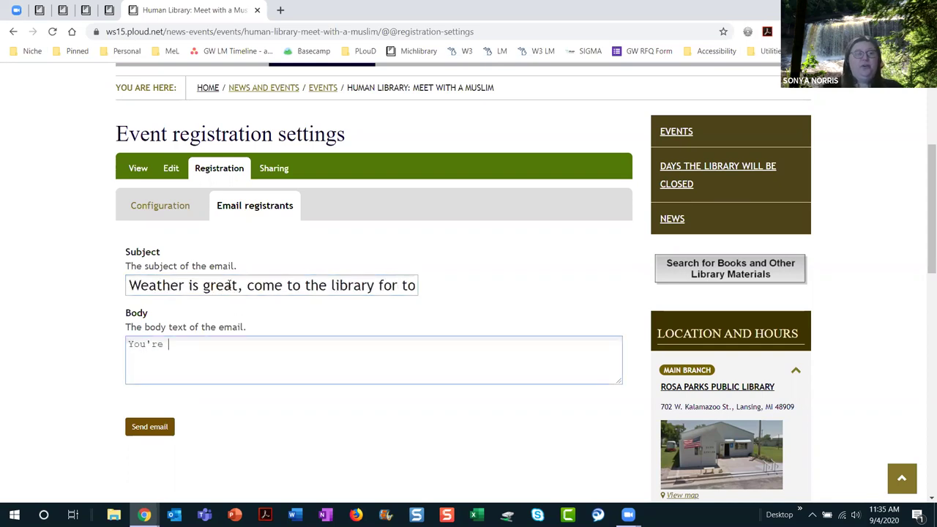
pyautogui.write('registered ')
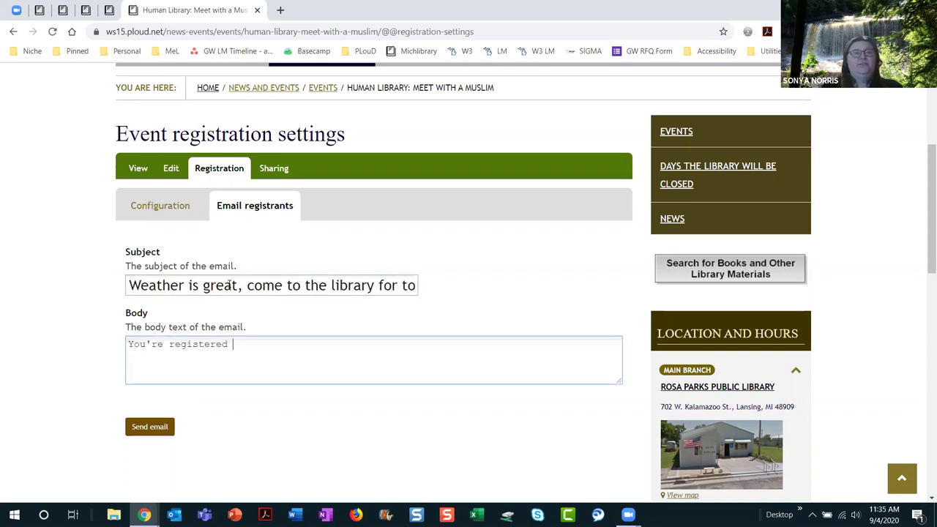
pyautogui.write('for Meet ')
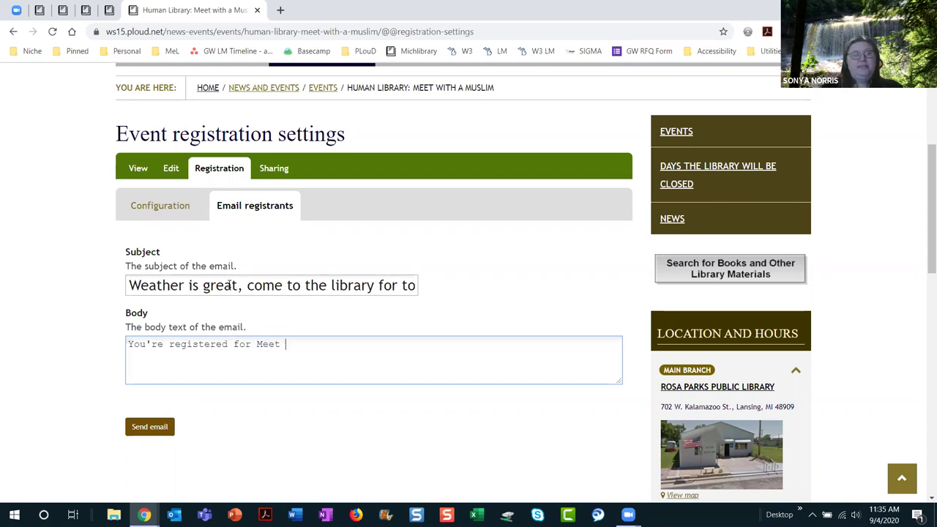
pyautogui.write('with a Muslim,')
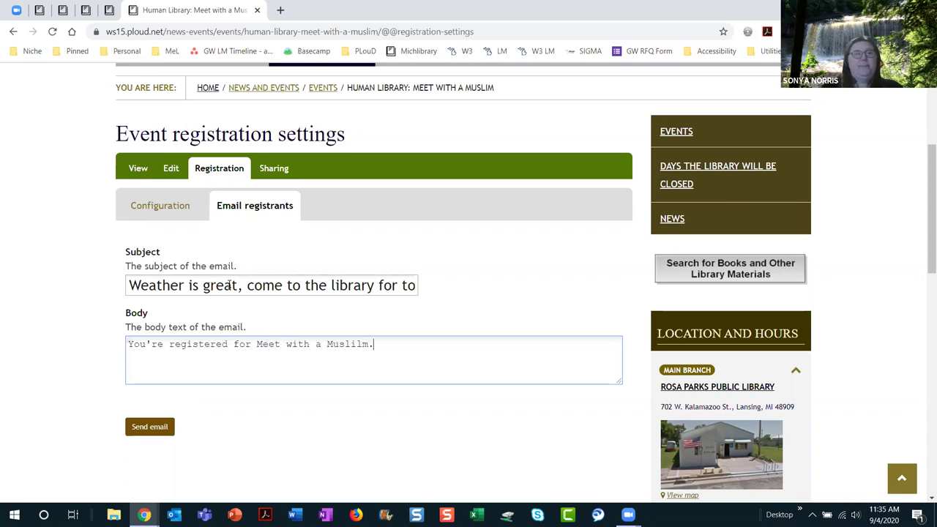
pyautogui.press('BackSpace')
pyautogui.press('BackSpace')
pyautogui.write('m. M')
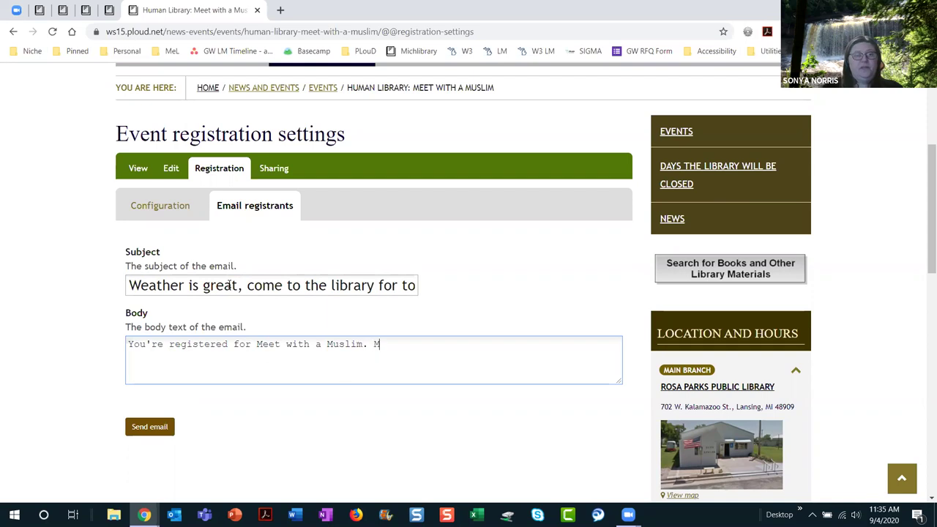
pyautogui.write('s. Muhammad')
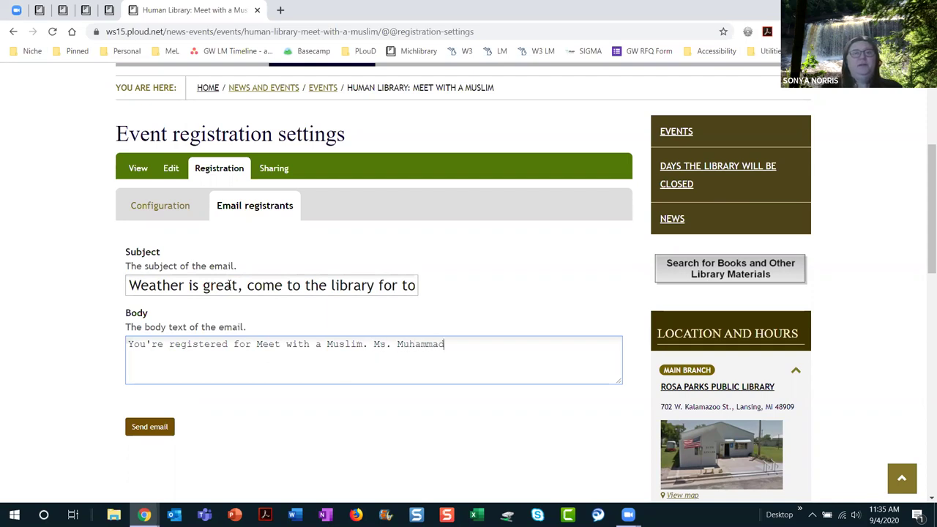
pyautogui.write(' will be in the garden from 11-12 today')
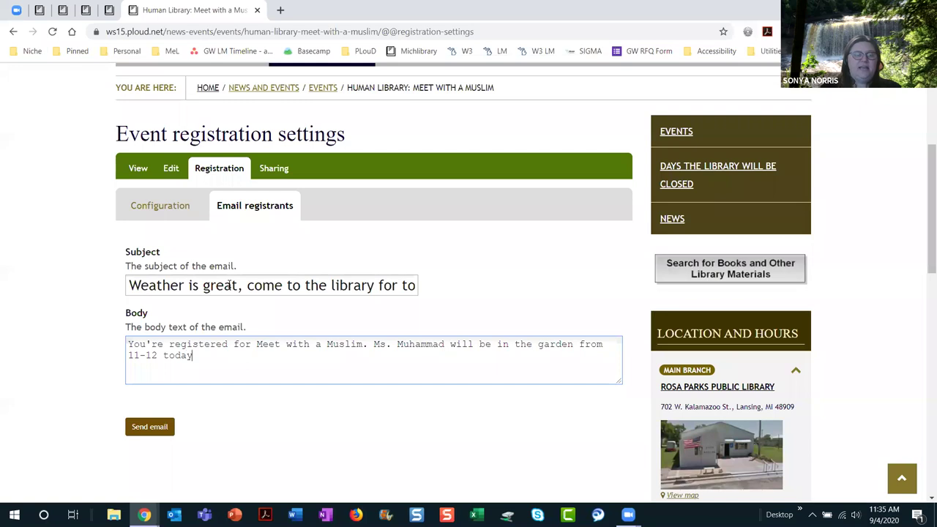
pyautogui.write(". We'")
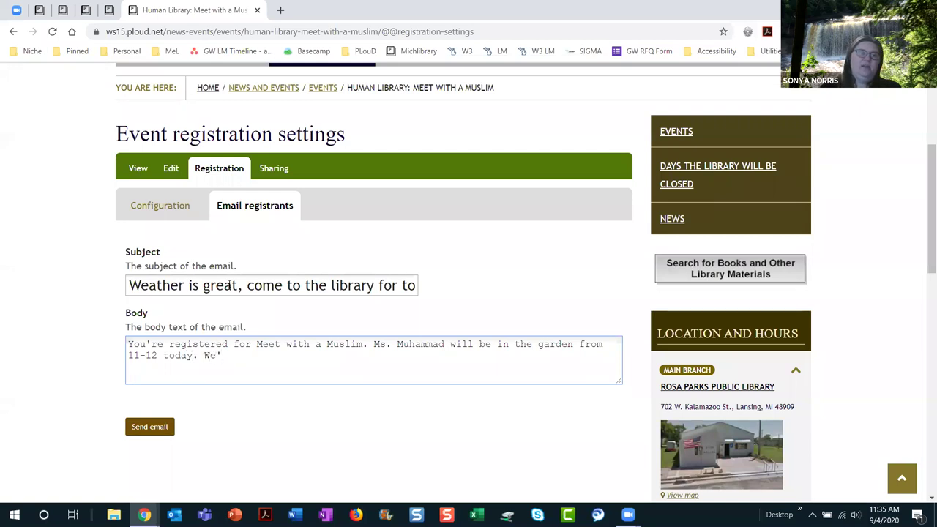
pyautogui.write('re ')
pyautogui.write('loo')
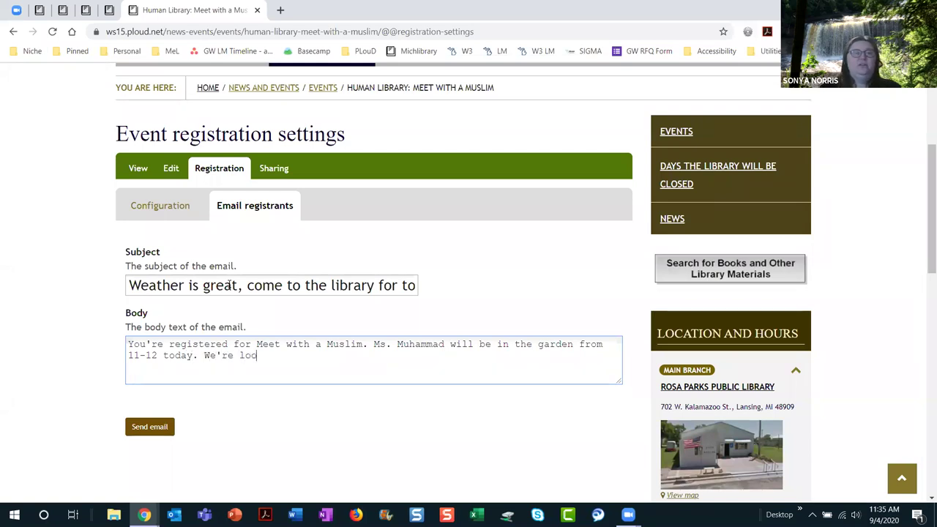
pyautogui.write('king forward to it.')
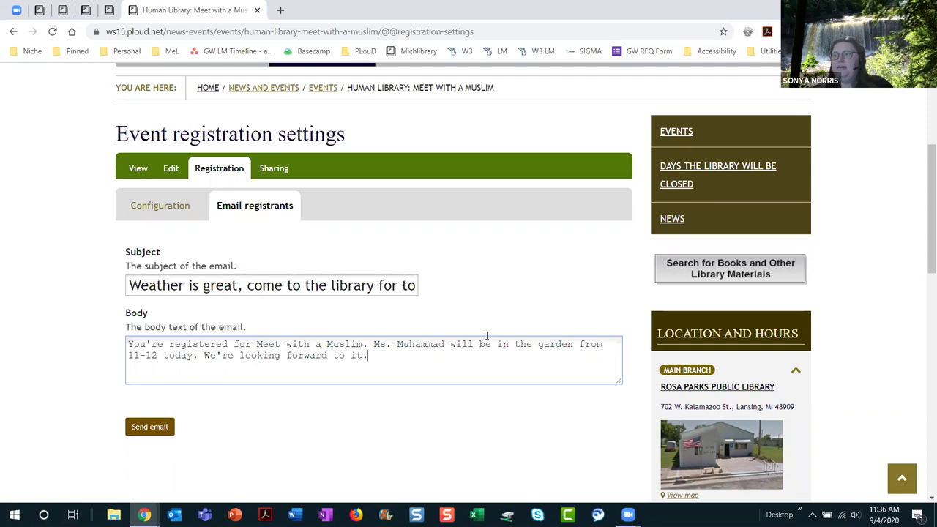
pyautogui.scroll(3, 488, 296)
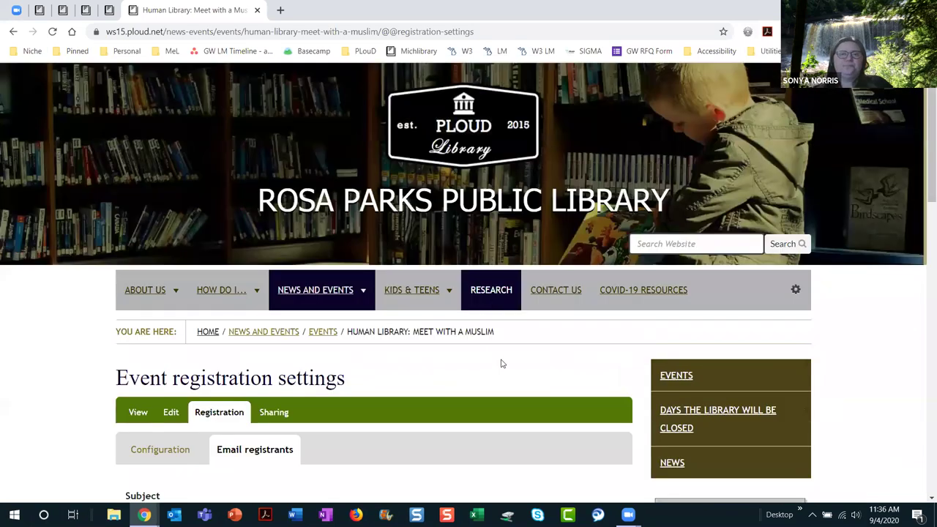
# Step: In a new tab, open Michlibrary's LOCALHOP Community Calendars page and scroll to Working Group Libraries
pyautogui.click(280, 10)
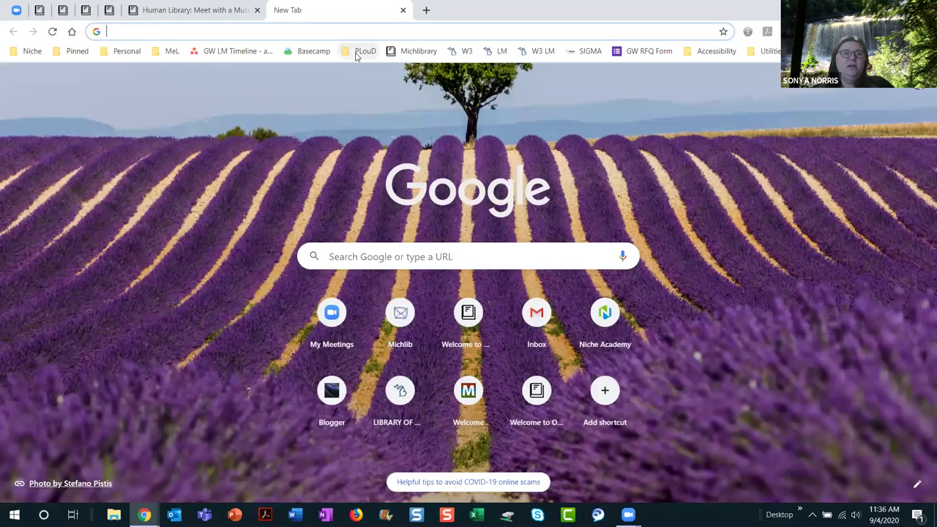
pyautogui.click(405, 53)
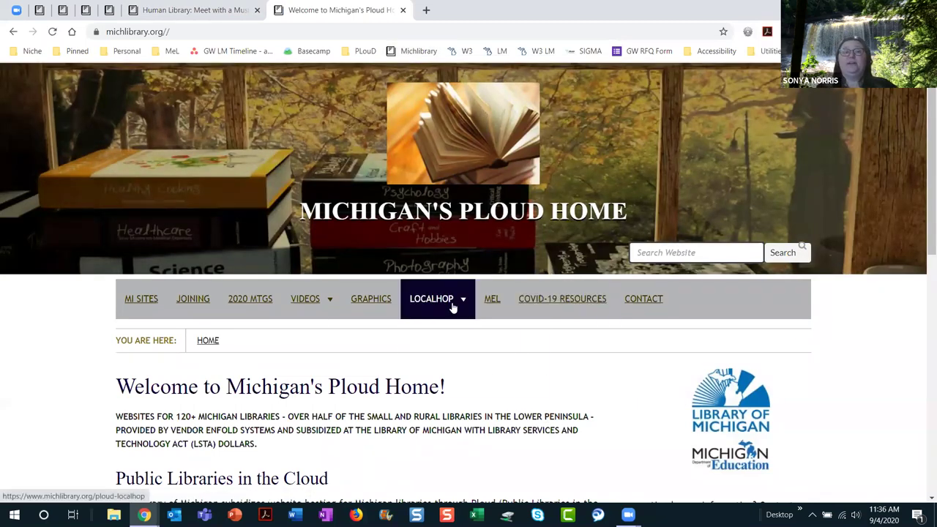
pyautogui.moveTo(453, 307)
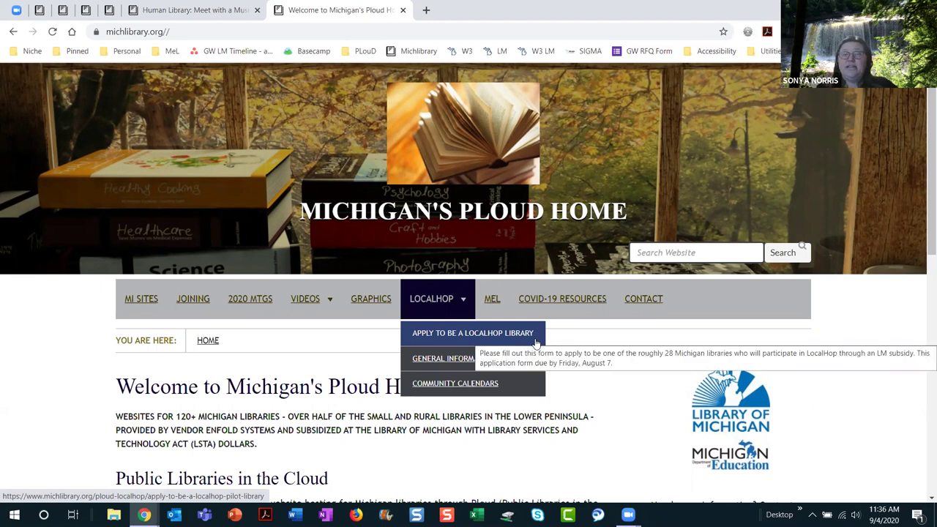
pyautogui.click(511, 385)
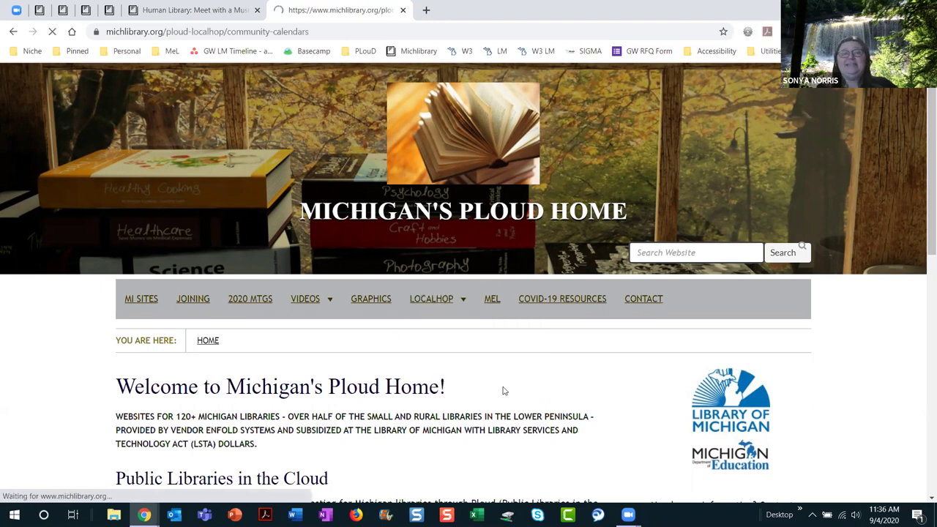
pyautogui.scroll(-5, 563, 395)
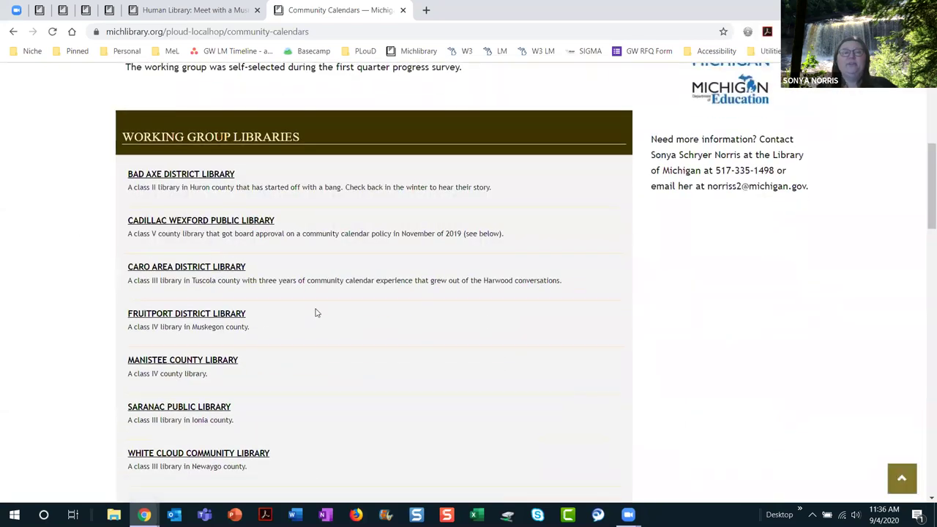
# Step: Open the Bad Axe District Library's community calendar and scroll through its September 2020 events
pyautogui.click(200, 176)
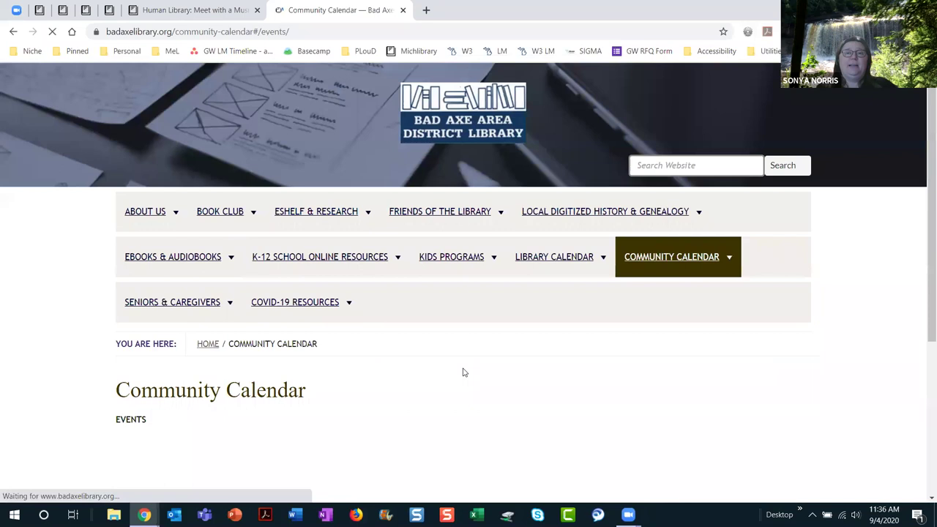
pyautogui.scroll(-5, 469, 373)
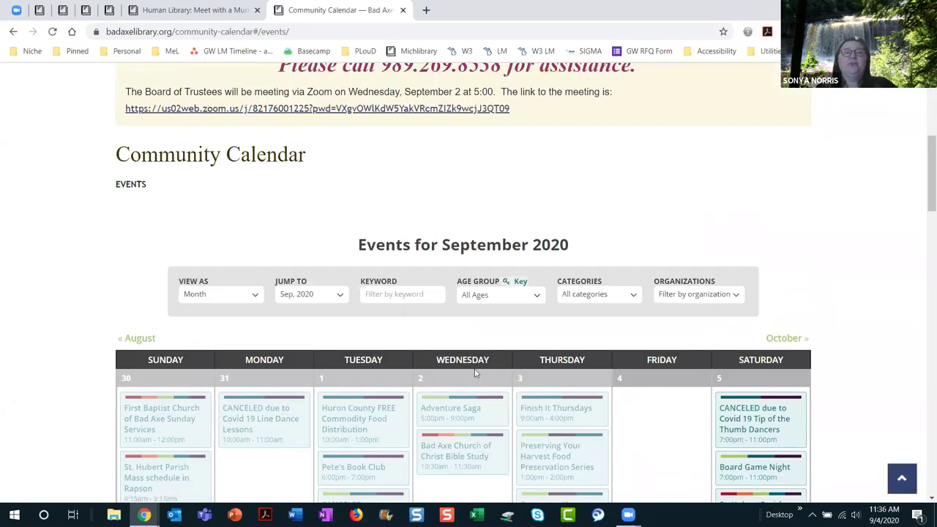
pyautogui.scroll(-3, 475, 373)
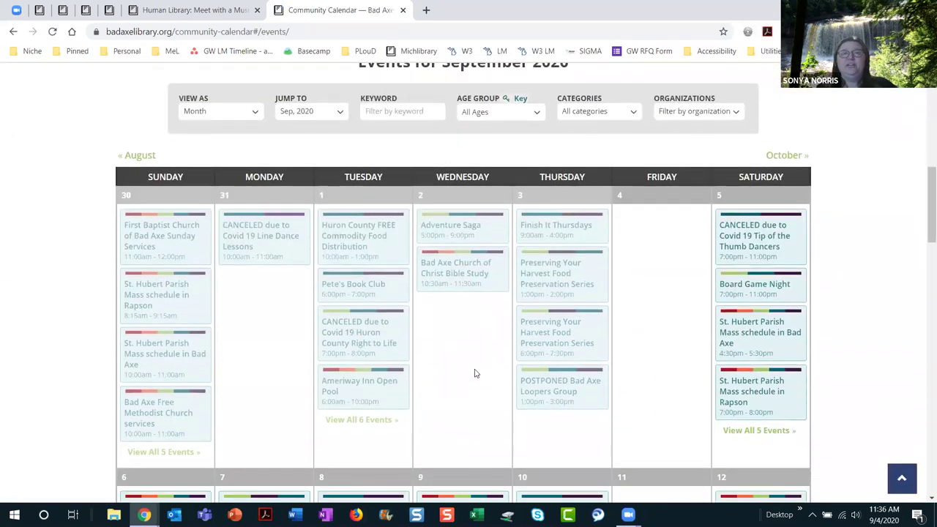
pyautogui.scroll(2, 540, 320)
pyautogui.moveTo(539, 320)
pyautogui.scroll(-1, 538, 320)
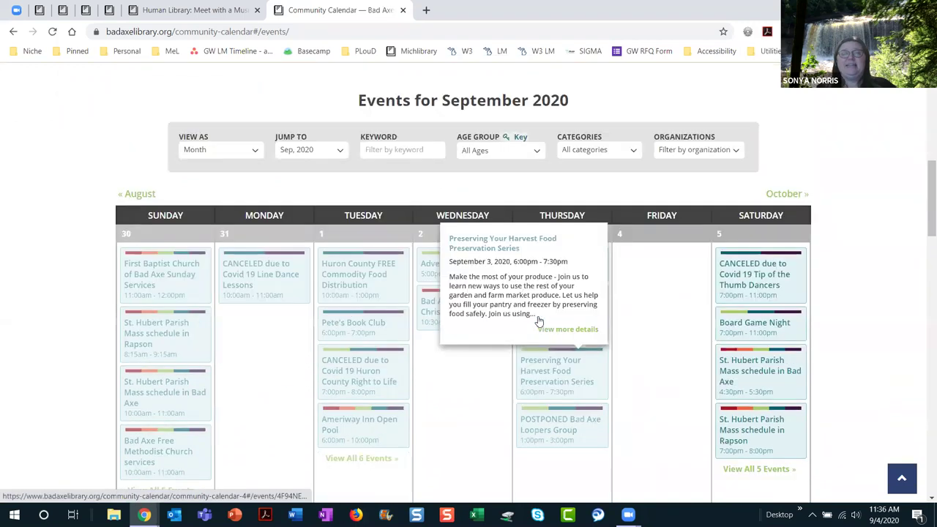
pyautogui.scroll(-5, 540, 320)
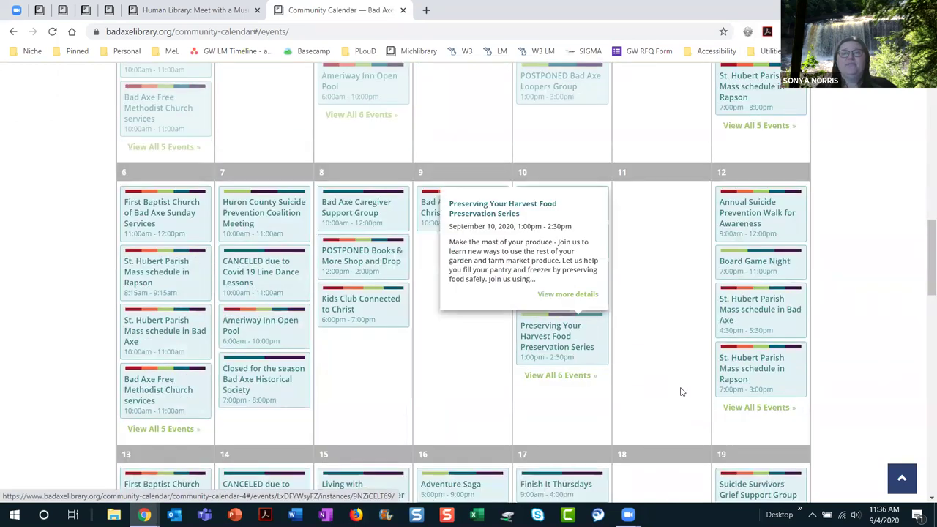
pyautogui.scroll(6, 680, 391)
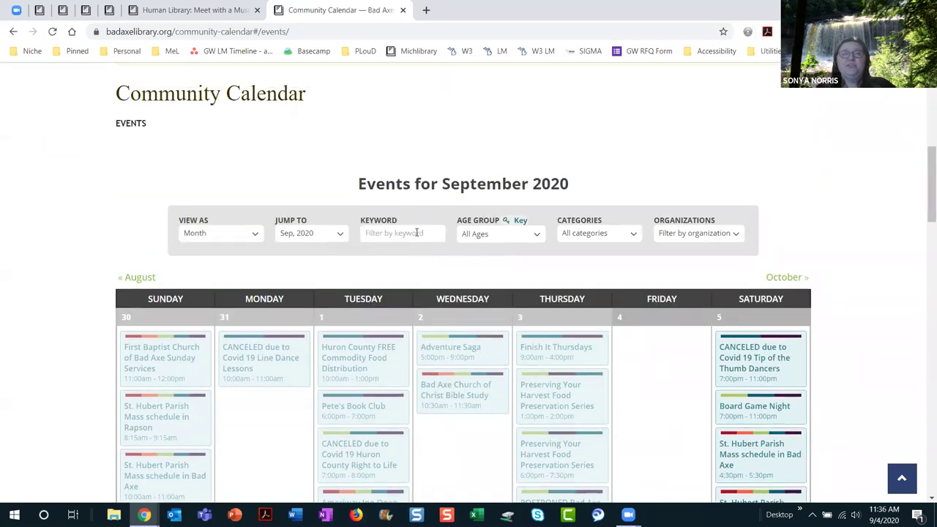
# Step: Check the Age Group, Categories and Organizations filter lists, then return to the top
pyautogui.click(537, 236)
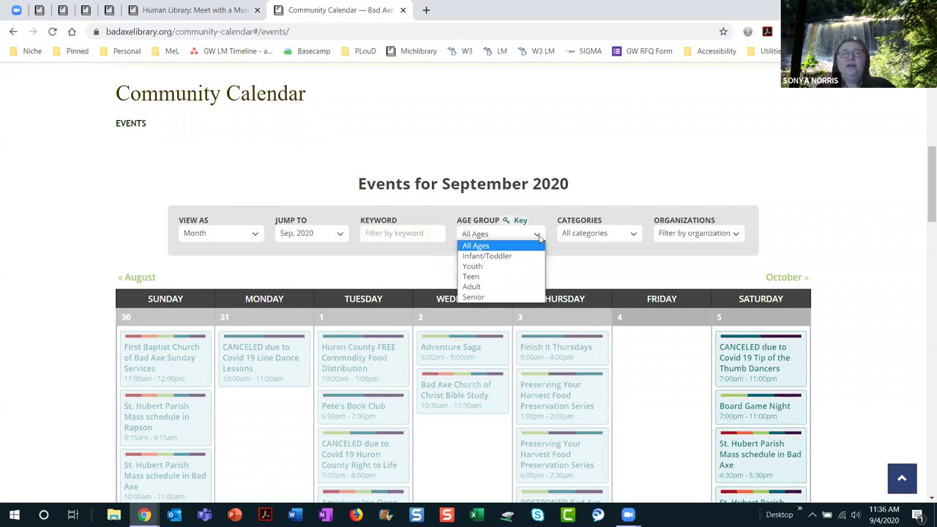
pyautogui.click(607, 236)
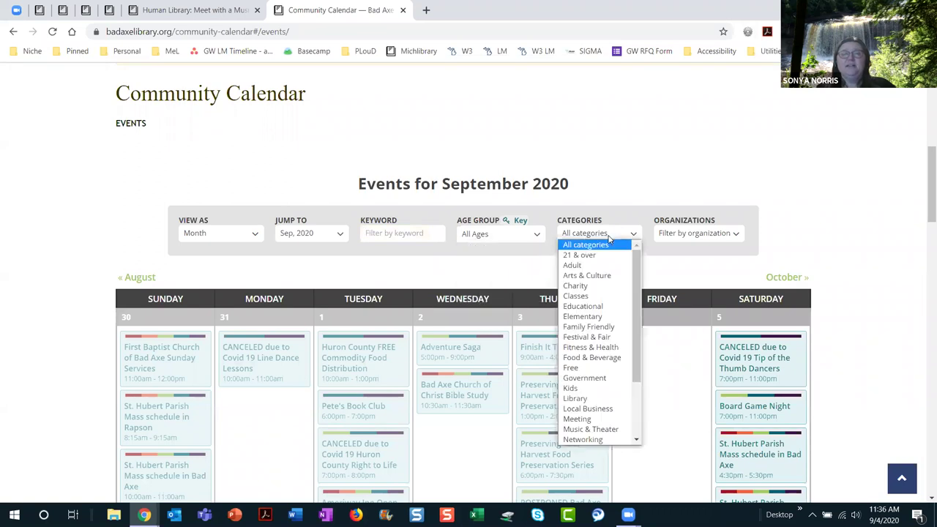
pyautogui.click(730, 237)
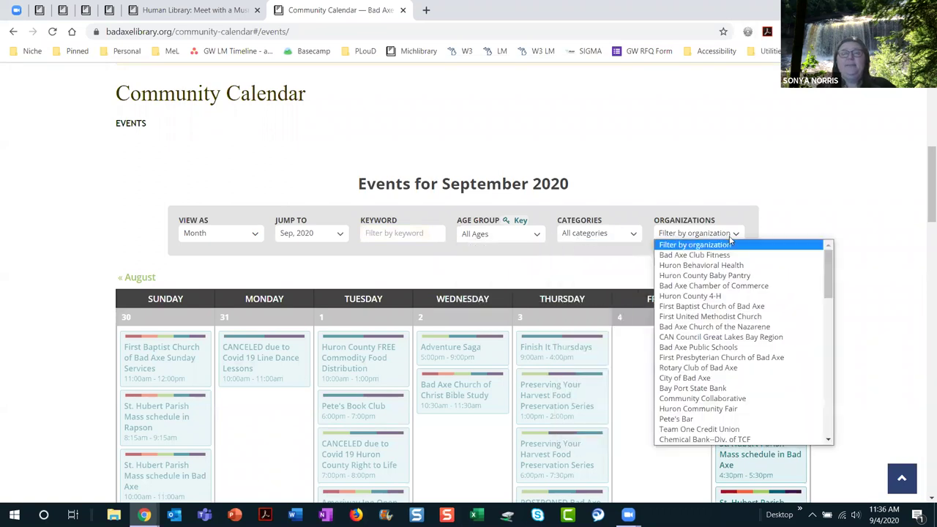
pyautogui.scroll(-3, 754, 282)
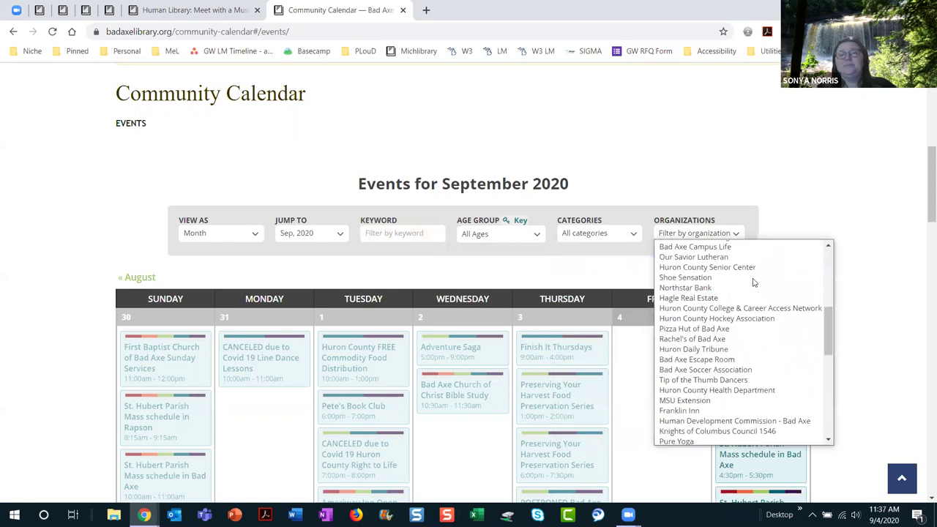
pyautogui.scroll(-2, 754, 283)
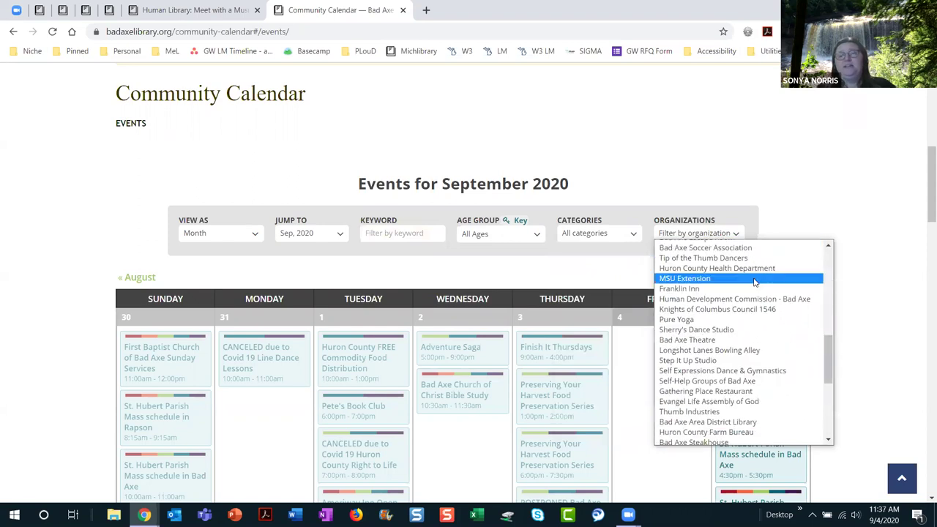
pyautogui.scroll(-5, 754, 282)
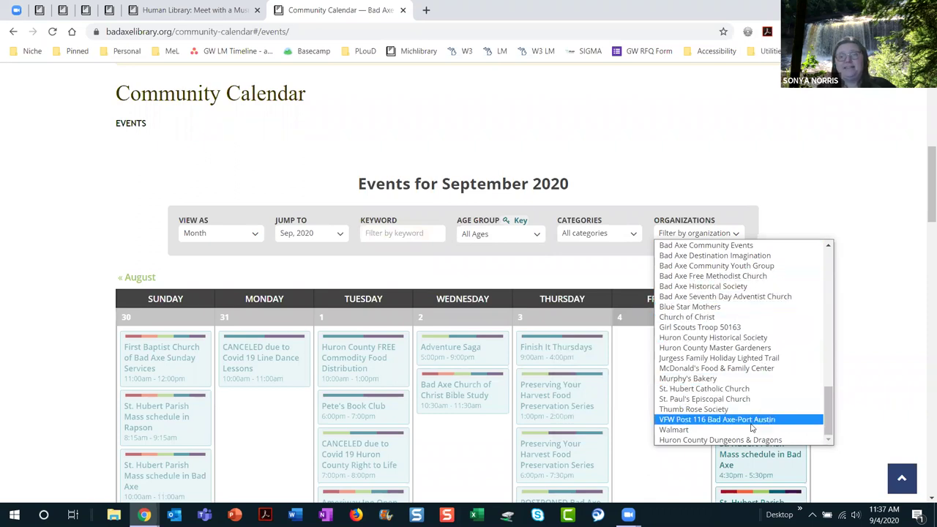
pyautogui.scroll(8, 752, 431)
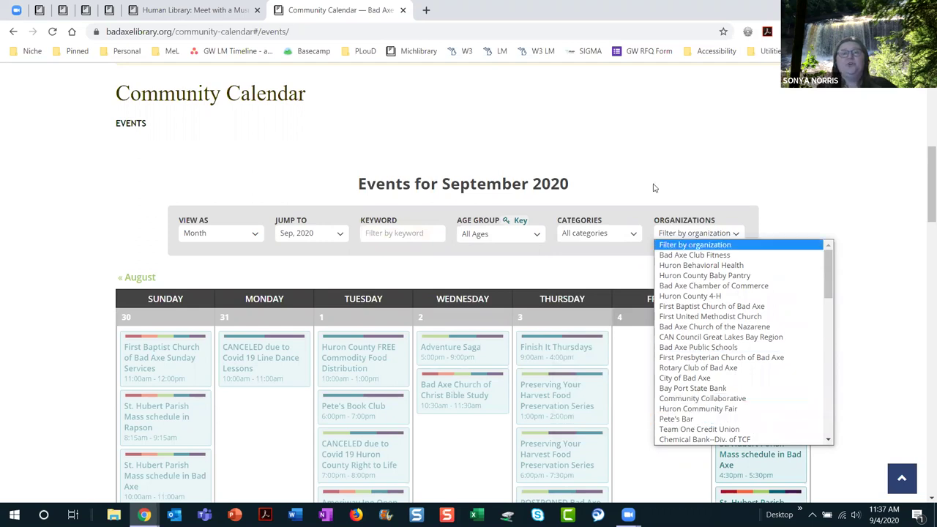
pyautogui.click(632, 146)
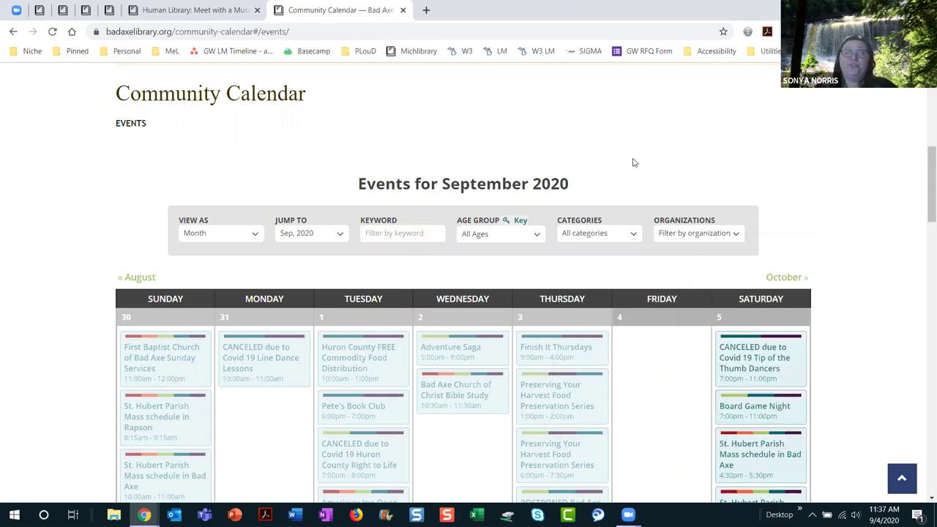
pyautogui.scroll(2, 632, 157)
pyautogui.scroll(1, 633, 158)
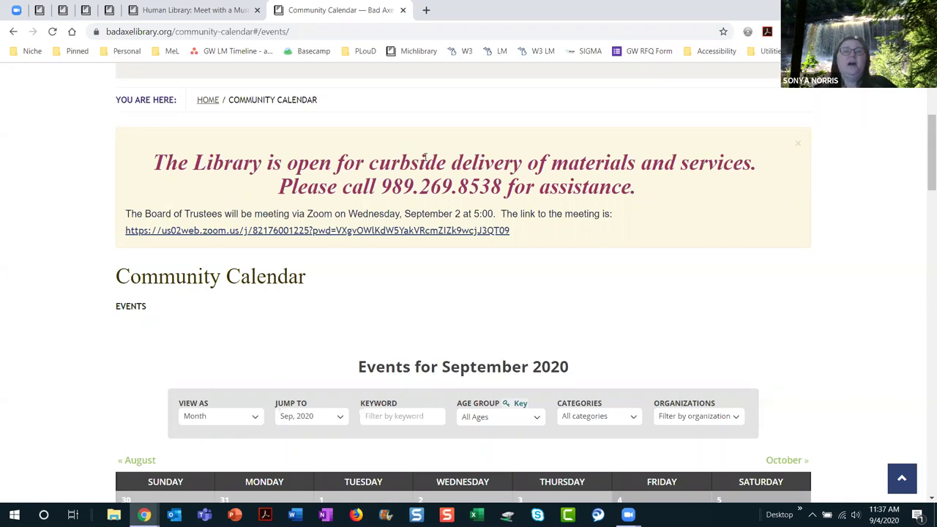
pyautogui.scroll(4, 432, 168)
# Step: Return to the Community Calendars page and scroll through it
pyautogui.click(12, 33)
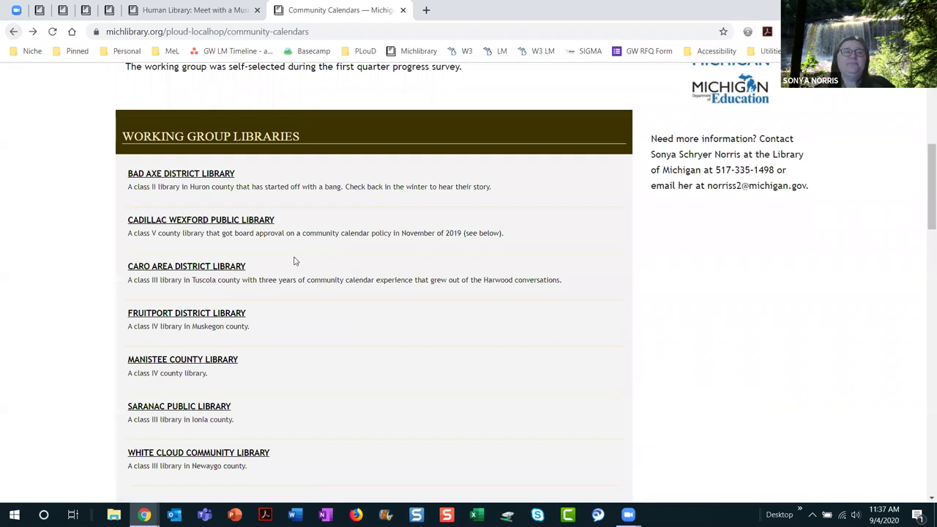
pyautogui.scroll(-4, 550, 316)
pyautogui.scroll(-1, 550, 316)
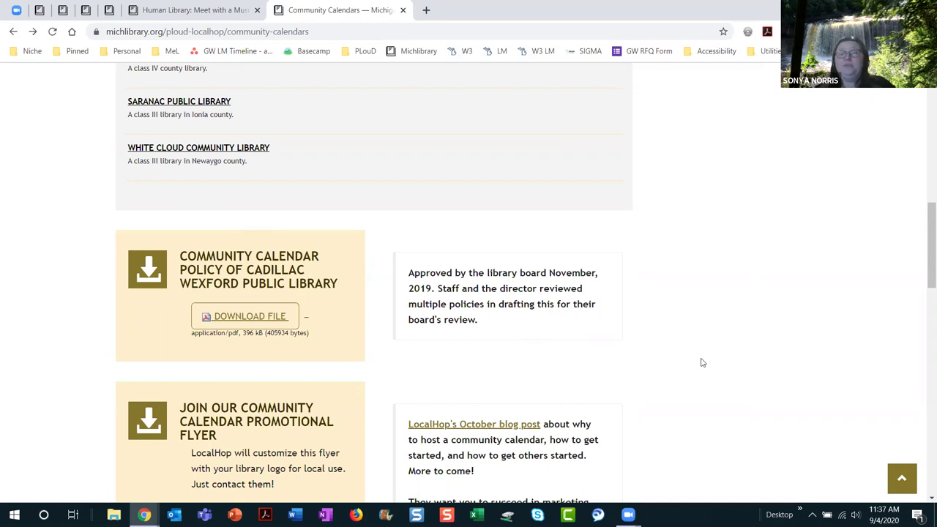
pyautogui.scroll(-3, 702, 362)
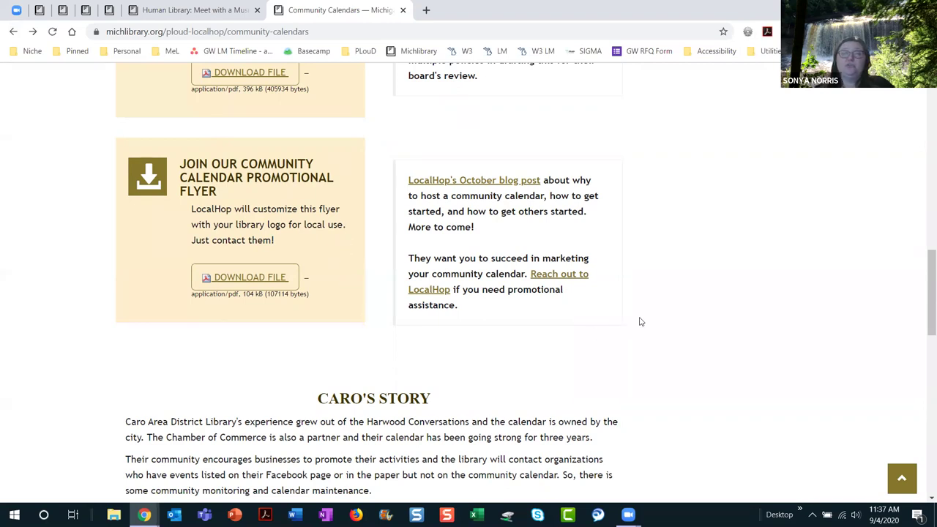
pyautogui.scroll(-3, 657, 319)
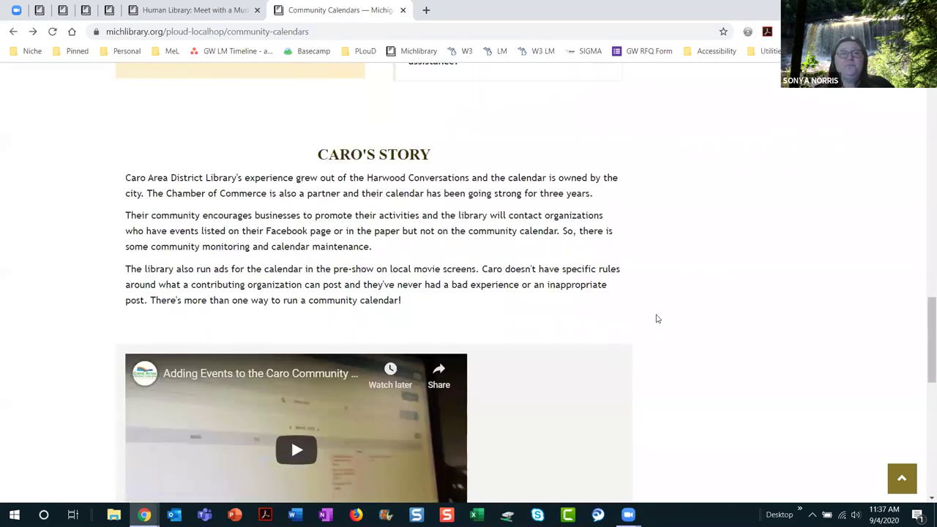
pyautogui.scroll(-1, 667, 277)
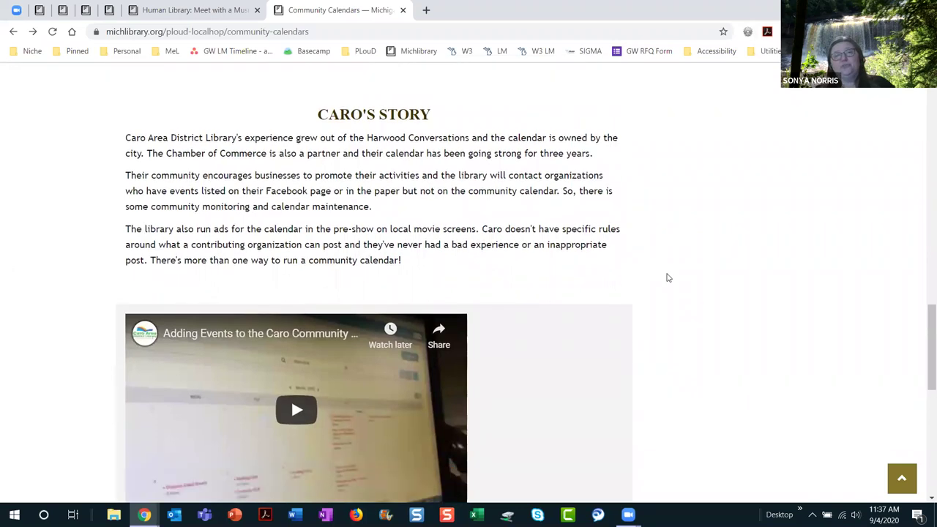
pyautogui.scroll(-5, 668, 277)
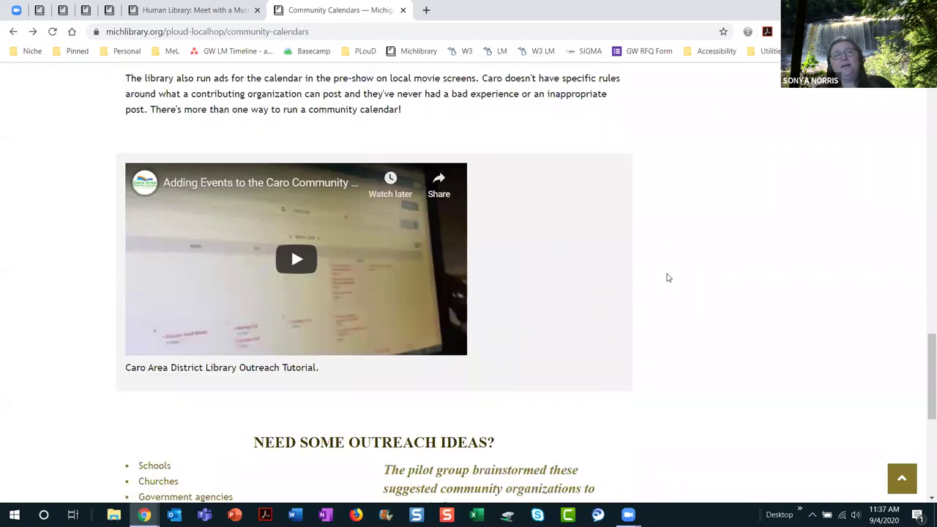
pyautogui.scroll(-1, 668, 277)
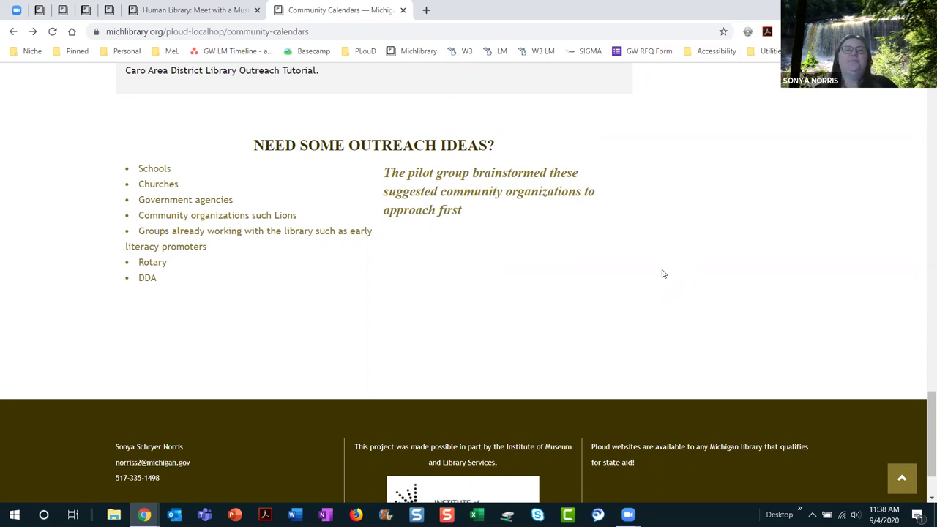
pyautogui.scroll(20, 662, 274)
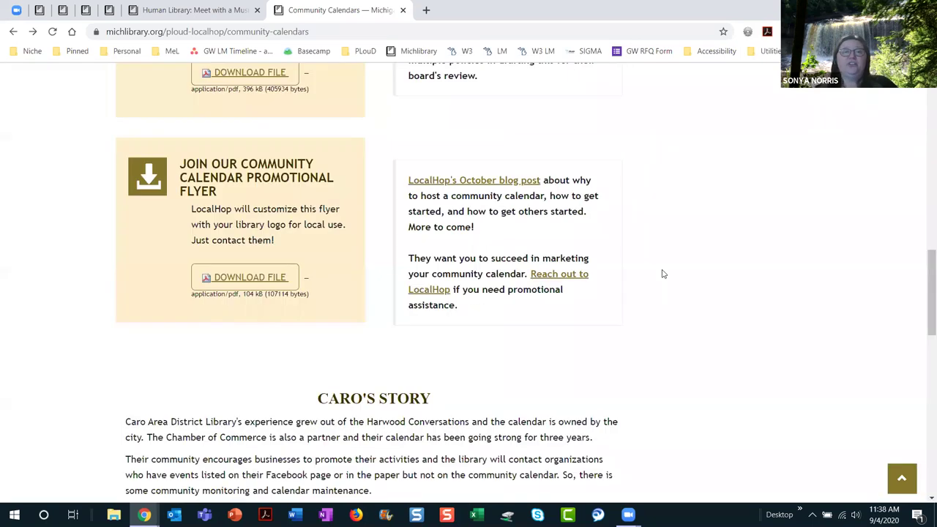
pyautogui.scroll(3, 663, 274)
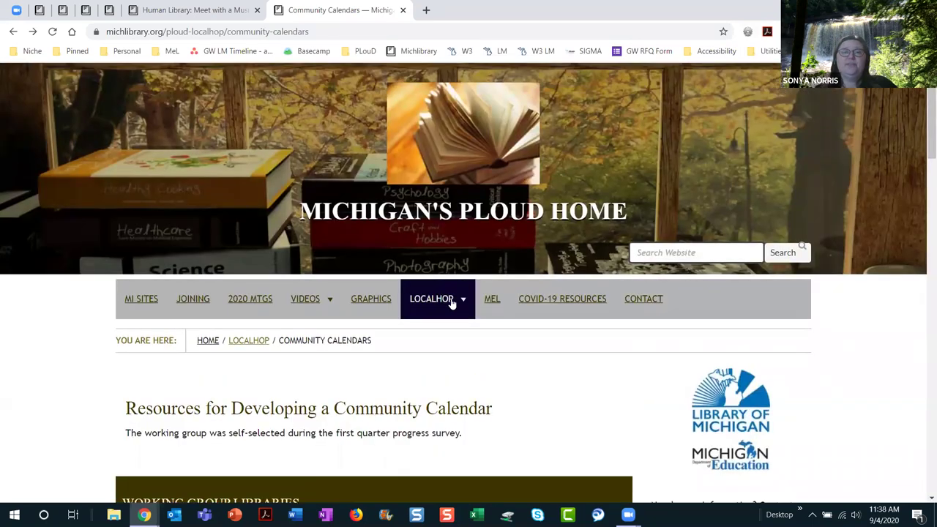
# Step: Open LocalHop General Information › Videos, browse the LocalHop tutorials, then close the page
pyautogui.moveTo(451, 304)
pyautogui.click(455, 358)
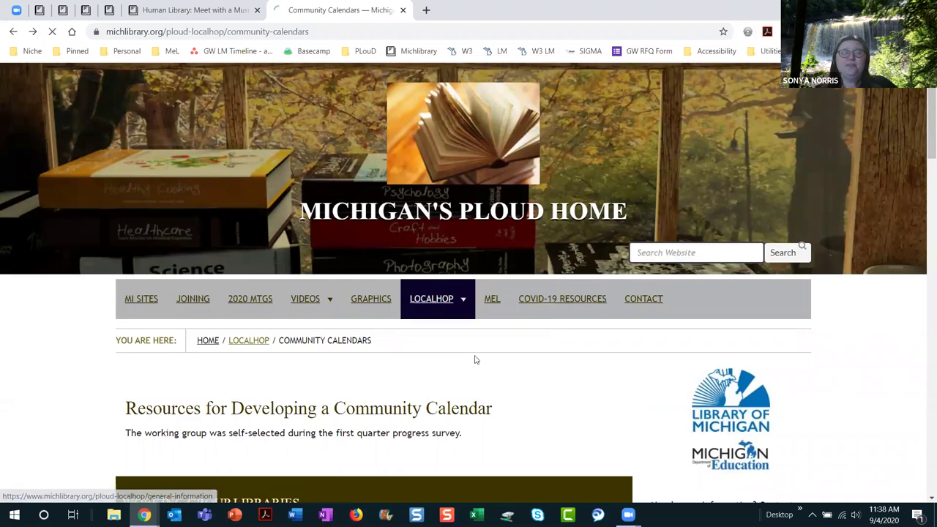
pyautogui.scroll(-4, 611, 370)
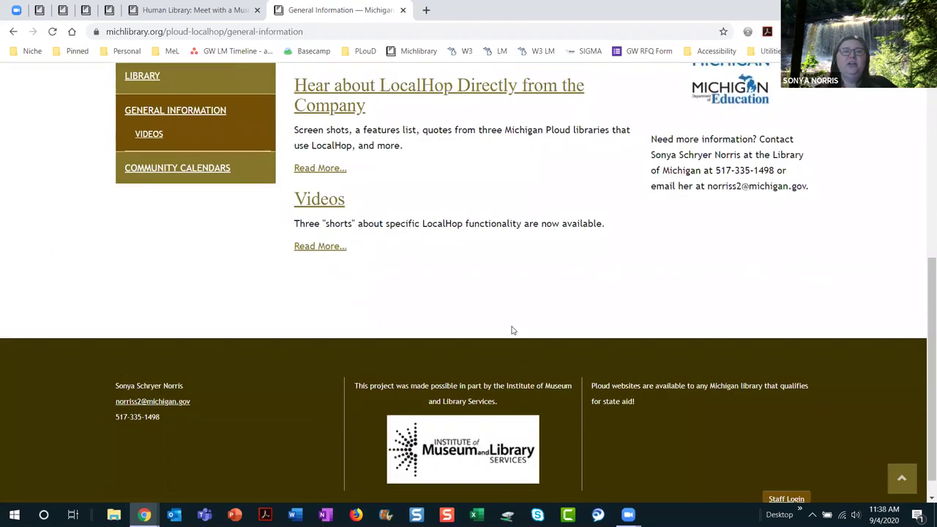
pyautogui.click(322, 202)
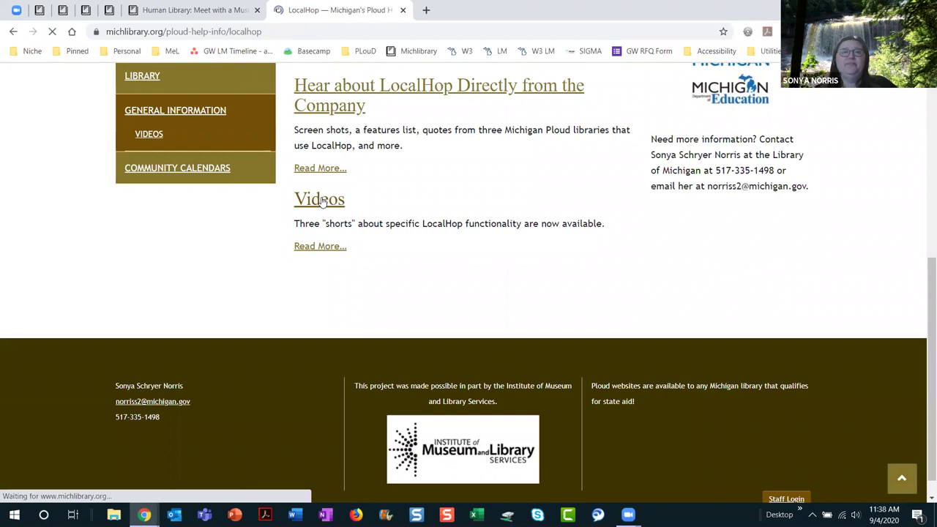
pyautogui.scroll(-15, 614, 434)
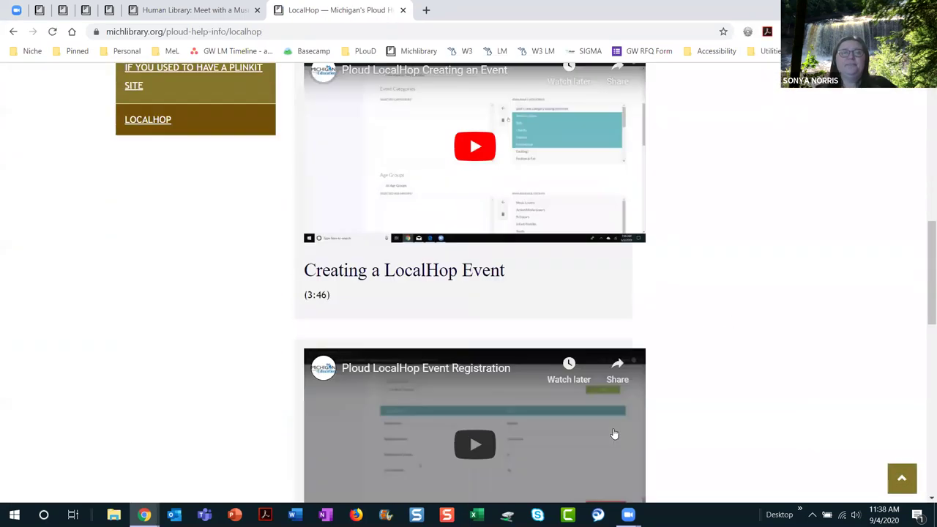
pyautogui.scroll(-3, 616, 429)
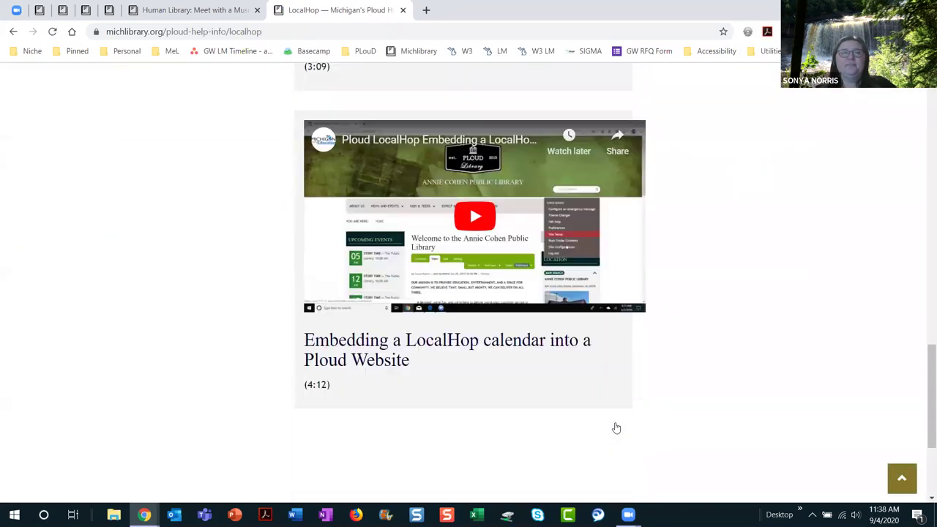
pyautogui.scroll(15, 617, 428)
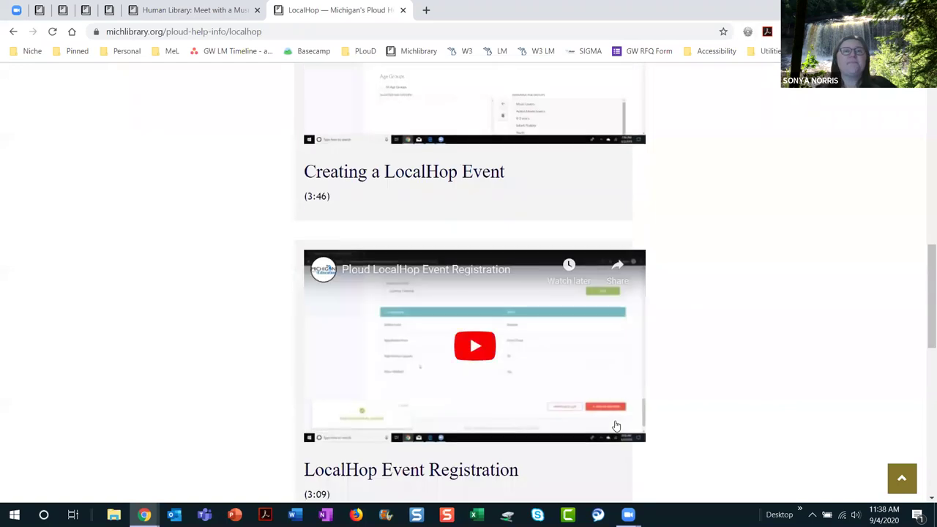
pyautogui.scroll(2, 617, 415)
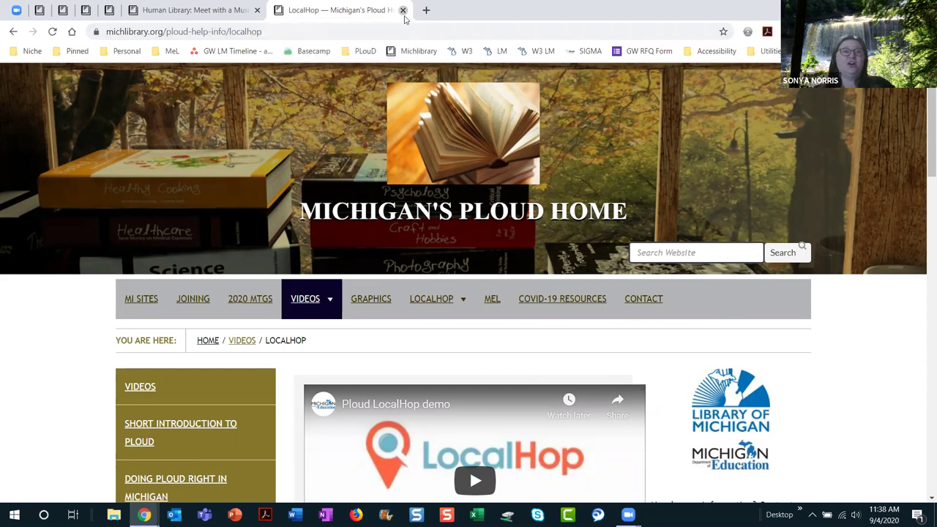
pyautogui.click(404, 11)
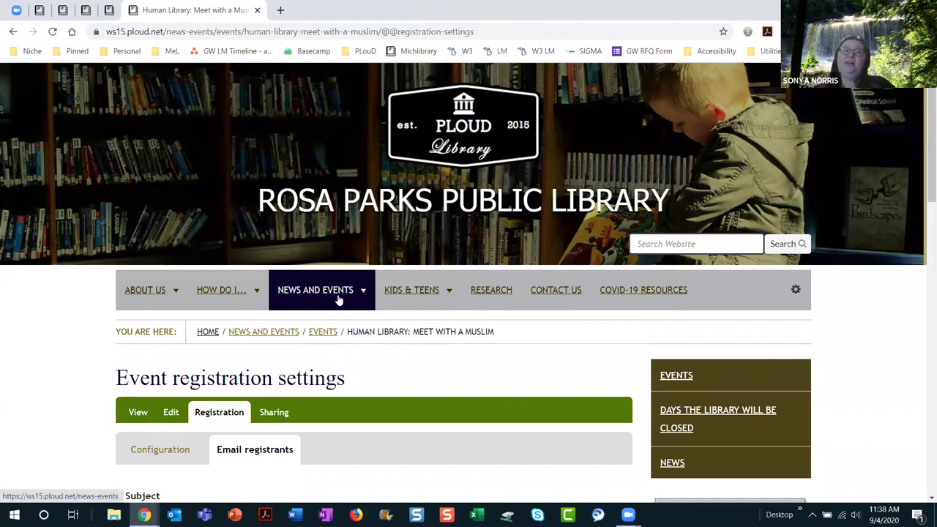
# Step: Go to News and Events › News, discarding unsaved changes, and start a new News Item
pyautogui.moveTo(339, 300)
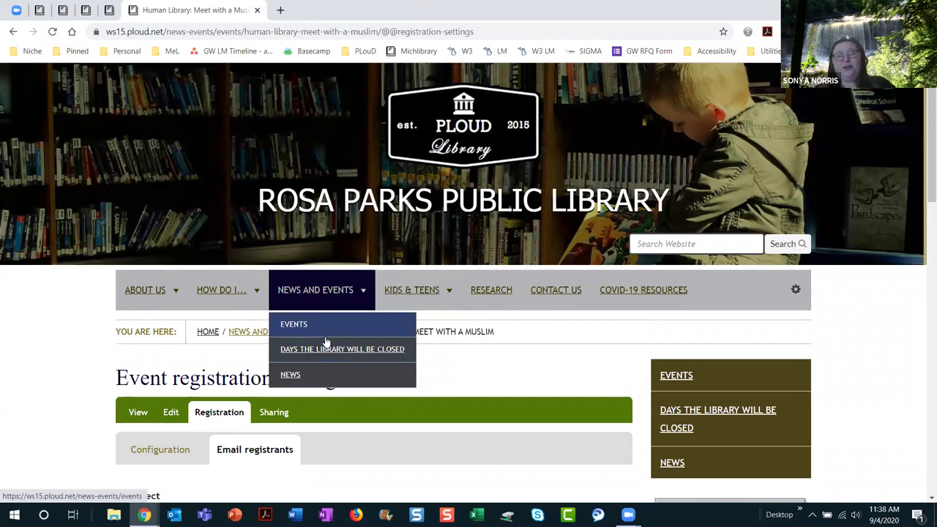
pyautogui.click(292, 377)
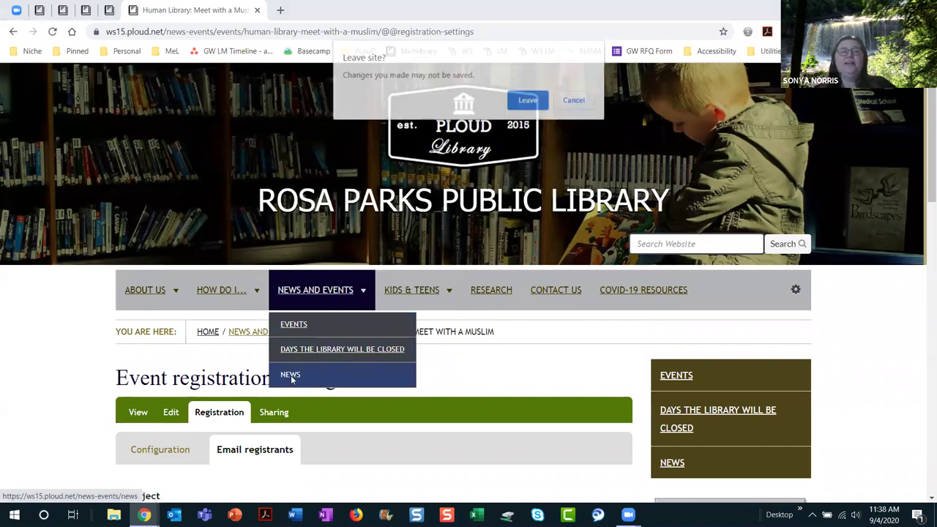
pyautogui.click(529, 100)
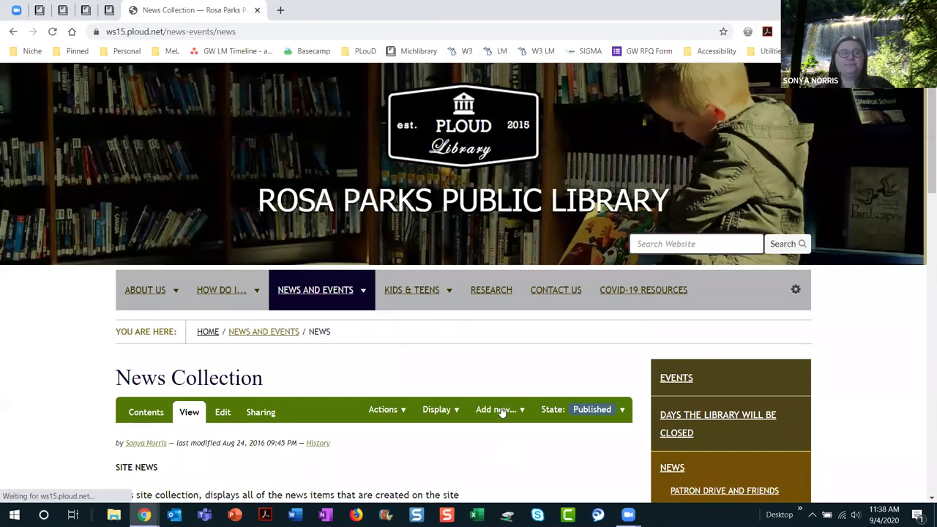
pyautogui.scroll(-3, 501, 385)
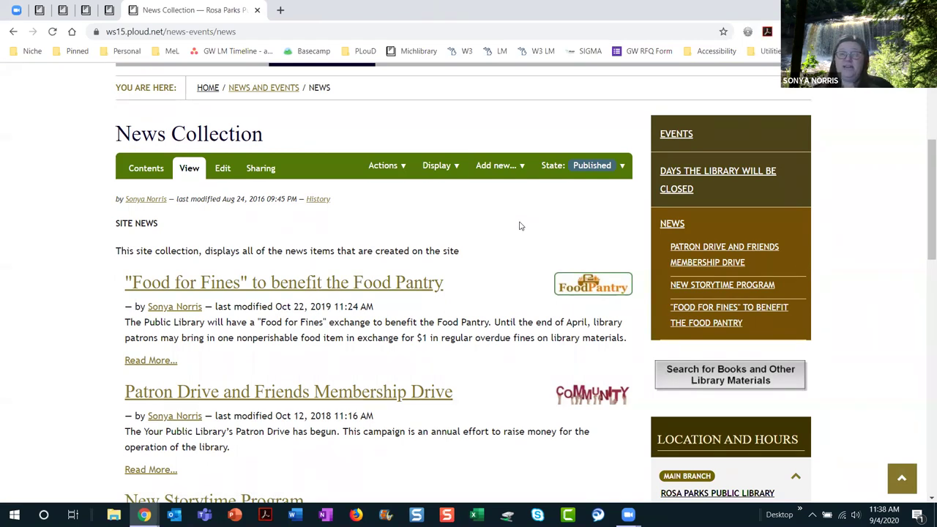
pyautogui.click(505, 174)
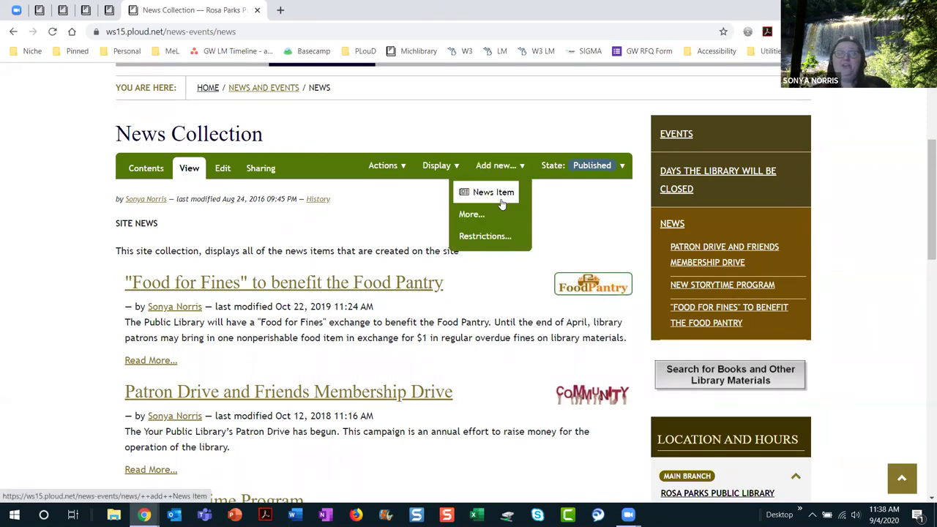
pyautogui.click(498, 193)
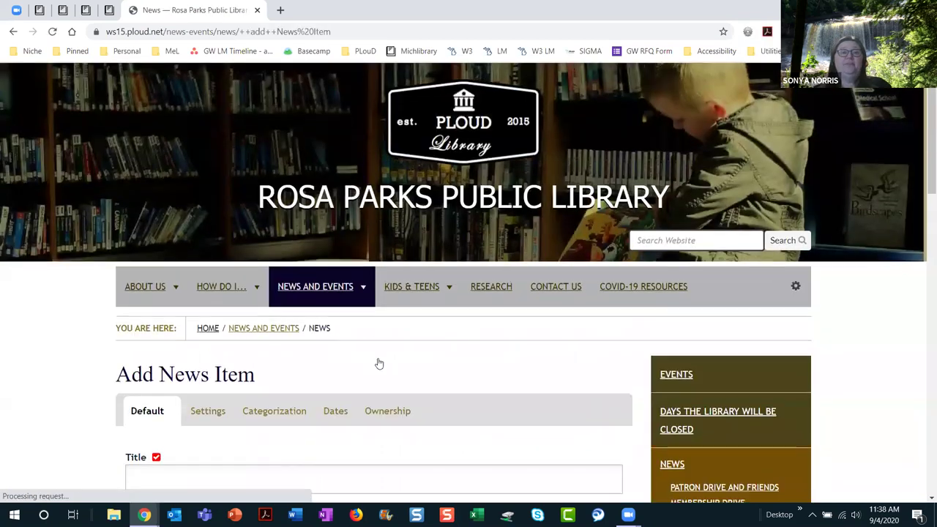
pyautogui.scroll(-3, 379, 364)
# Step: Save a news item titled 'We're Reopening on Sept 8' with a Phase 6 welcoming summary and 'Welcome back!' text
pyautogui.click(201, 228)
pyautogui.write('W')
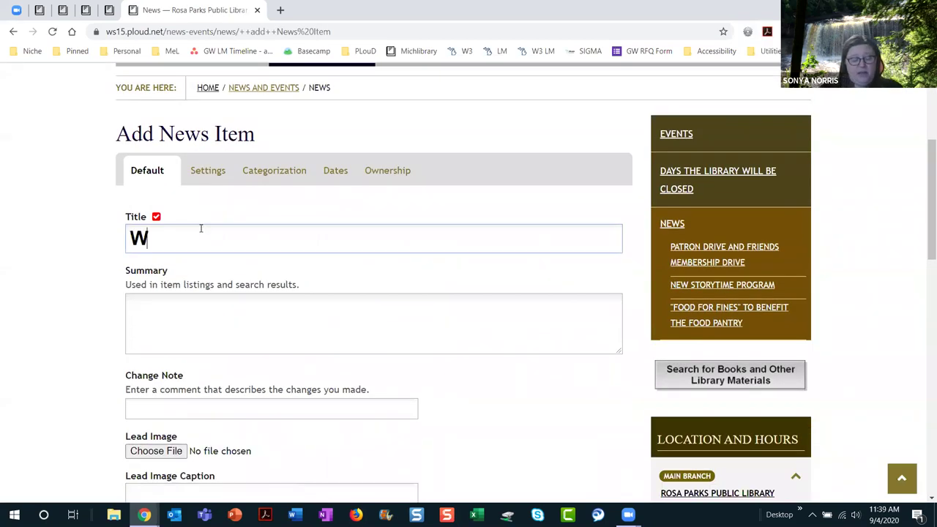
pyautogui.write("e're Reopening on Sept 8")
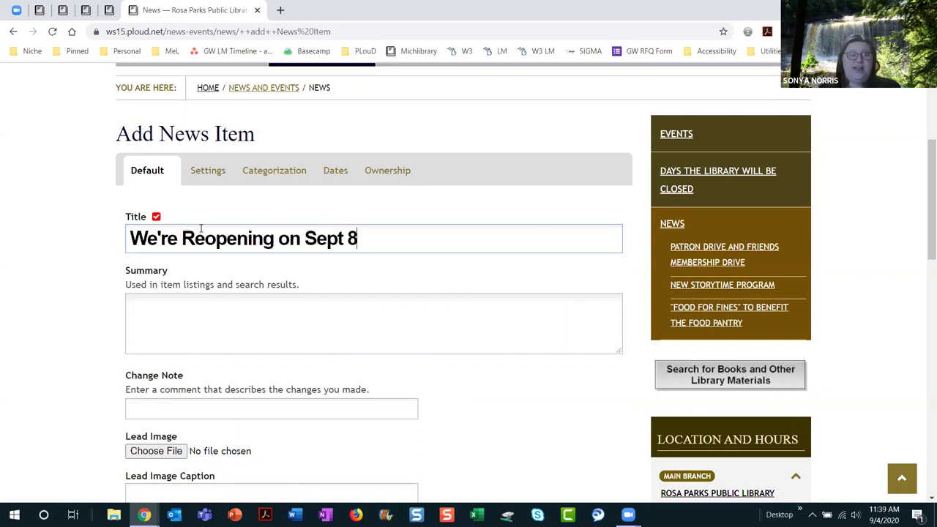
pyautogui.click(199, 325)
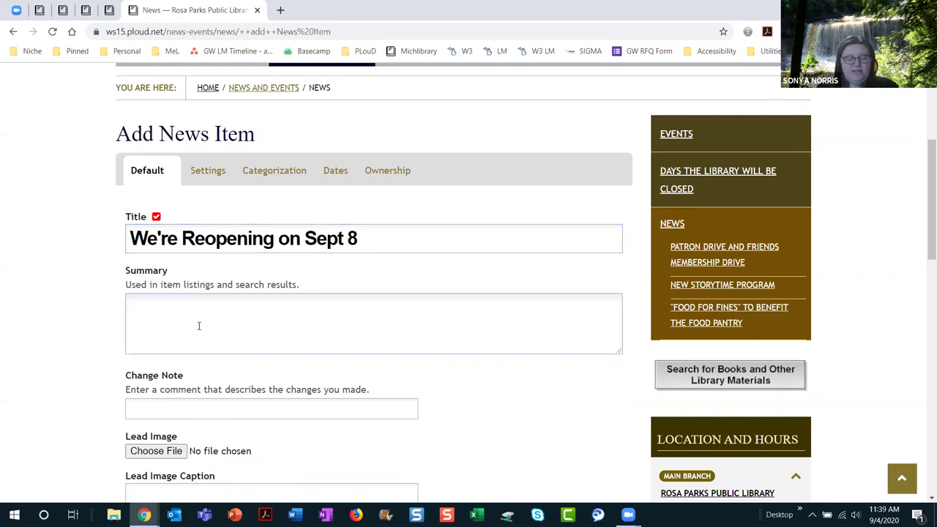
pyautogui.write('At lev')
pyautogui.press('BackSpace')
pyautogui.press('BackSpace')
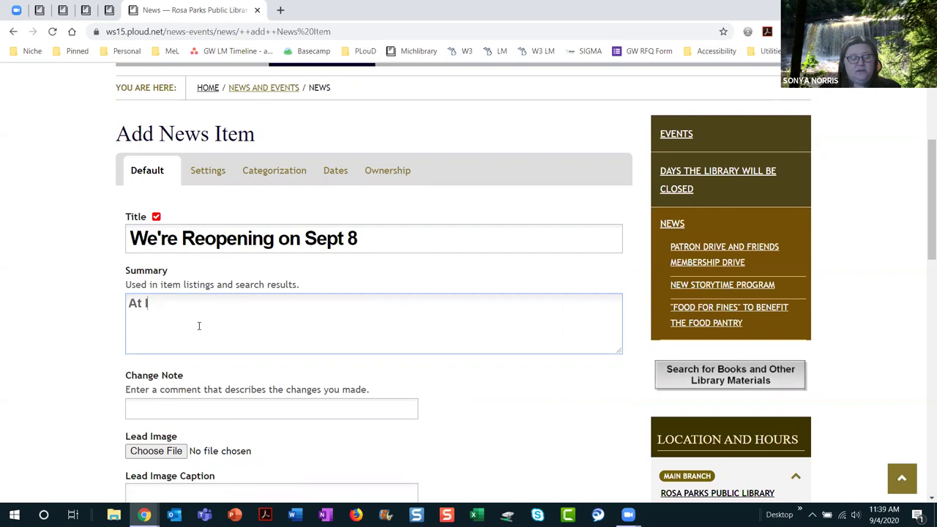
pyautogui.write('Phase 6, we are ')
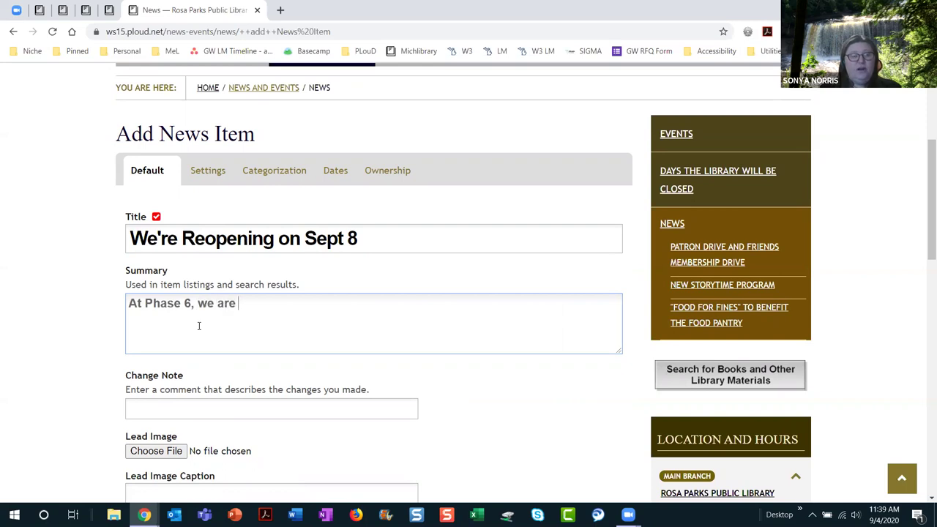
pyautogui.write('now welcoming patrons')
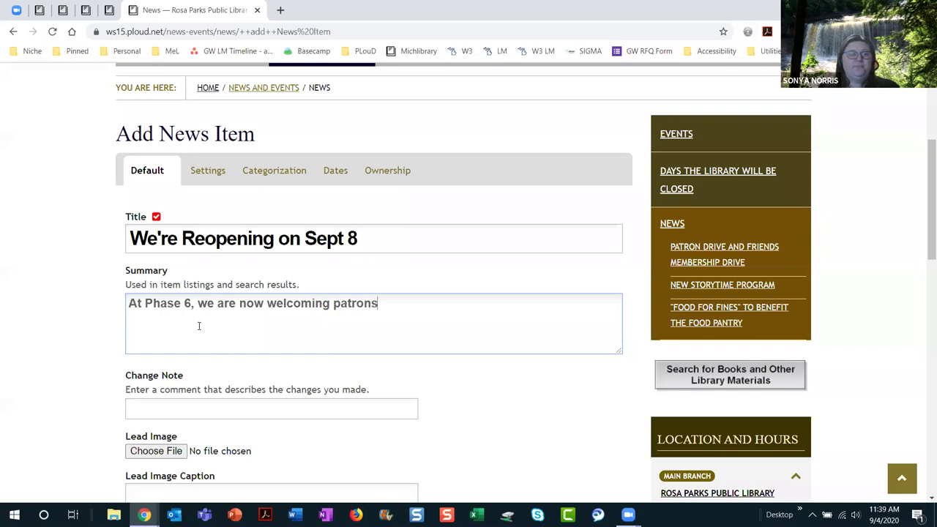
pyautogui.scroll(-3, 469, 389)
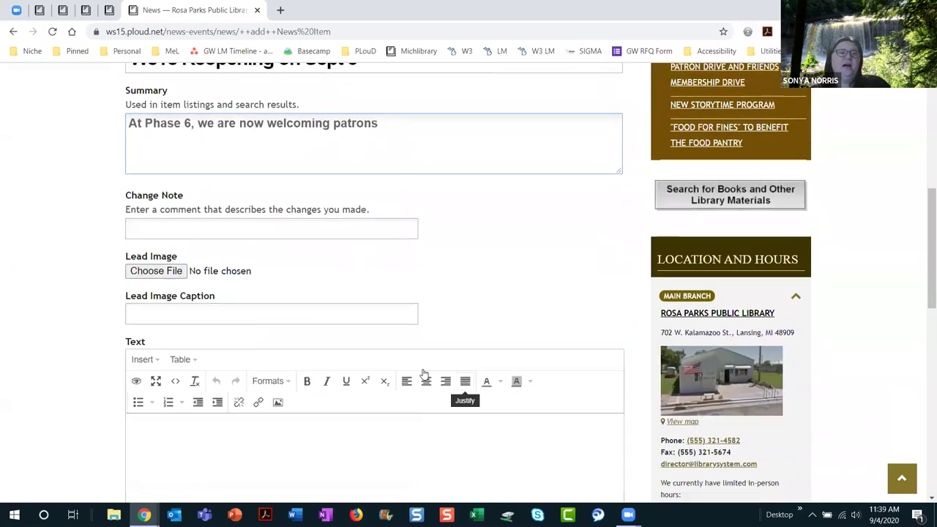
pyautogui.scroll(-3, 303, 368)
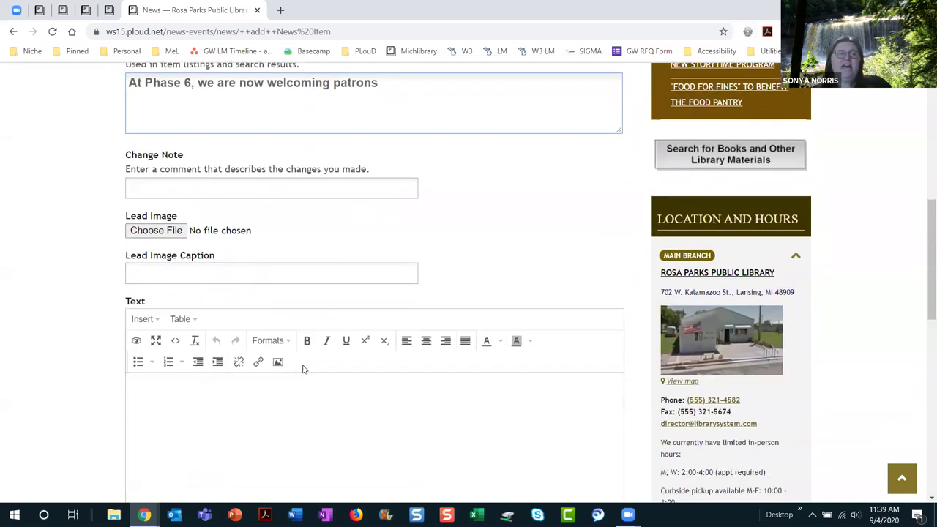
pyautogui.click(249, 229)
pyautogui.write('Welcome back!')
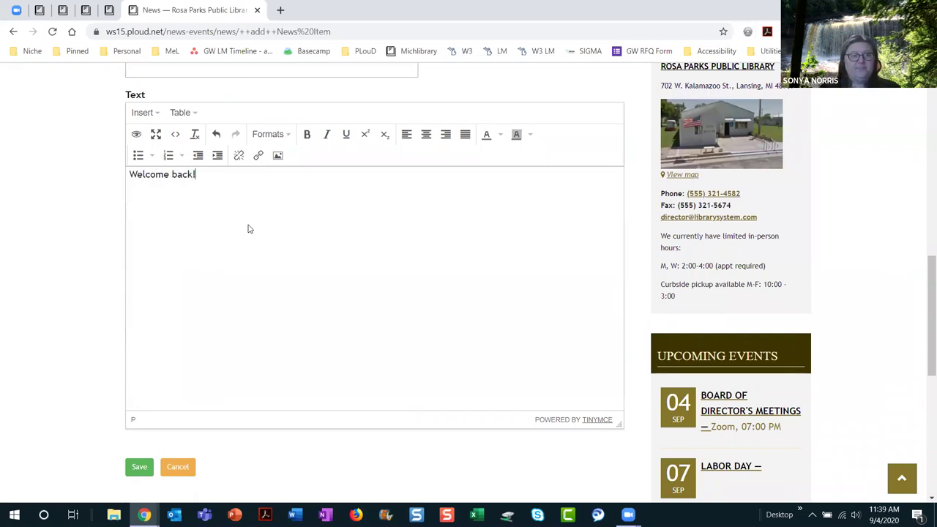
pyautogui.click(139, 470)
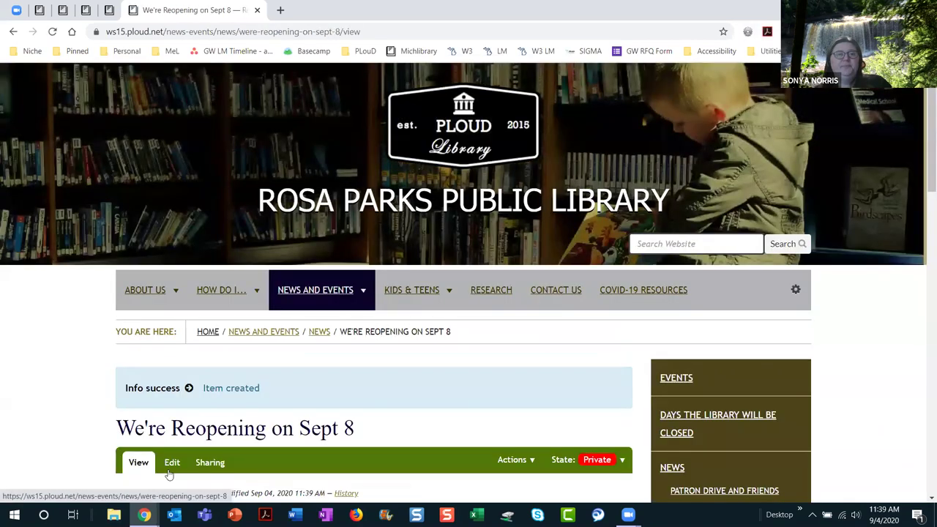
# Step: Publish the 'We're Reopening on Sept 8' news item from the State menu
pyautogui.scroll(-3, 564, 313)
pyautogui.click(599, 279)
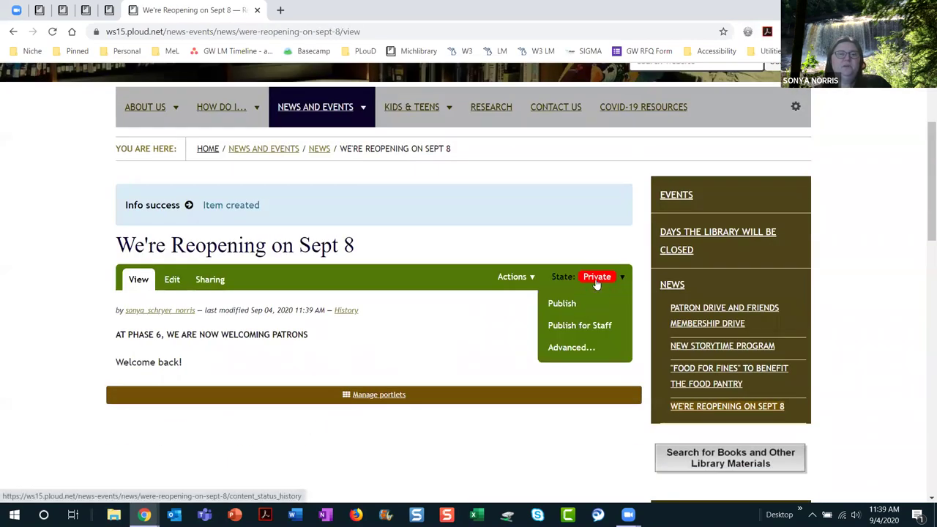
pyautogui.click(591, 306)
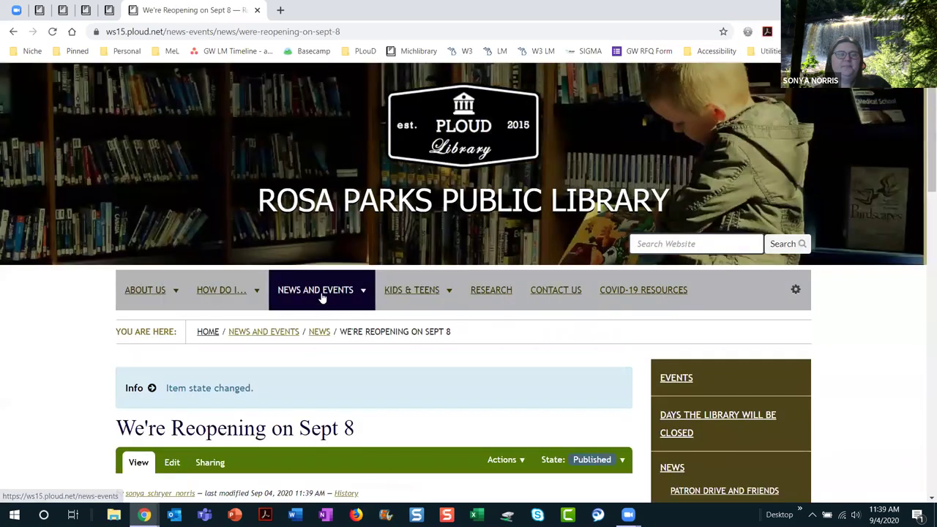
# Step: Open the News Collection listing and review its news items, now headed by the new one
pyautogui.moveTo(322, 299)
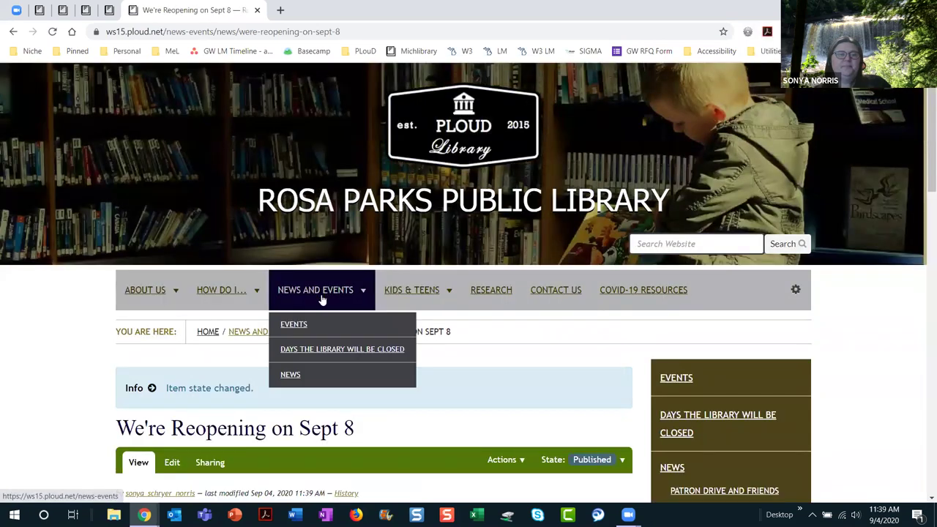
pyautogui.click(309, 374)
pyautogui.scroll(-4, 490, 383)
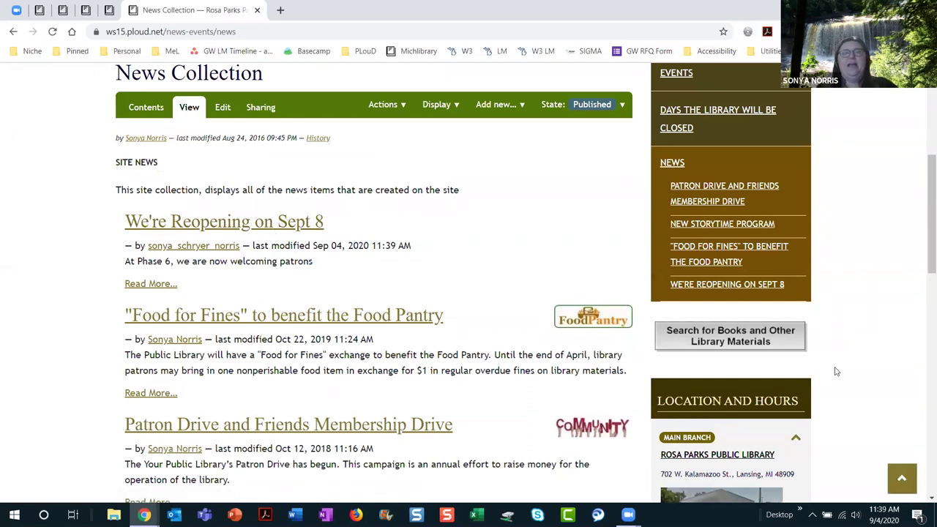
pyautogui.scroll(-10, 836, 372)
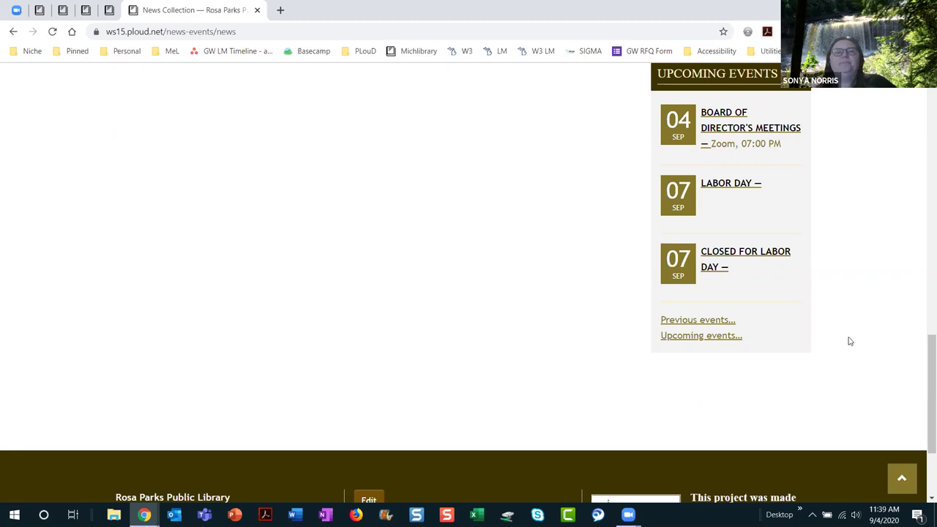
pyautogui.scroll(5, 651, 353)
pyautogui.scroll(1, 651, 354)
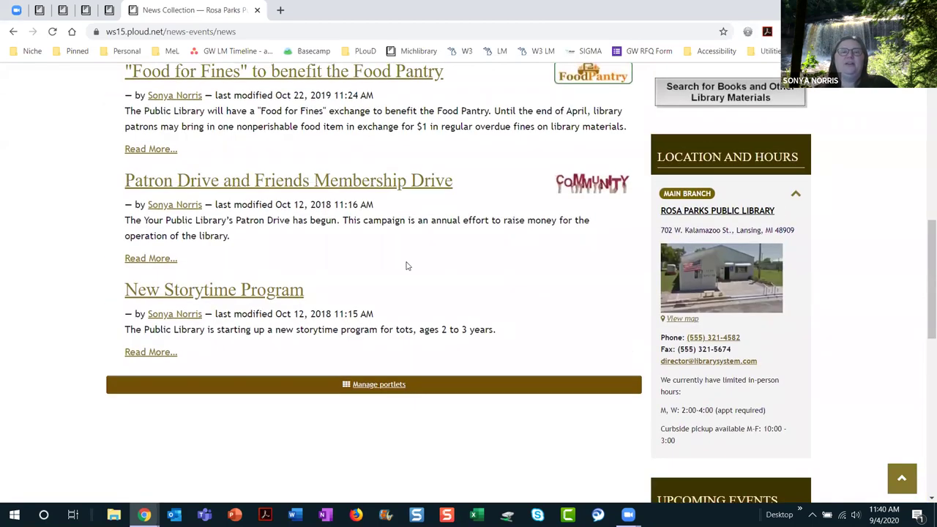
pyautogui.scroll(2, 475, 280)
pyautogui.scroll(-4, 475, 280)
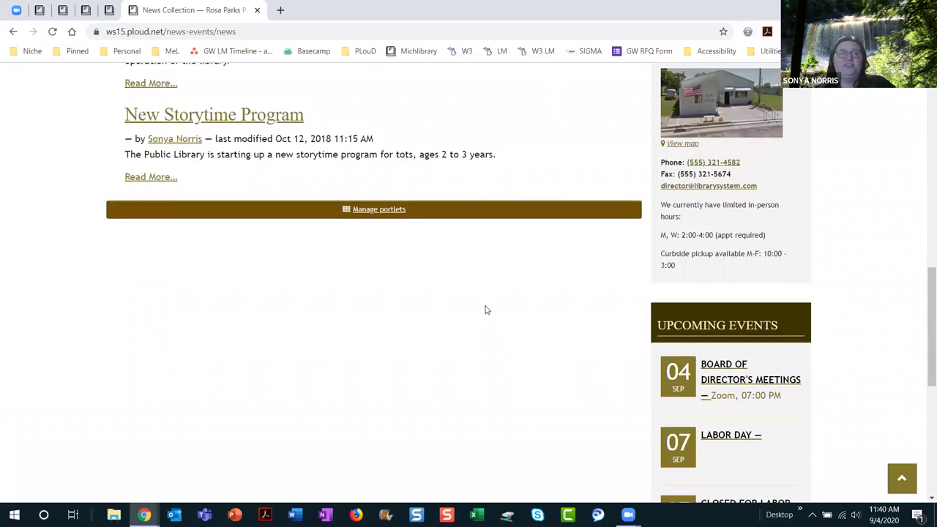
pyautogui.scroll(5, 485, 310)
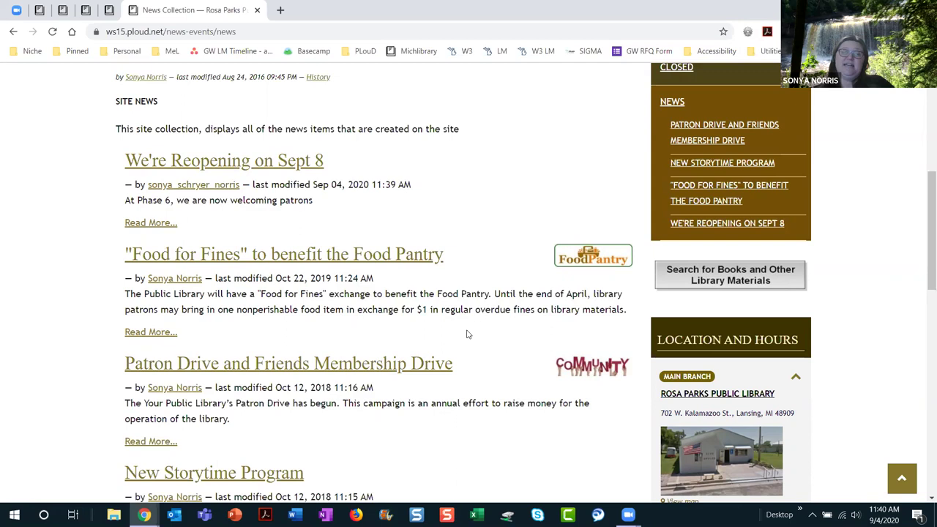
pyautogui.scroll(4, 472, 330)
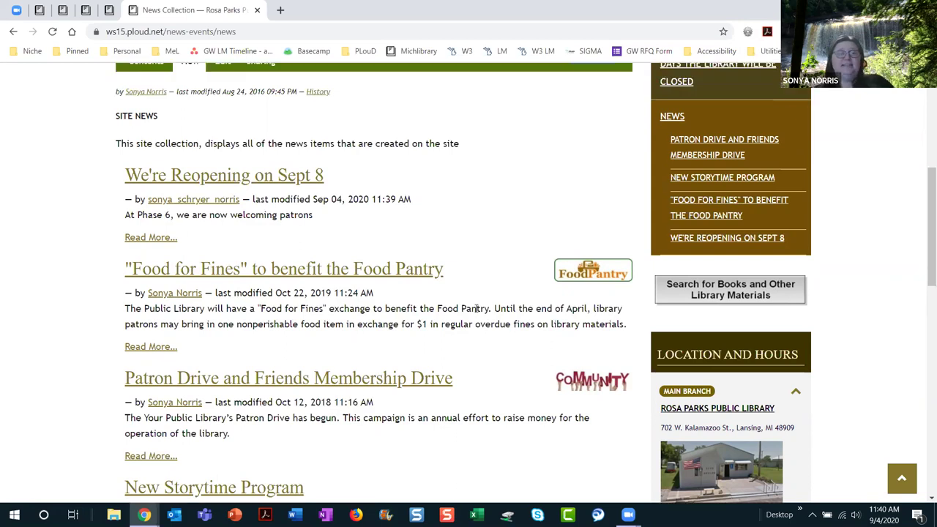
# Step: Delete the News folder's items, including New Storytime Program, Food for Fines and We're Reopening on Sept 8
pyautogui.click(155, 295)
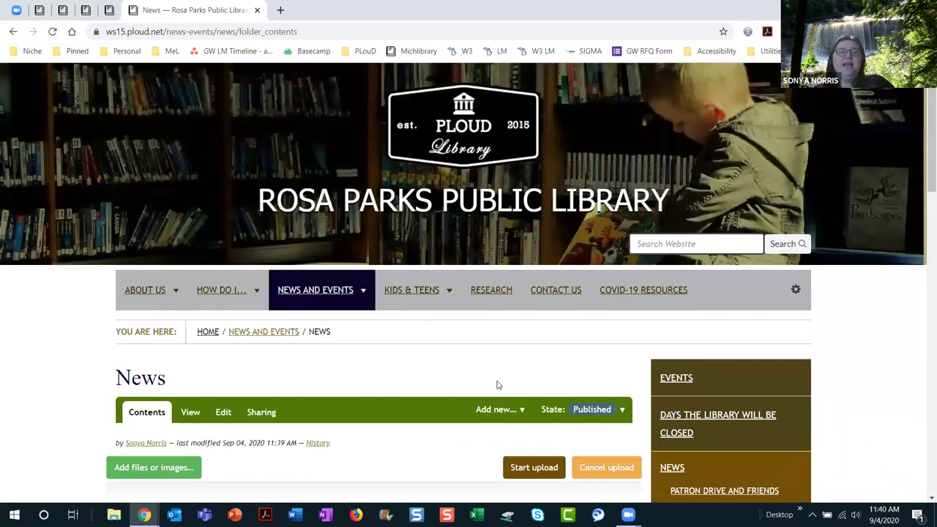
pyautogui.scroll(-6, 498, 383)
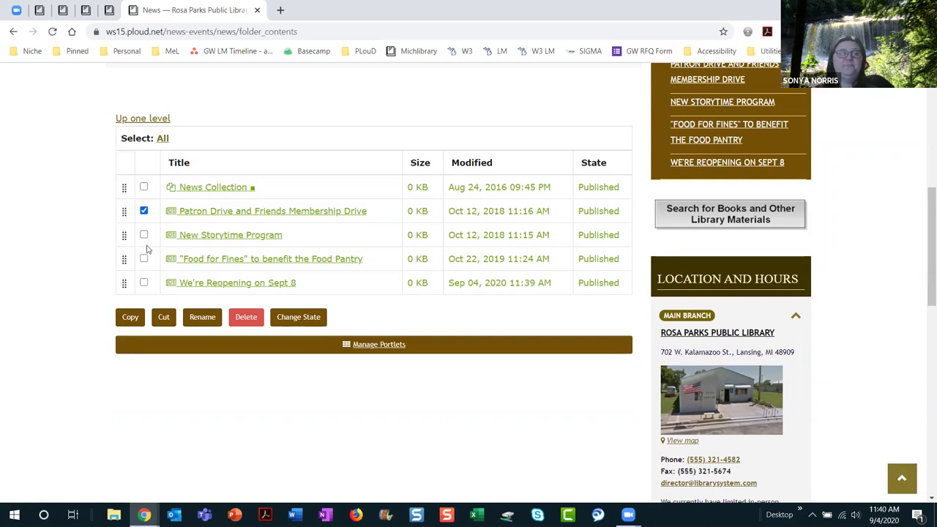
pyautogui.click(144, 236)
pyautogui.click(144, 259)
pyautogui.click(144, 283)
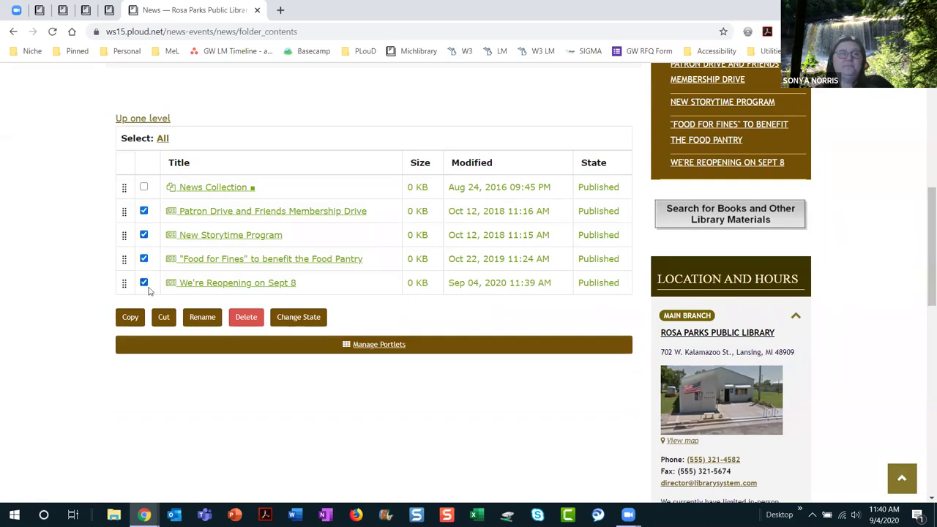
pyautogui.click(247, 317)
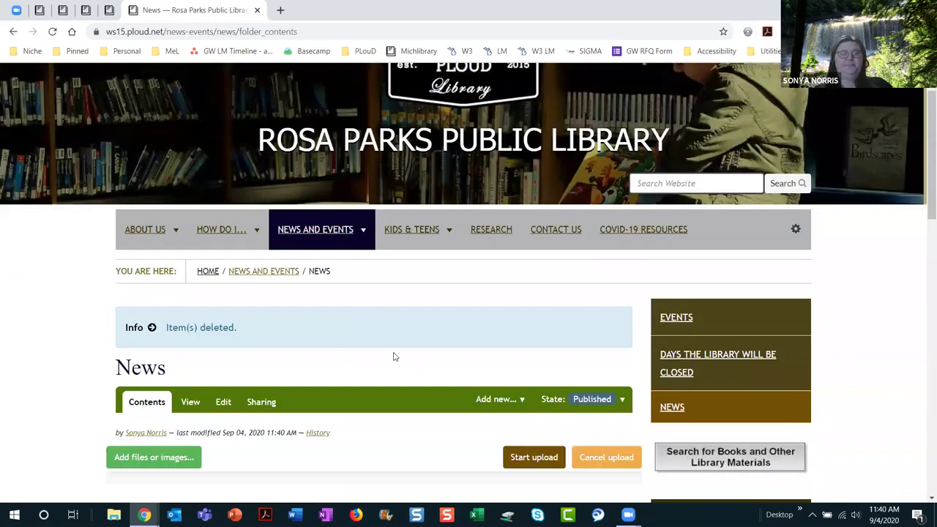
# Step: Set the News folder's state to Hide
pyautogui.scroll(-3, 393, 356)
pyautogui.scroll(4, 374, 344)
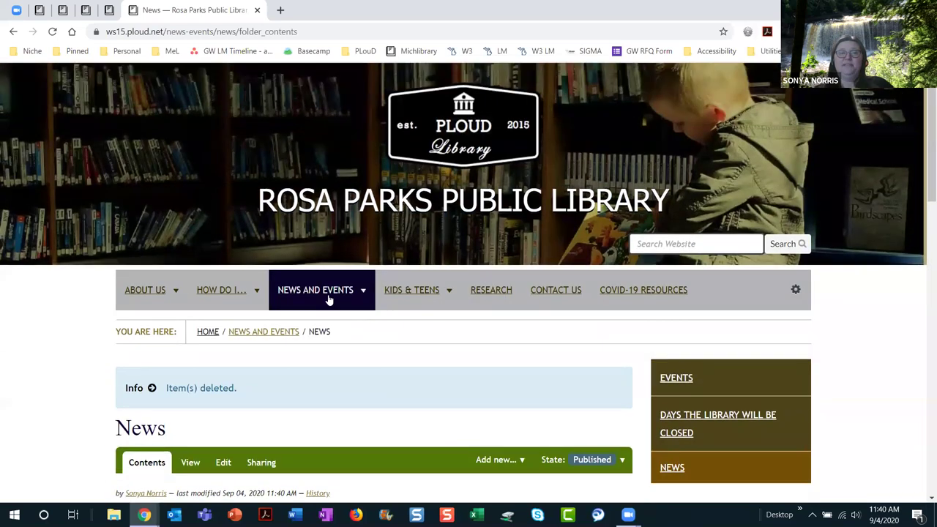
pyautogui.scroll(-2, 373, 350)
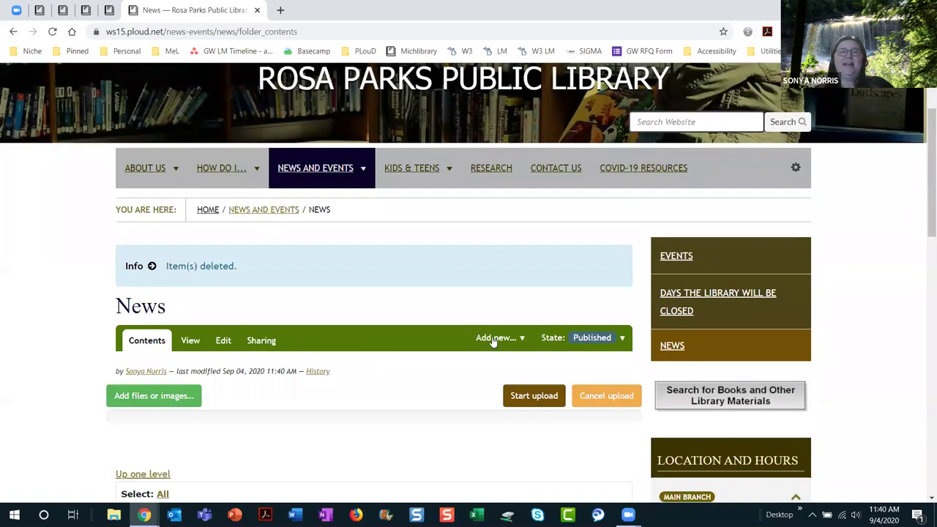
pyautogui.click(591, 338)
pyautogui.click(560, 362)
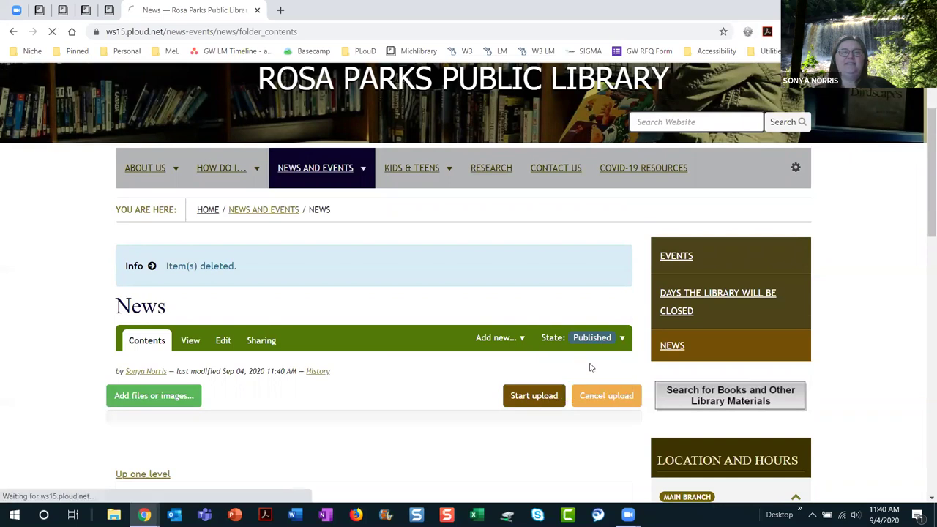
pyautogui.scroll(-3, 591, 373)
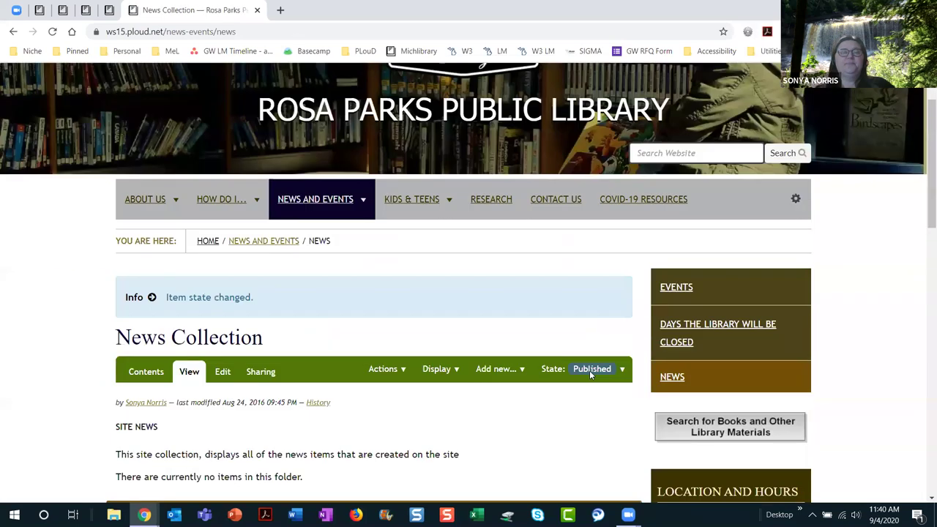
pyautogui.scroll(3, 343, 200)
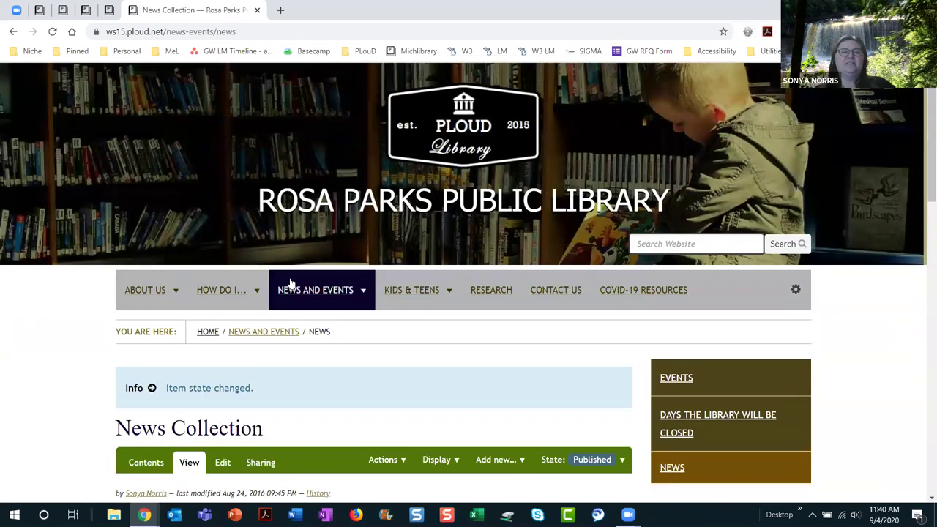
pyautogui.moveTo(302, 291)
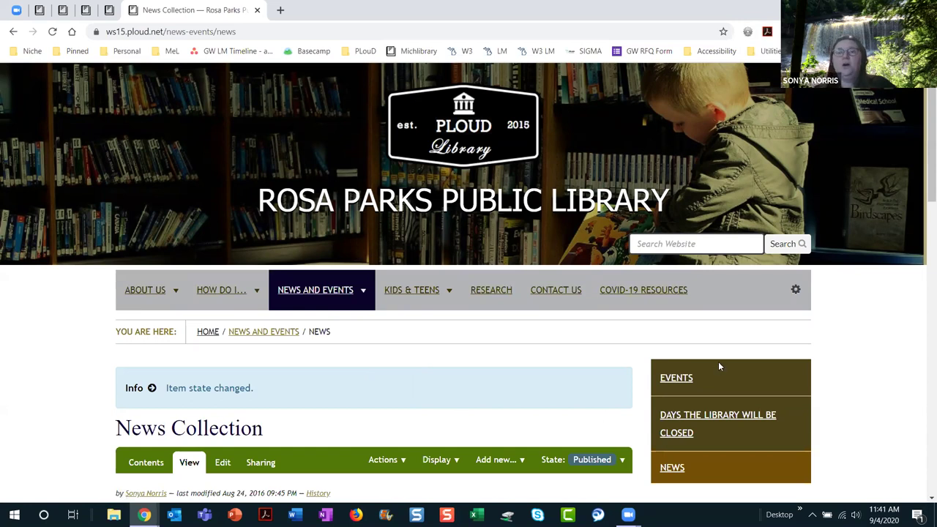
# Step: Show the Root Folder Contents table listing News and Events, COVID-19 Resources and other items
pyautogui.click(797, 293)
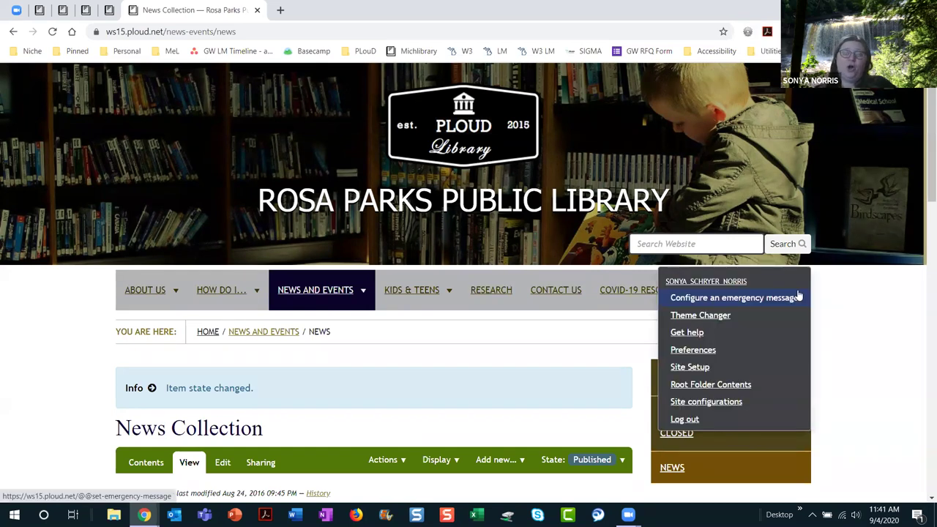
pyautogui.click(742, 387)
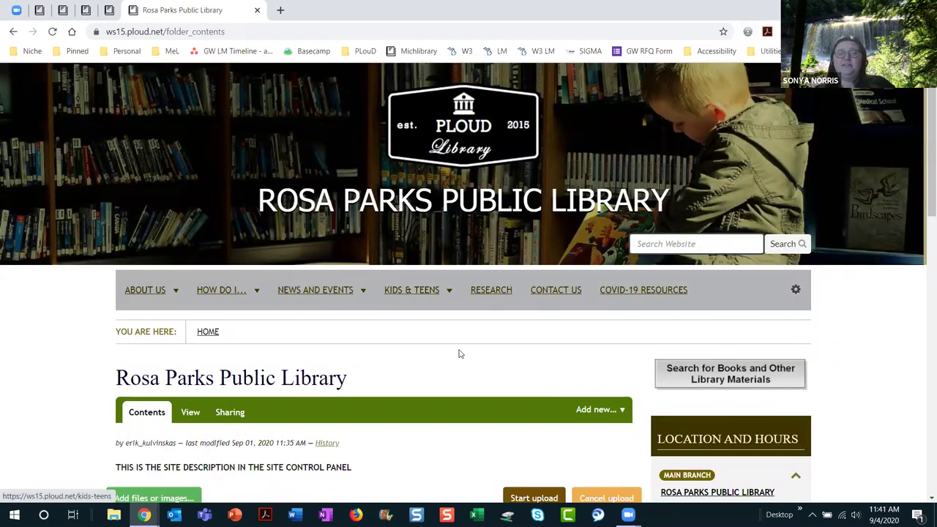
pyautogui.scroll(-7, 459, 355)
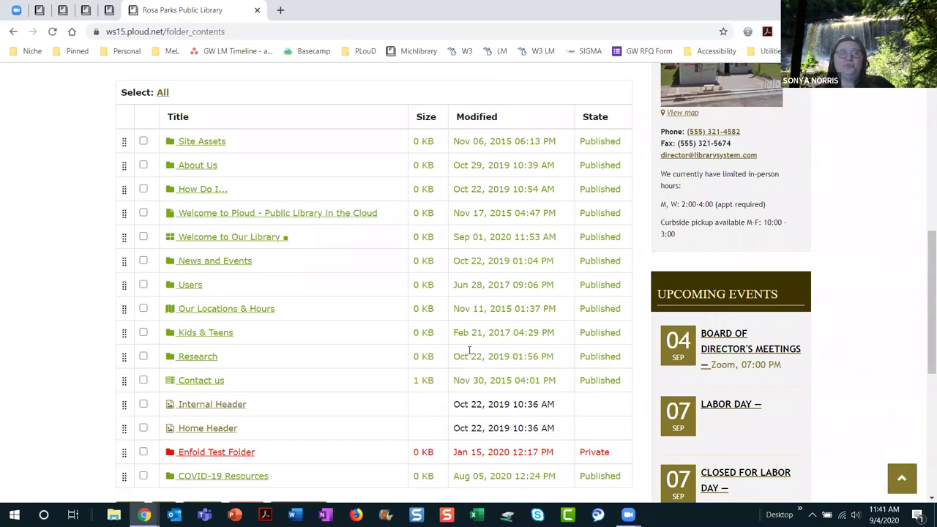
pyautogui.scroll(-1, 469, 350)
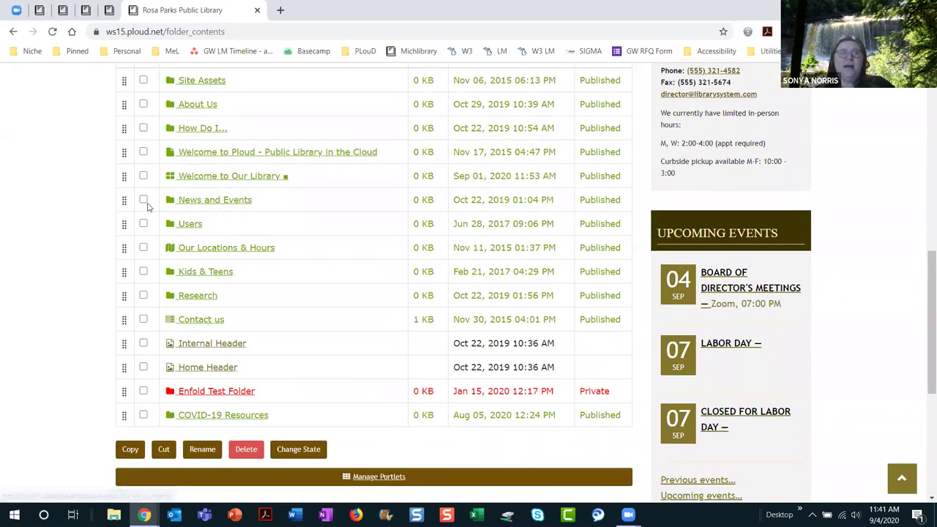
# Step: Rename the News and Events folder's title to 'Calendar', keeping the news-events short name
pyautogui.click(143, 200)
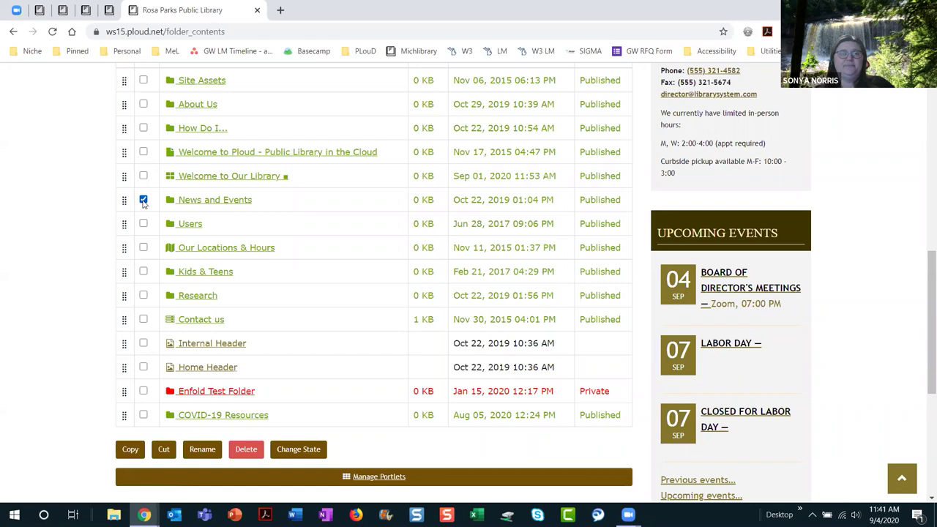
pyautogui.click(212, 453)
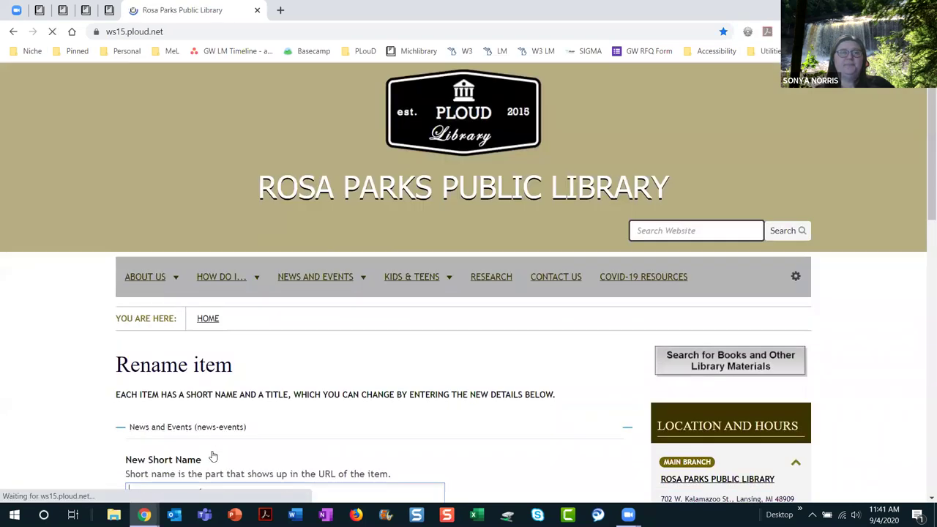
pyautogui.scroll(-3, 359, 409)
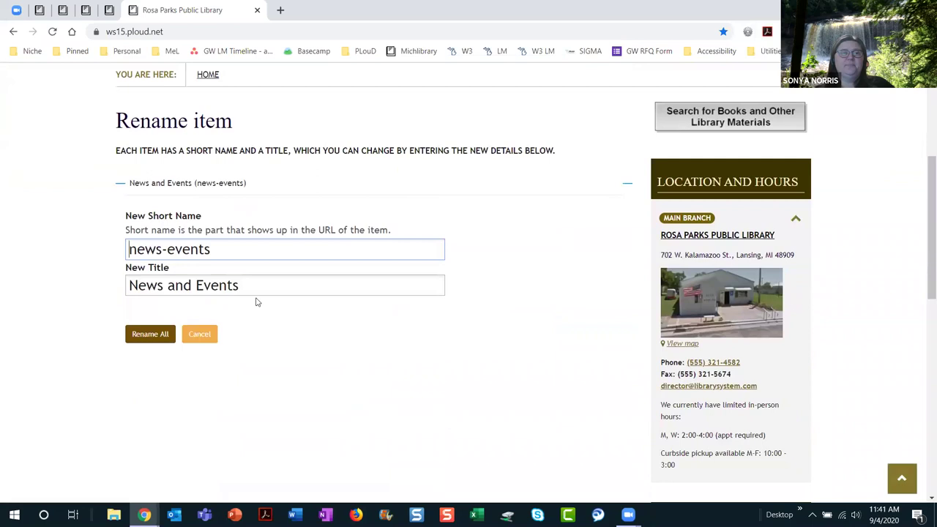
pyautogui.moveTo(253, 285); pyautogui.dragTo(122, 286)
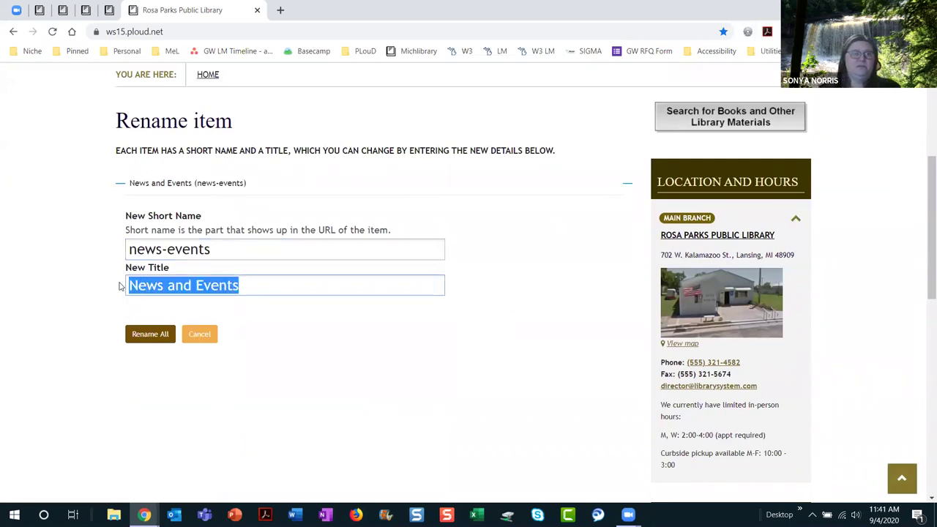
pyautogui.write('Calendar')
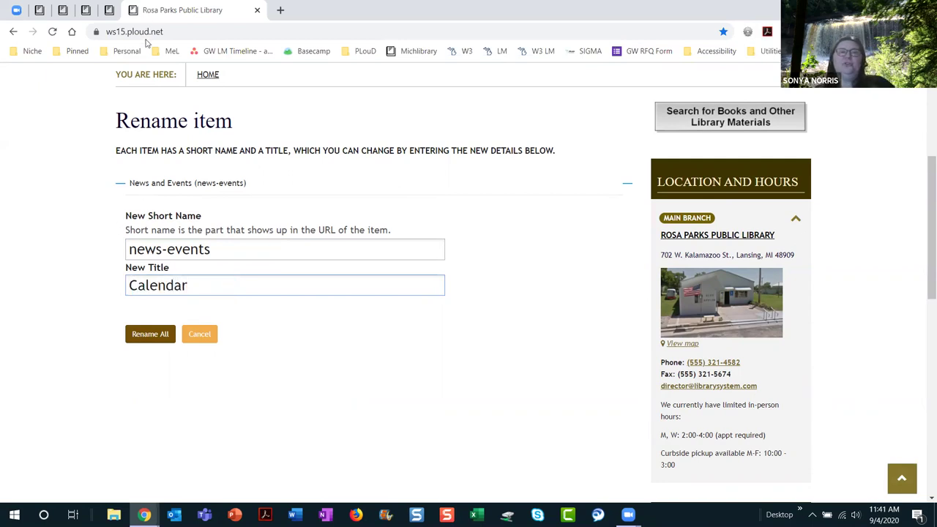
pyautogui.click(145, 337)
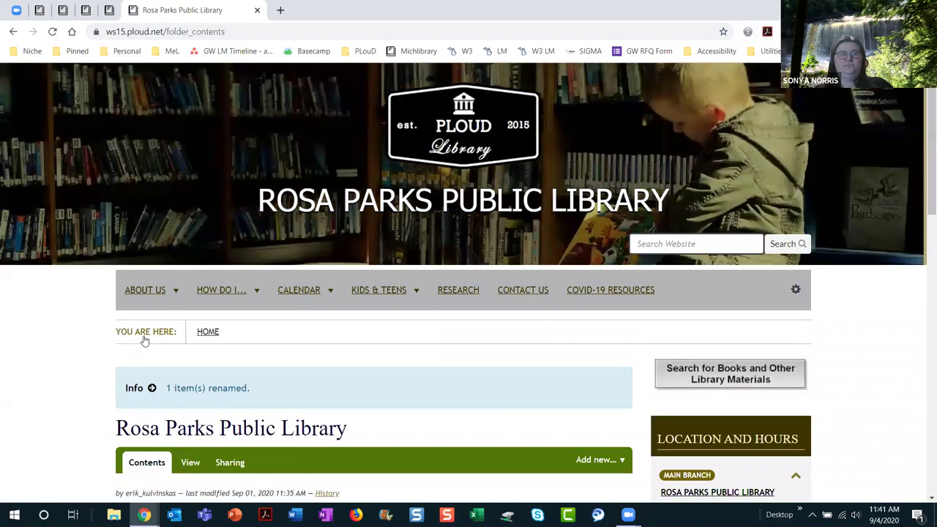
# Step: Go to the library home page via the PLOUD Library logo, now showing Calendar in navigation
pyautogui.moveTo(309, 291)
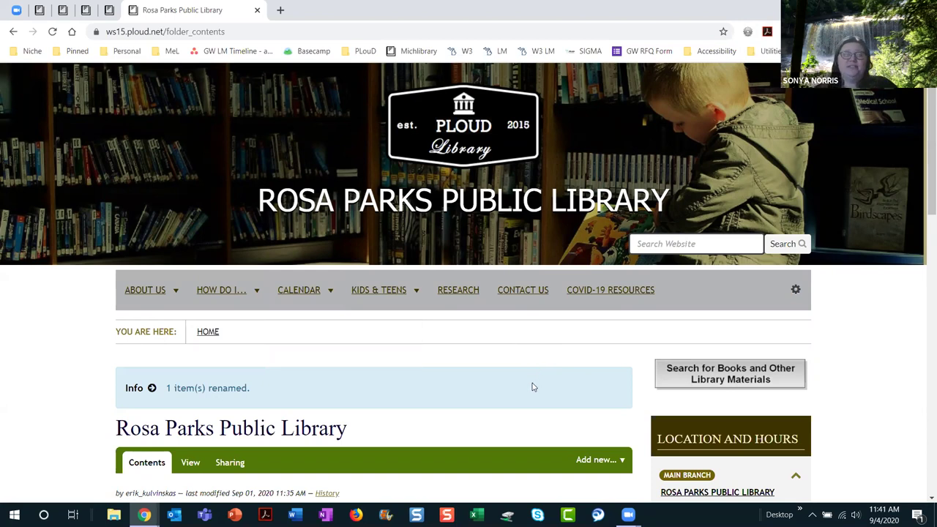
pyautogui.click(465, 130)
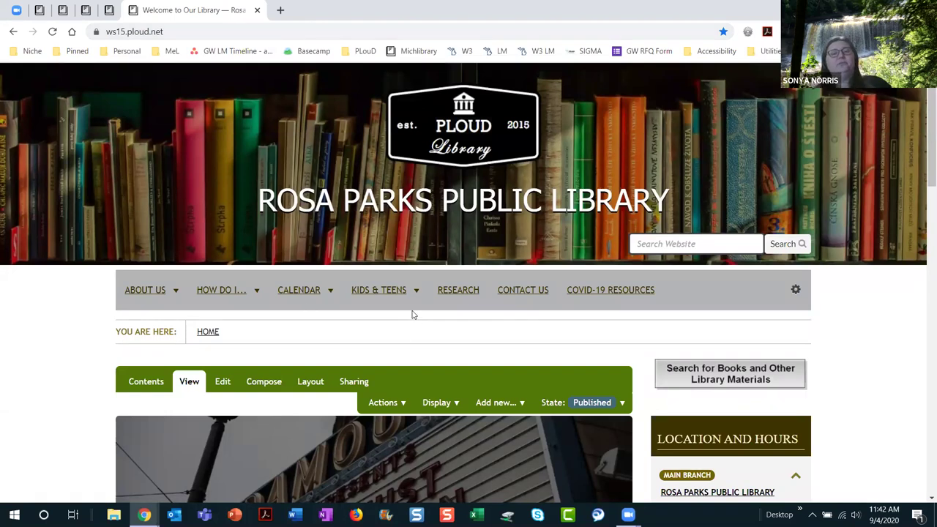
pyautogui.scroll(-4, 466, 300)
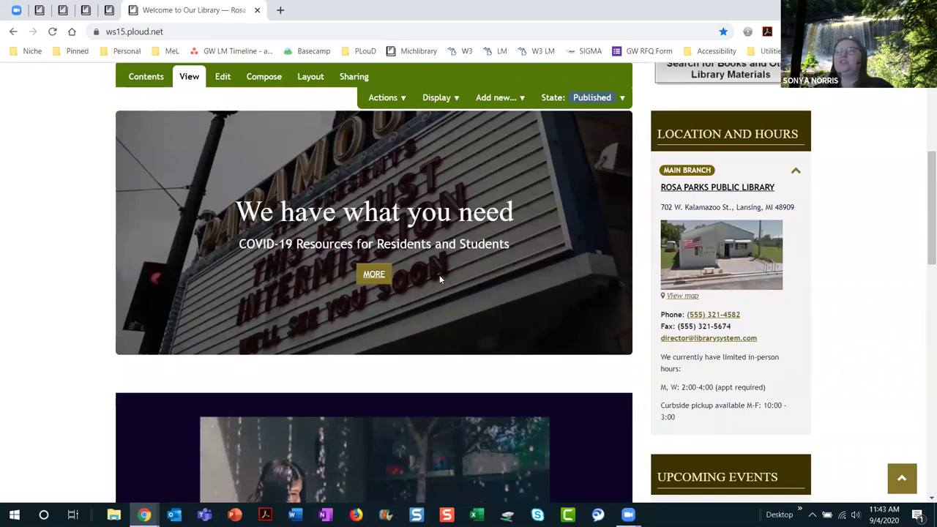
pyautogui.scroll(4, 440, 276)
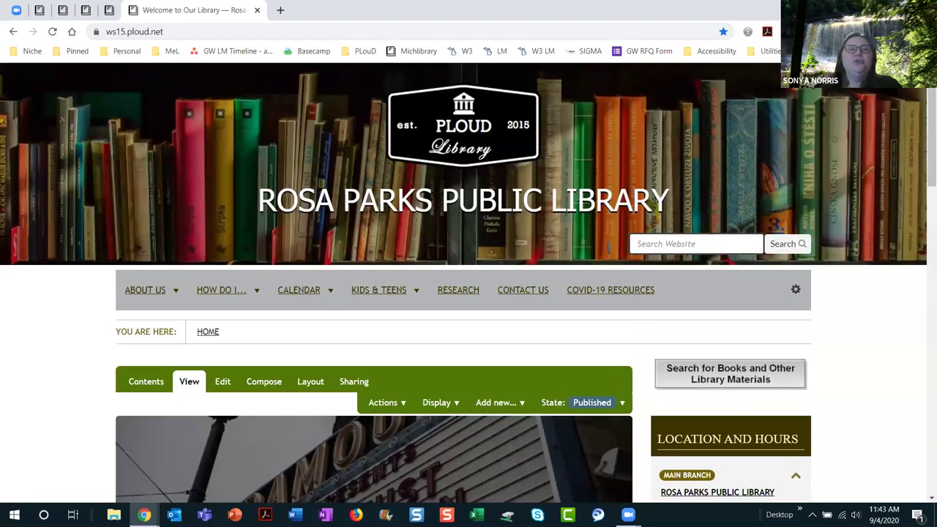
# Step: In a new tab, load Michigan's Ploud Home from the Michlibrary bookmark
pyautogui.click(280, 11)
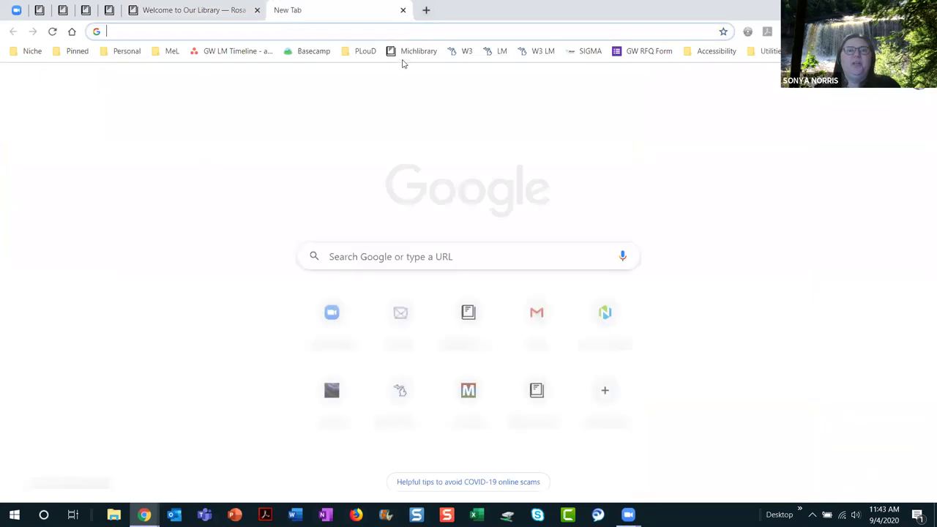
pyautogui.click(414, 51)
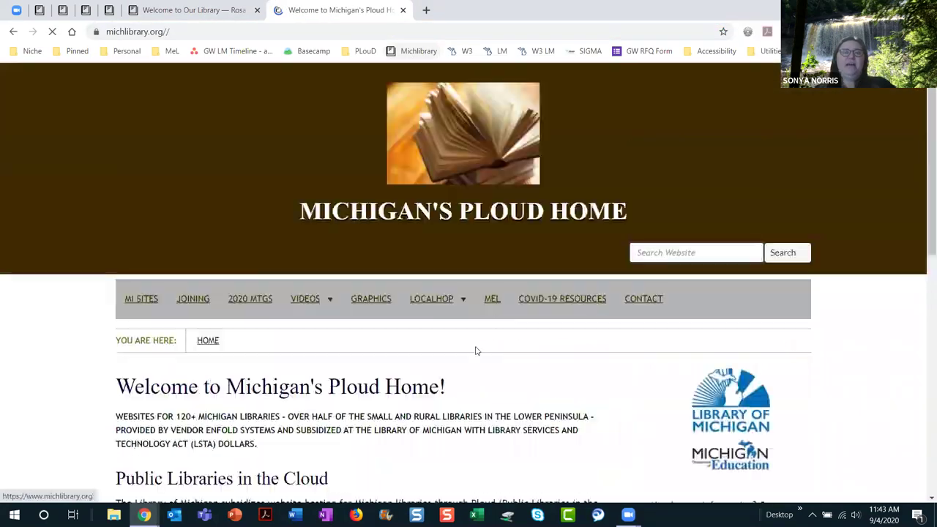
pyautogui.scroll(-1, 481, 353)
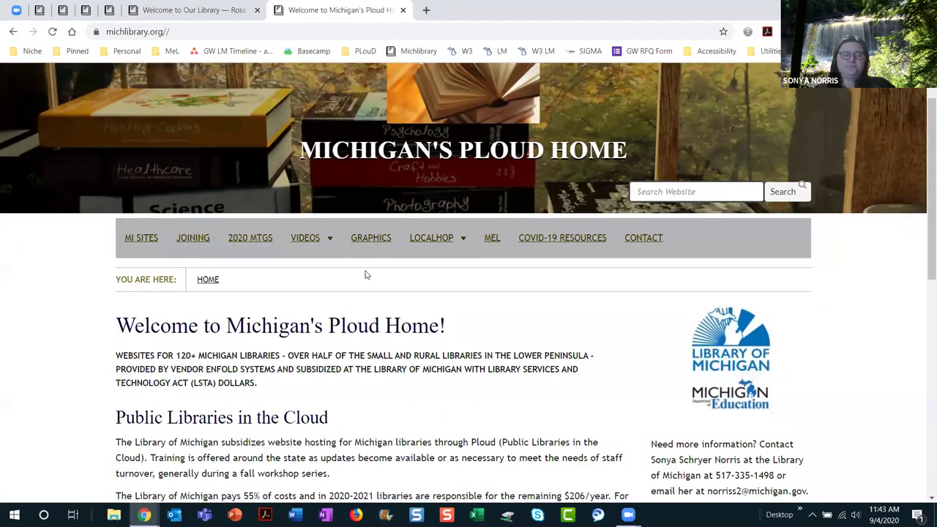
# Step: Go to Videos › Doing Ploud Right in Michigan, then the Ploud Hacks Everyone Should Know page
pyautogui.moveTo(322, 248)
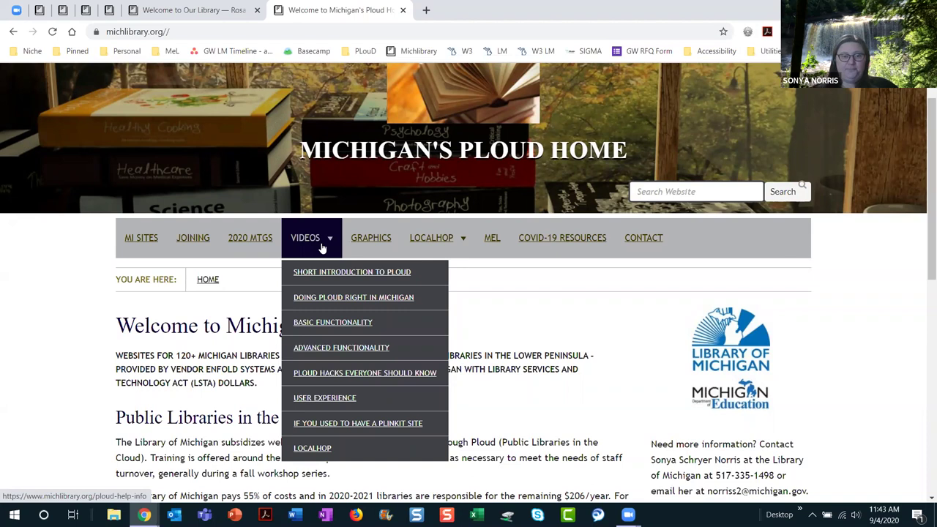
pyautogui.click(325, 298)
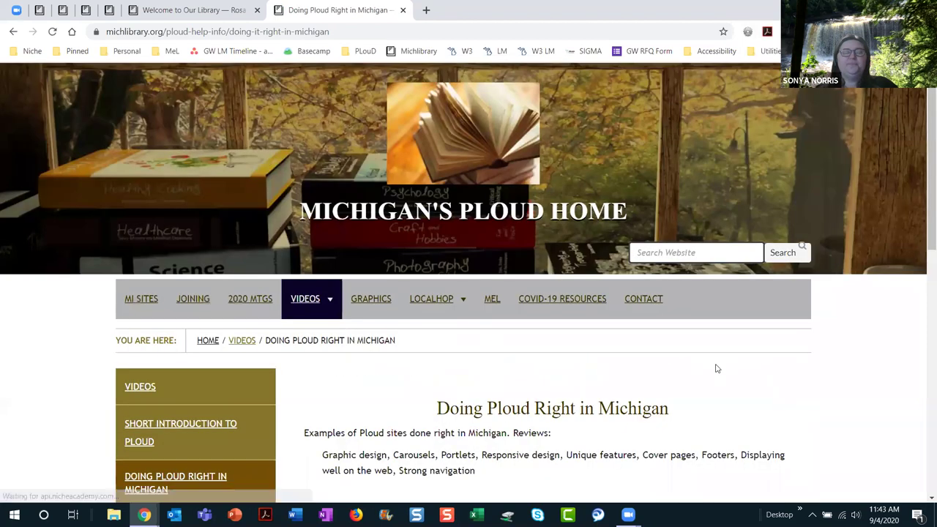
pyautogui.scroll(-3, 776, 371)
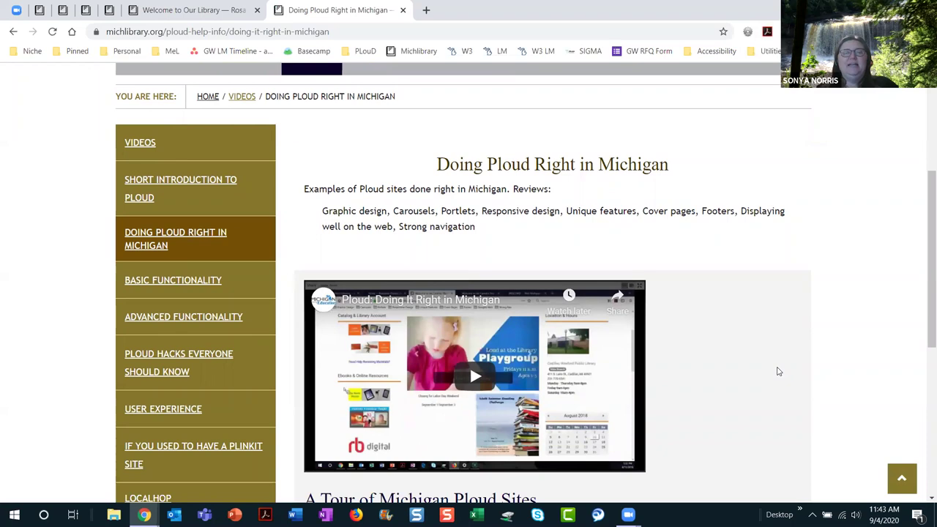
pyautogui.scroll(-2, 776, 370)
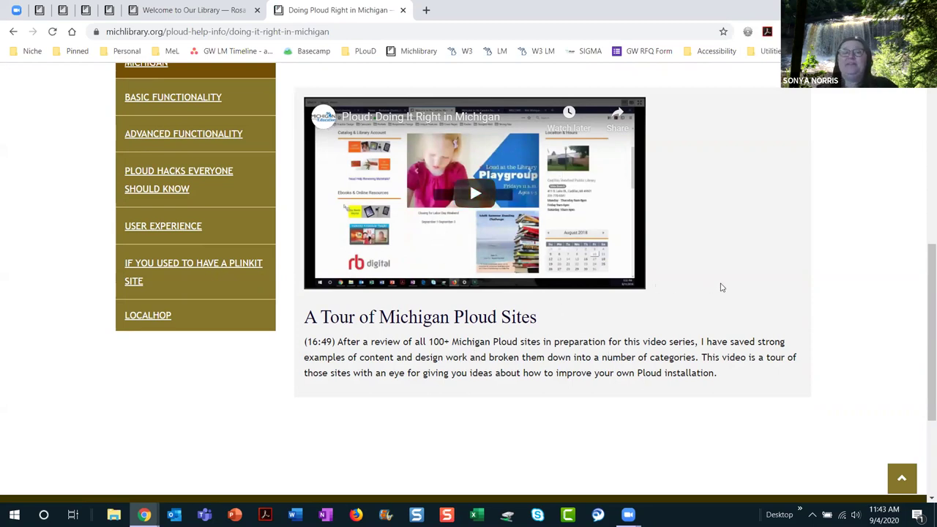
pyautogui.scroll(2, 719, 288)
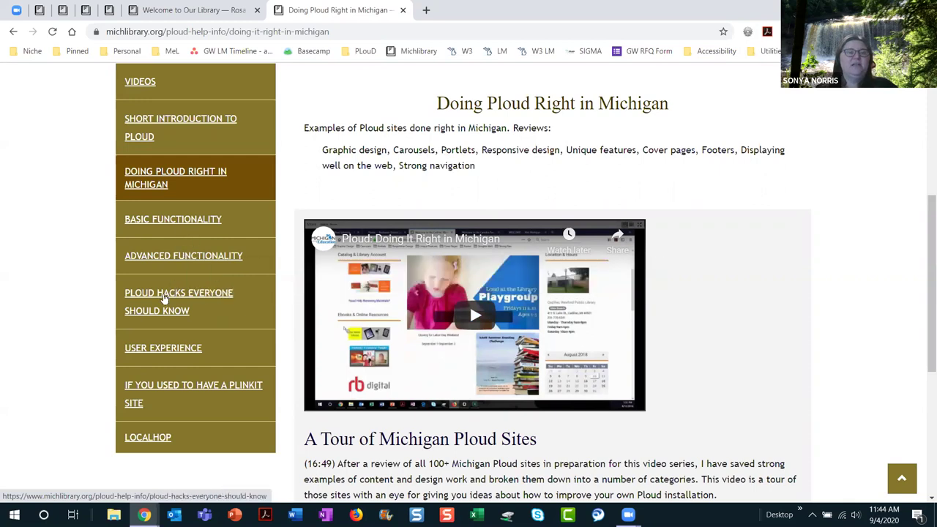
pyautogui.click(163, 299)
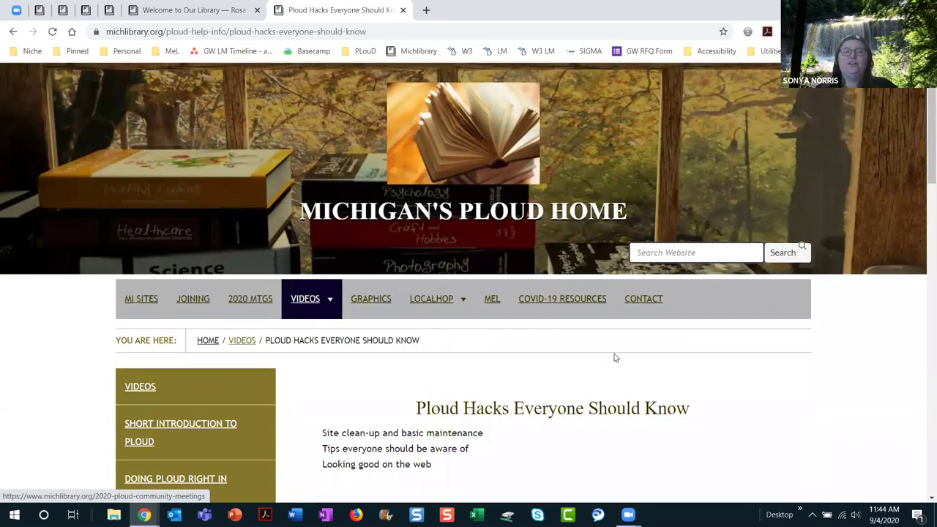
# Step: Read the Ploud Hacks videos, highlighting 'Google business profile', then return to the Welcome to Our Library tab
pyautogui.scroll(-4, 771, 364)
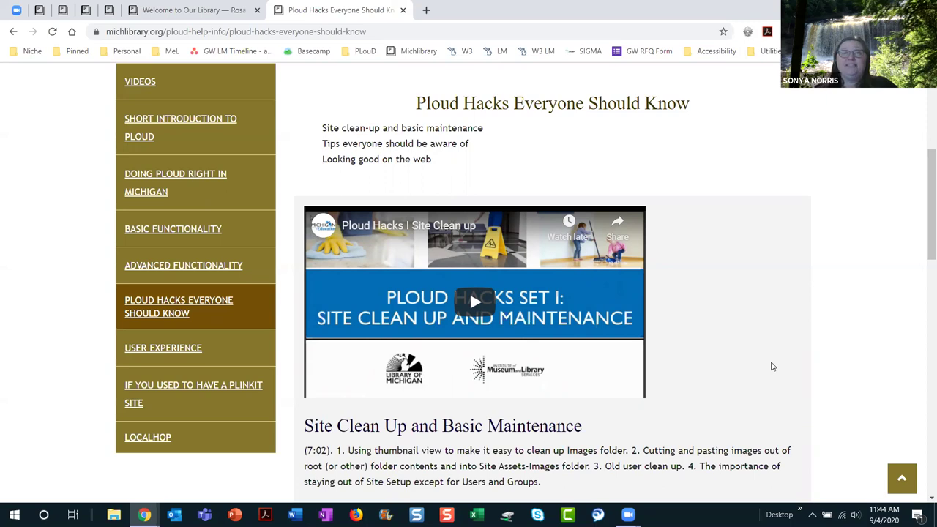
pyautogui.scroll(-3, 771, 366)
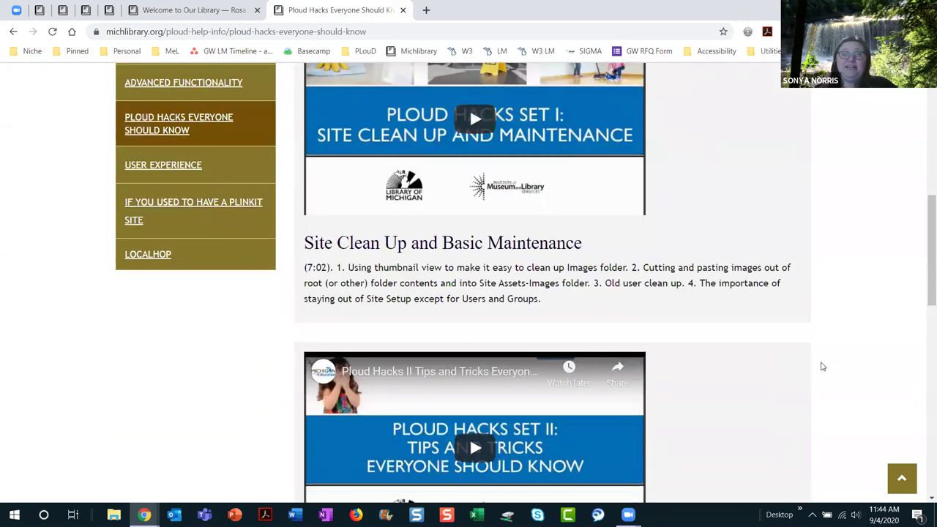
pyautogui.scroll(-5, 822, 366)
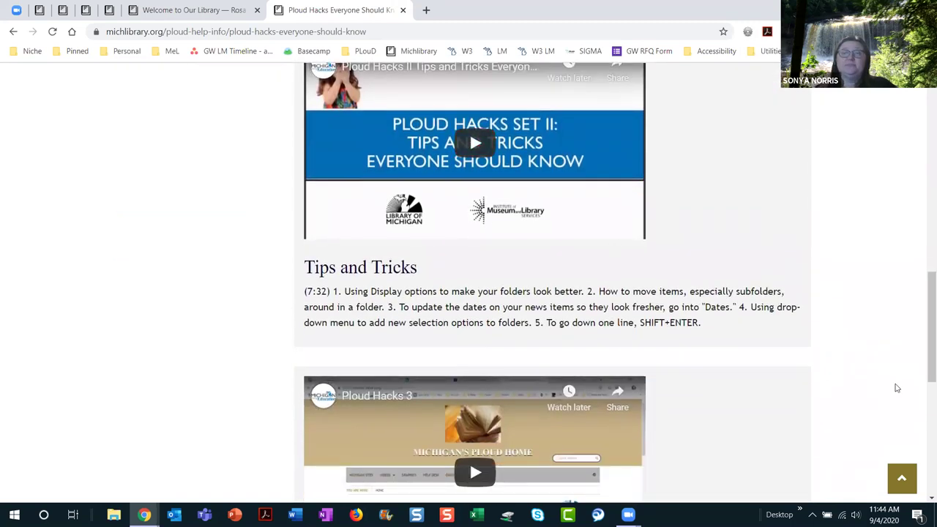
pyautogui.scroll(-4, 896, 388)
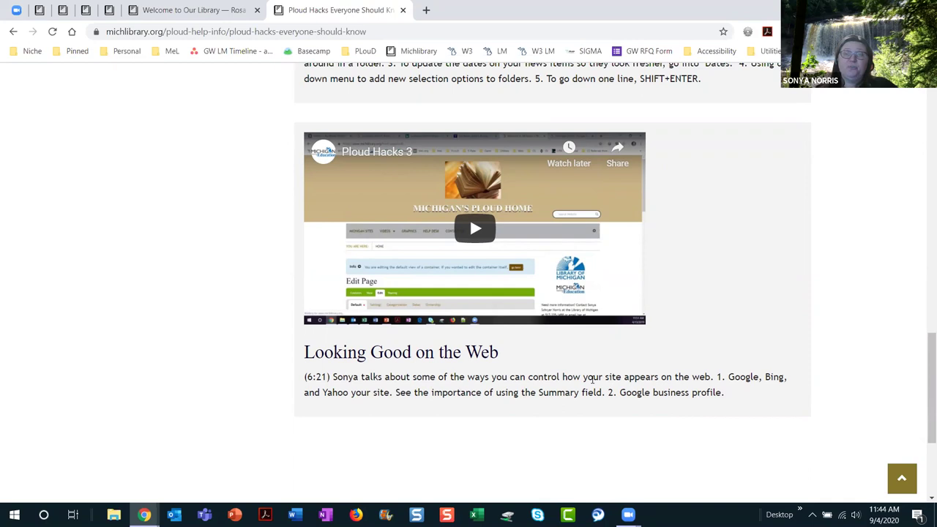
pyautogui.moveTo(621, 391); pyautogui.dragTo(738, 389)
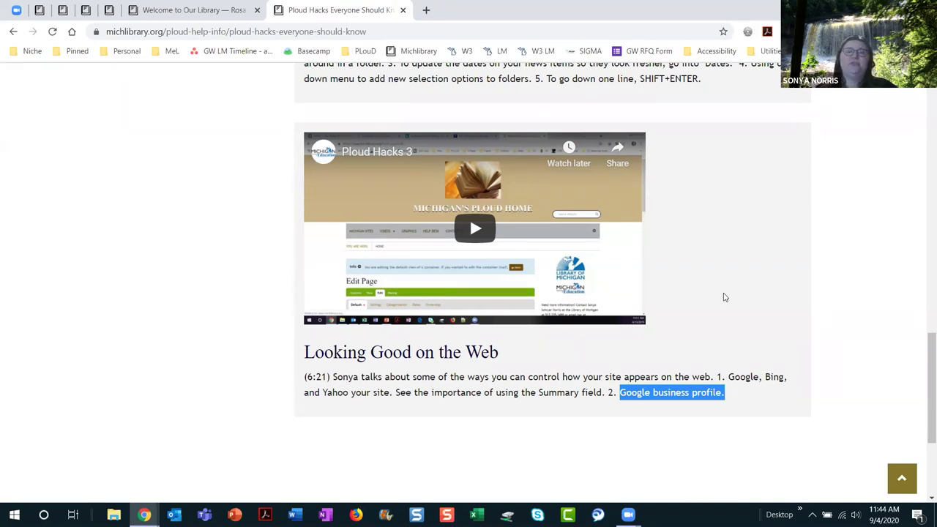
pyautogui.scroll(10, 725, 296)
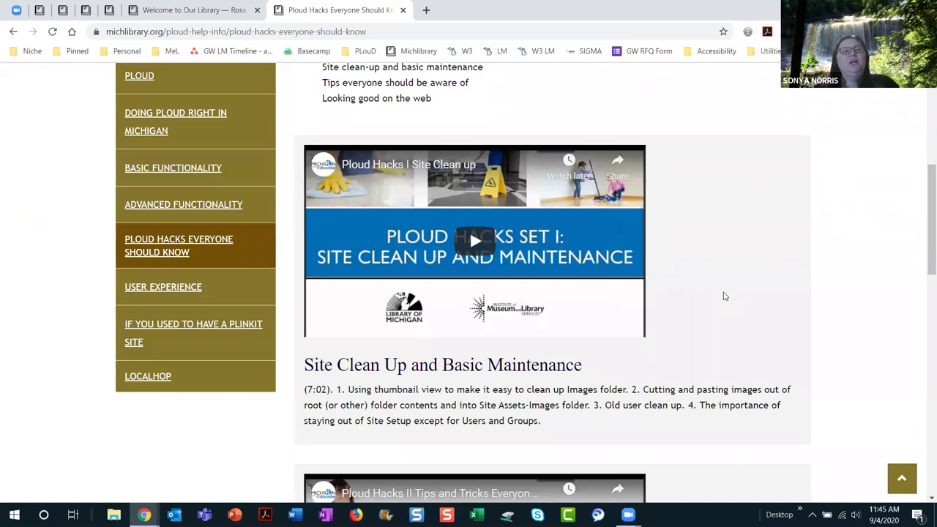
pyautogui.scroll(4, 724, 297)
pyautogui.scroll(-1, 724, 296)
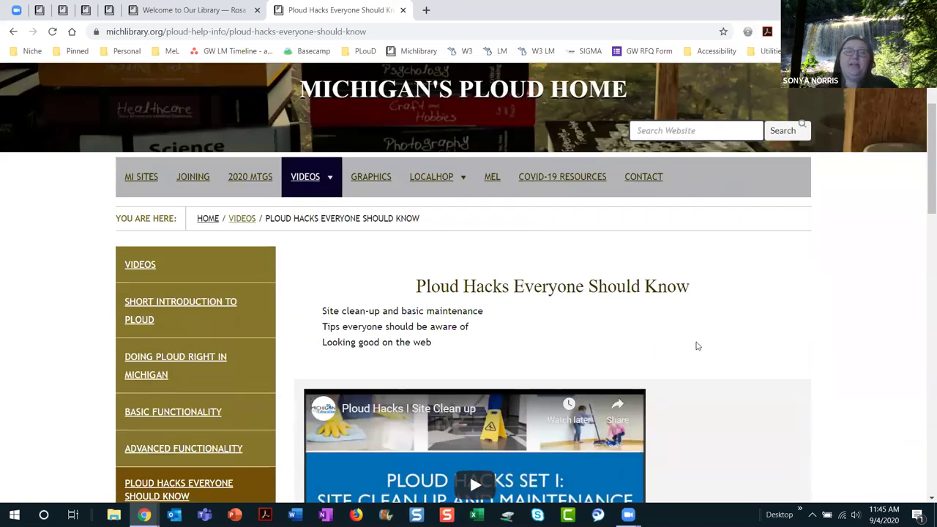
pyautogui.scroll(-1, 697, 345)
pyautogui.scroll(-1, 697, 345)
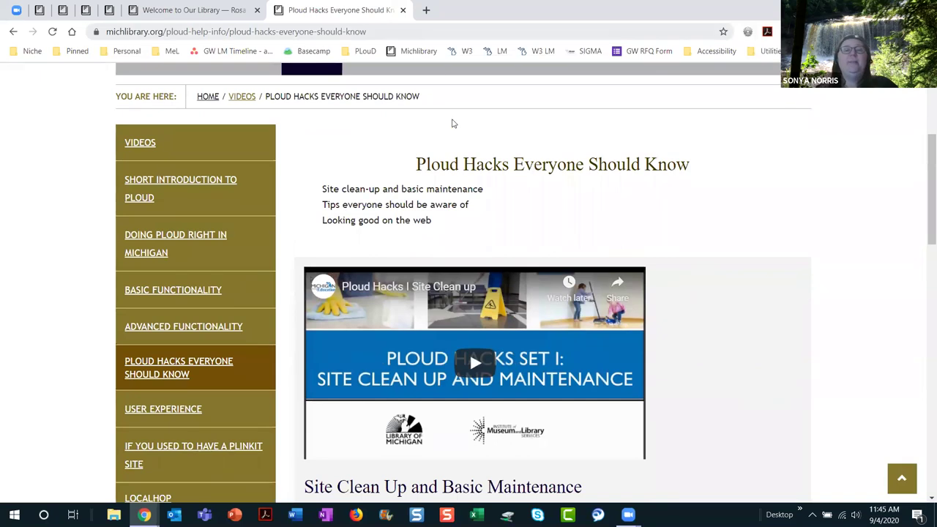
pyautogui.click(194, 10)
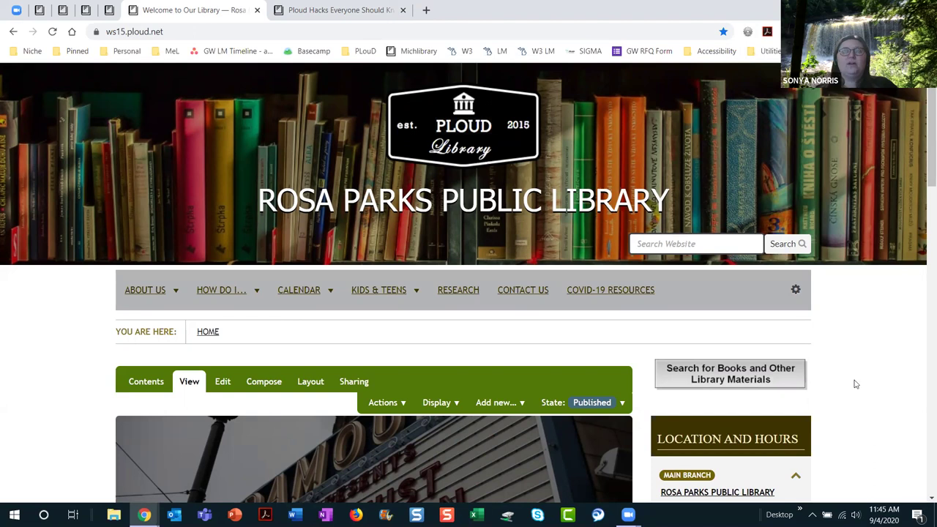
# Step: Open the Get help page from the site's user and settings menu in a new tab
pyautogui.scroll(-1, 847, 354)
pyautogui.scroll(-1, 848, 354)
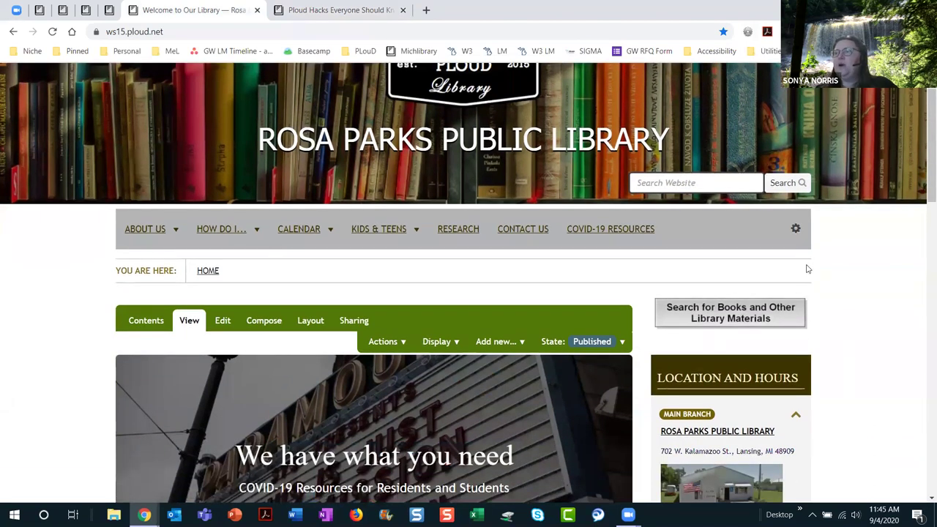
pyautogui.click(796, 228)
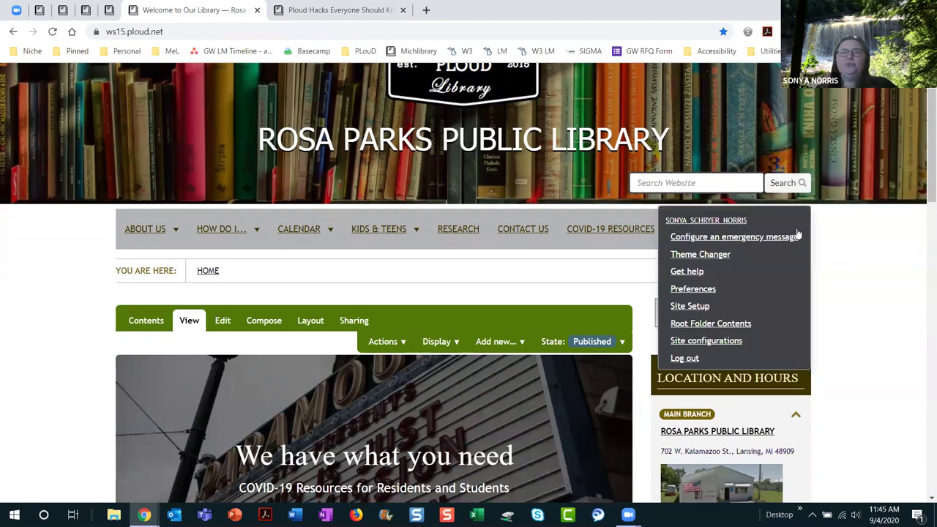
pyautogui.click(688, 271)
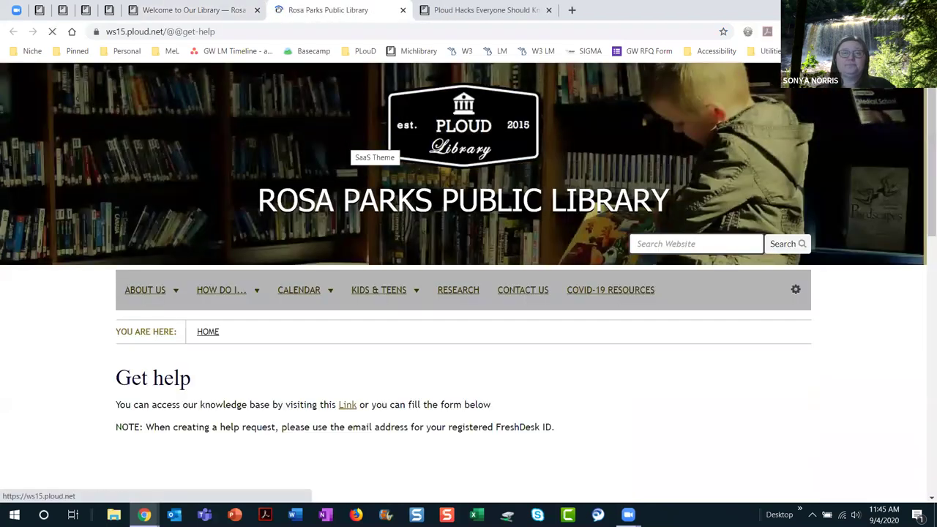
# Step: On the Ploud Support form, enter the requester's e-mail, subject 'recaptcha' and the requester's first name
pyautogui.scroll(-3, 671, 389)
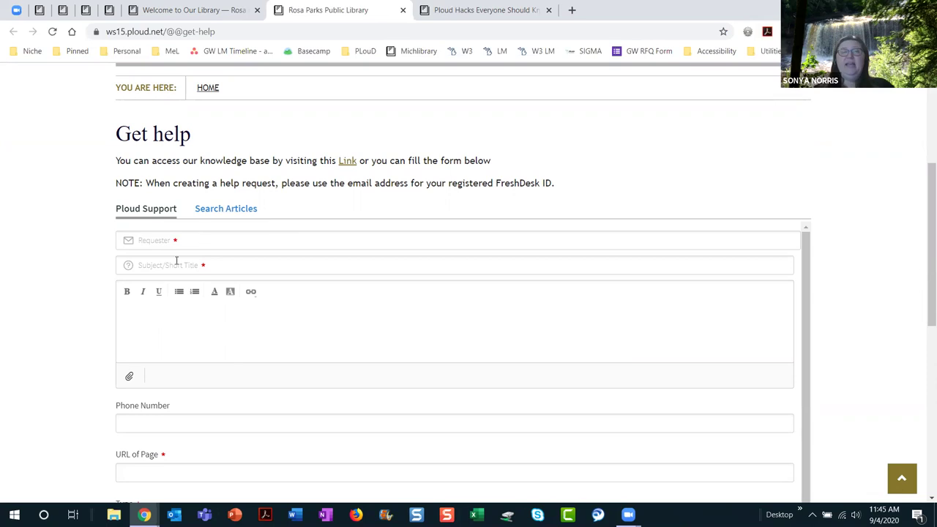
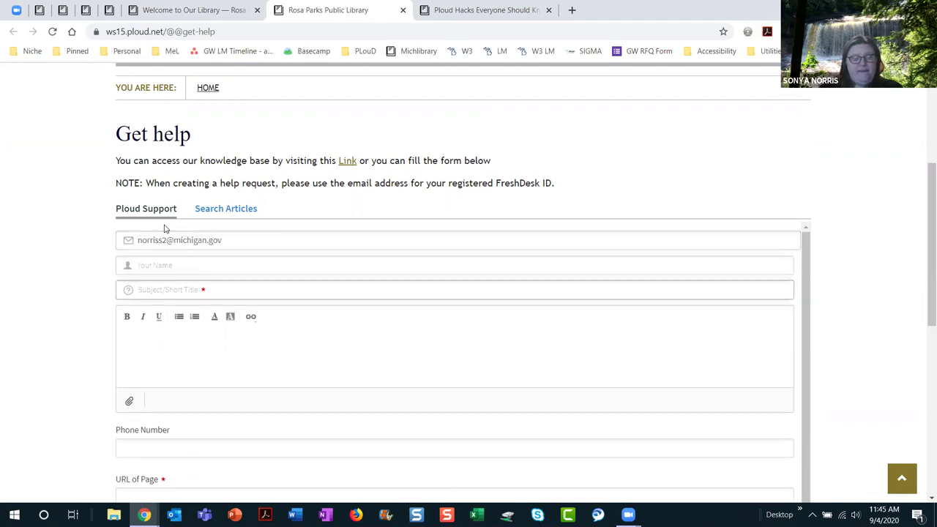
pyautogui.write('recaptcah')
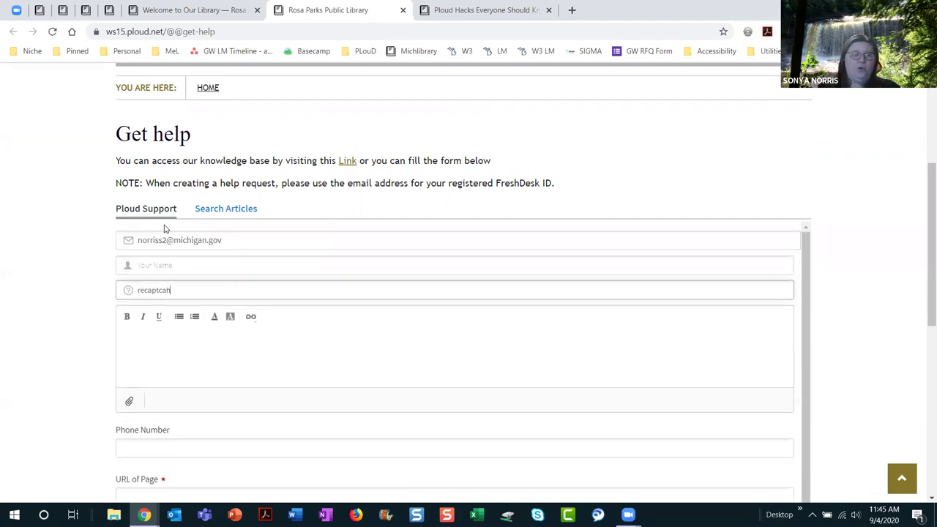
pyautogui.press('BackSpace')
pyautogui.press('BackSpace')
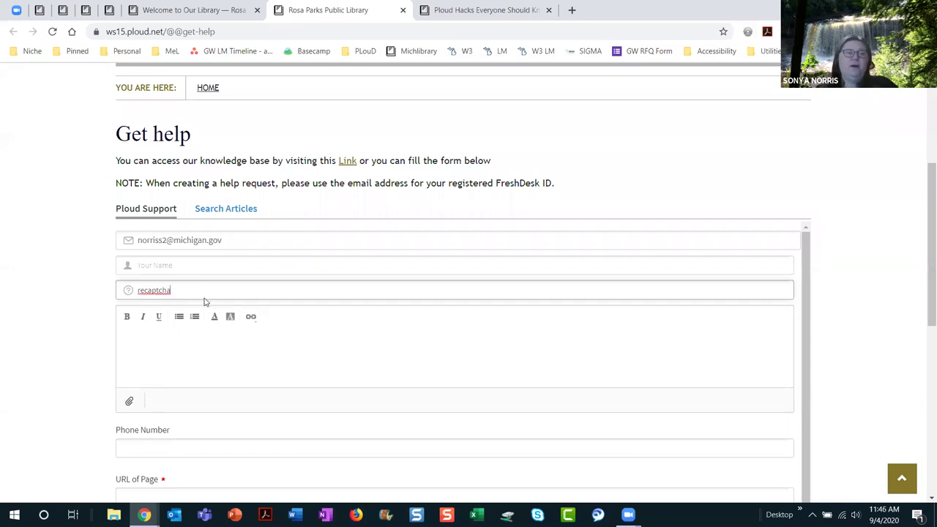
pyautogui.click(208, 265)
pyautogui.write('Sonya')
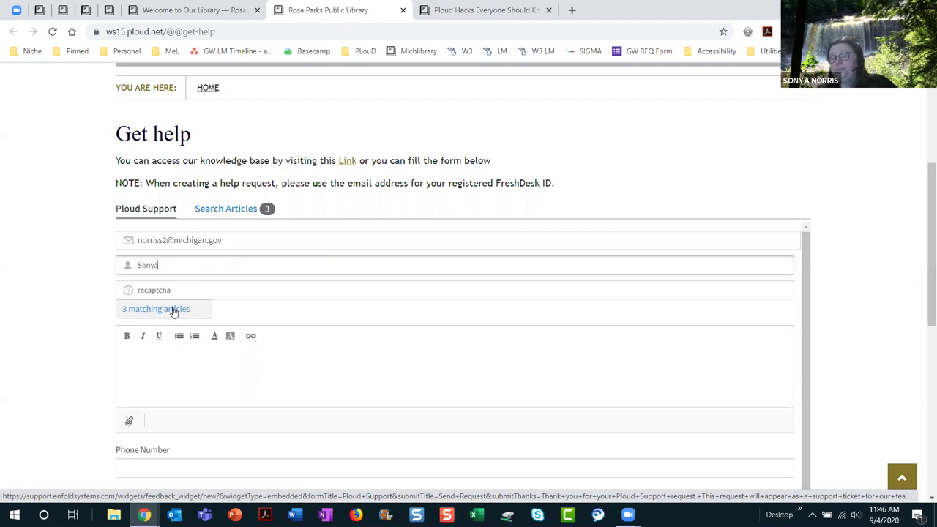
# Step: Replace the help search term with 'Michigan' and show all results on the Enfold support site
pyautogui.click(174, 311)
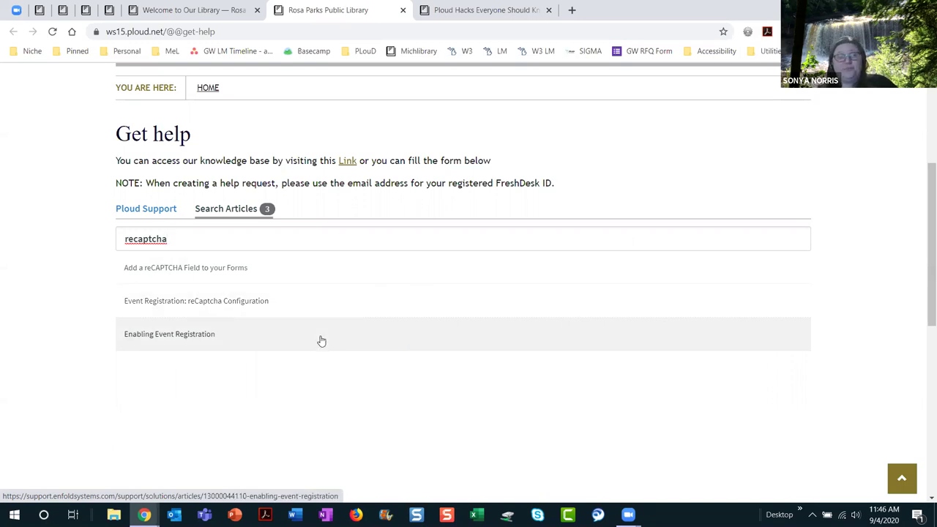
pyautogui.moveTo(164, 239); pyautogui.dragTo(72, 238)
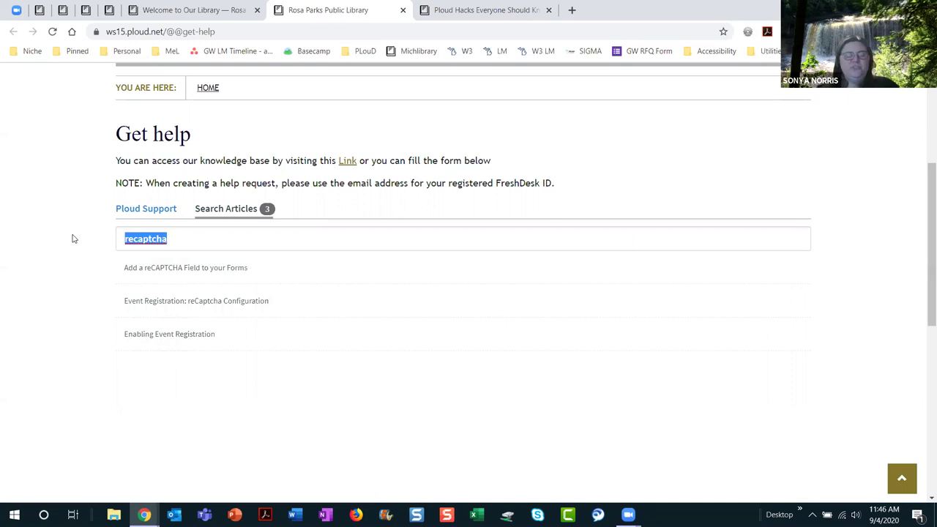
pyautogui.write('Michigan')
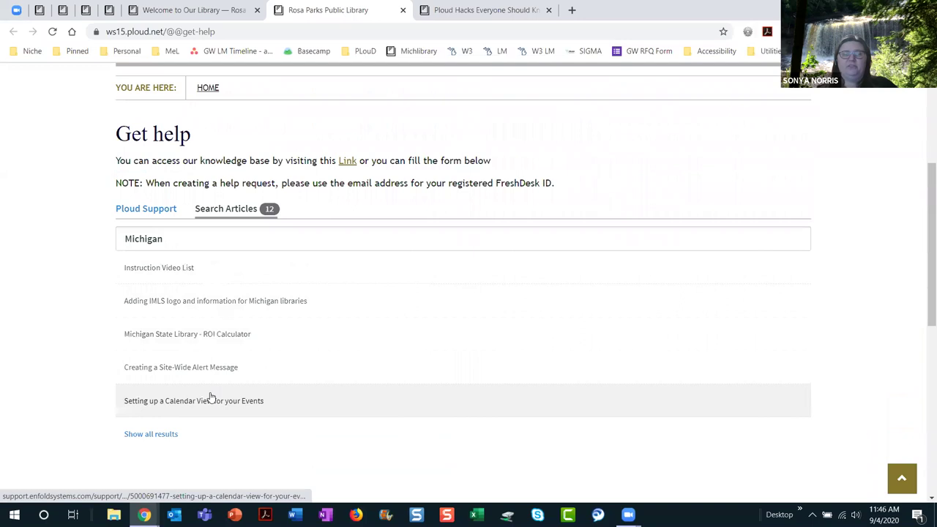
pyautogui.click(146, 441)
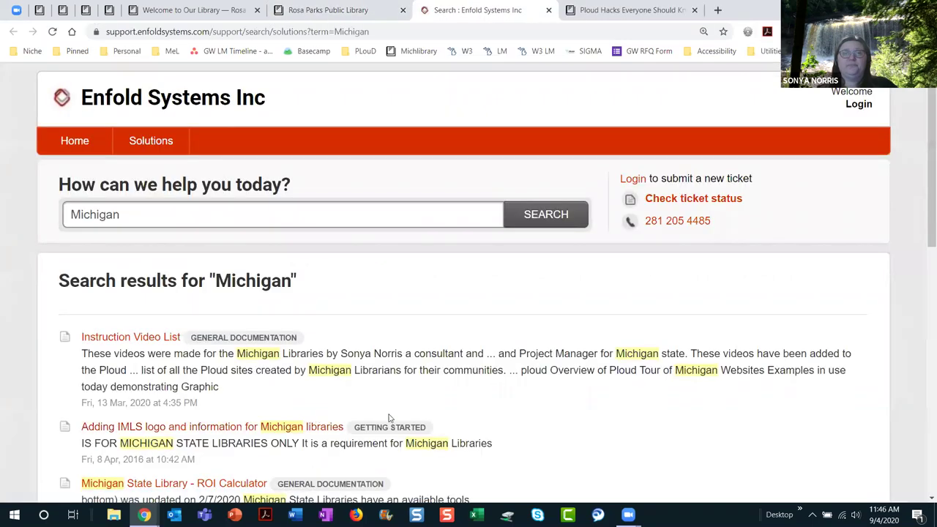
# Step: Search the Enfold support site for 'recaptcha' and open the 'Add a reCAPTCHA Field to your Forms' article
pyautogui.scroll(-3, 621, 408)
pyautogui.scroll(-1, 622, 408)
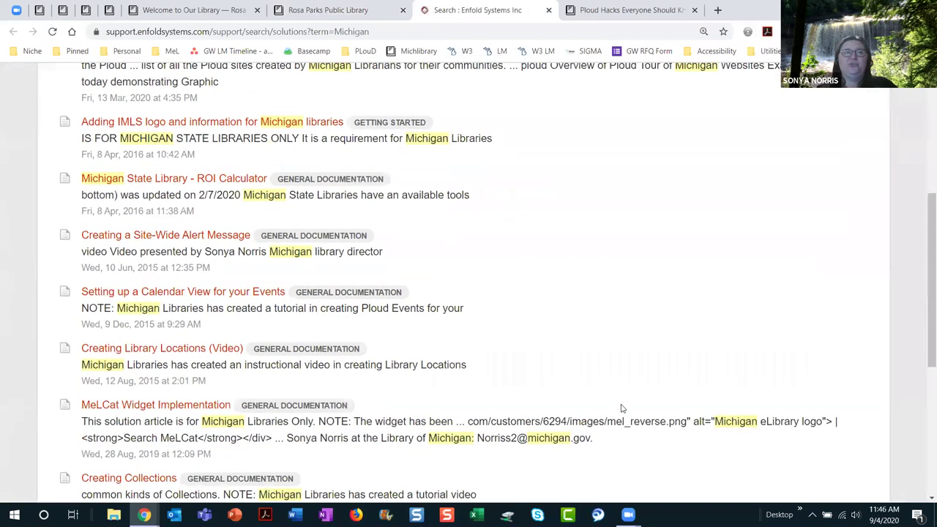
pyautogui.scroll(-2, 624, 350)
pyautogui.scroll(-3, 623, 350)
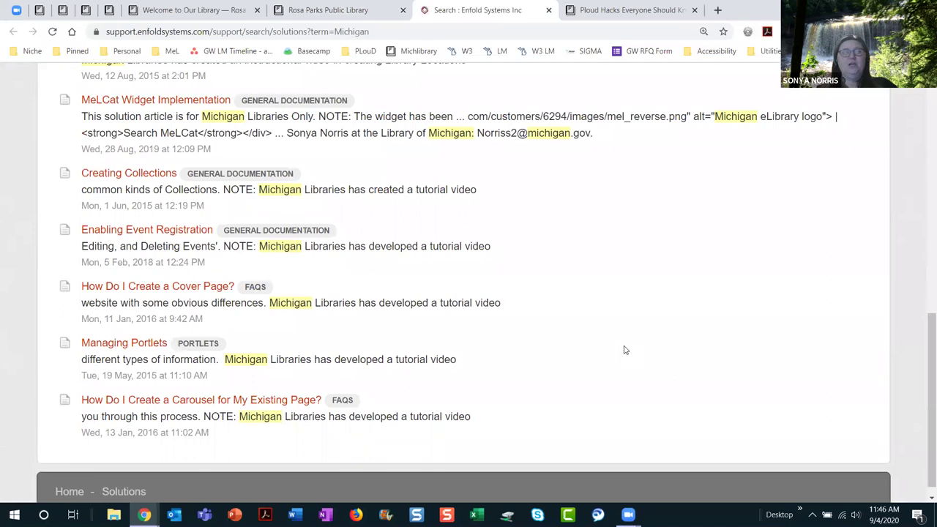
pyautogui.scroll(9, 623, 350)
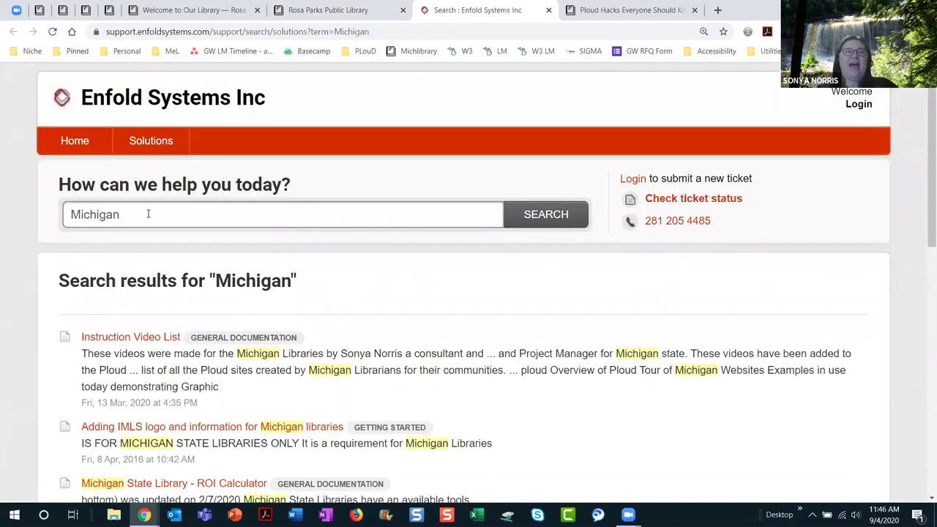
pyautogui.click(148, 214)
pyautogui.write('recaptcha')
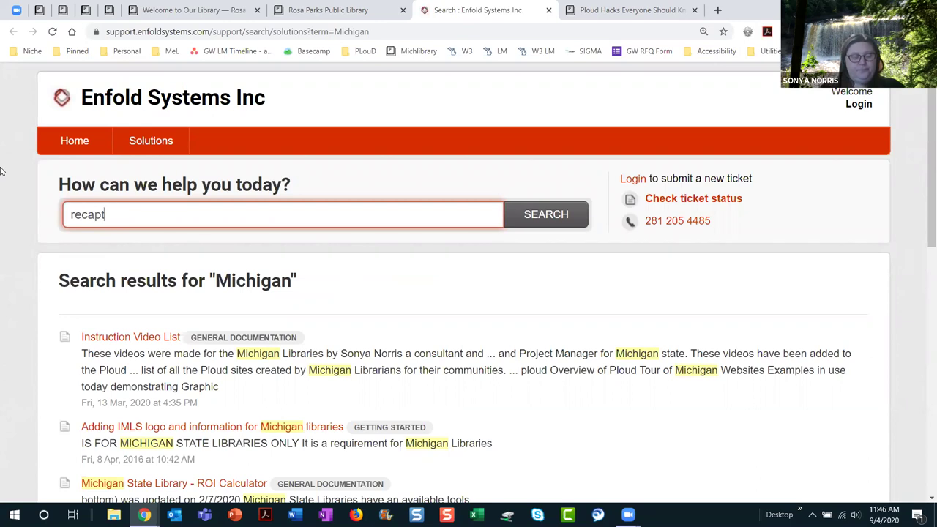
pyautogui.press('Return')
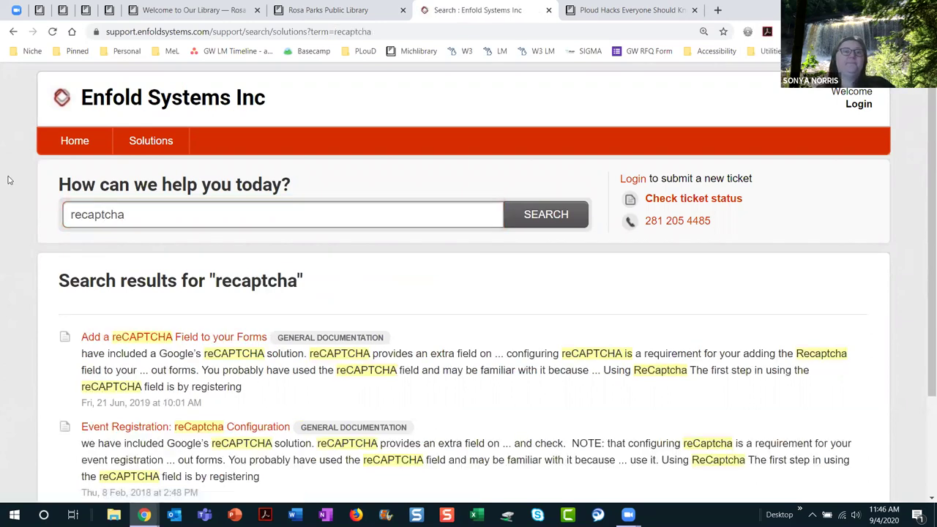
pyautogui.click(204, 342)
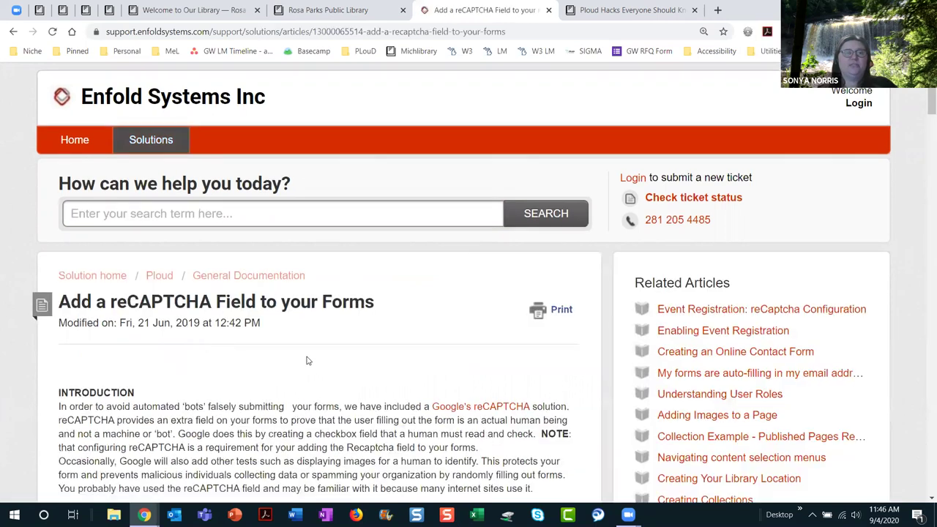
pyautogui.scroll(-2, 308, 361)
pyautogui.scroll(-2, 307, 361)
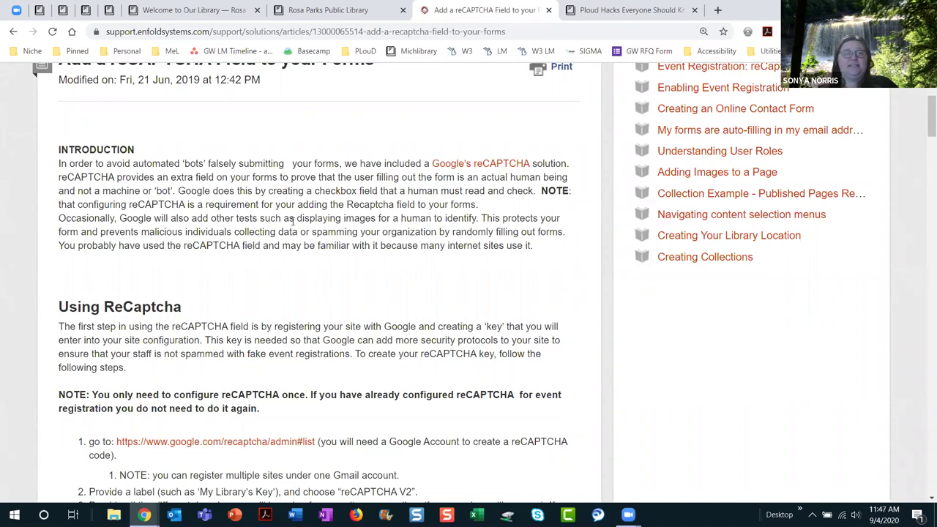
pyautogui.scroll(-1, 304, 241)
pyautogui.scroll(-1, 308, 246)
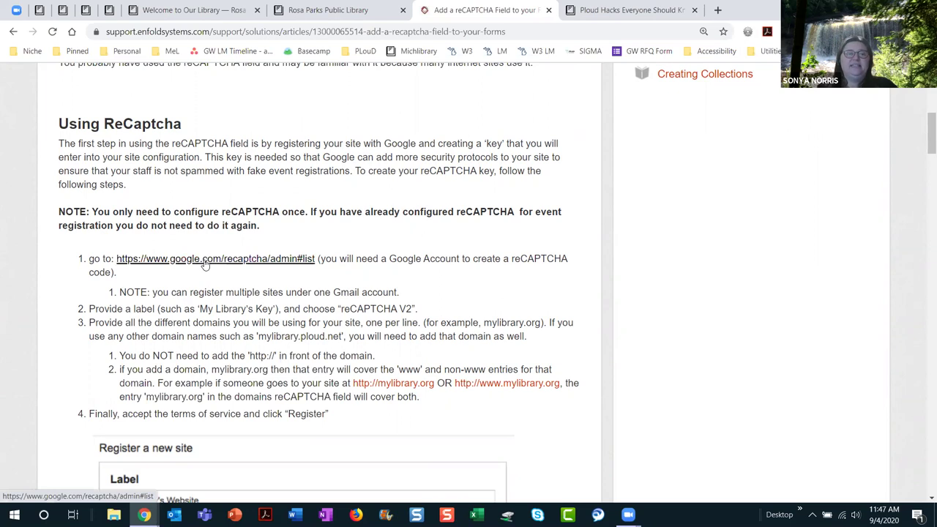
pyautogui.scroll(-3, 320, 351)
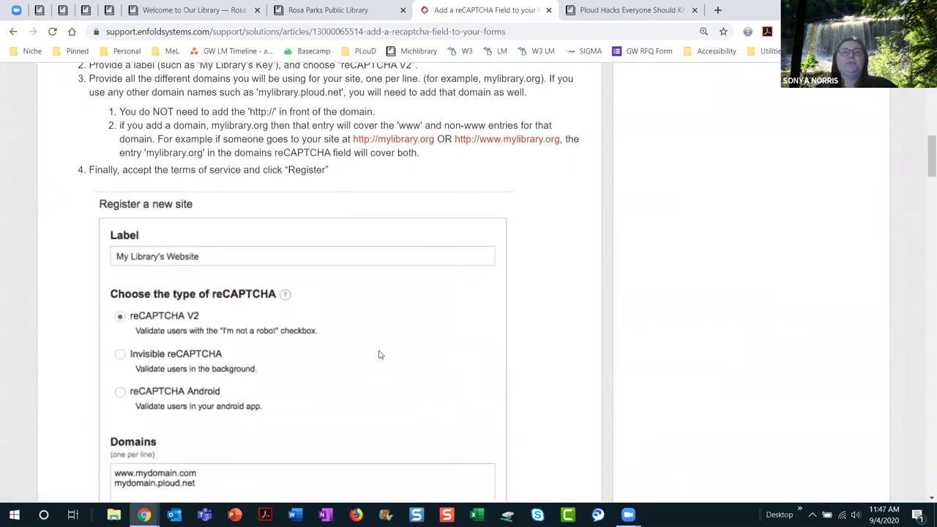
pyautogui.scroll(-4, 553, 380)
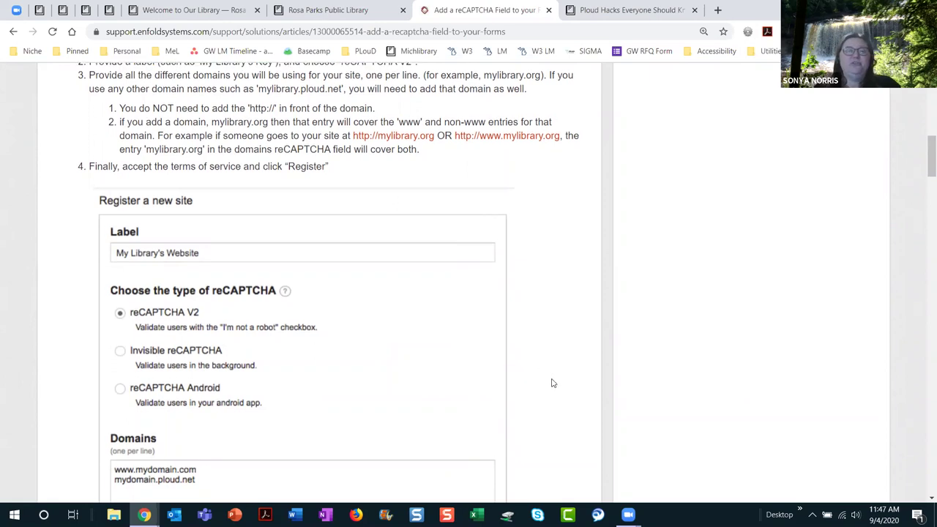
pyautogui.scroll(-3, 553, 380)
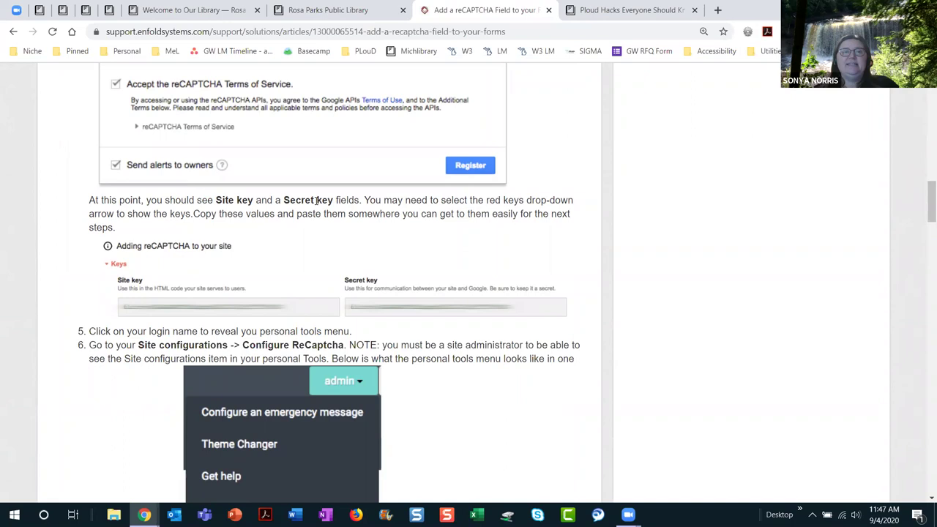
pyautogui.scroll(-3, 326, 221)
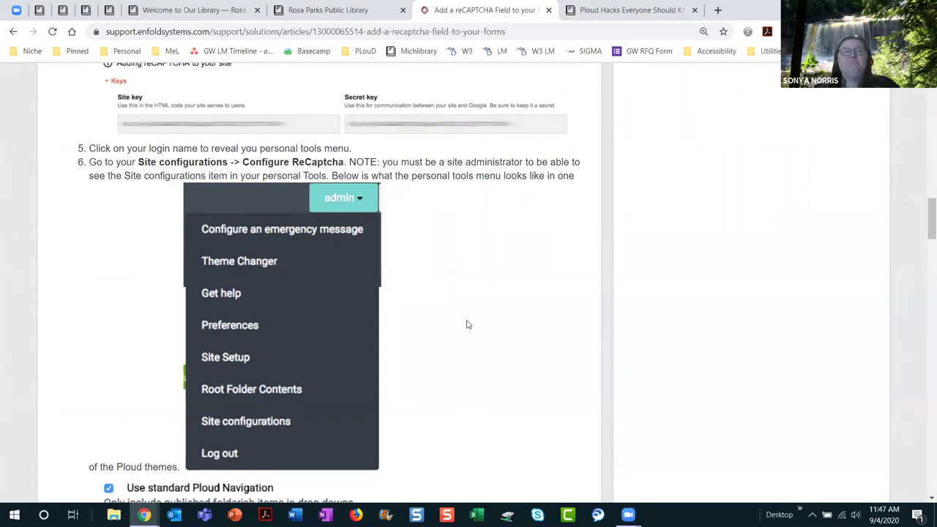
pyautogui.scroll(-5, 468, 325)
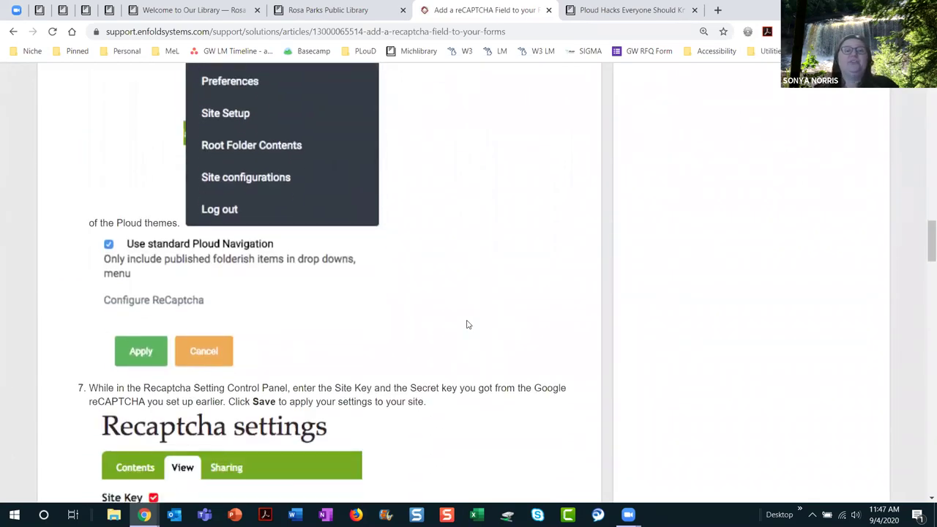
pyautogui.scroll(-3, 468, 324)
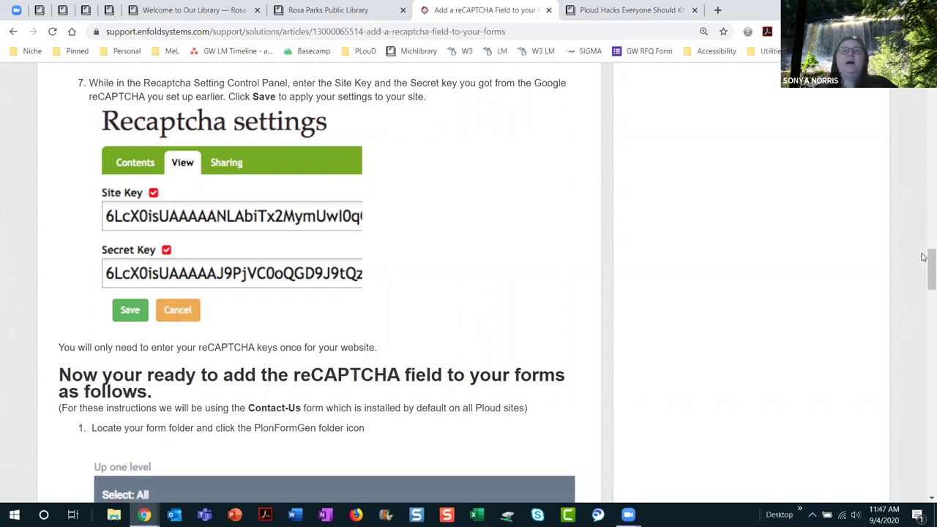
pyautogui.moveTo(925, 277); pyautogui.dragTo(930, 103)
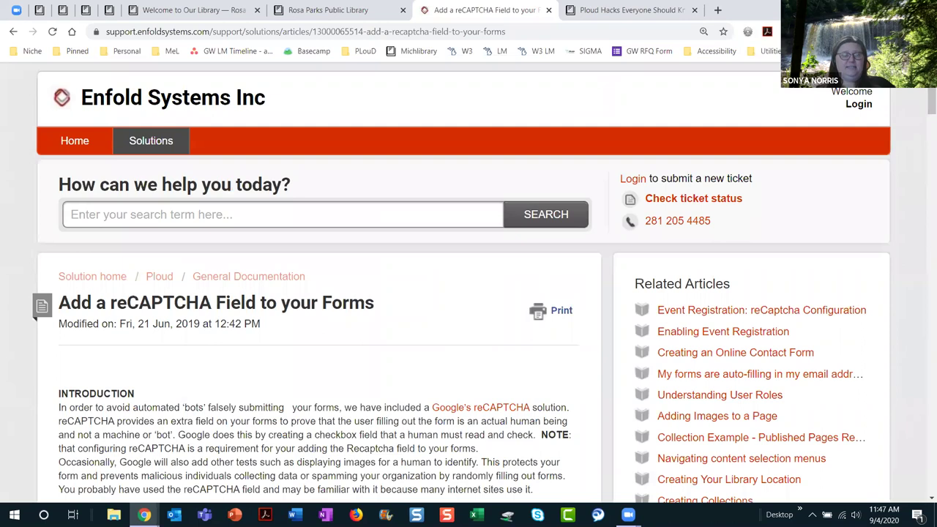
# Step: Return to the library's Get help page and switch to the support request form's description
pyautogui.click(315, 9)
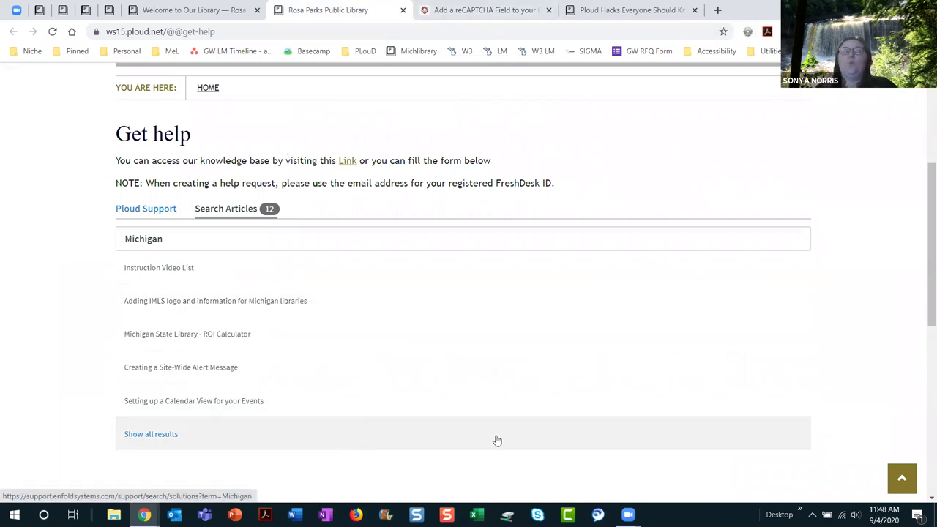
pyautogui.click(142, 211)
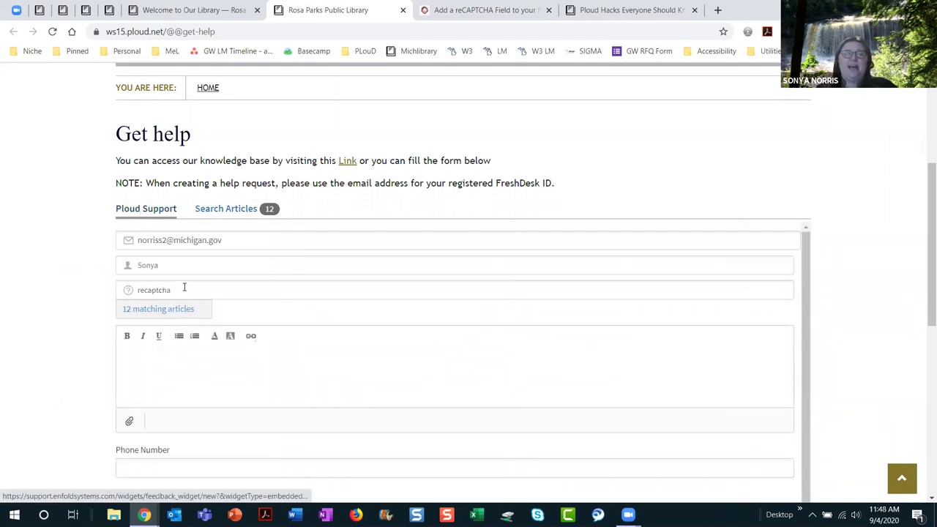
pyautogui.click(182, 362)
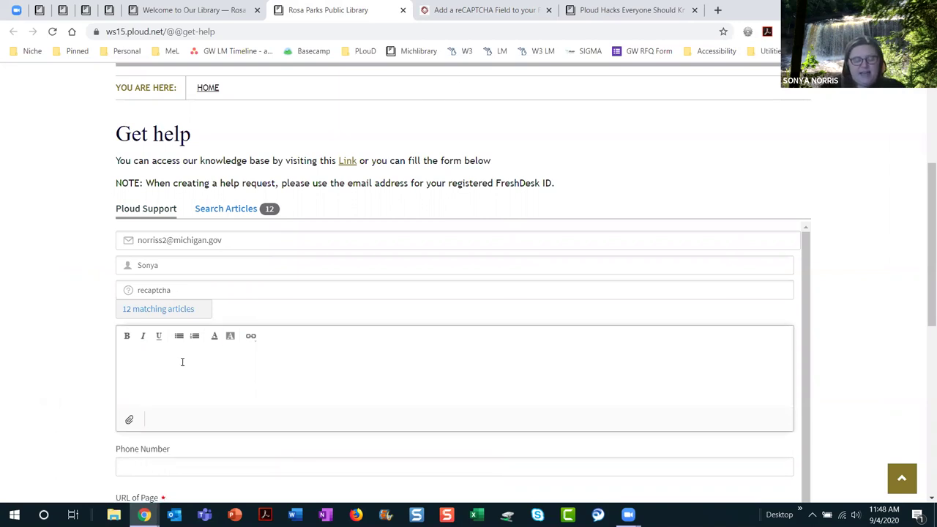
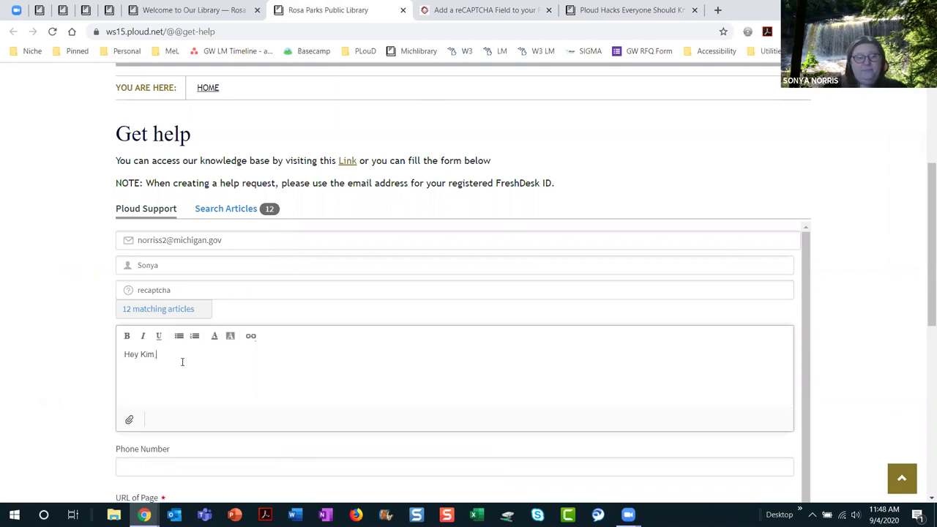
# Step: Write a message asking for more reCaptcha help since the Secret Key can't be found
pyautogui.write('I rea')
pyautogui.press('BackSpace')
pyautogui.press('BackSpace')
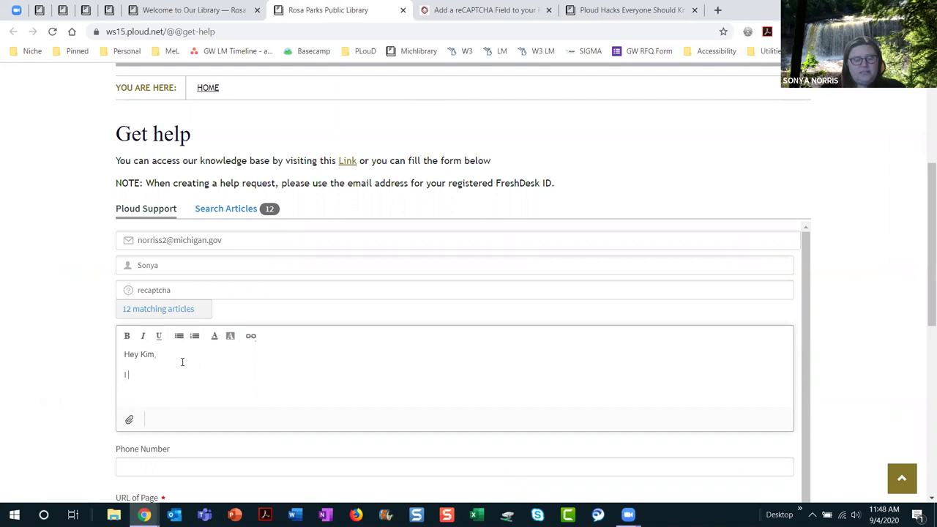
pyautogui.write('need more')
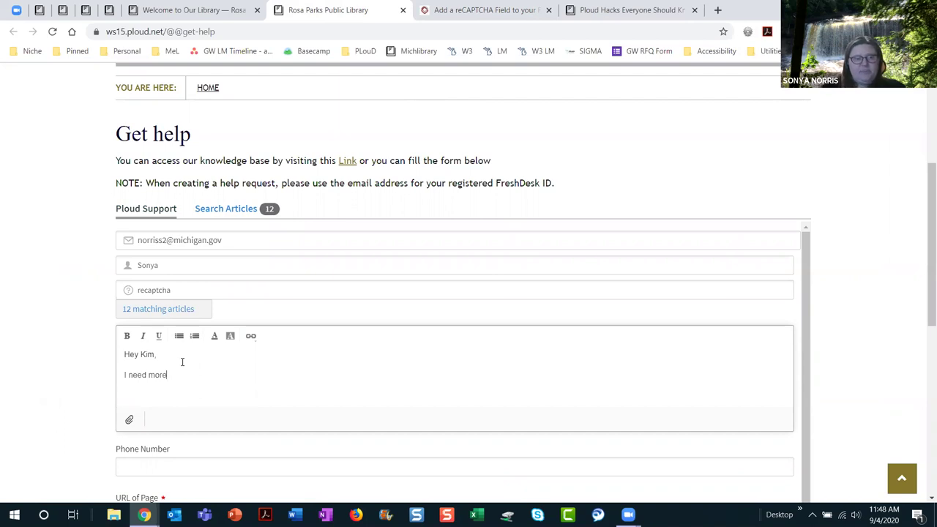
pyautogui.write(' help with reCaptc')
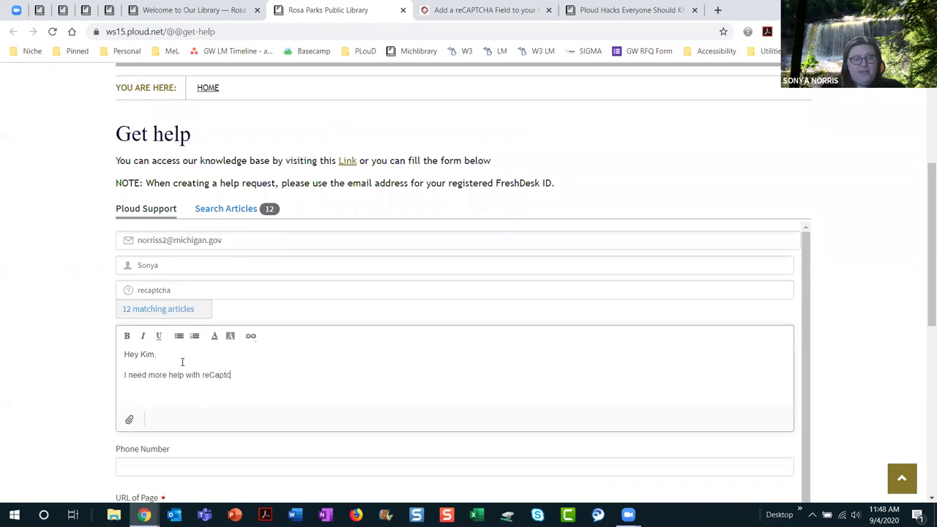
pyautogui.write('ha because')
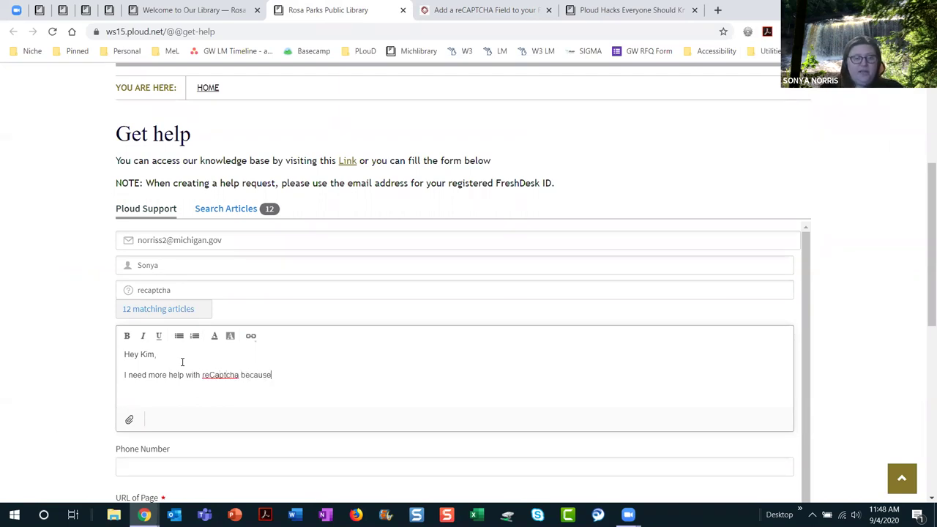
pyautogui.write(' des')
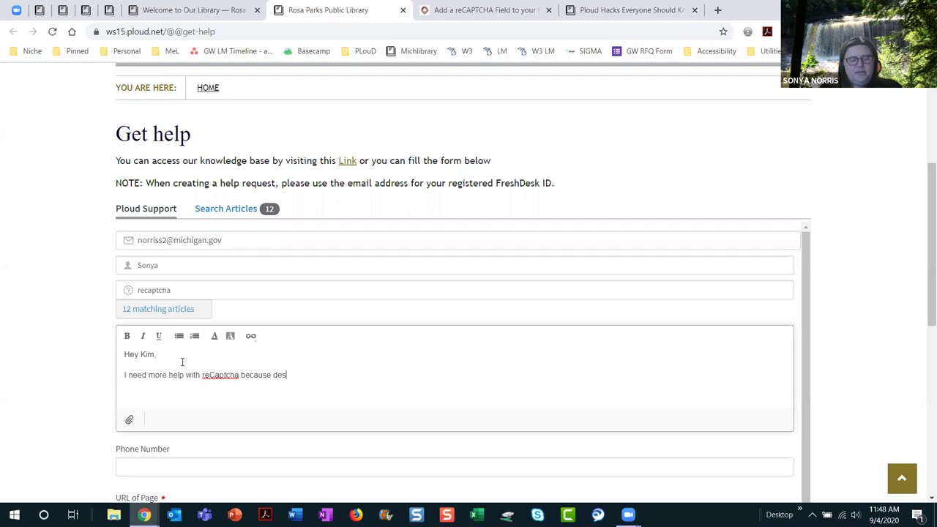
pyautogui.write('pite the scre')
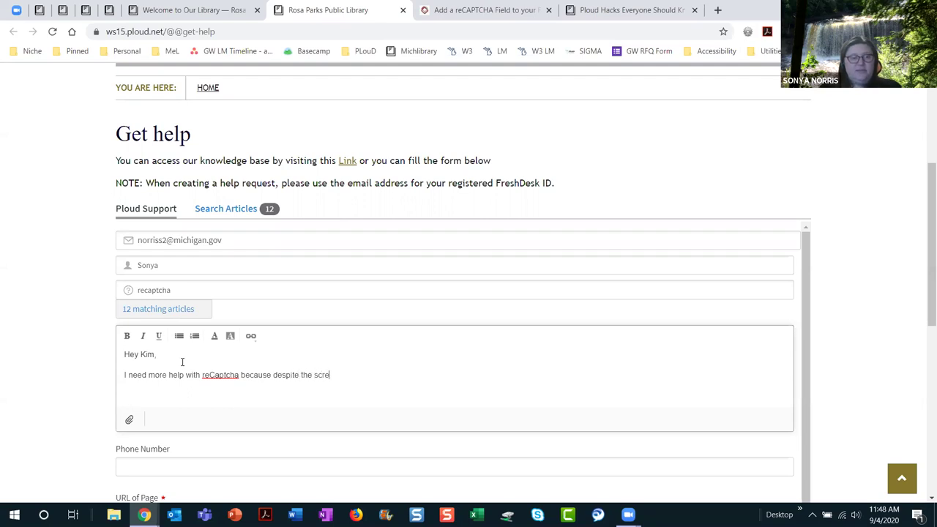
pyautogui.write("en shots, I can't ")
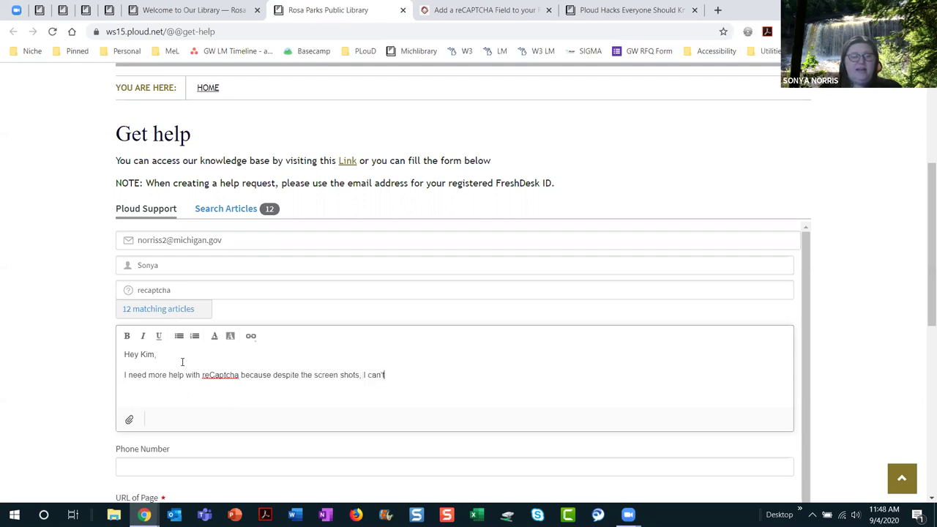
pyautogui.write('find where the ')
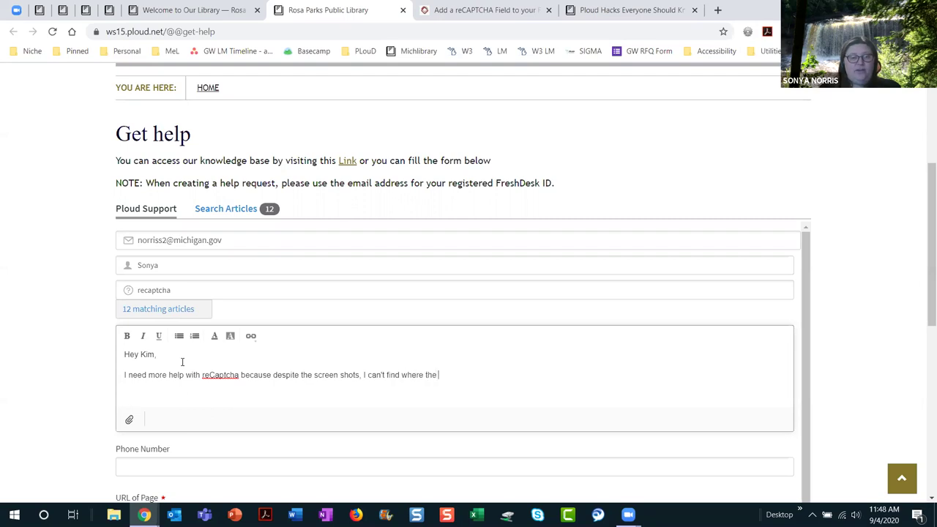
pyautogui.write('Secret Key is')
pyautogui.press('BackSpace')
pyautogui.write('.')
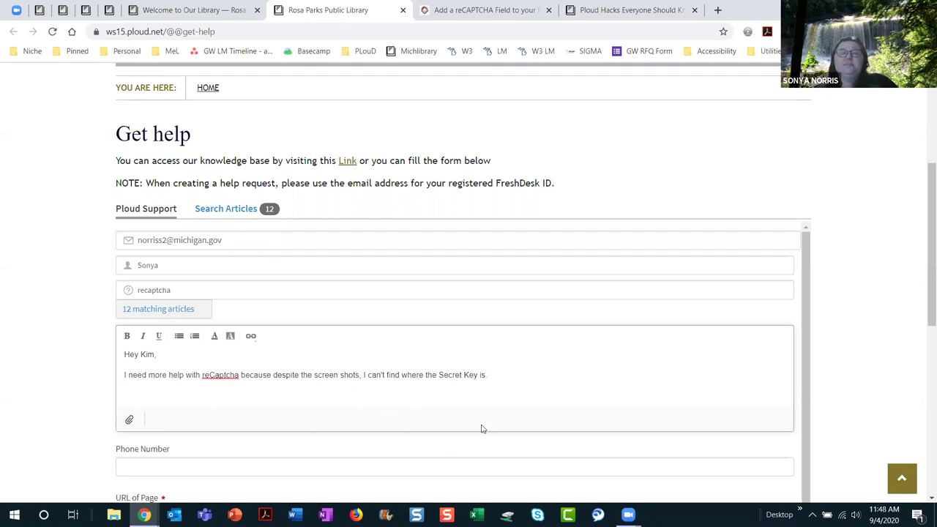
pyautogui.scroll(-1, 519, 391)
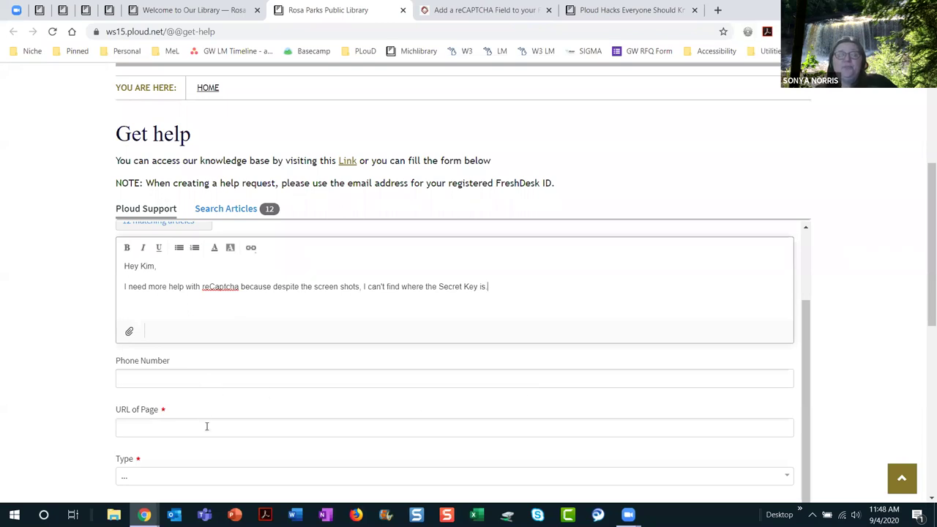
pyautogui.scroll(-2, 209, 426)
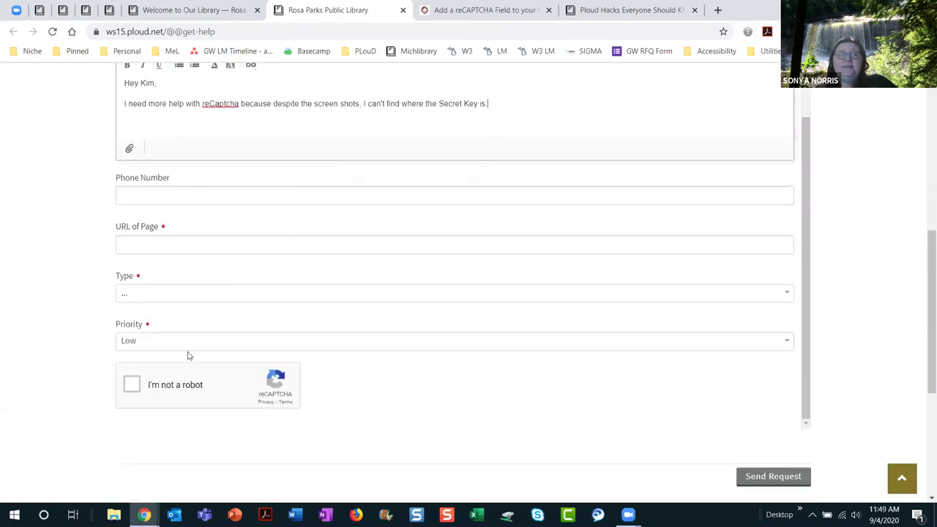
# Step: Review the request Type options without changing them and keep Priority at Low
pyautogui.click(785, 299)
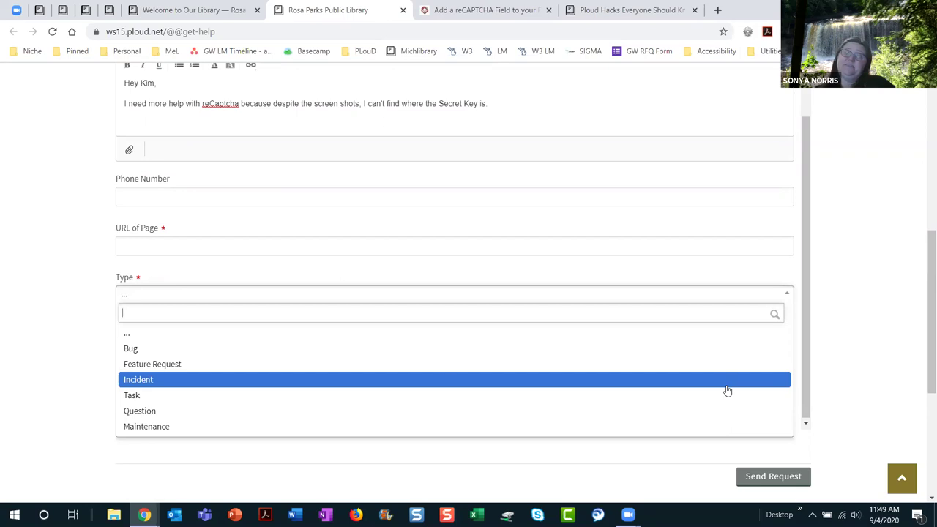
pyautogui.click(619, 470)
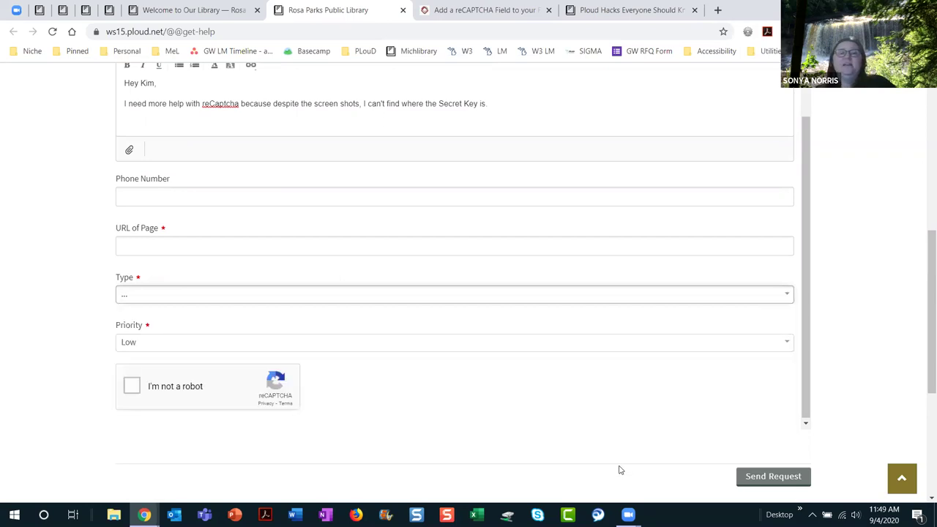
pyautogui.click(789, 344)
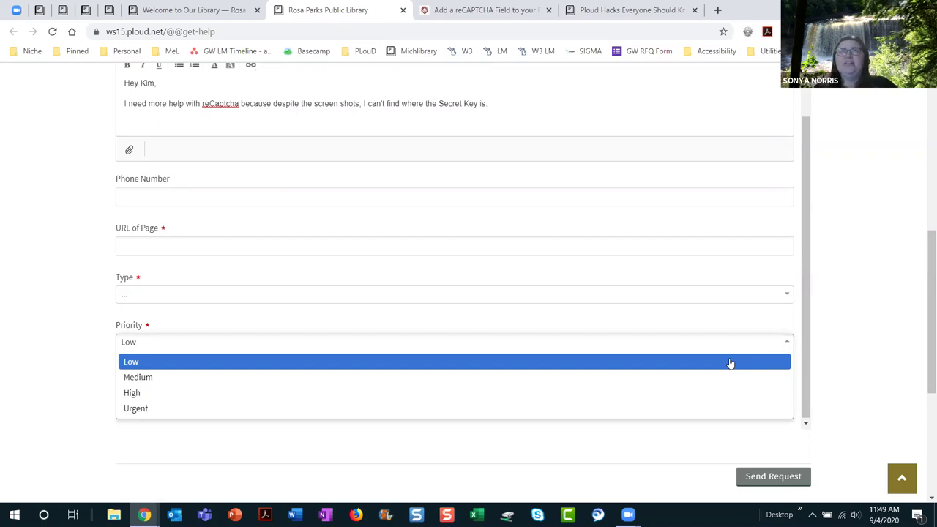
pyautogui.click(696, 450)
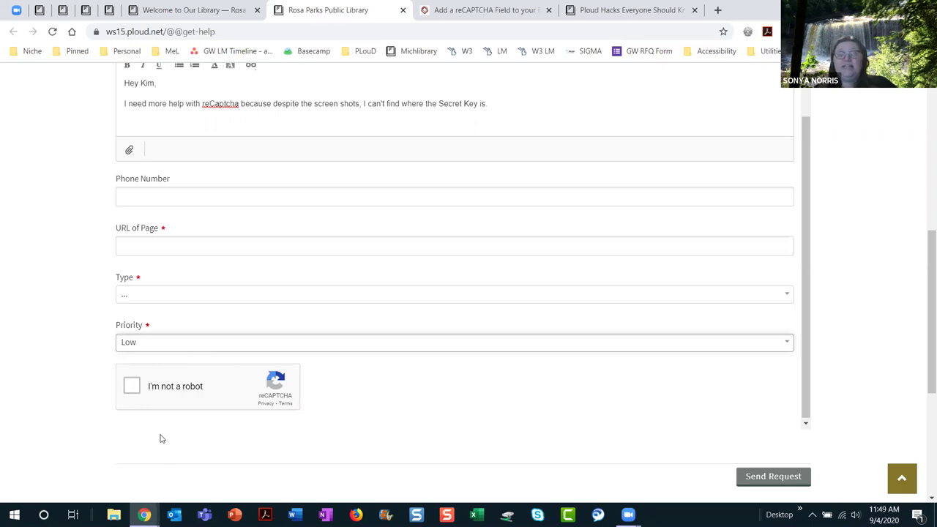
# Step: Pass the 'I'm not a robot' reCAPTCHA check and try sending the request
pyautogui.click(128, 388)
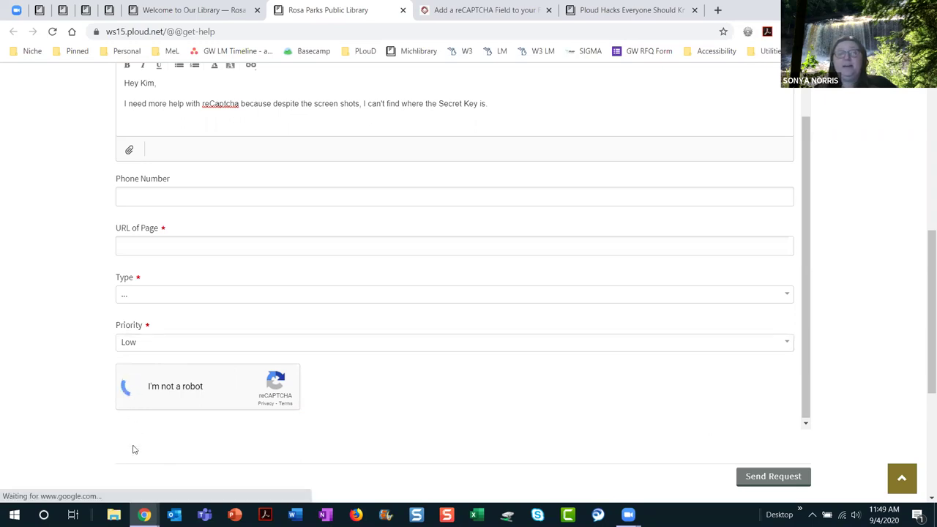
pyautogui.click(768, 479)
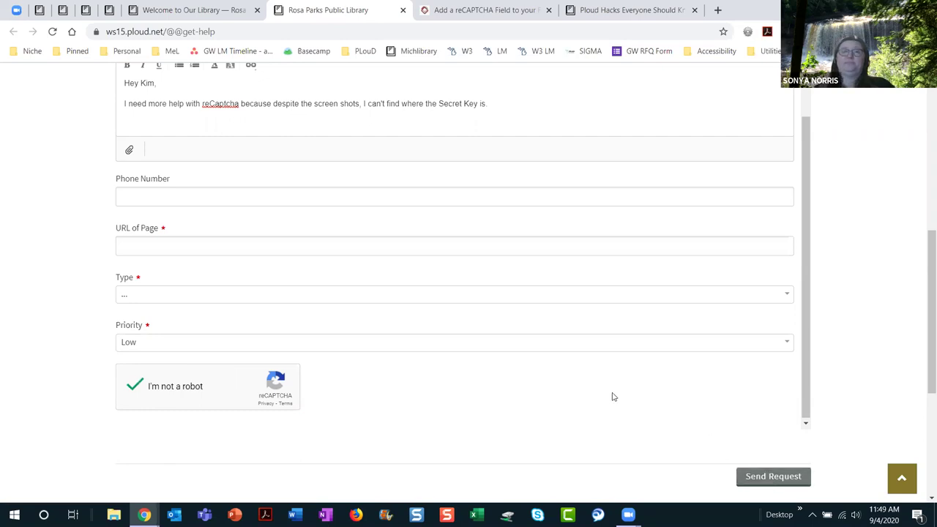
pyautogui.scroll(1, 614, 399)
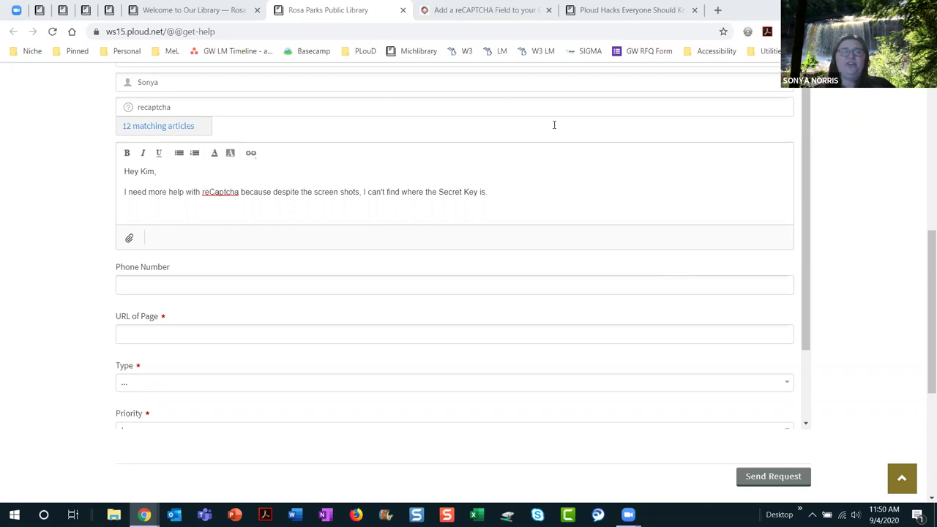
# Step: Browse the 'Ploud Hacks Everyone Should Know' page on Michigan's Ploud Home
pyautogui.click(189, 9)
pyautogui.click(642, 17)
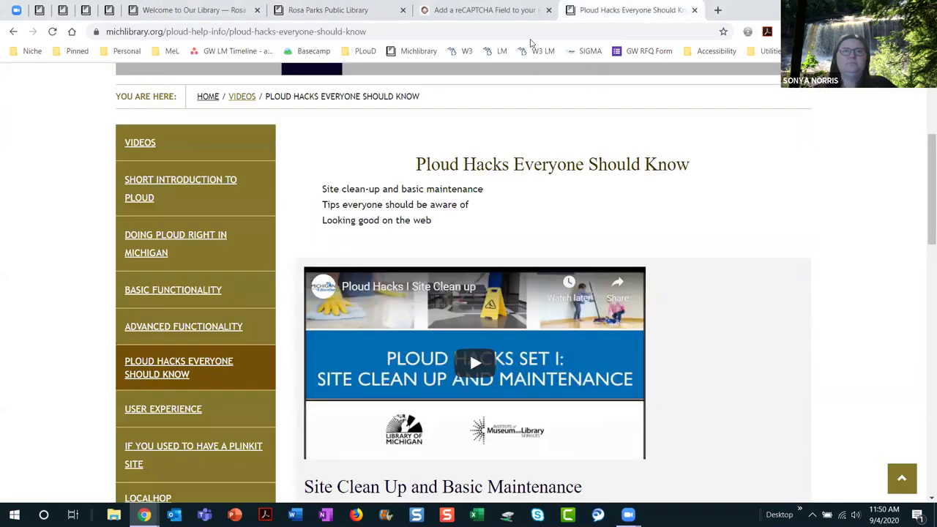
pyautogui.scroll(3, 714, 326)
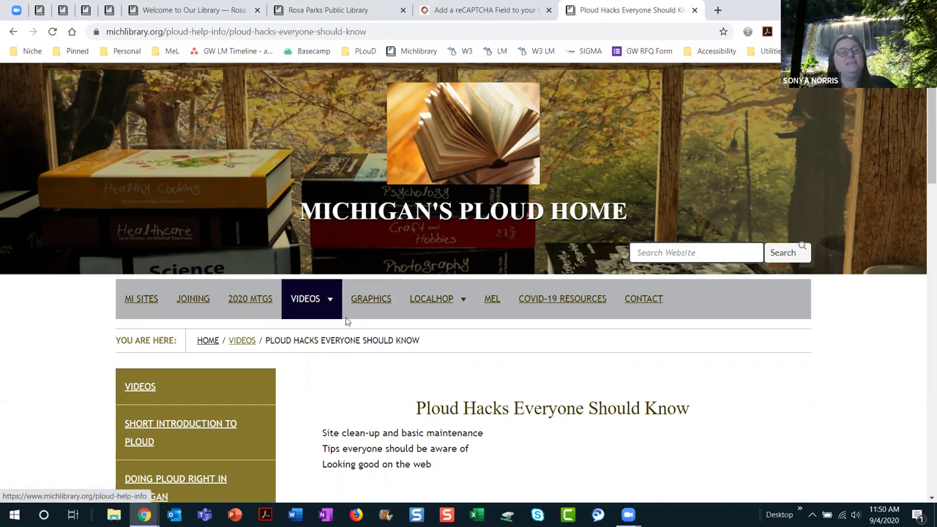
pyautogui.scroll(-3, 347, 322)
pyautogui.scroll(-3, 349, 321)
pyautogui.scroll(1, 287, 273)
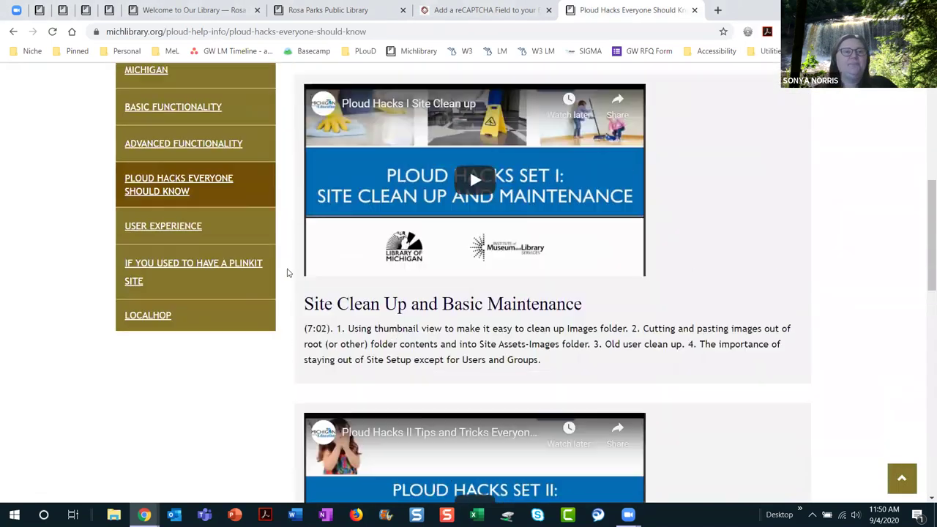
pyautogui.scroll(1, 288, 275)
# Step: Look through the Advanced Functionality help videos, then go back to the Rosa Parks library homepage
pyautogui.click(201, 211)
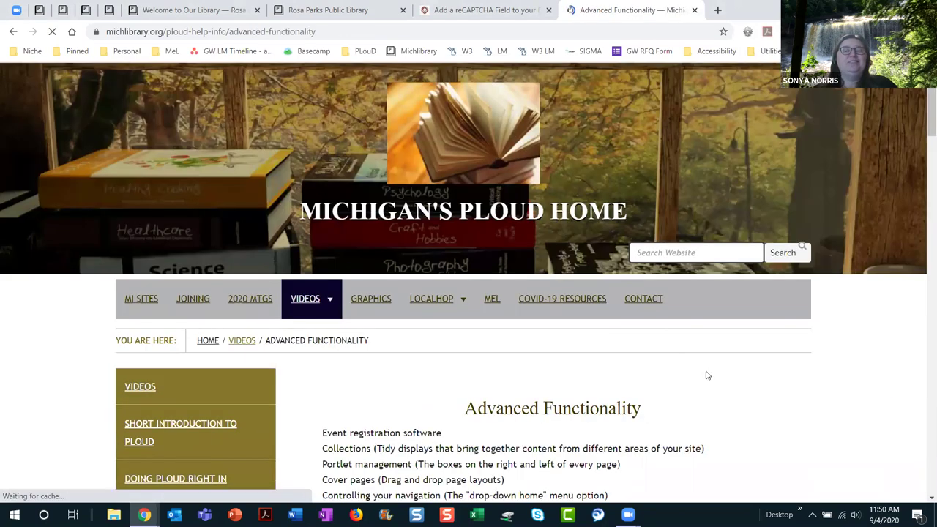
pyautogui.scroll(-7, 858, 385)
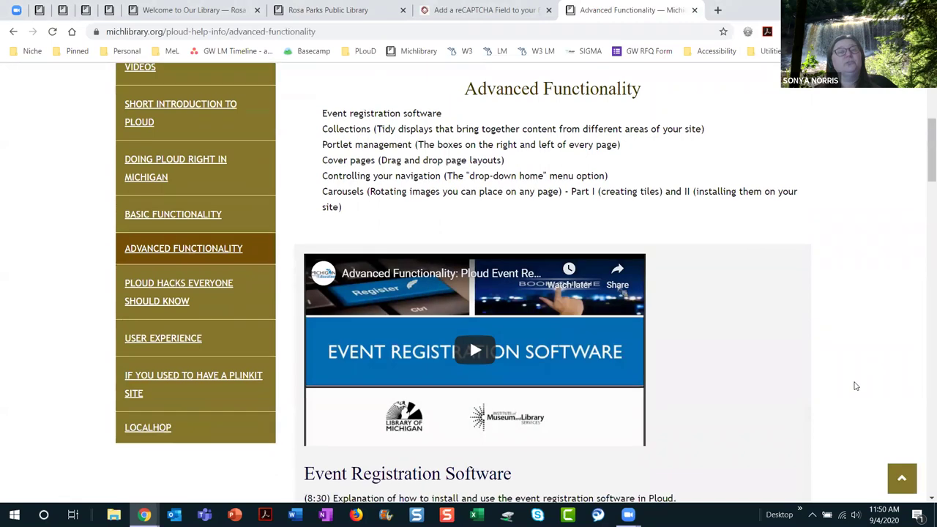
pyautogui.scroll(-11, 857, 385)
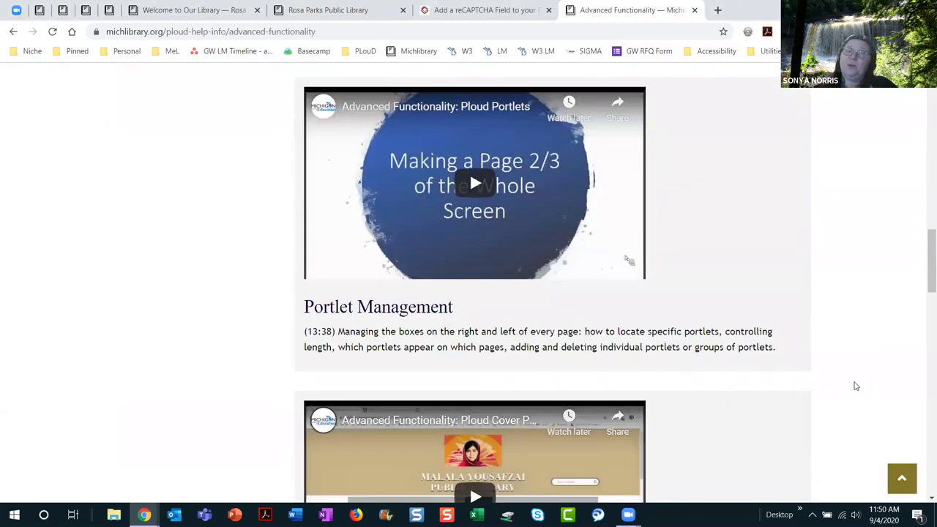
pyautogui.scroll(-9, 855, 386)
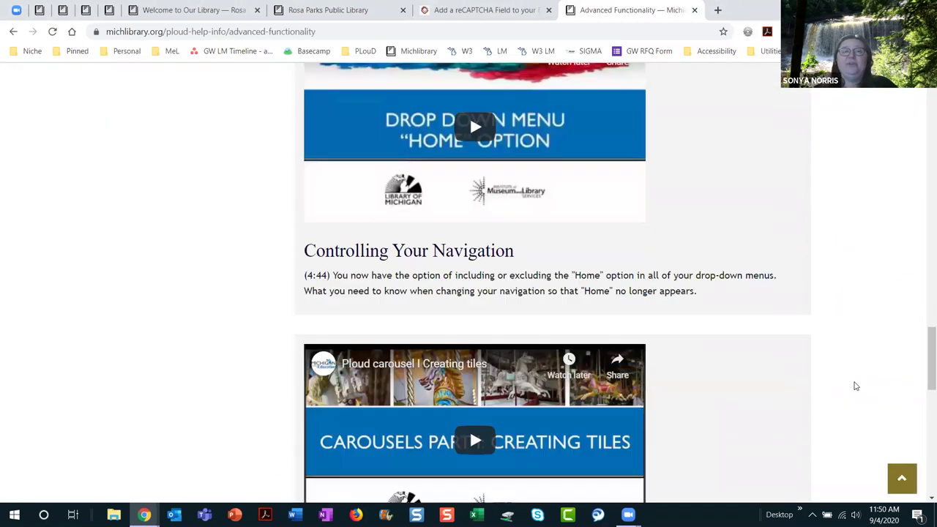
pyautogui.scroll(-2, 856, 386)
pyautogui.scroll(1, 856, 386)
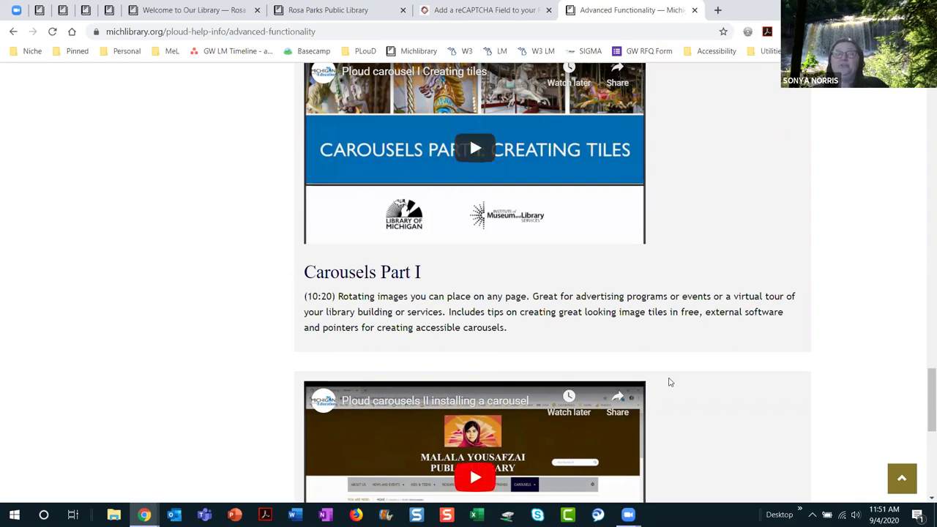
pyautogui.scroll(-1, 841, 313)
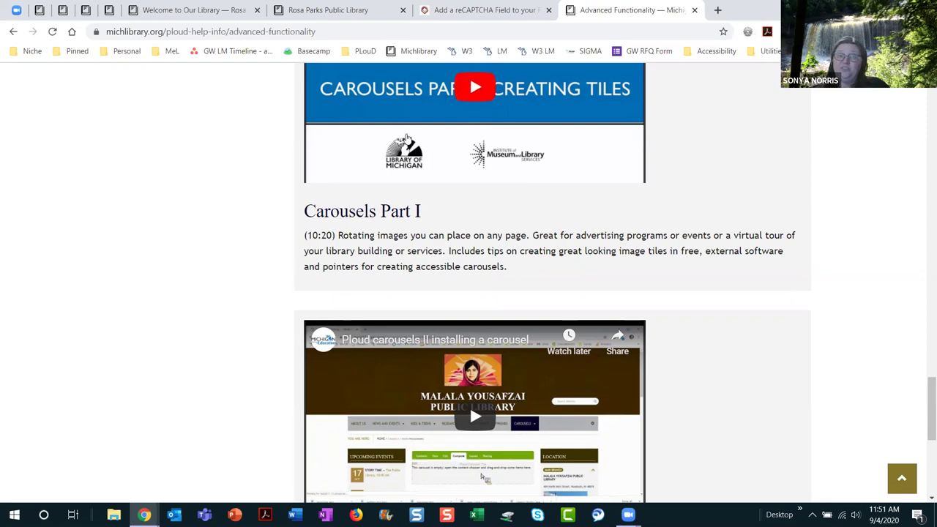
pyautogui.scroll(-2, 719, 338)
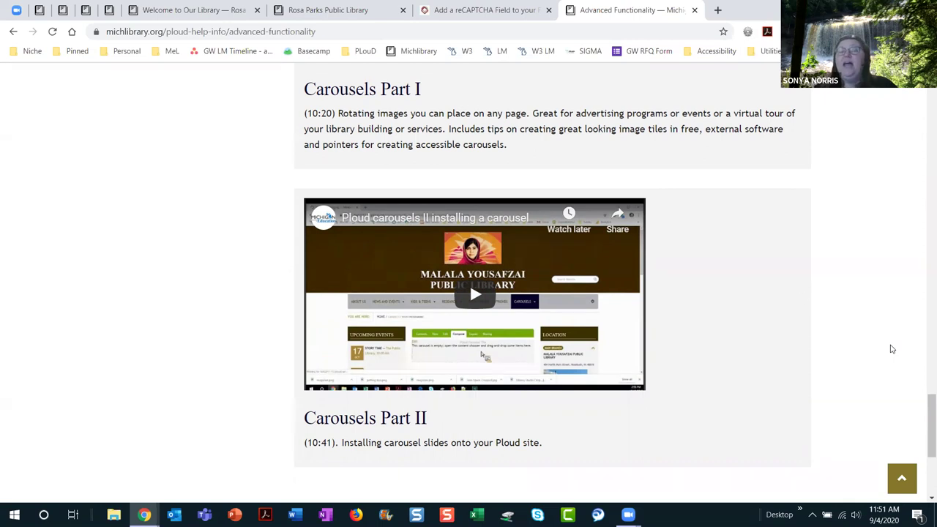
pyautogui.scroll(2, 769, 290)
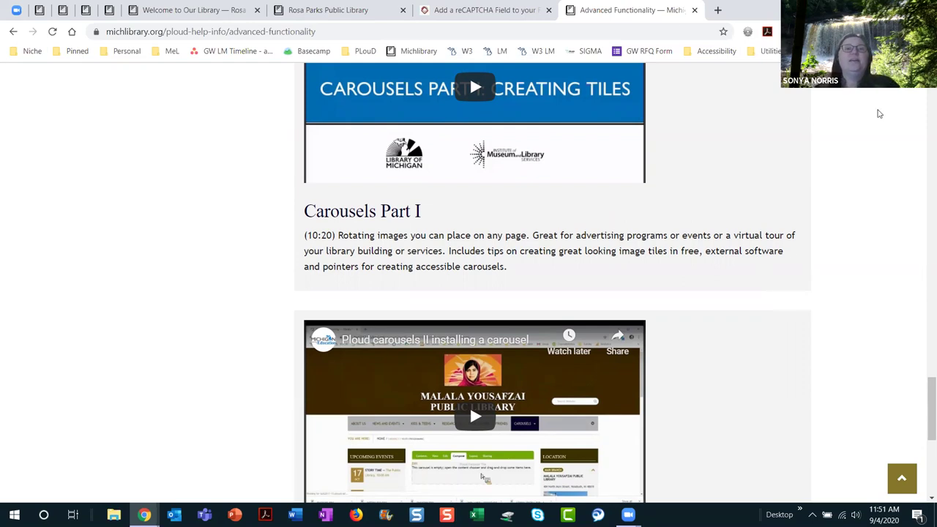
pyautogui.click(183, 13)
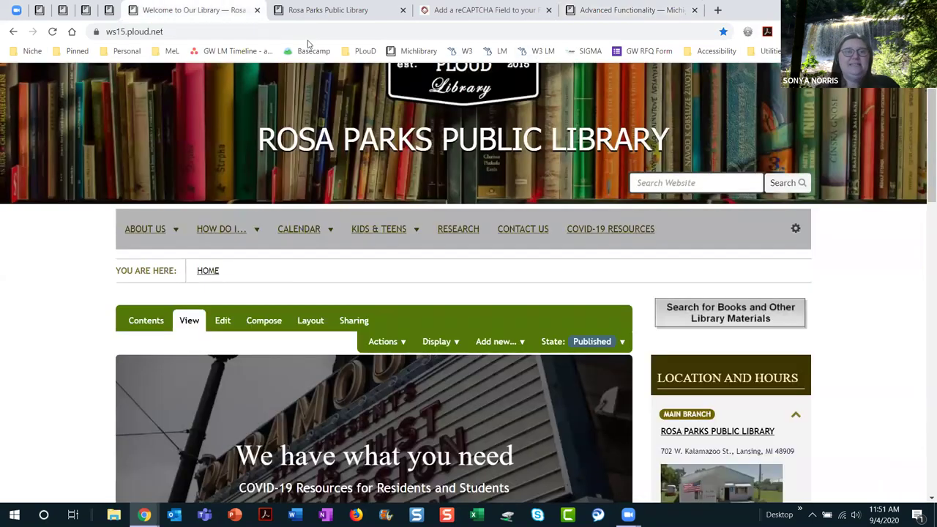
pyautogui.scroll(-3, 811, 320)
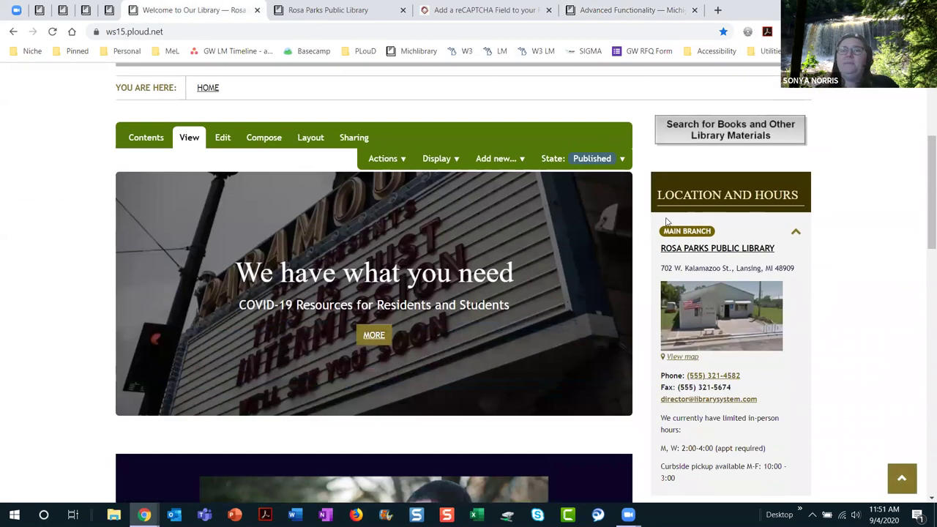